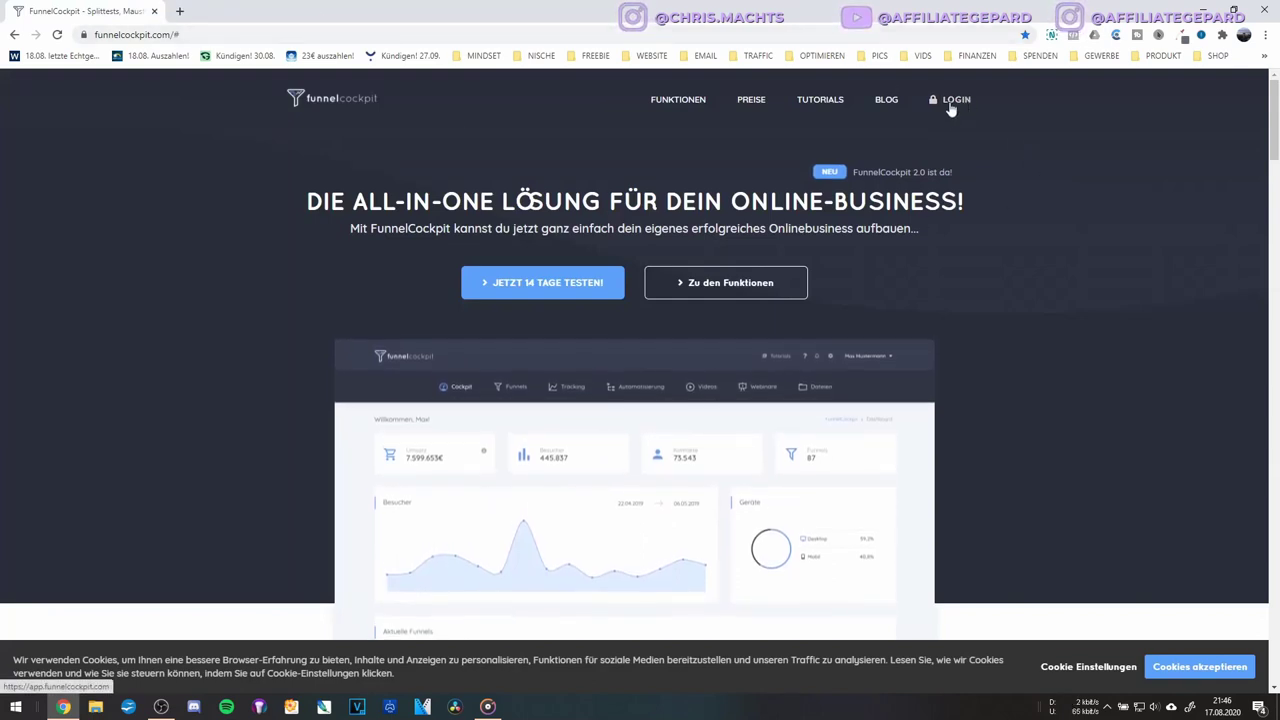
Enter the account area from the website's login and examine the dashboard's visitor, device, revenue and contact statistics
click(955, 100)
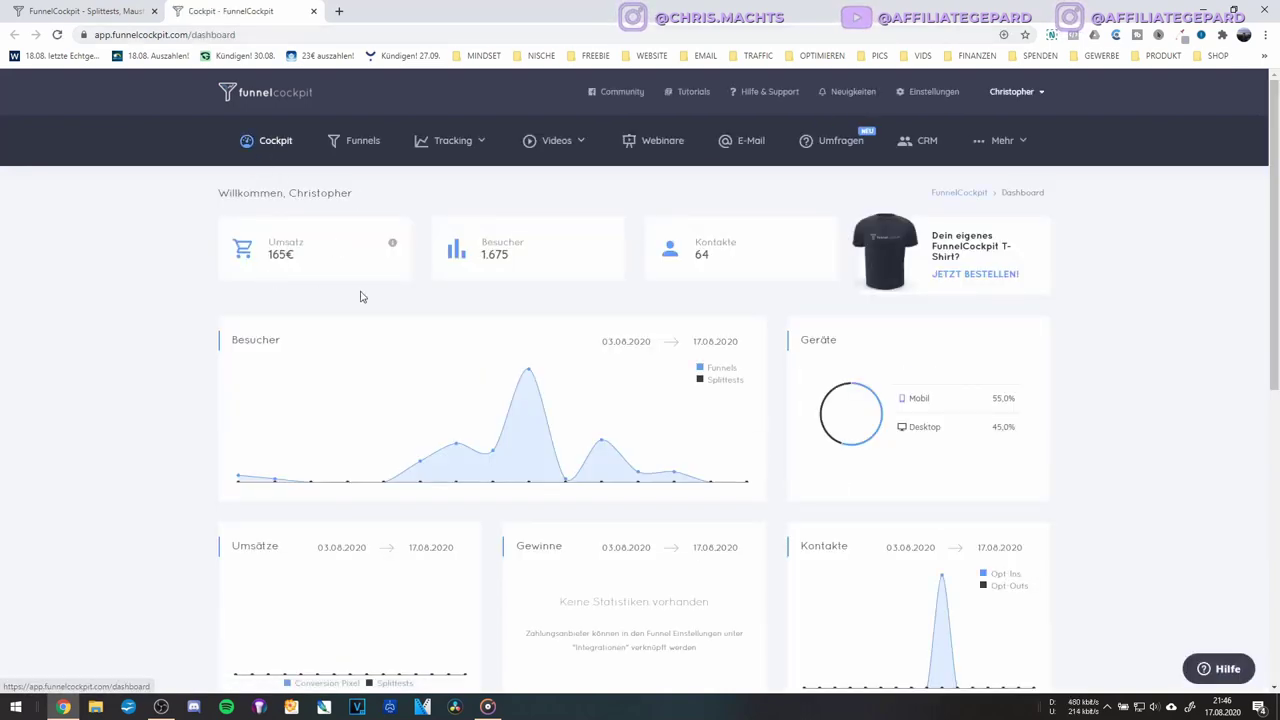
scroll(423, 349, down, 2)
scroll(400, 300, up, 2)
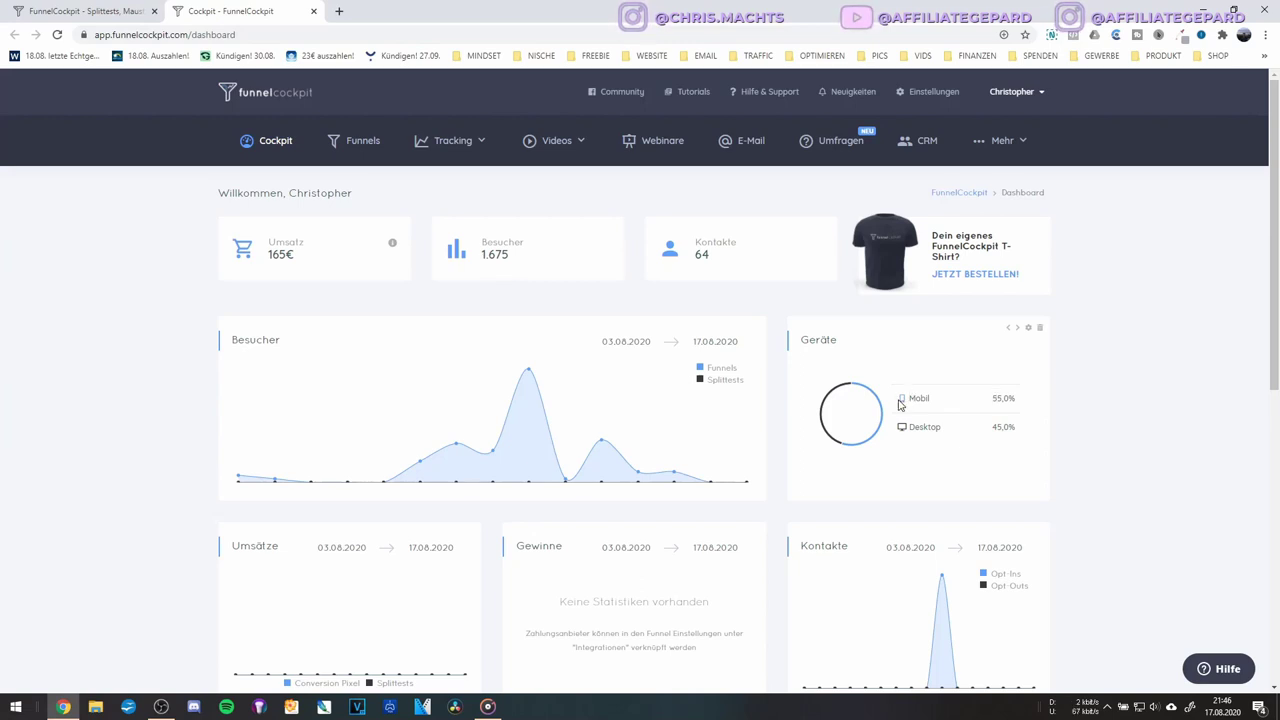
scroll(1020, 424, down, 1)
scroll(1020, 424, up, 1)
double_click(996, 398)
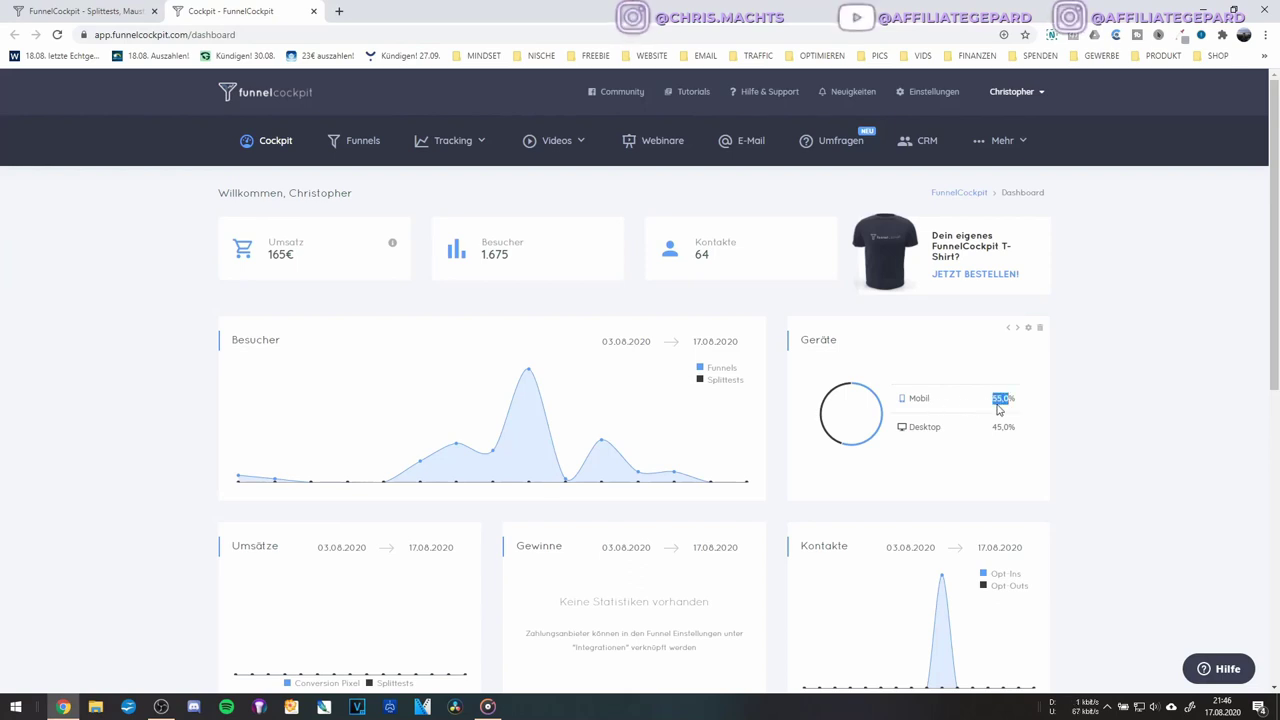
double_click(918, 398)
drag(1005, 400, 993, 399)
scroll(930, 412, down, 3)
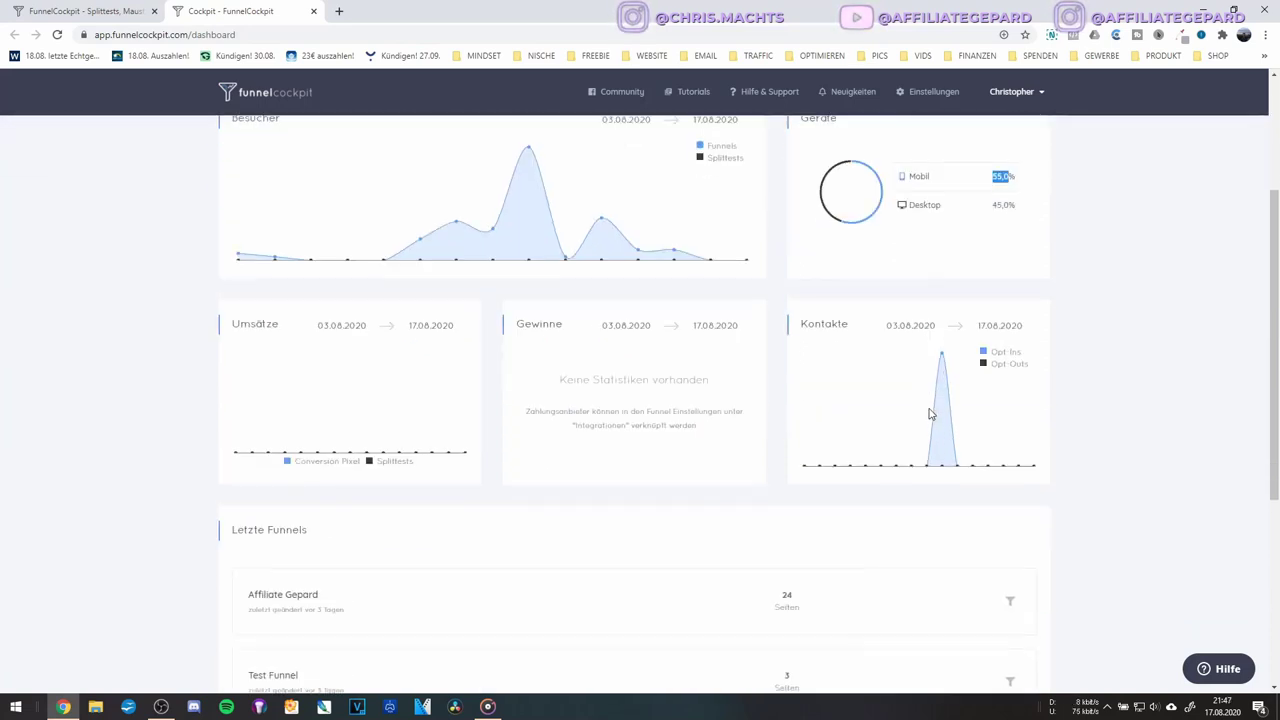
scroll(930, 412, up, 3)
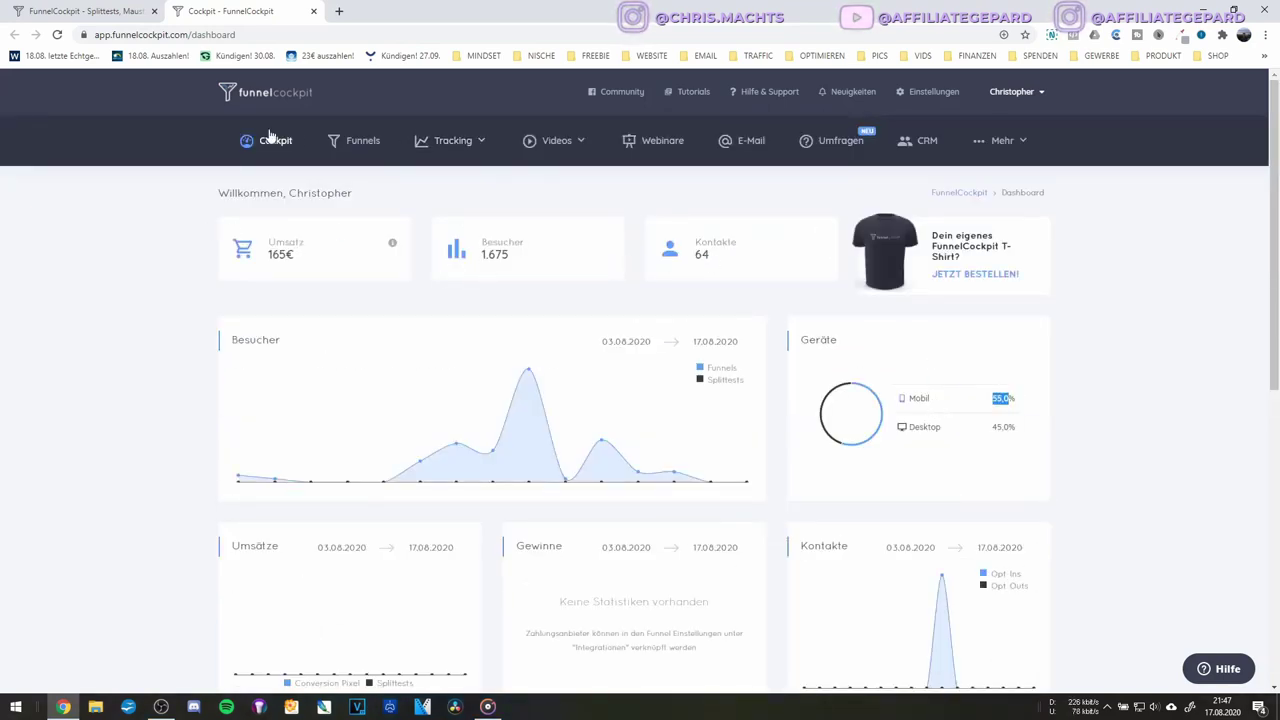
Delete the uncategorised funnel "Test Funnel" through its settings and confirm the deletion
click(357, 148)
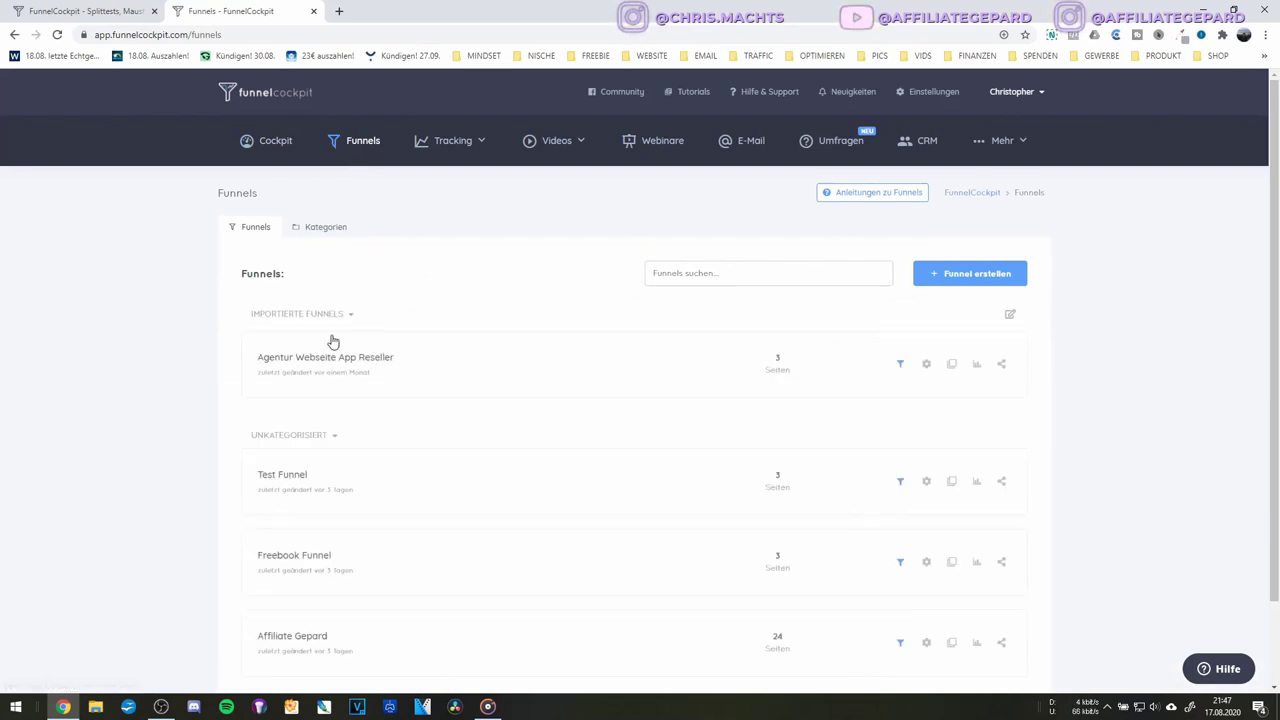
scroll(362, 438, down, 2)
scroll(362, 438, up, 2)
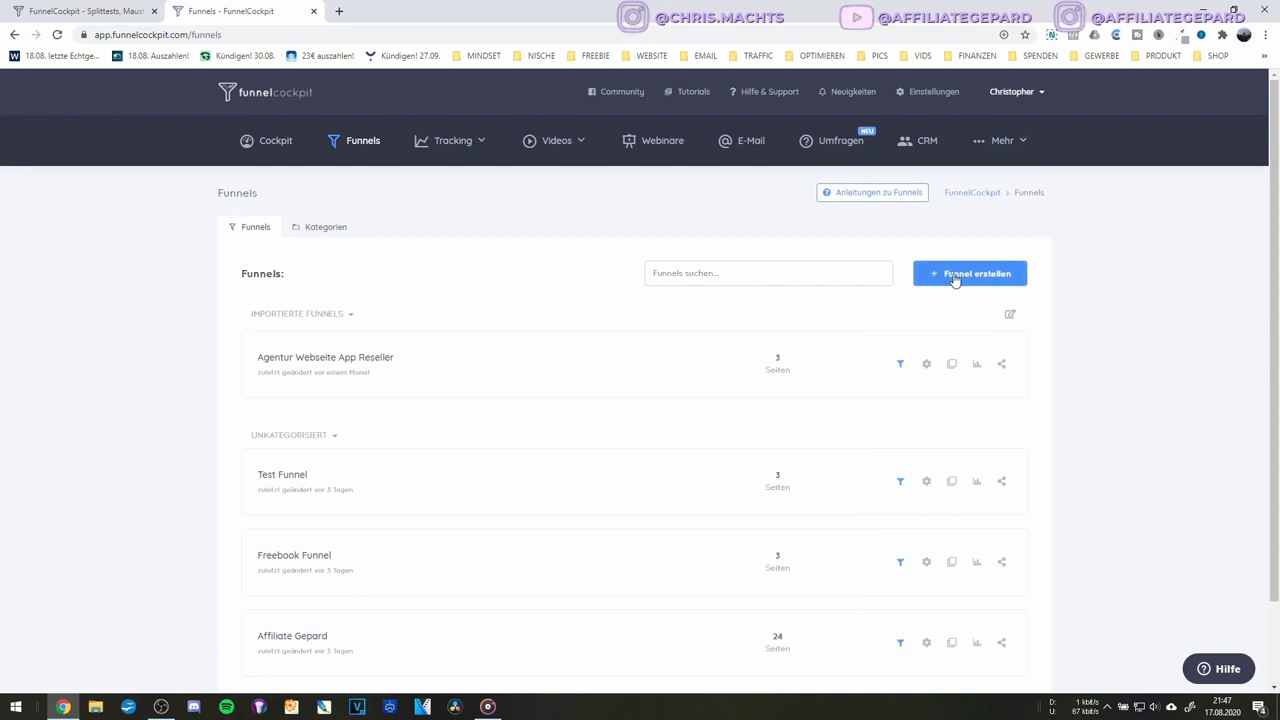
click(924, 484)
click(871, 605)
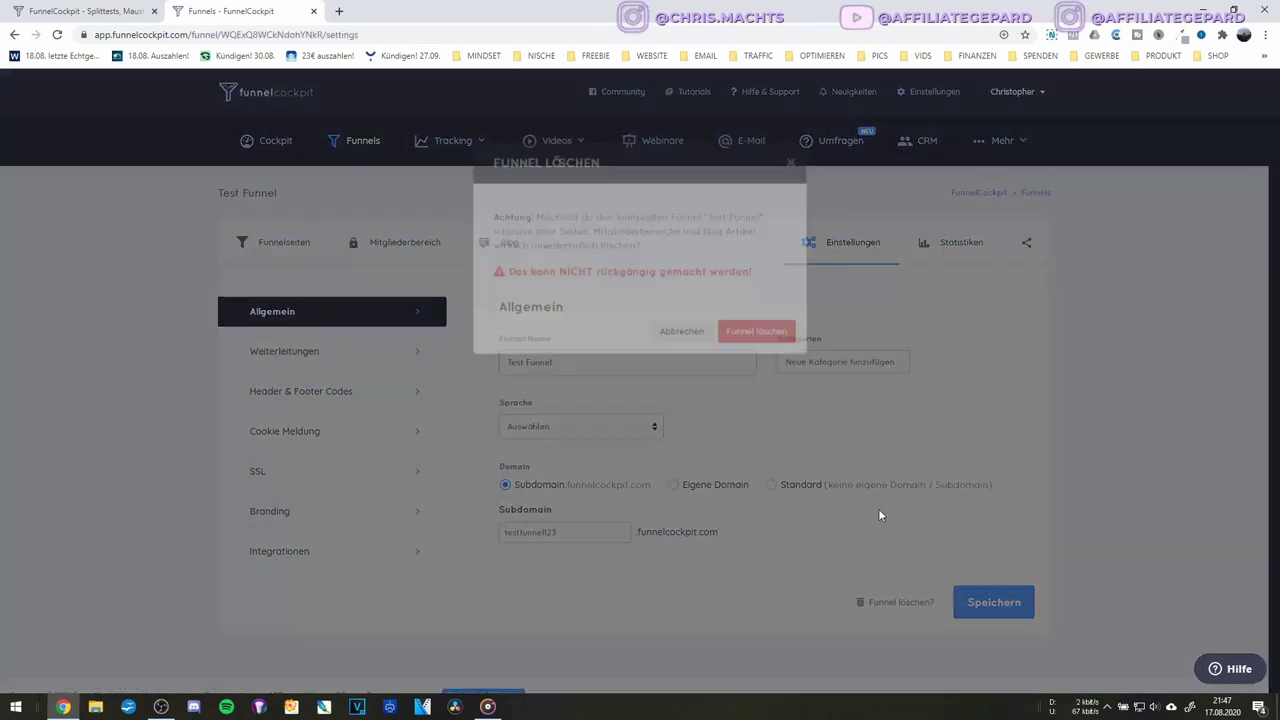
click(759, 470)
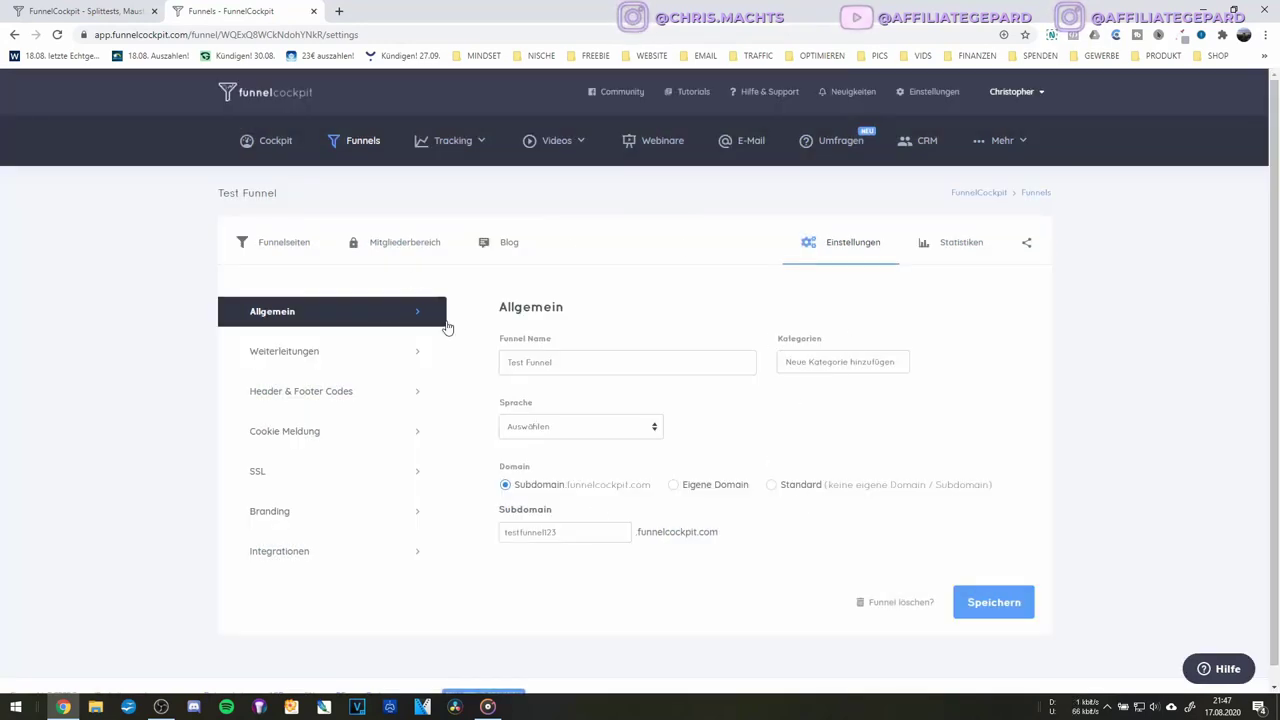
Return to the funnel overview and reload it to check the list of funnels
click(349, 142)
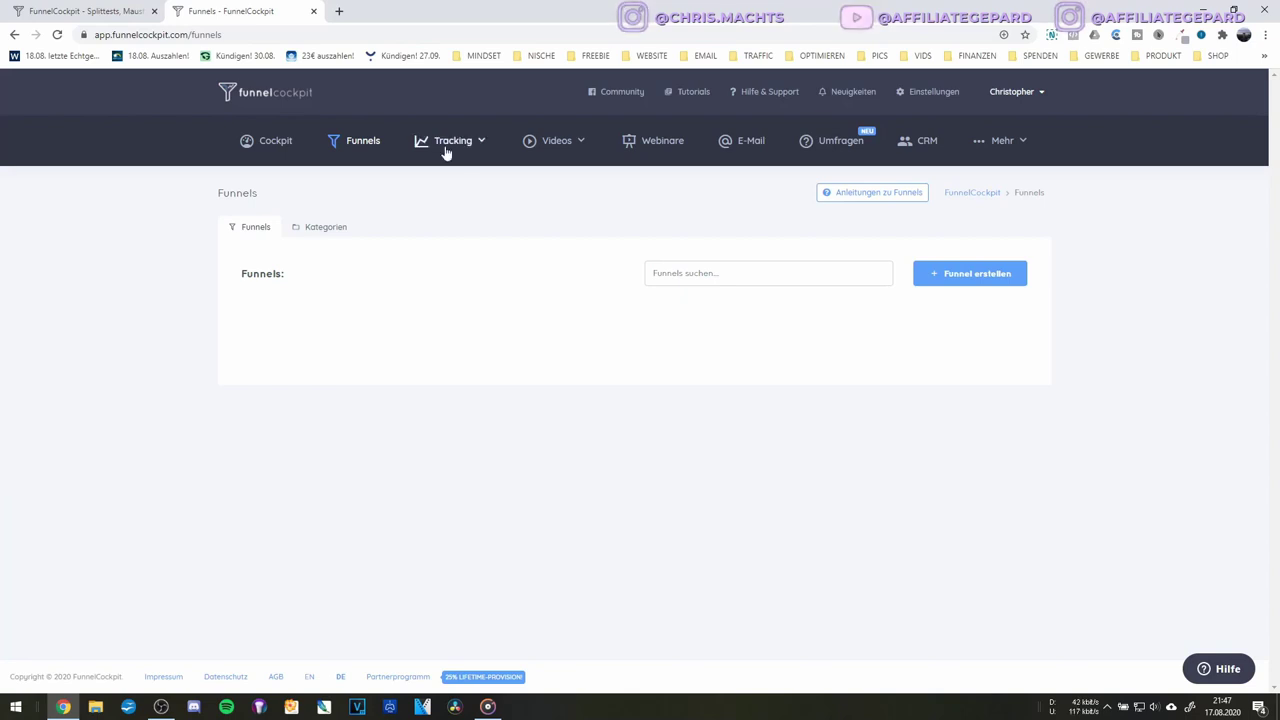
click(262, 142)
click(358, 141)
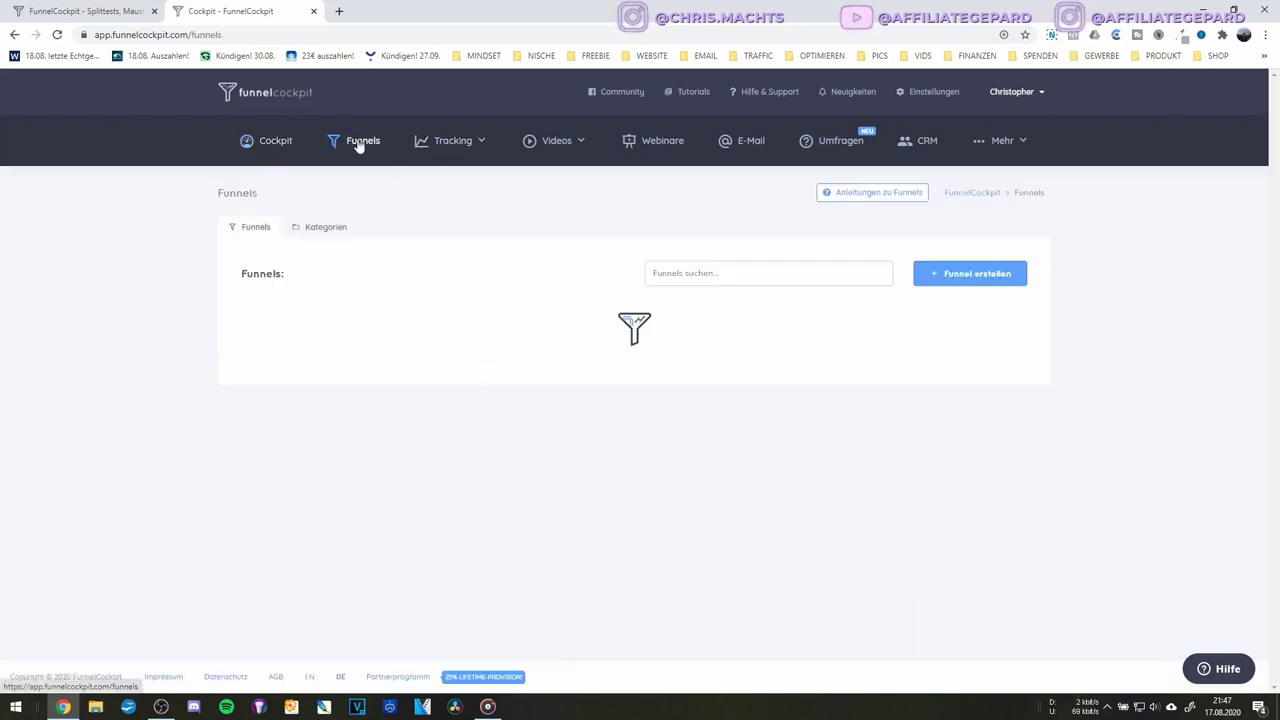
click(59, 35)
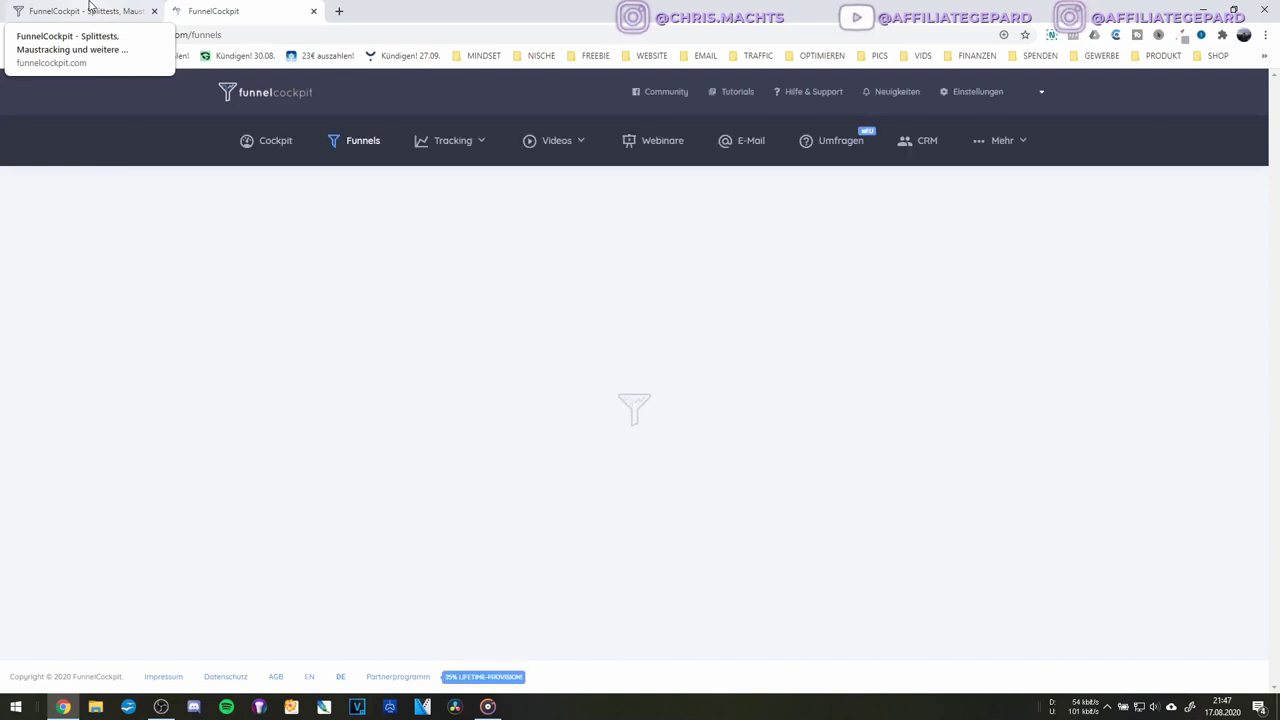
scroll(786, 563, down, 1)
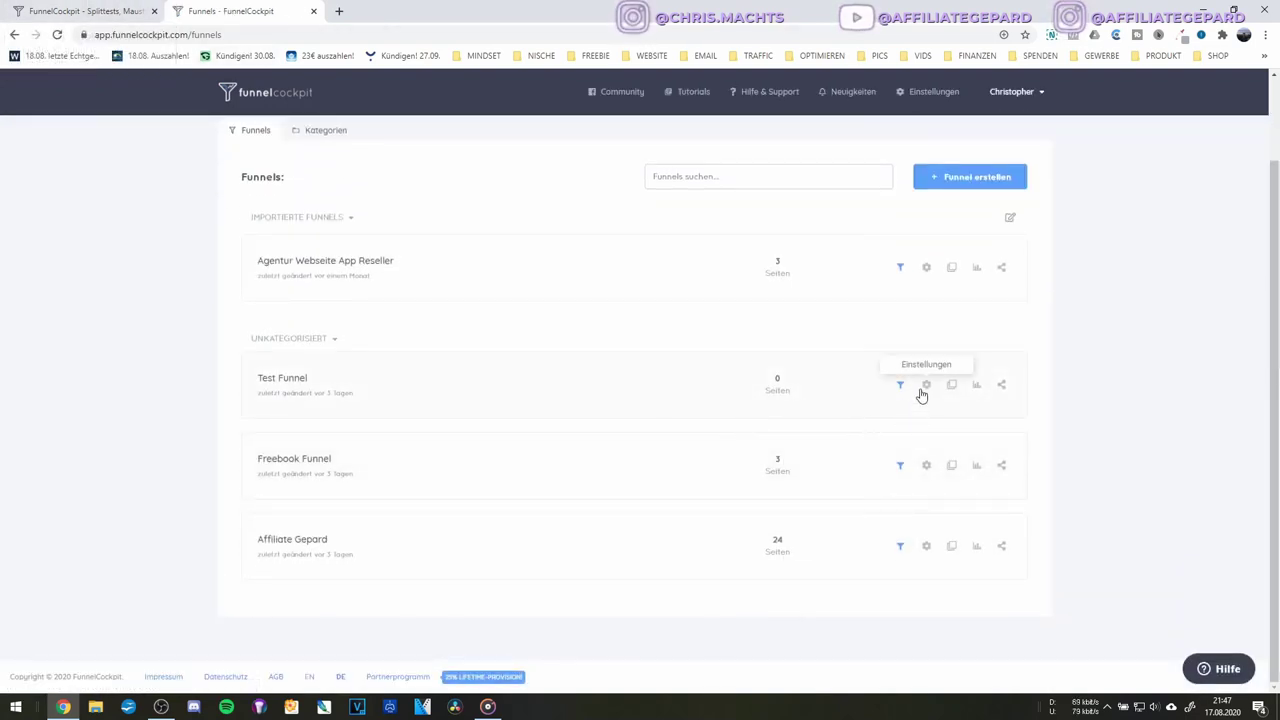
scroll(1006, 451, up, 1)
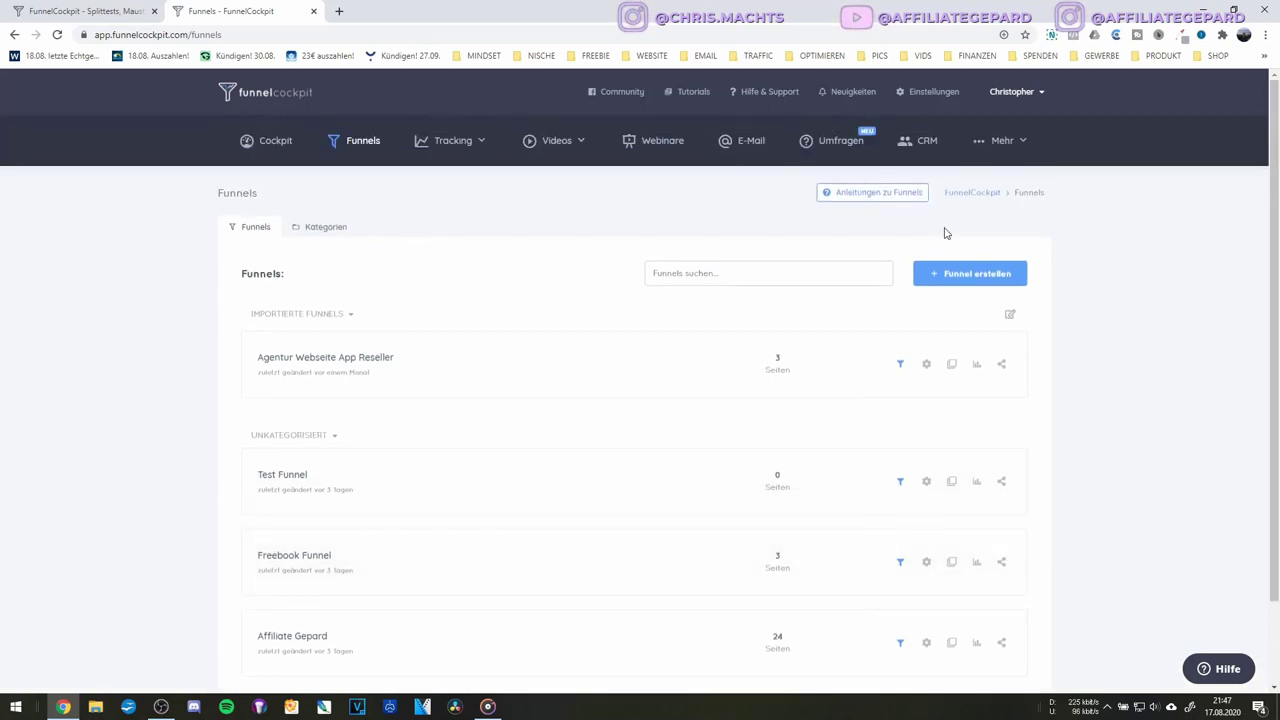
Start a new empty funnel of type "Eigener Funnel" and name it "test"
click(962, 274)
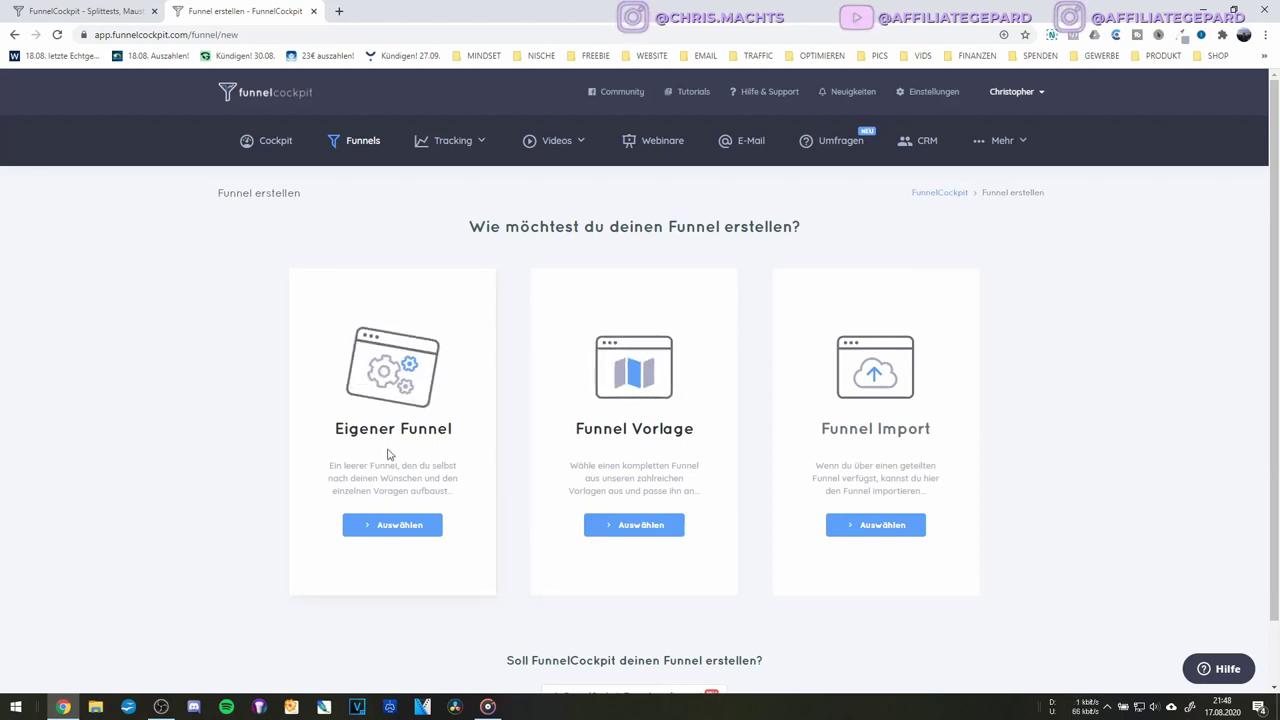
click(388, 530)
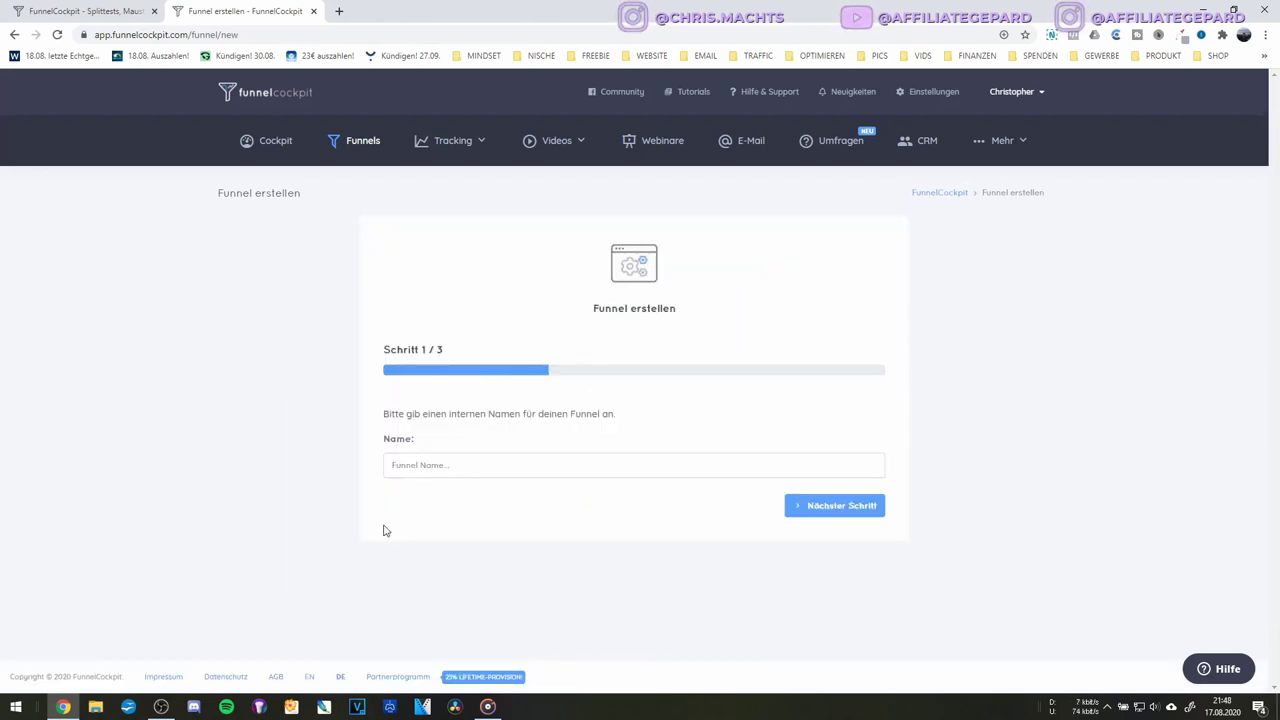
click(433, 458)
text(test)
click(825, 507)
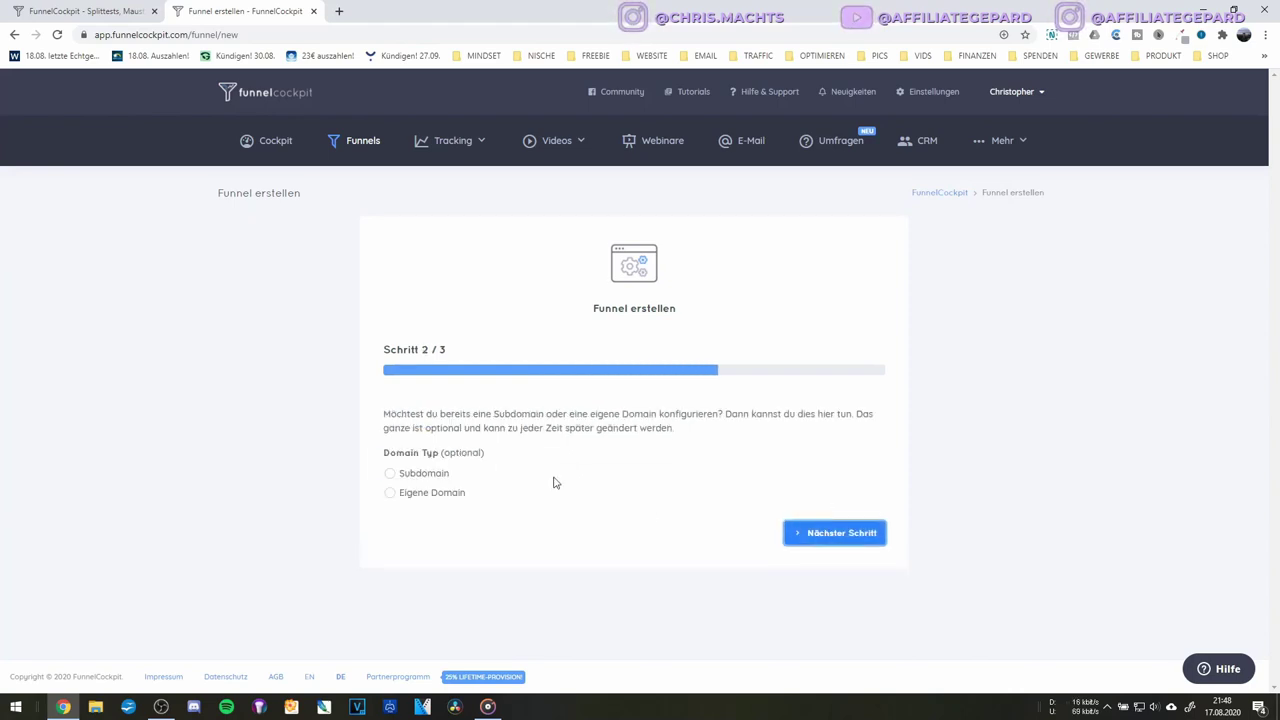
Assign the subdomain "videotest" to the new funnel and finish creating it without a category
click(407, 480)
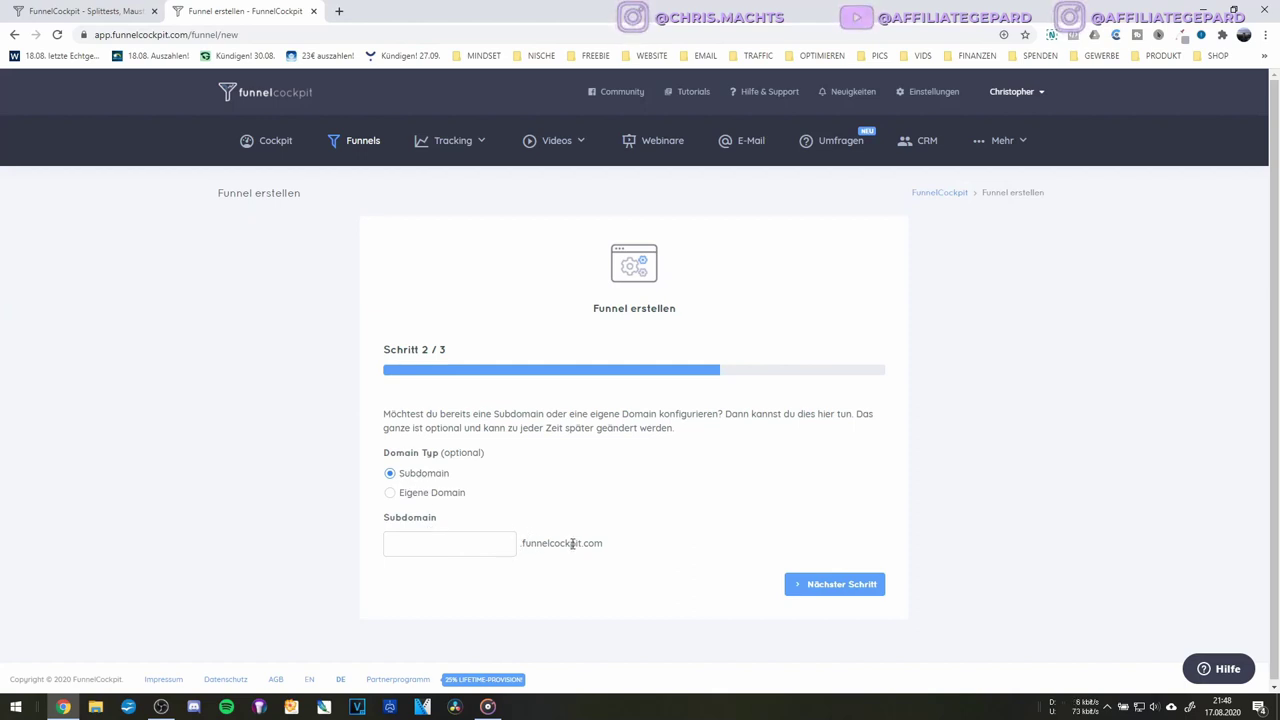
click(454, 550)
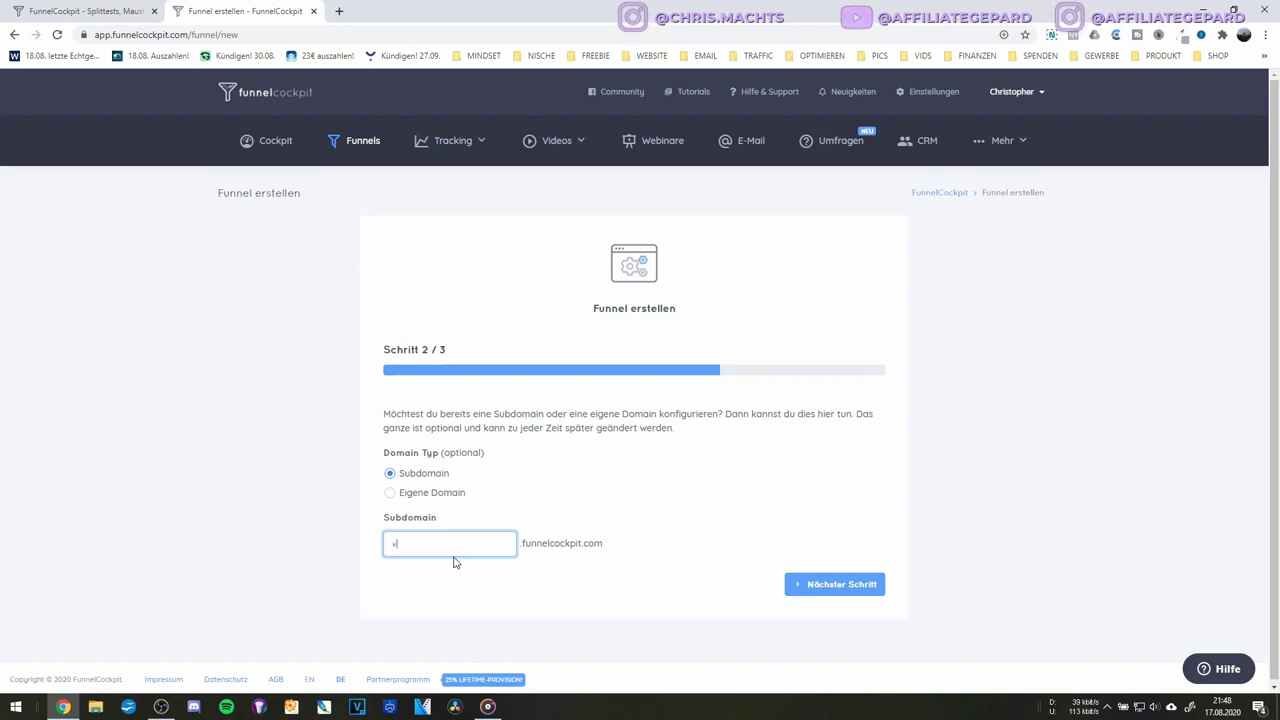
text(st)
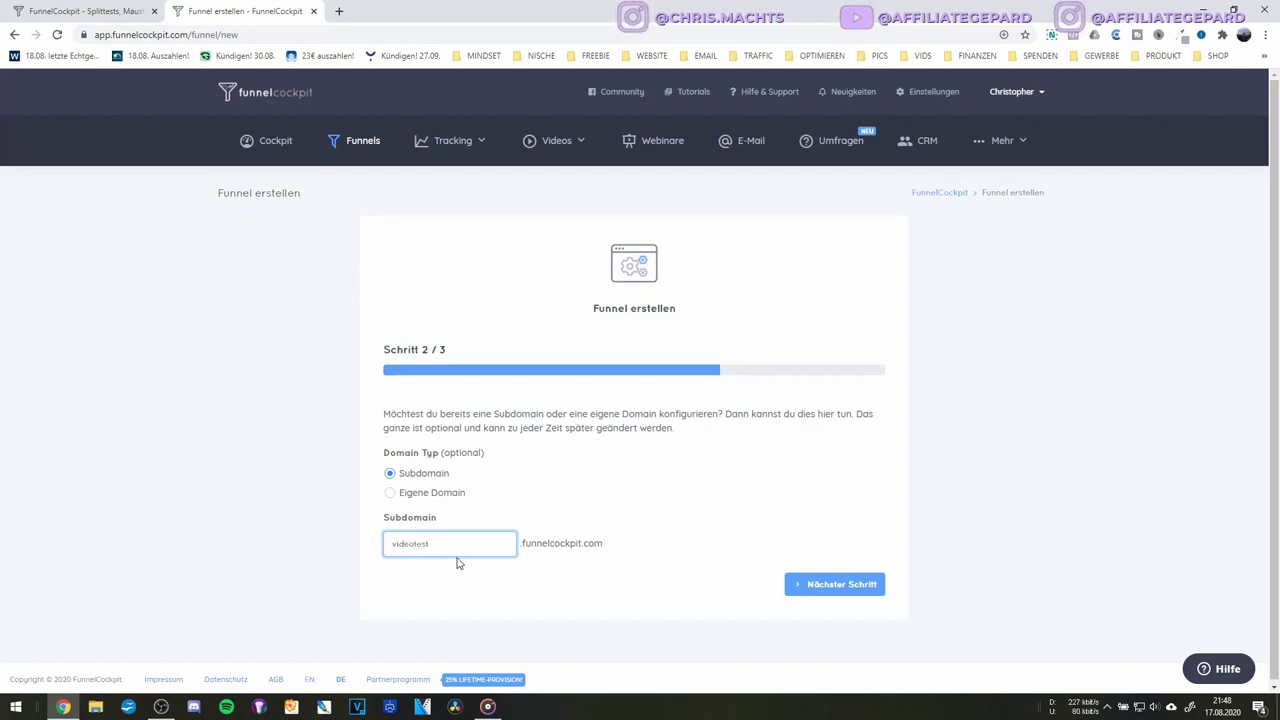
click(805, 590)
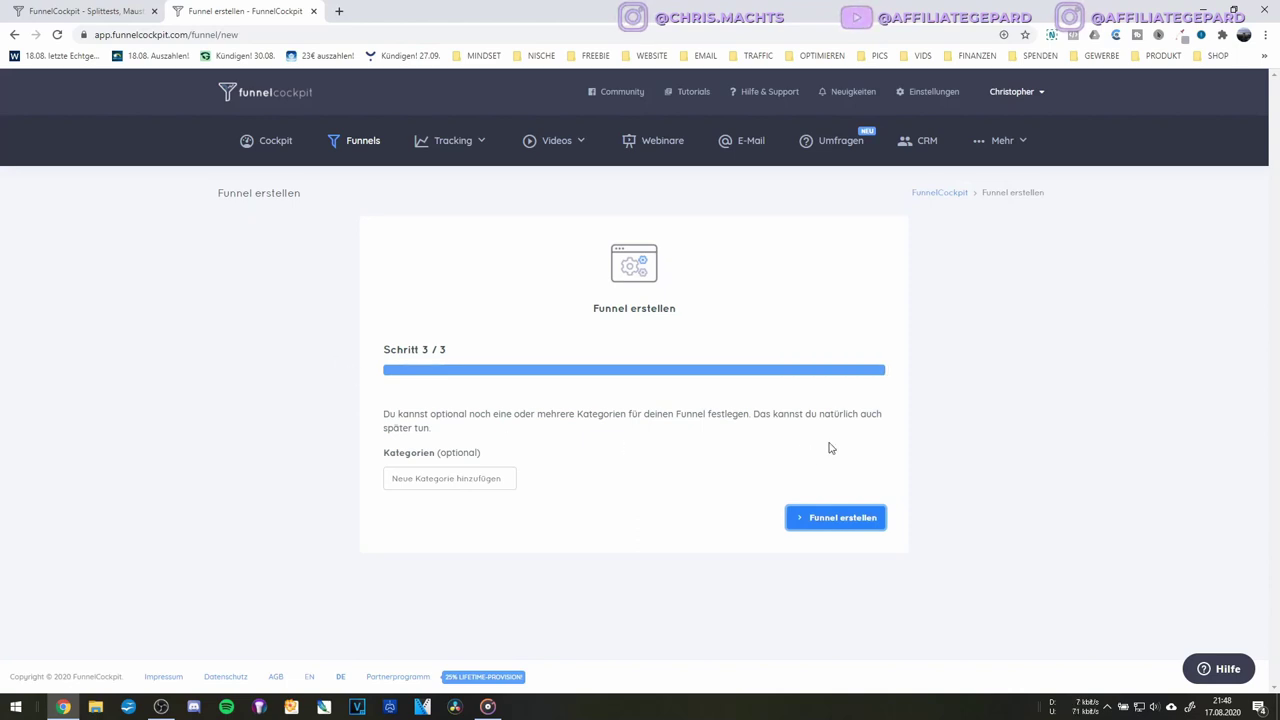
click(826, 521)
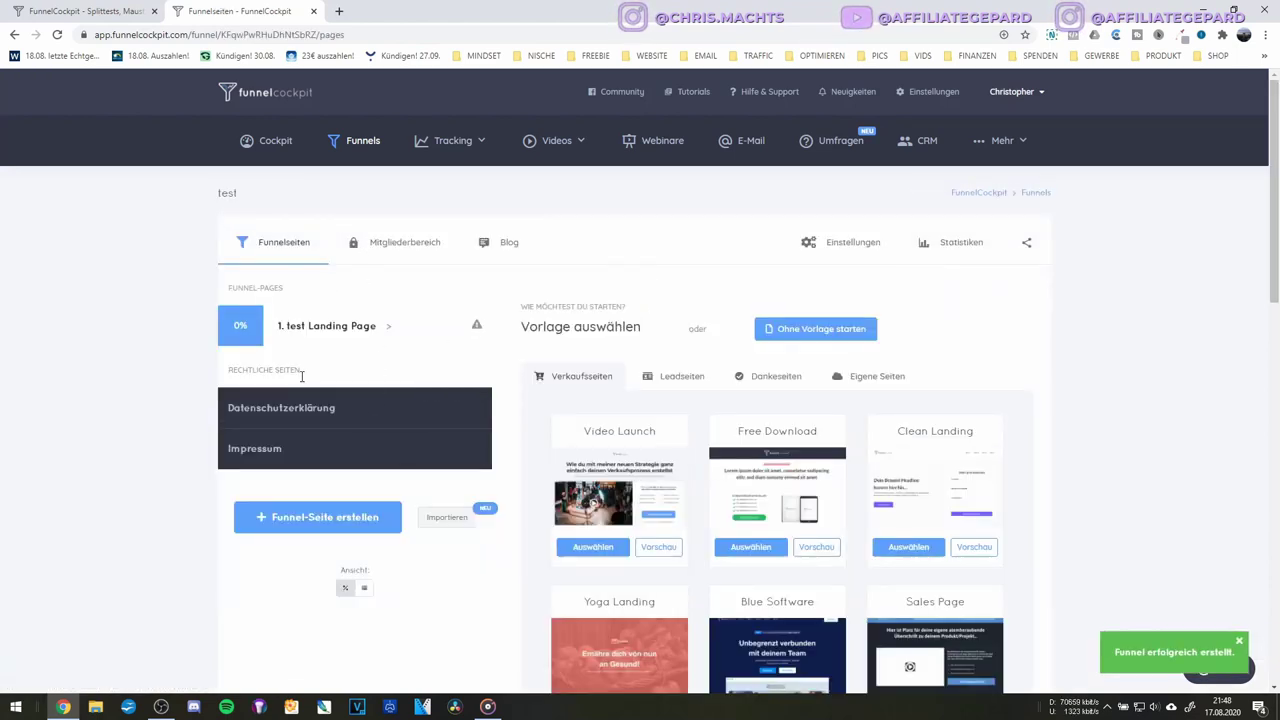
Examine the new funnel's landing page, legal pages and the available sales page templates
scroll(382, 365, down, 1)
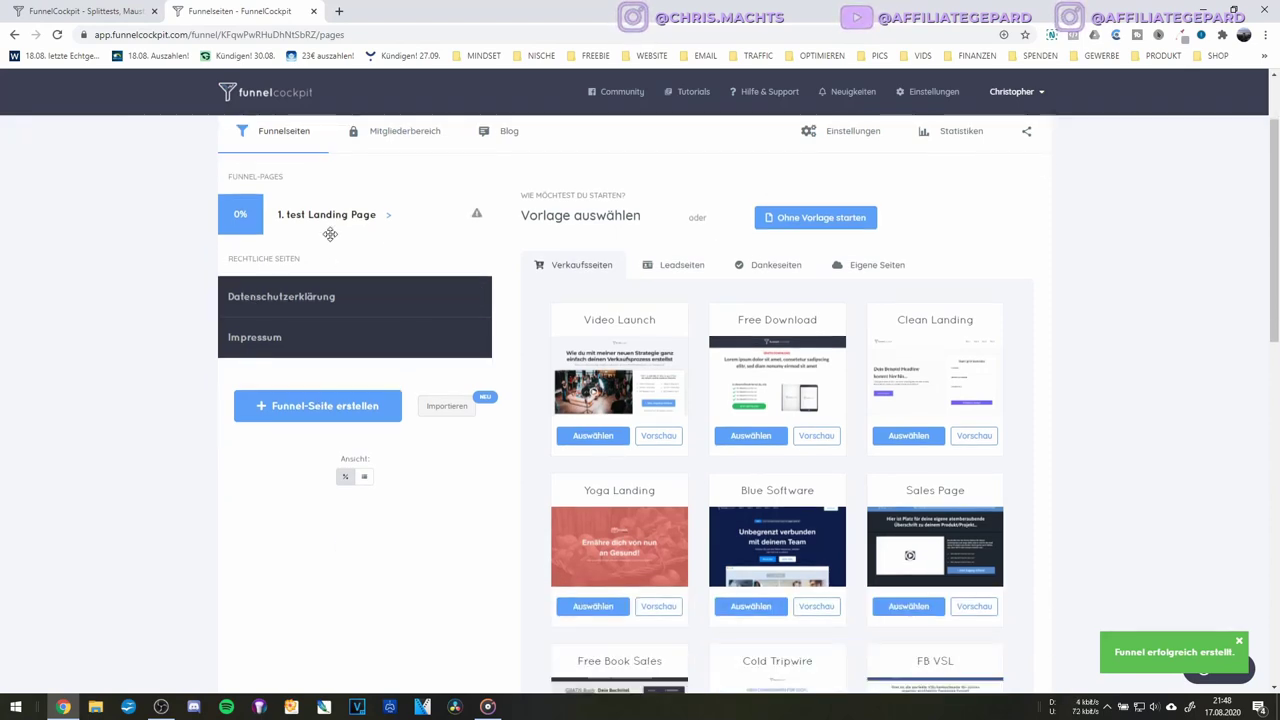
scroll(330, 237, up, 1)
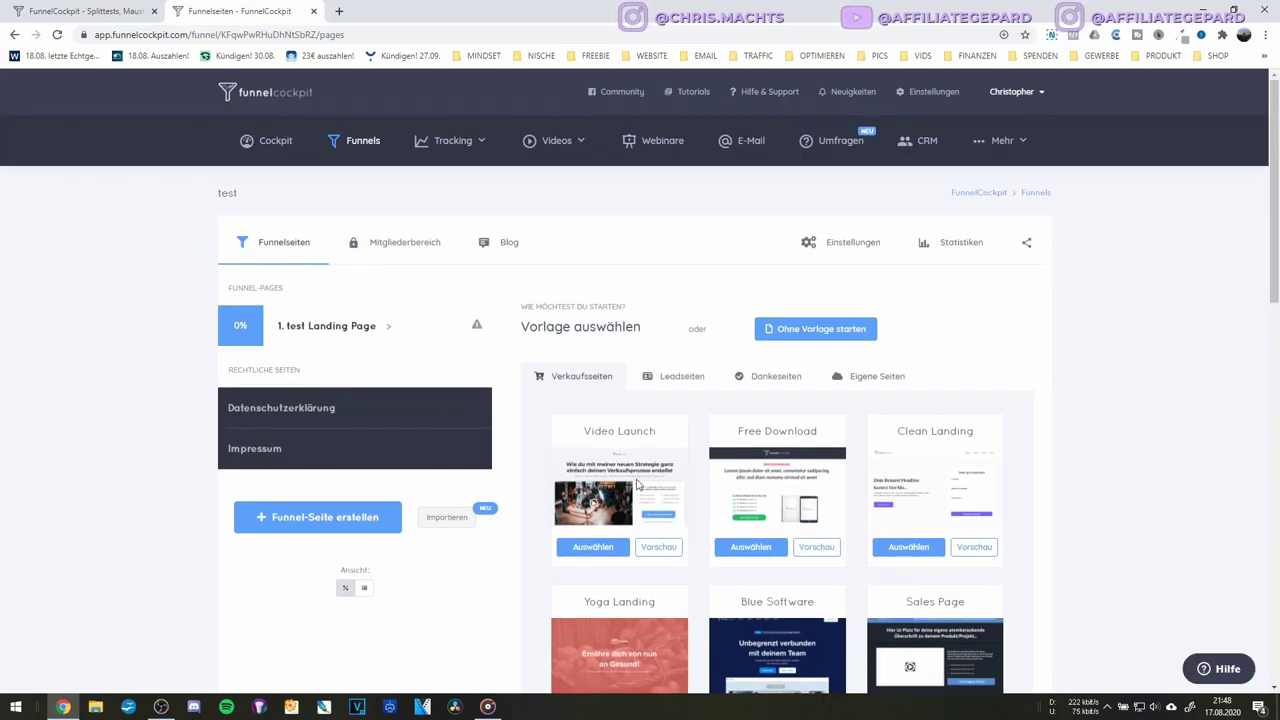
scroll(849, 567, down, 2)
scroll(830, 560, up, 2)
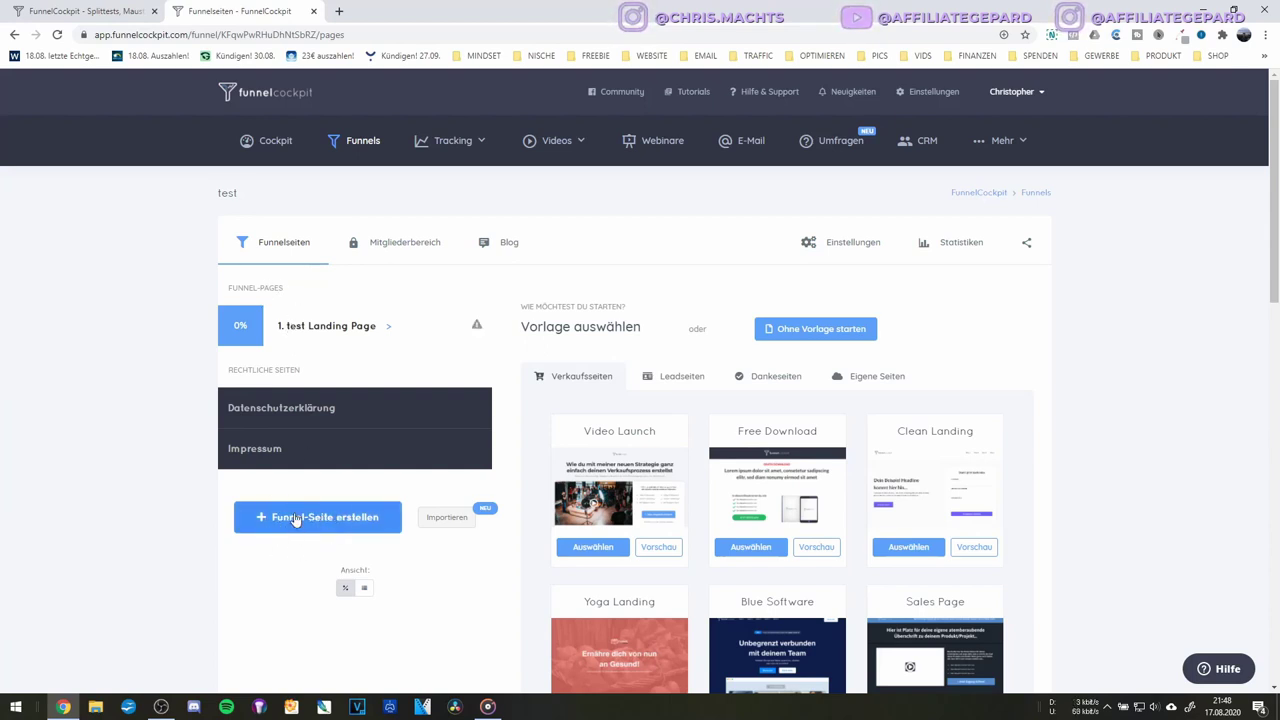
scroll(775, 525, down, 2)
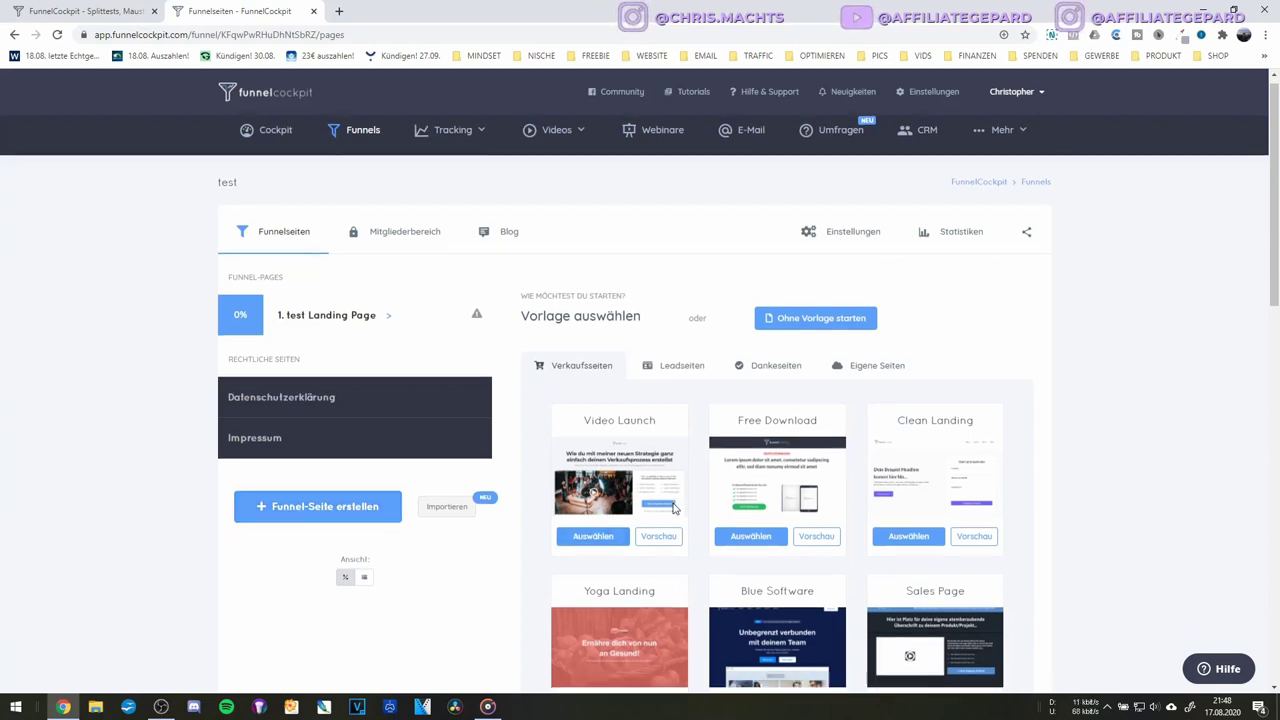
scroll(614, 358, up, 2)
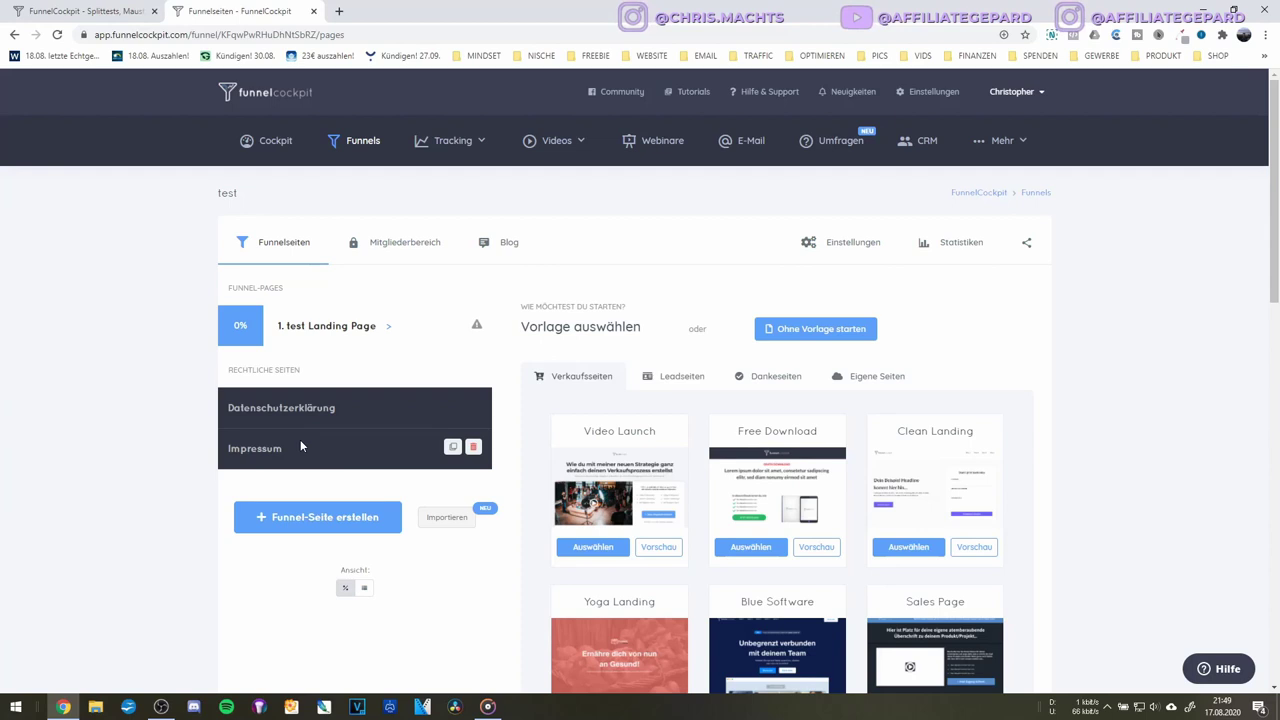
scroll(300, 443, down, 3)
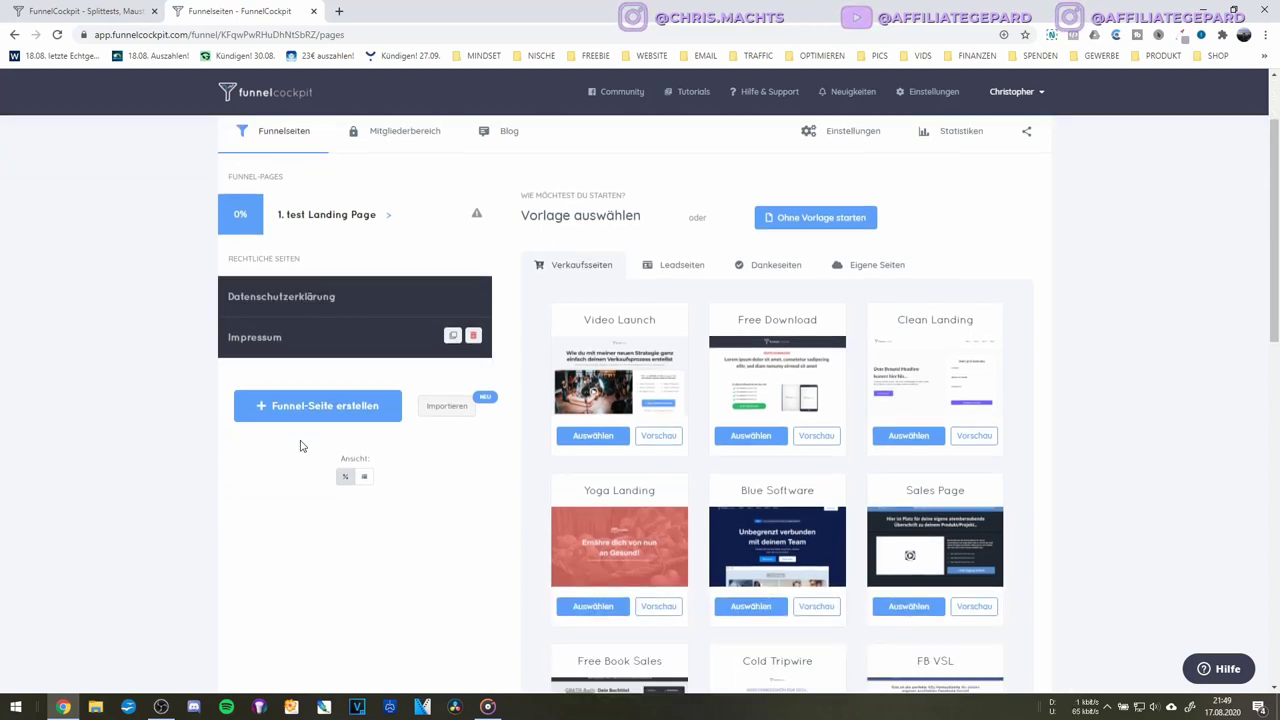
scroll(300, 443, up, 3)
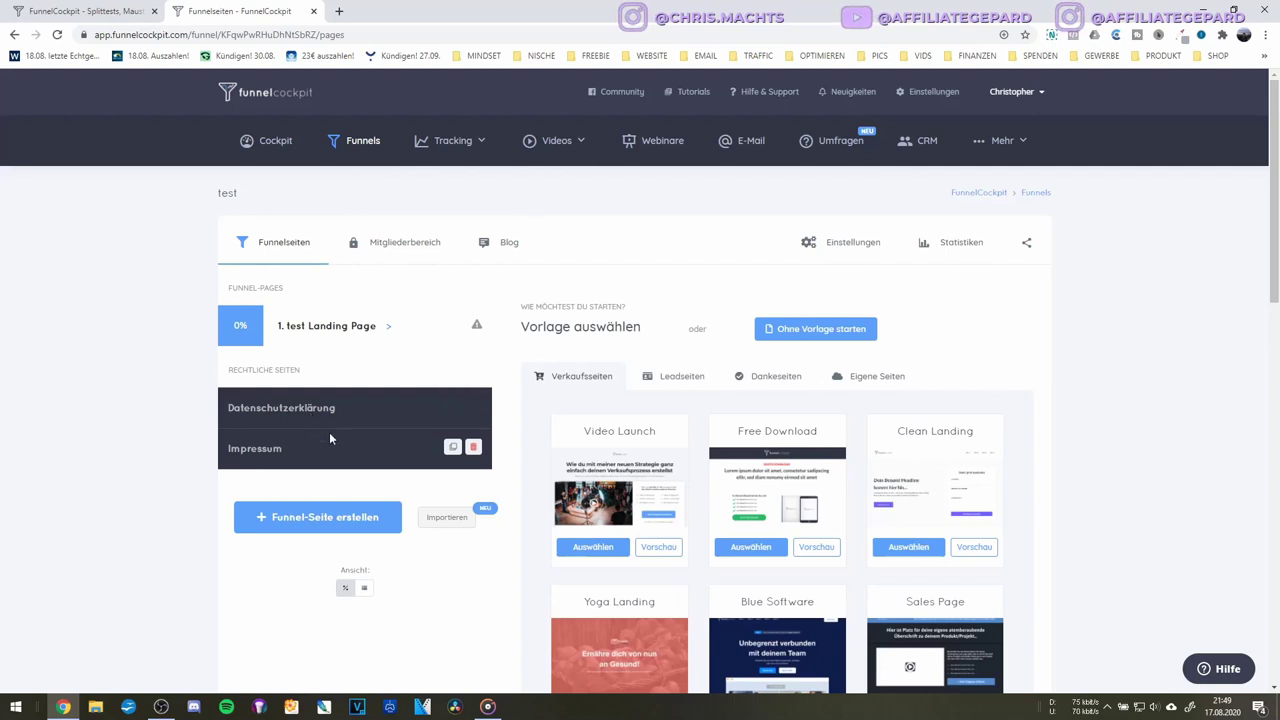
Open the "Affiliate Gepard" funnel and view its pages Website August, Gepard Business and Über mich
click(360, 141)
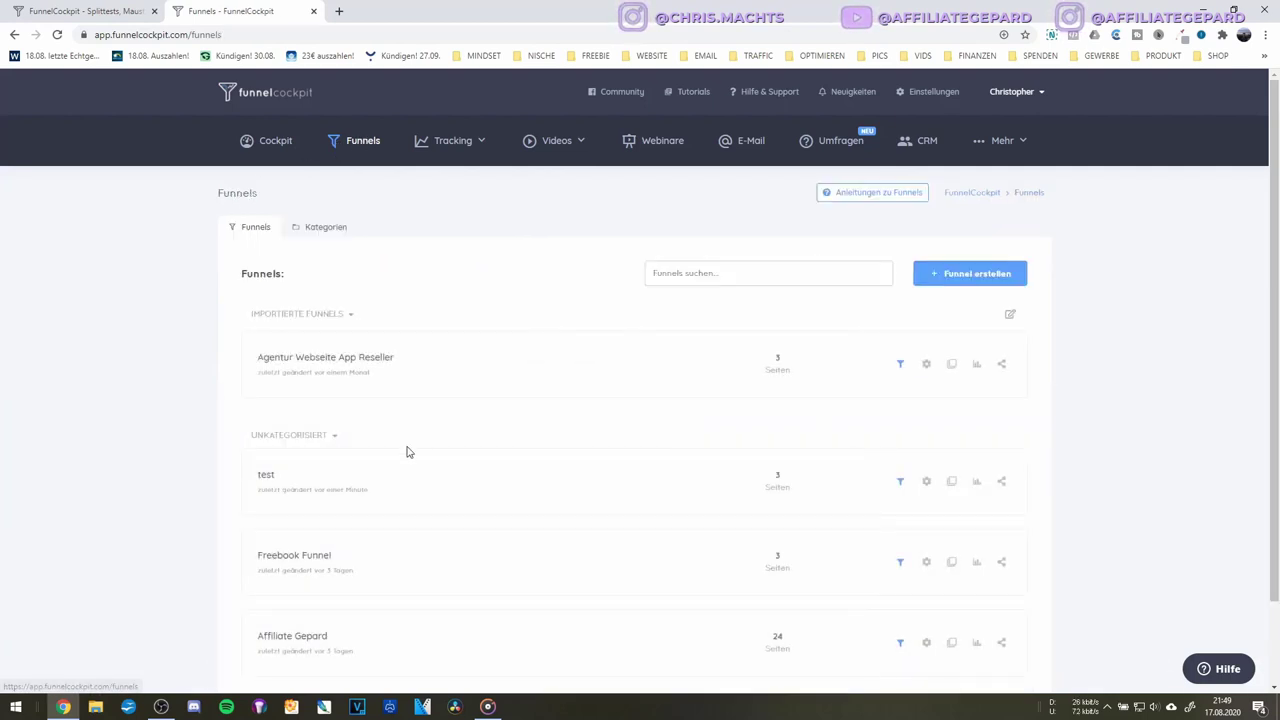
scroll(406, 452, down, 2)
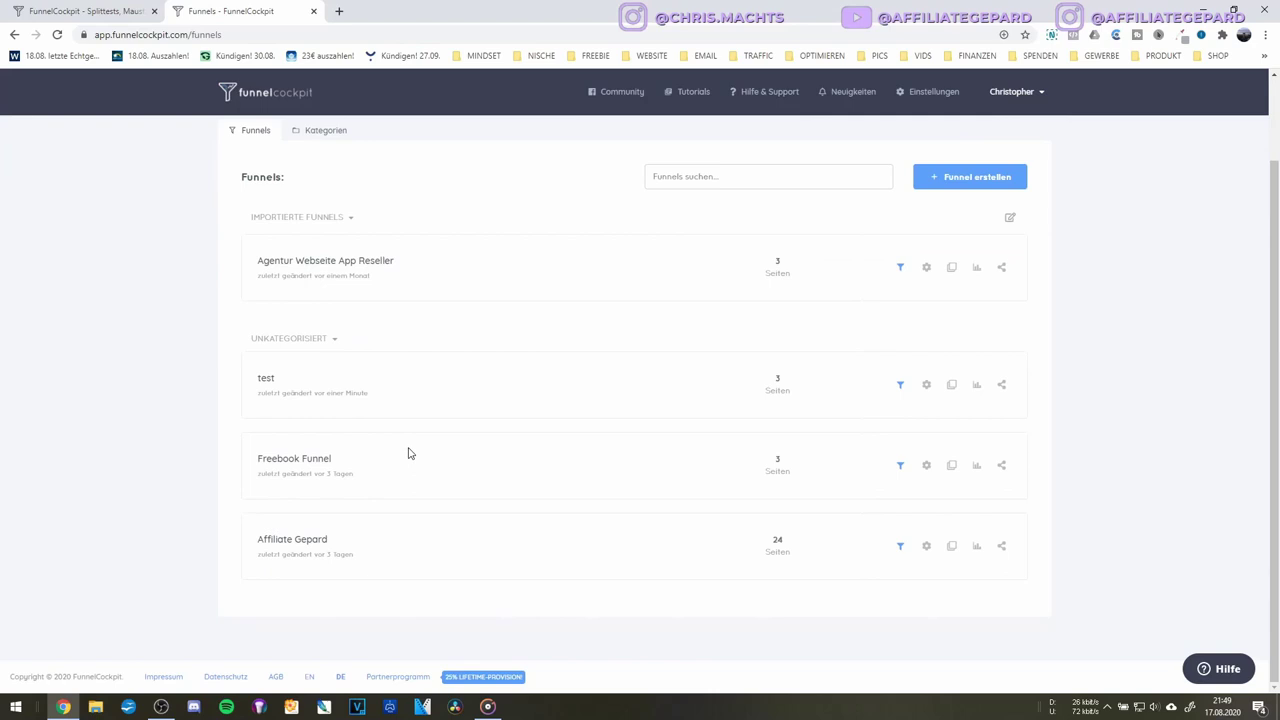
click(303, 550)
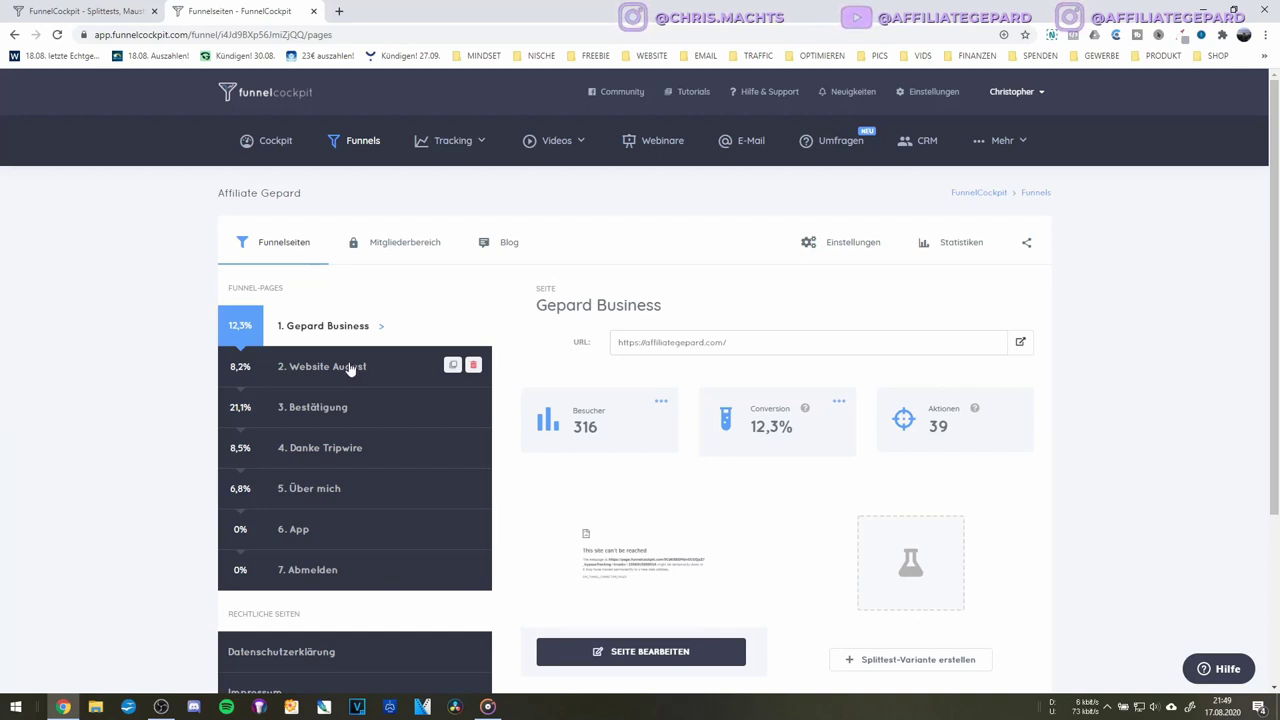
click(350, 369)
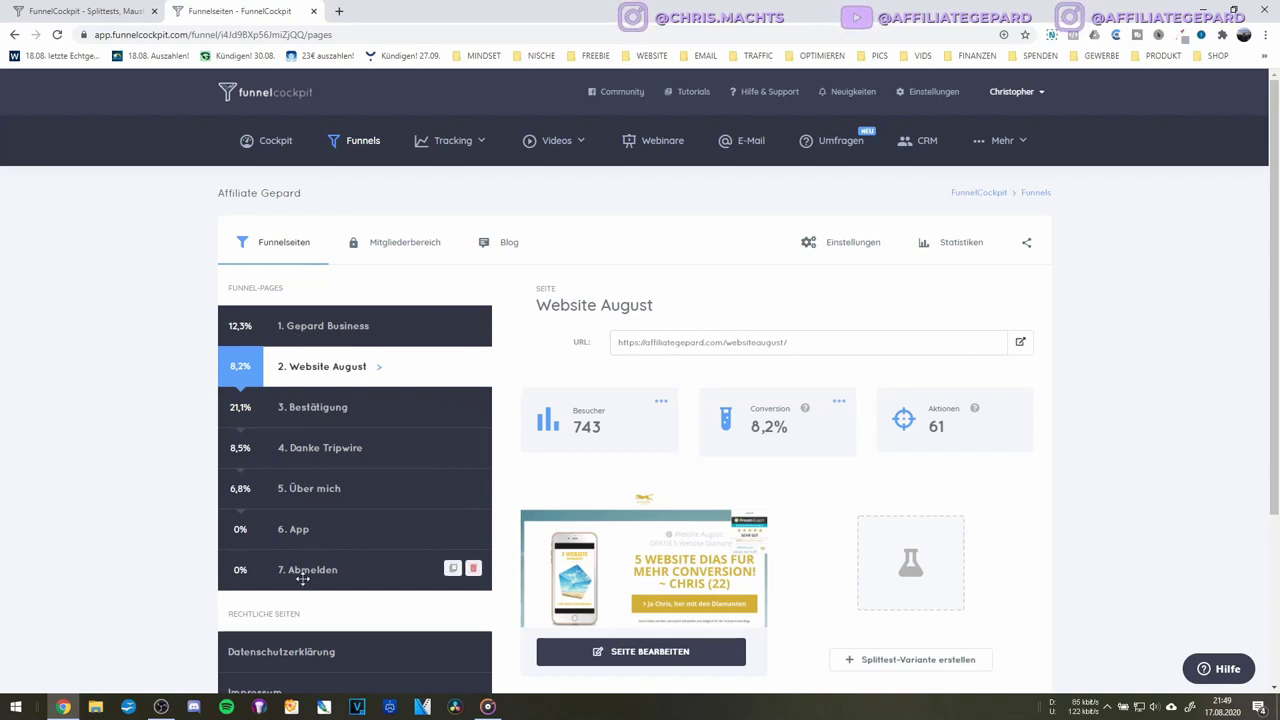
click(330, 329)
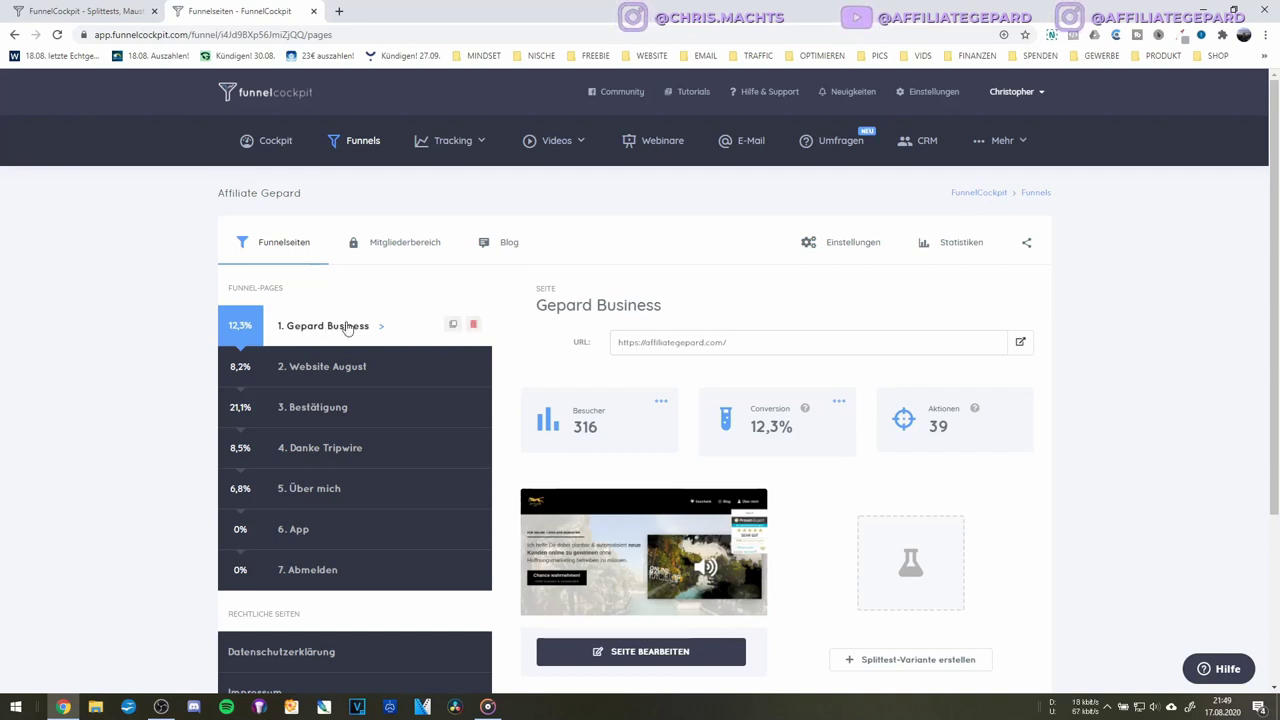
click(305, 490)
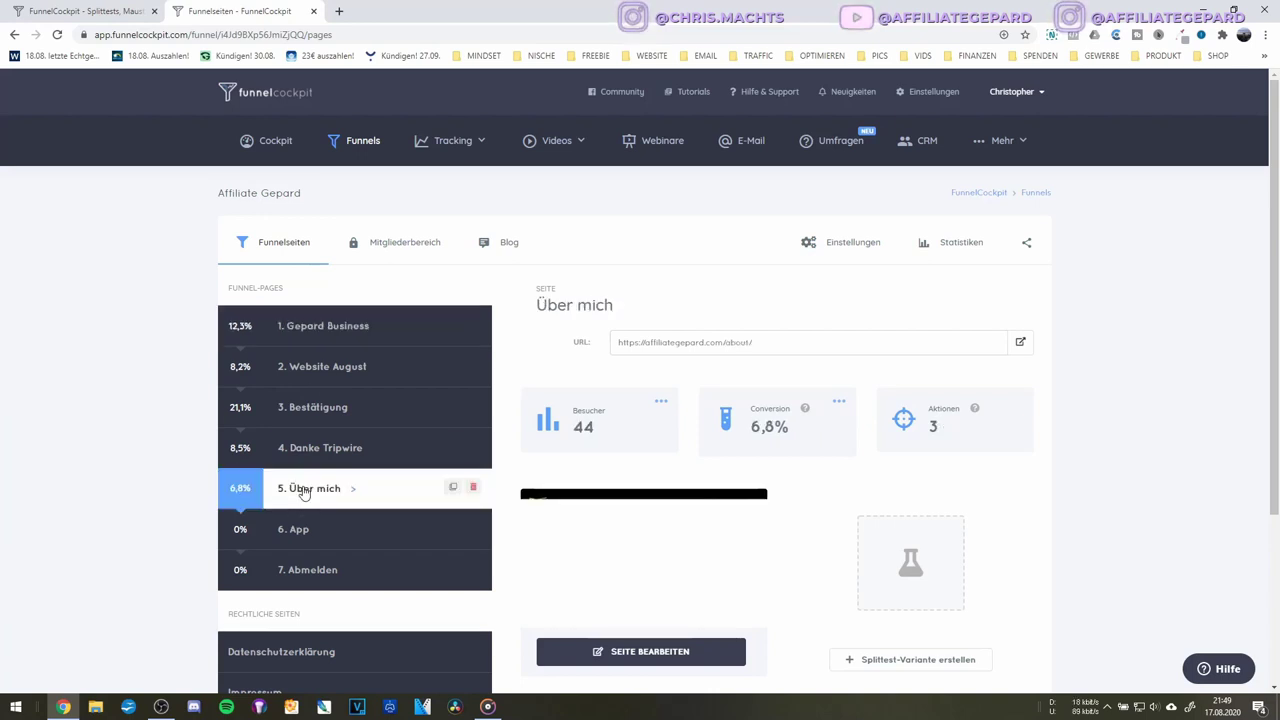
View the funnel pages App, Abmelden, Website August, Bestätigung and Danke Tripwire, and check the list of legal pages
click(327, 536)
click(307, 576)
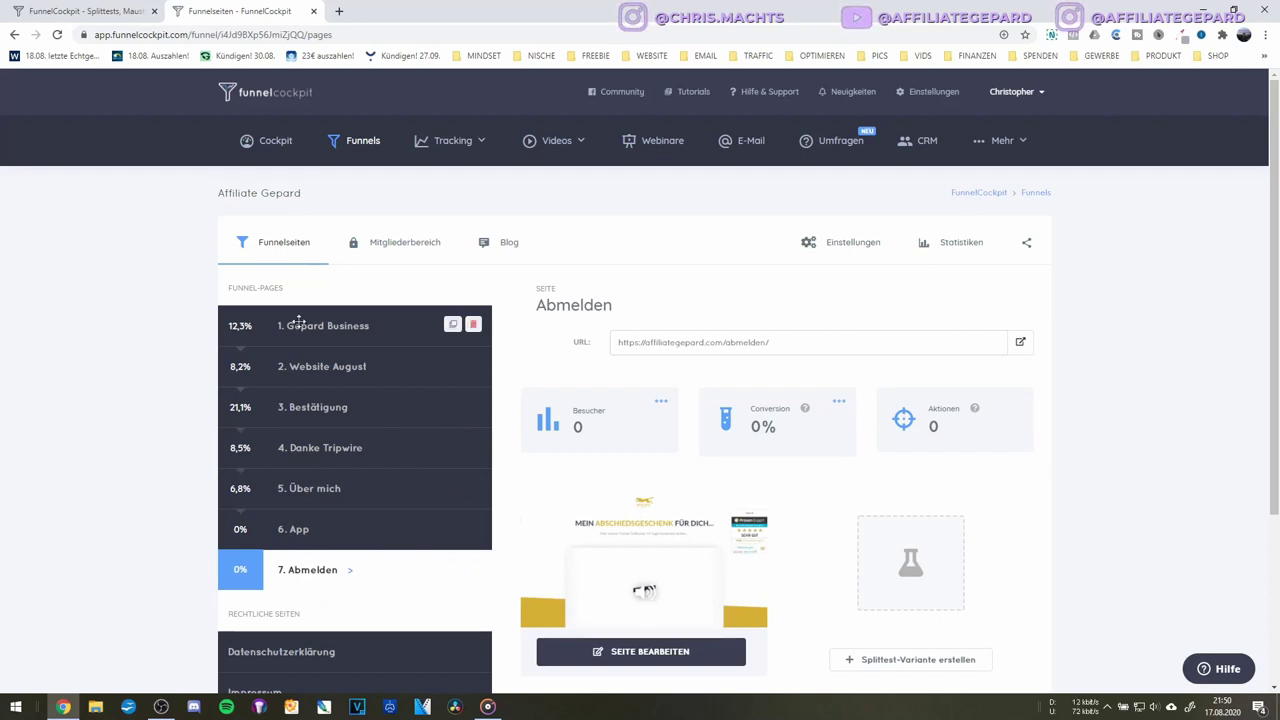
click(318, 378)
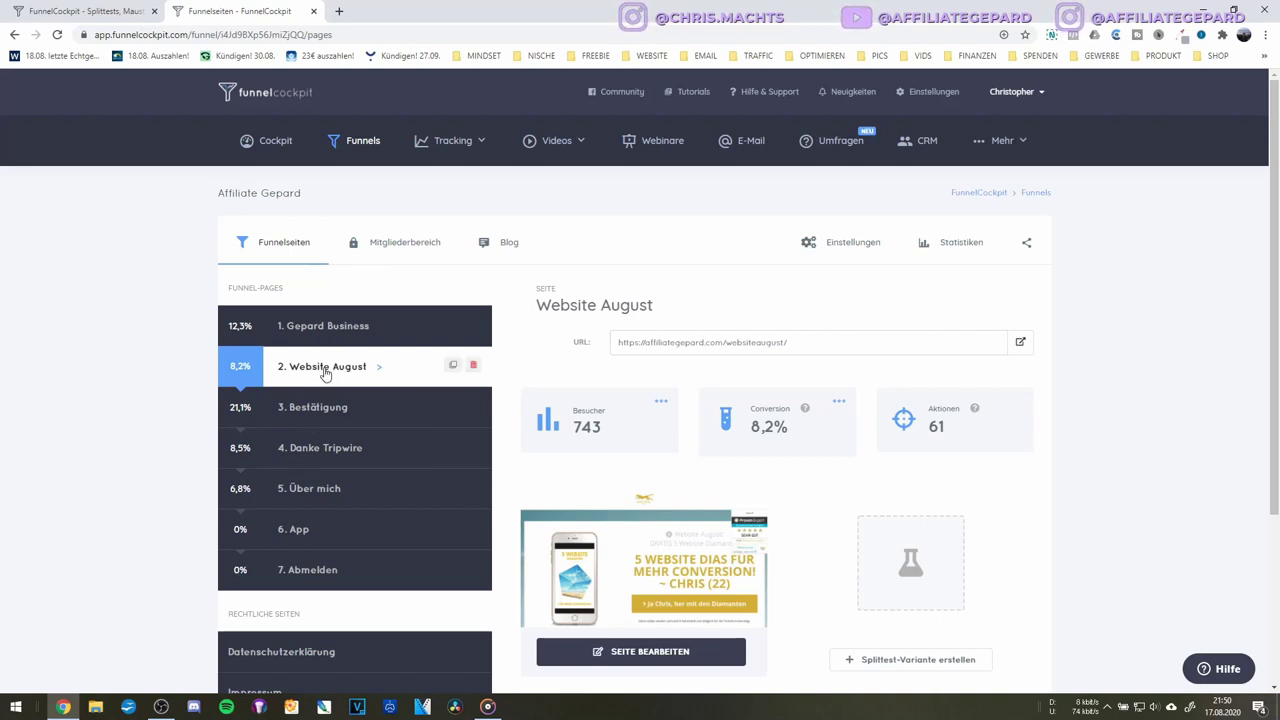
click(324, 411)
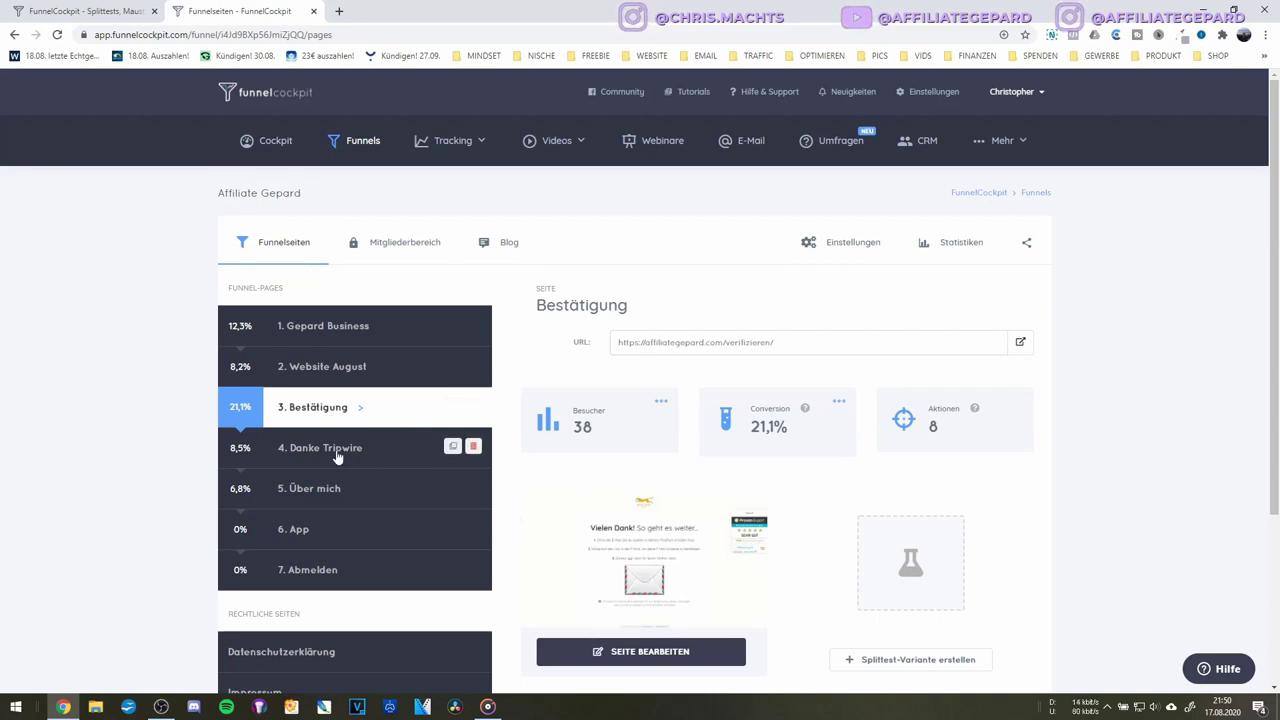
click(258, 449)
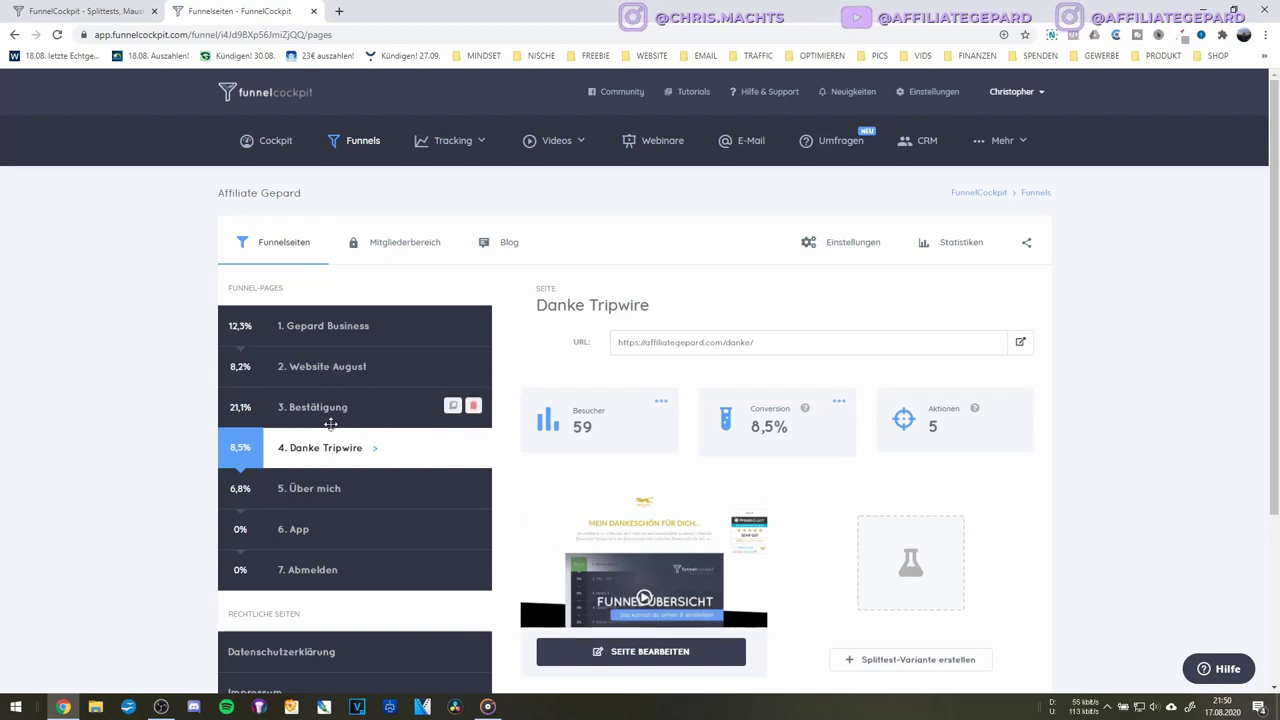
scroll(330, 424, down, 2)
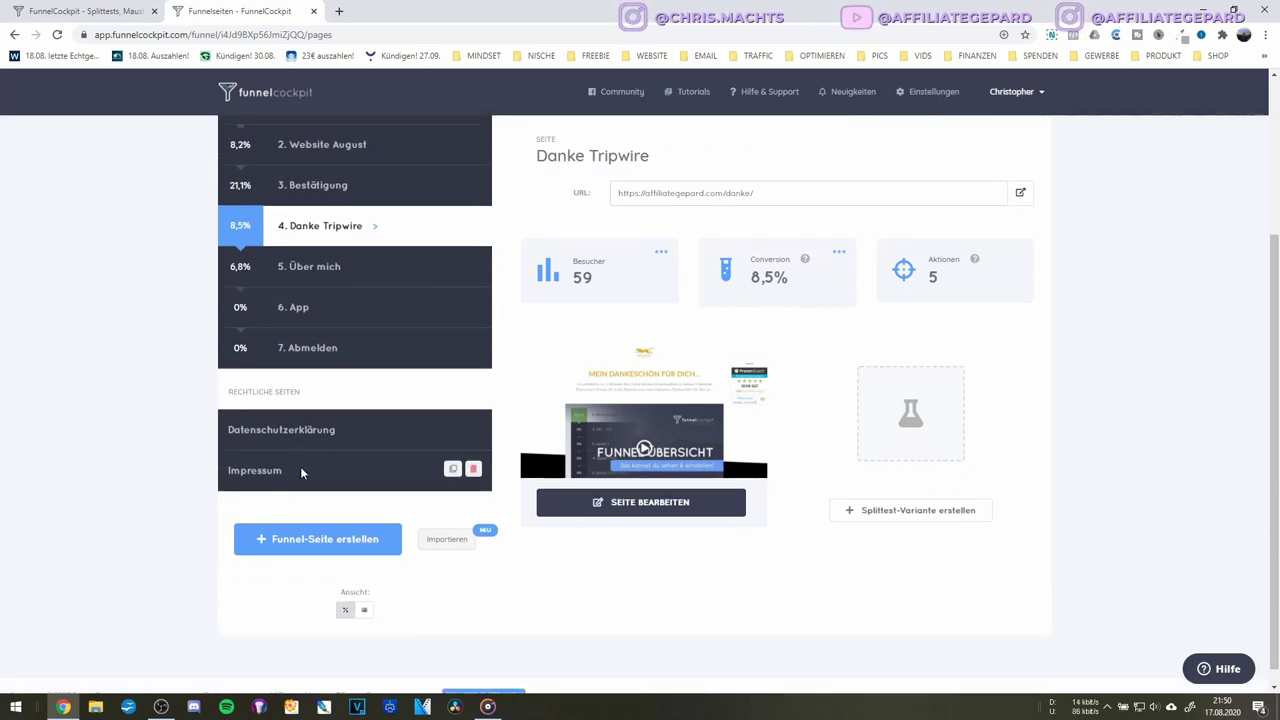
scroll(343, 517, up, 2)
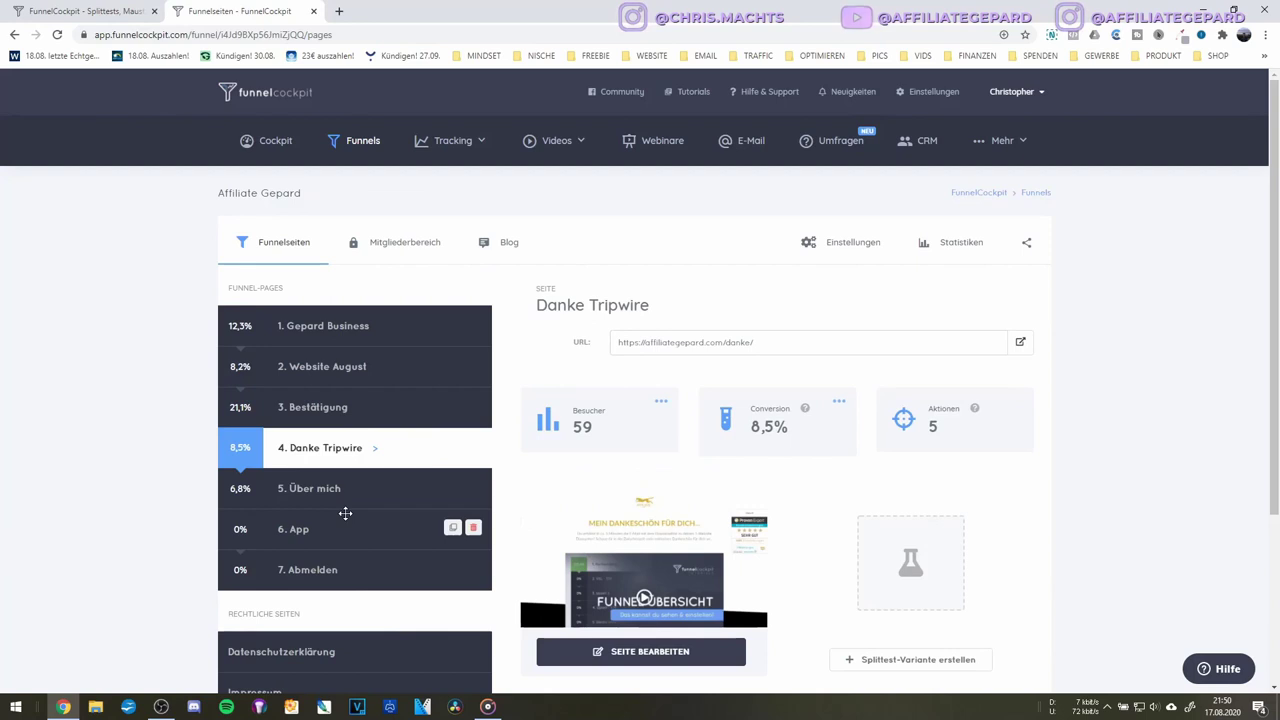
scroll(345, 513, down, 1)
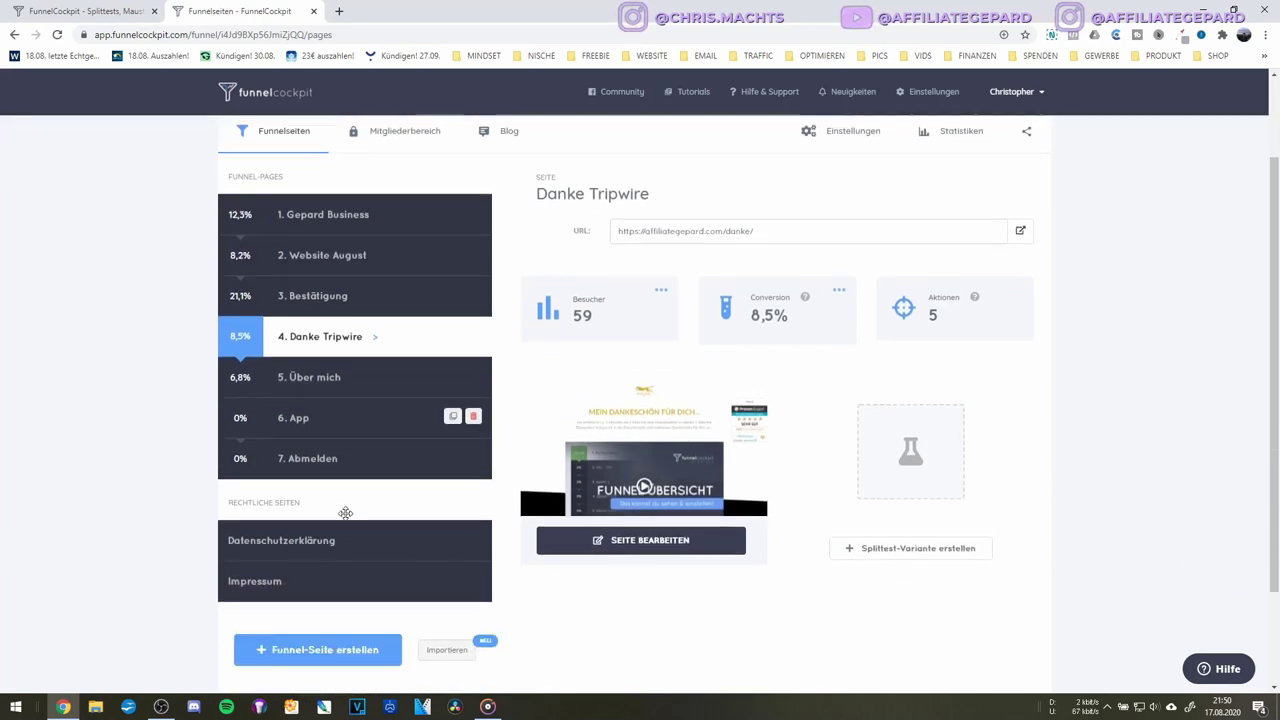
Open the live version of the Website August page in a new tab and look through its content
click(345, 260)
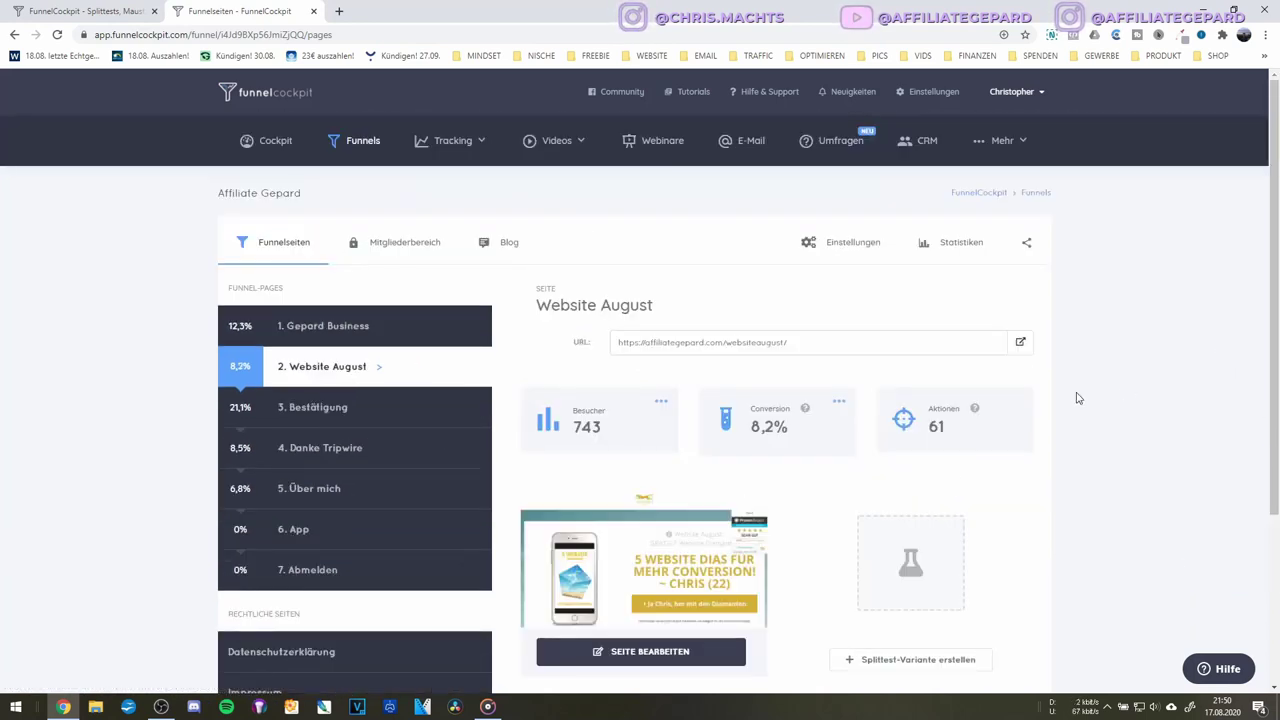
click(1020, 343)
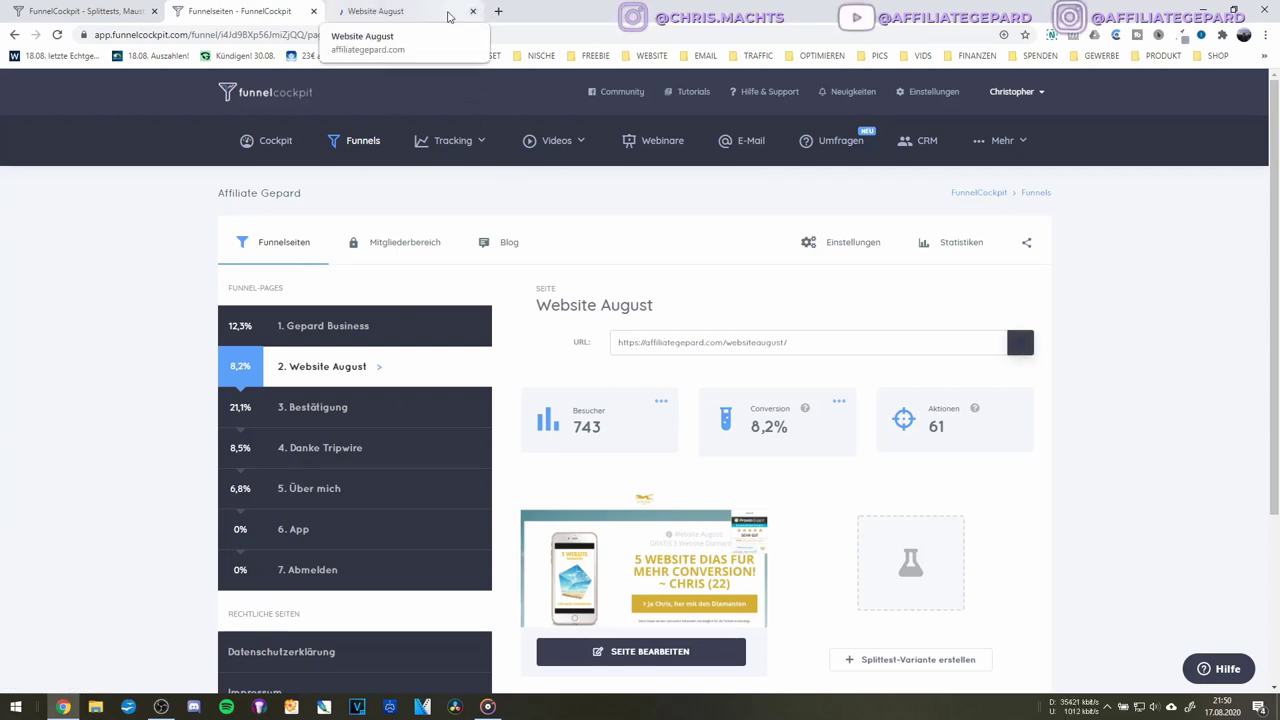
click(407, 10)
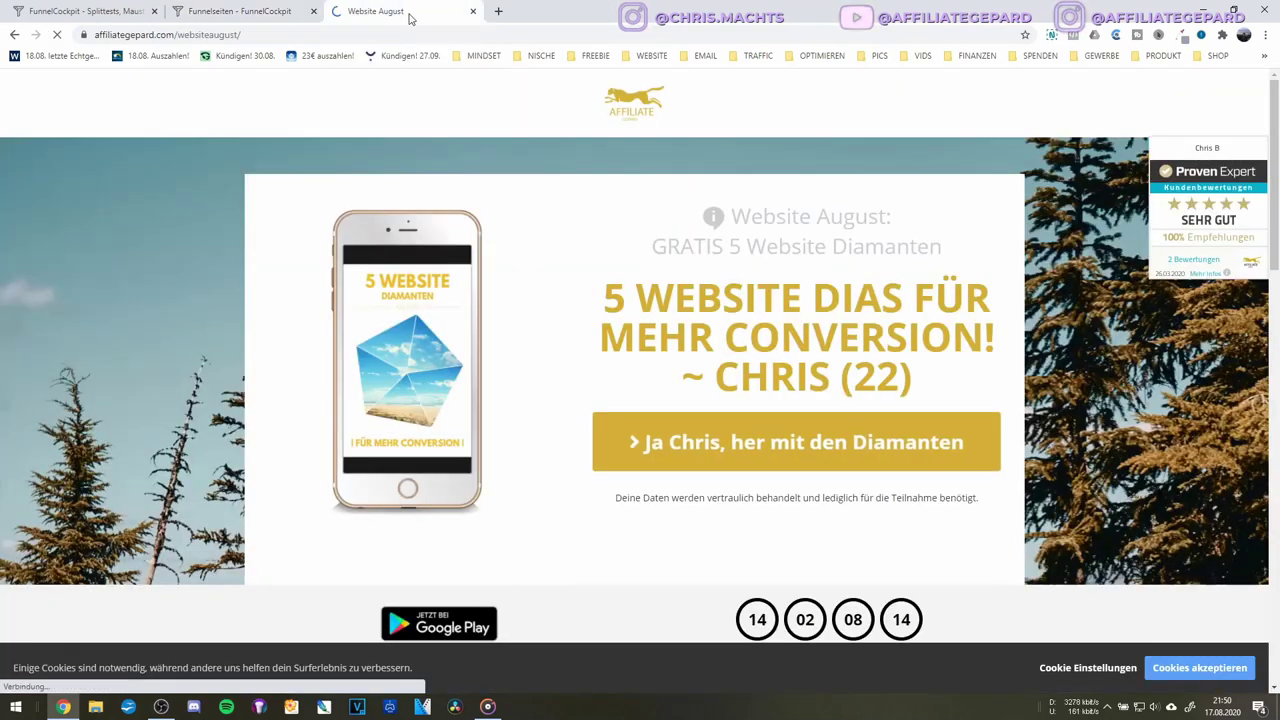
scroll(580, 347, down, 1)
scroll(580, 347, down, 5)
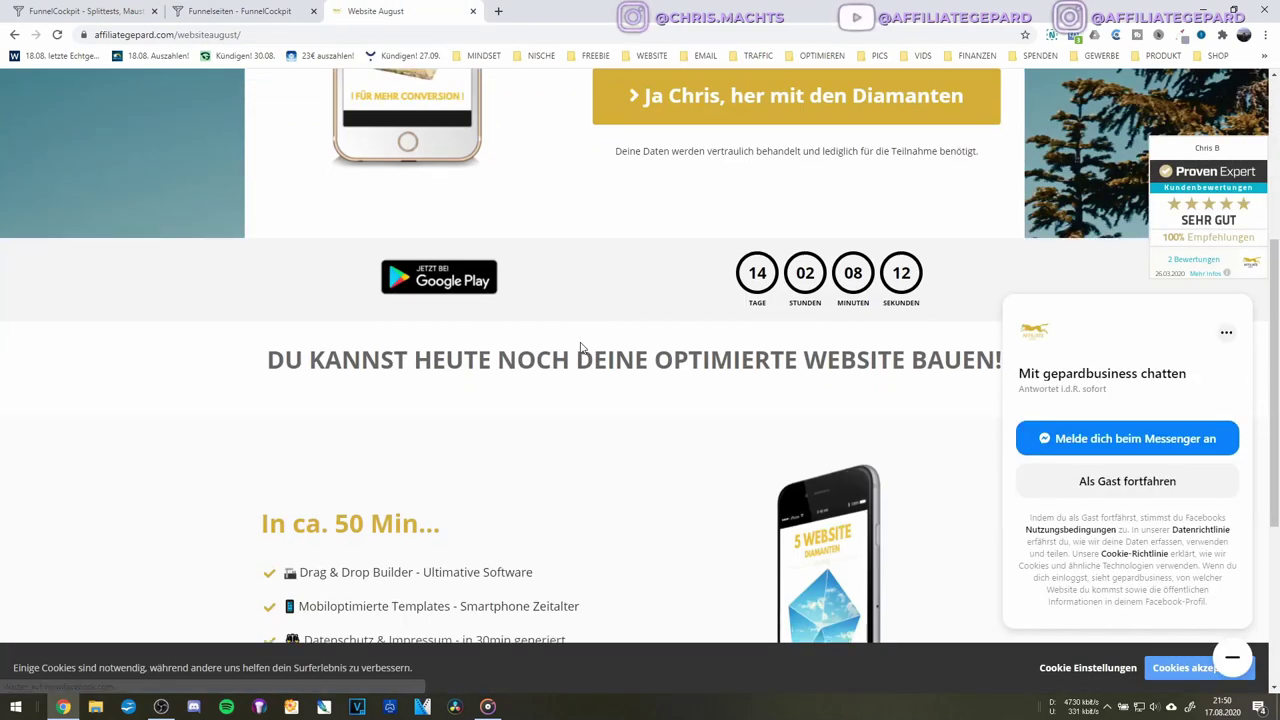
scroll(580, 347, up, 6)
View the page's sign-up form overlay, close it and minimise the Messenger chat window
click(777, 446)
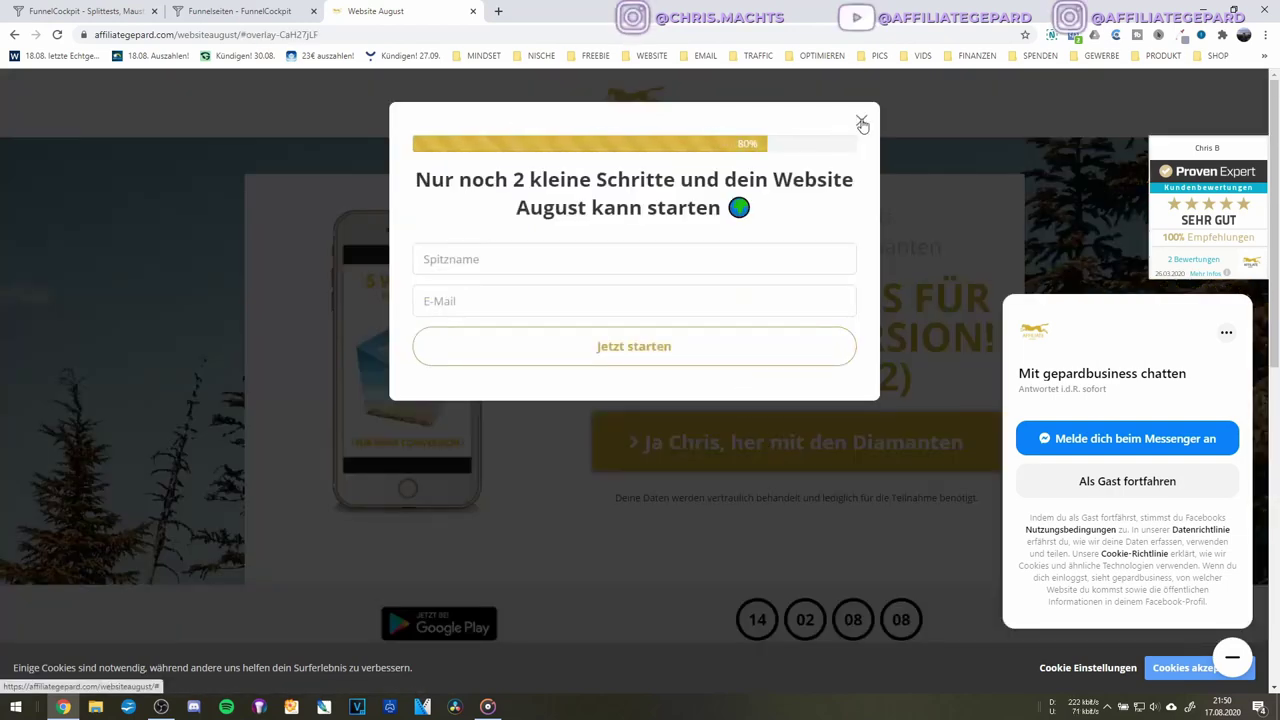
click(861, 120)
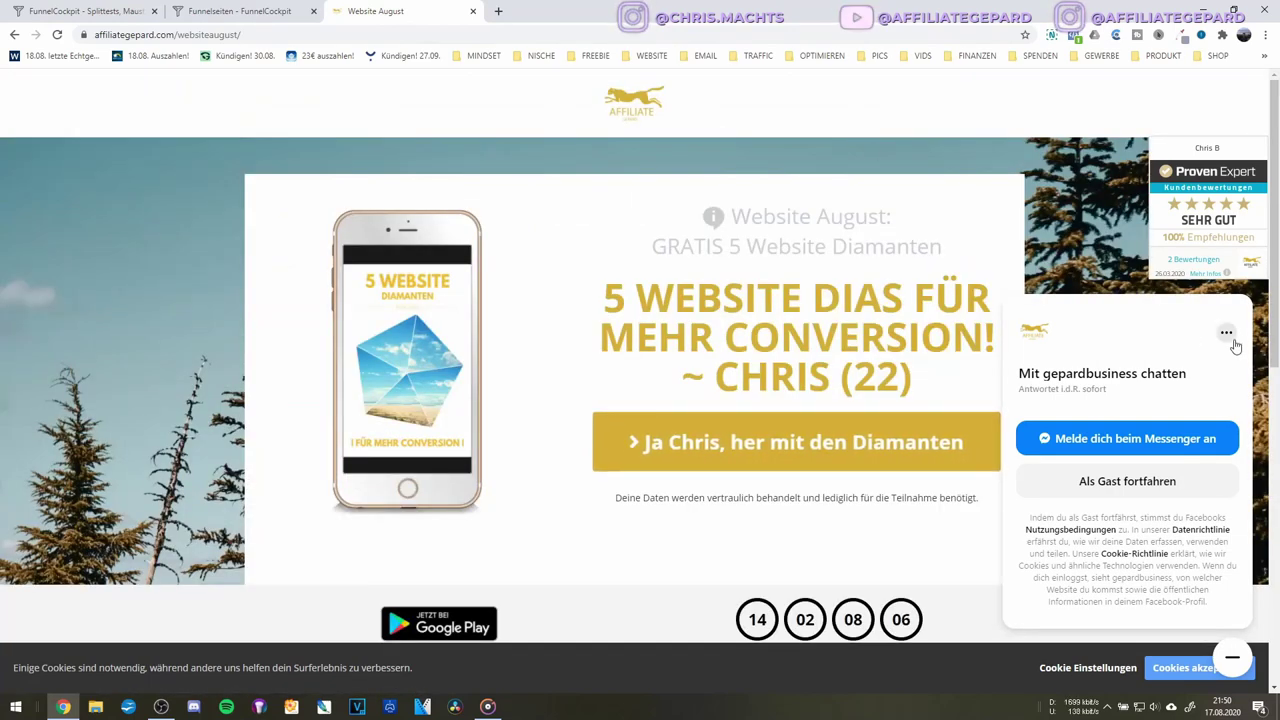
click(1233, 657)
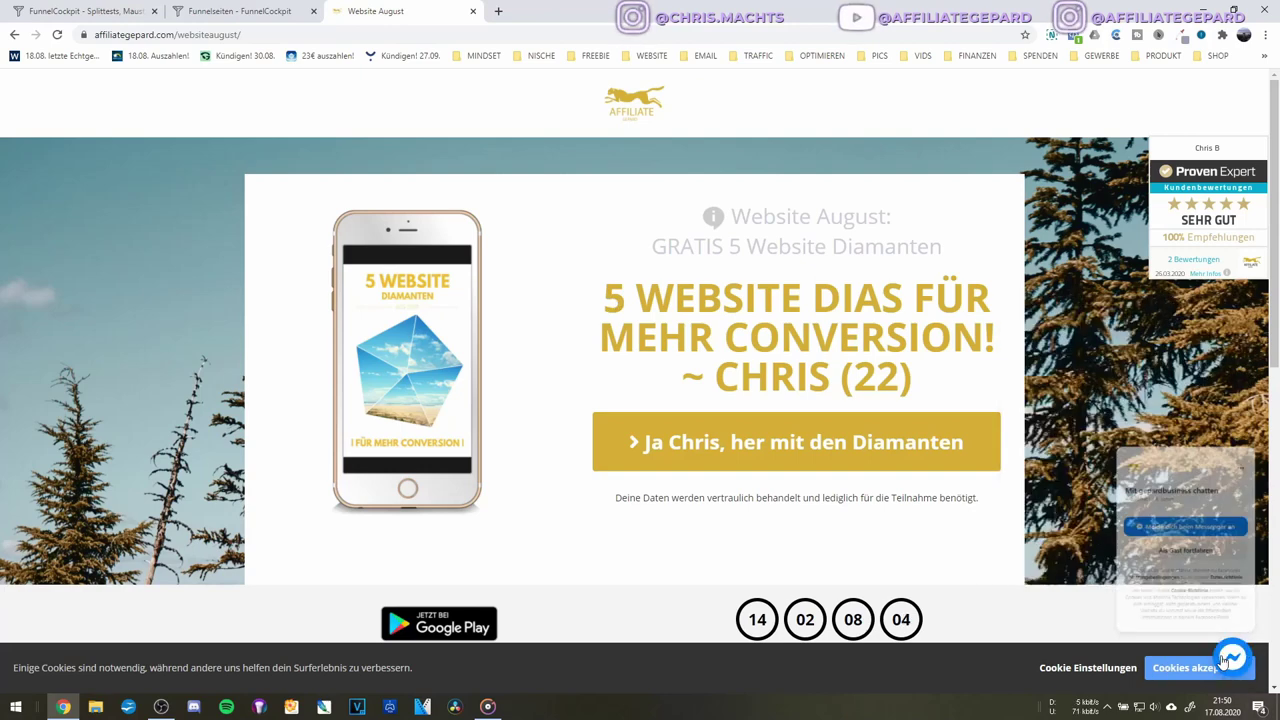
Accept the cookies on the live page, dismiss the sign-up overlay and close the page's tab
scroll(531, 471, down, 1)
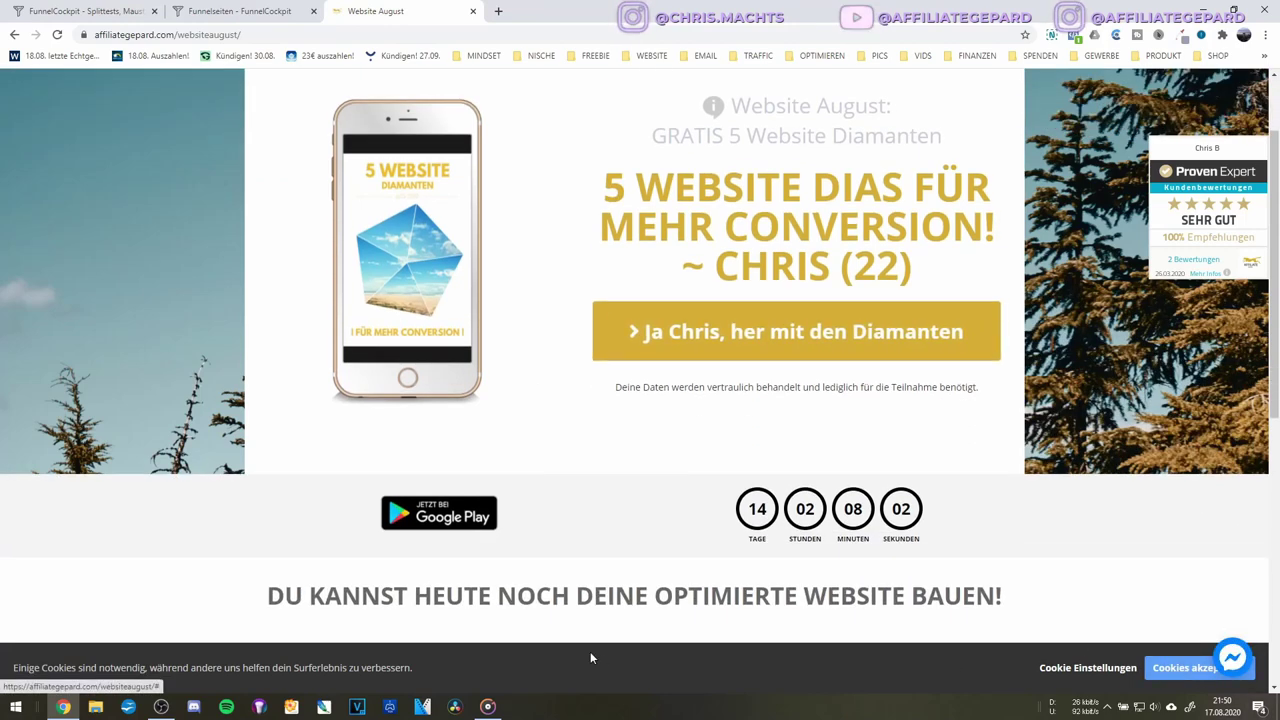
click(1180, 668)
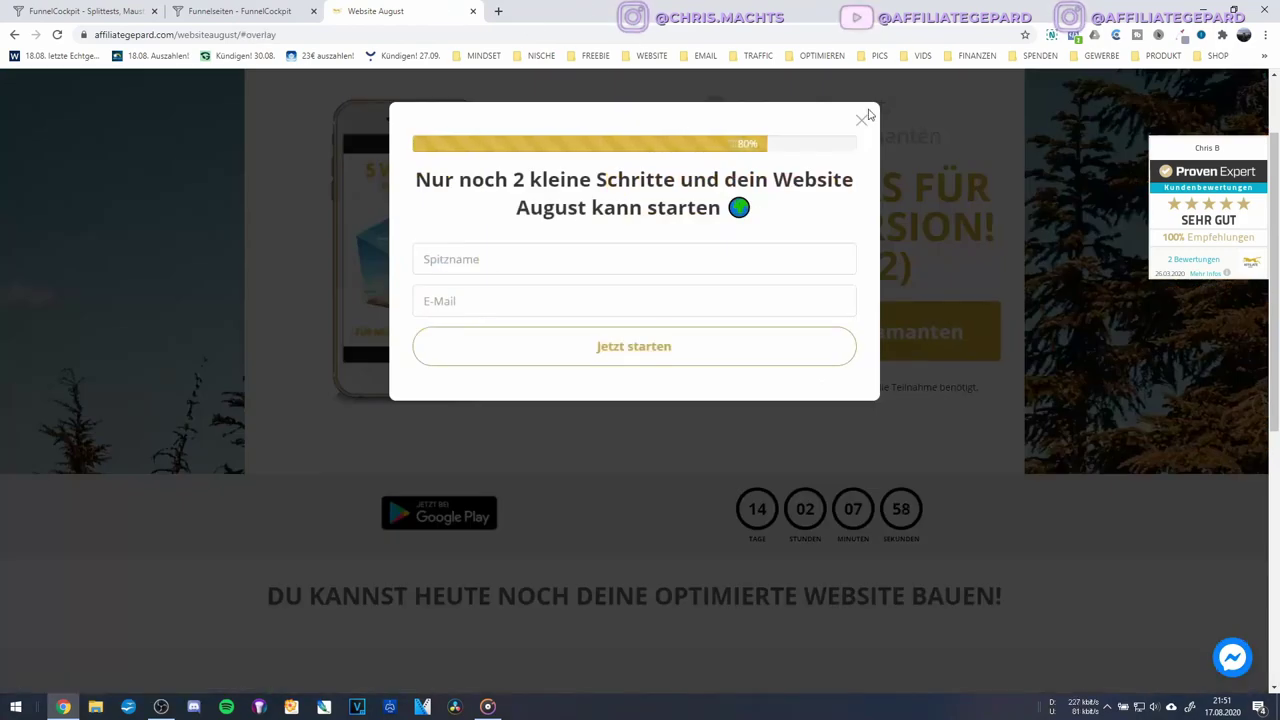
click(864, 118)
click(473, 12)
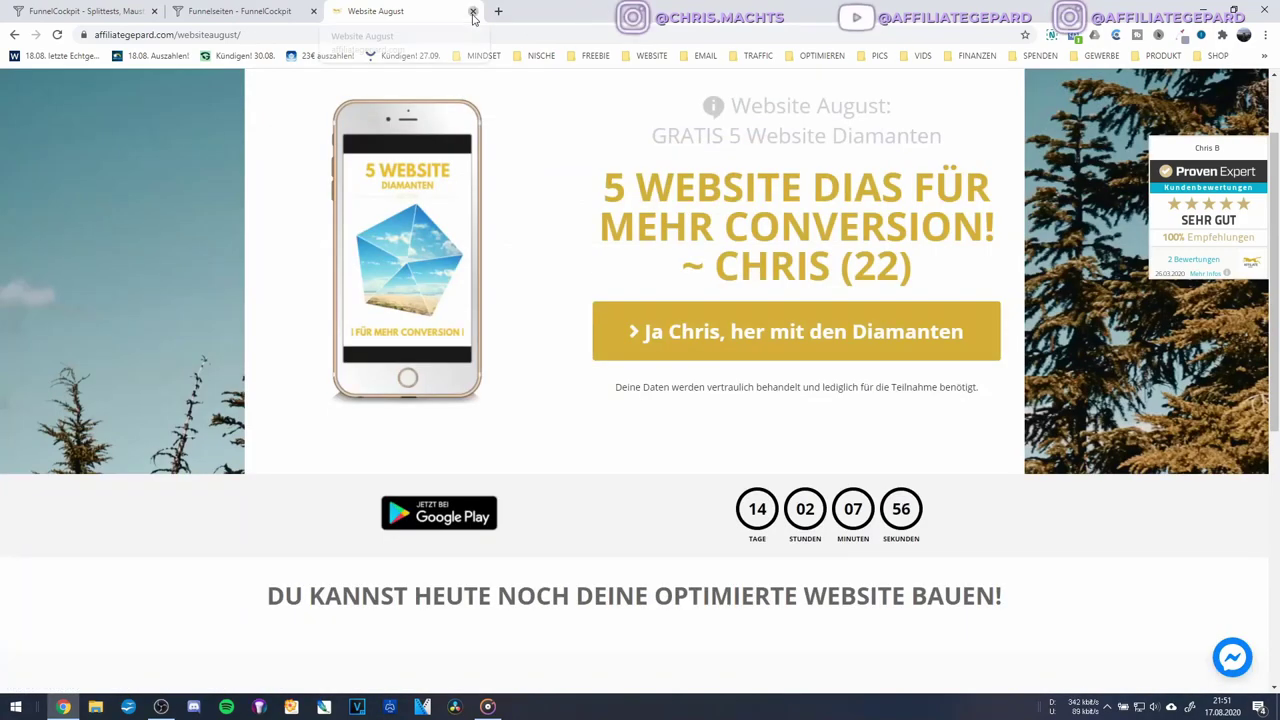
View the Bestätigung page in the funnel builder and close its tab
click(366, 406)
click(634, 652)
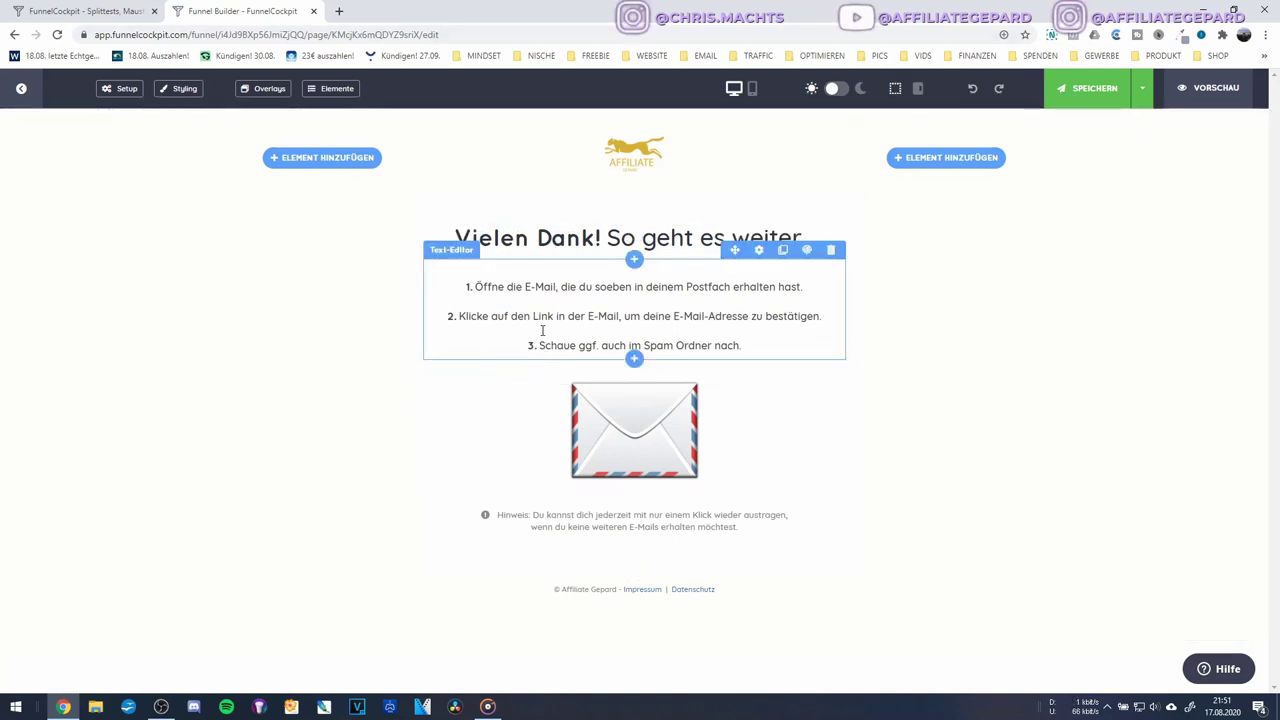
click(312, 11)
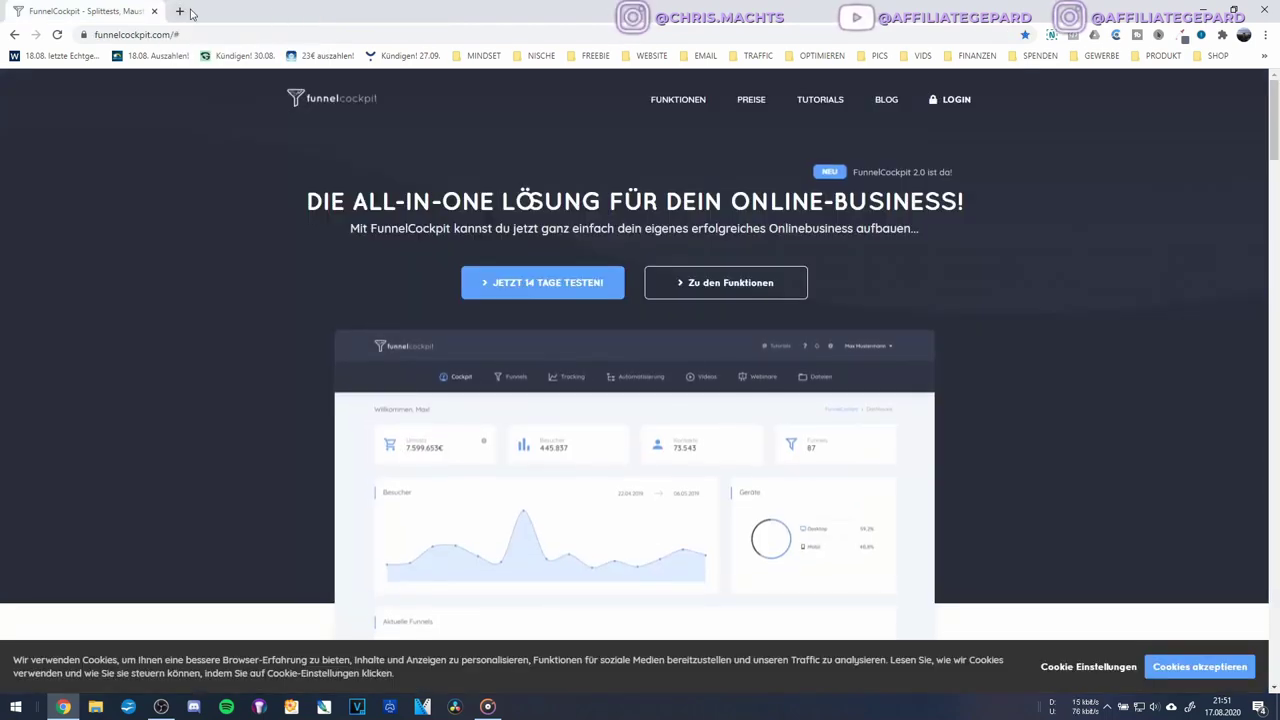
Reopen the FunnelCockpit dashboard from the website's login and open the "Affiliate Gepard" funnel
click(962, 101)
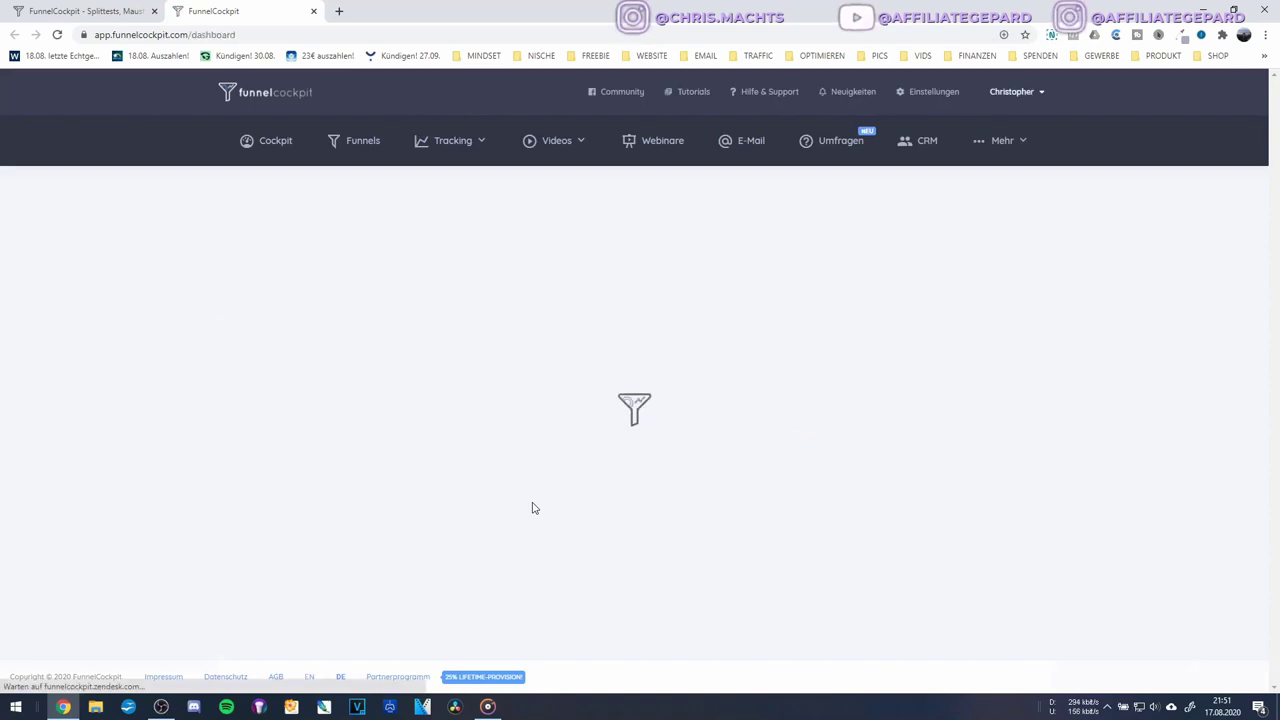
click(363, 143)
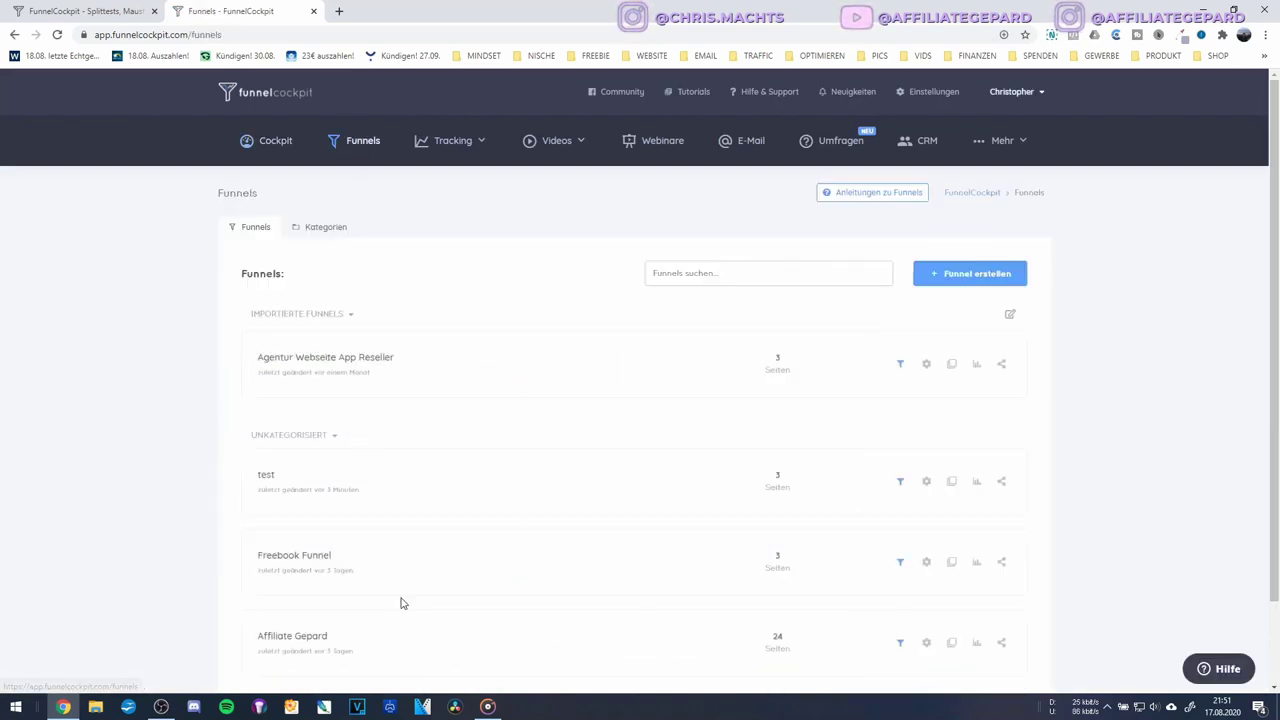
click(364, 650)
scroll(420, 455, down, 2)
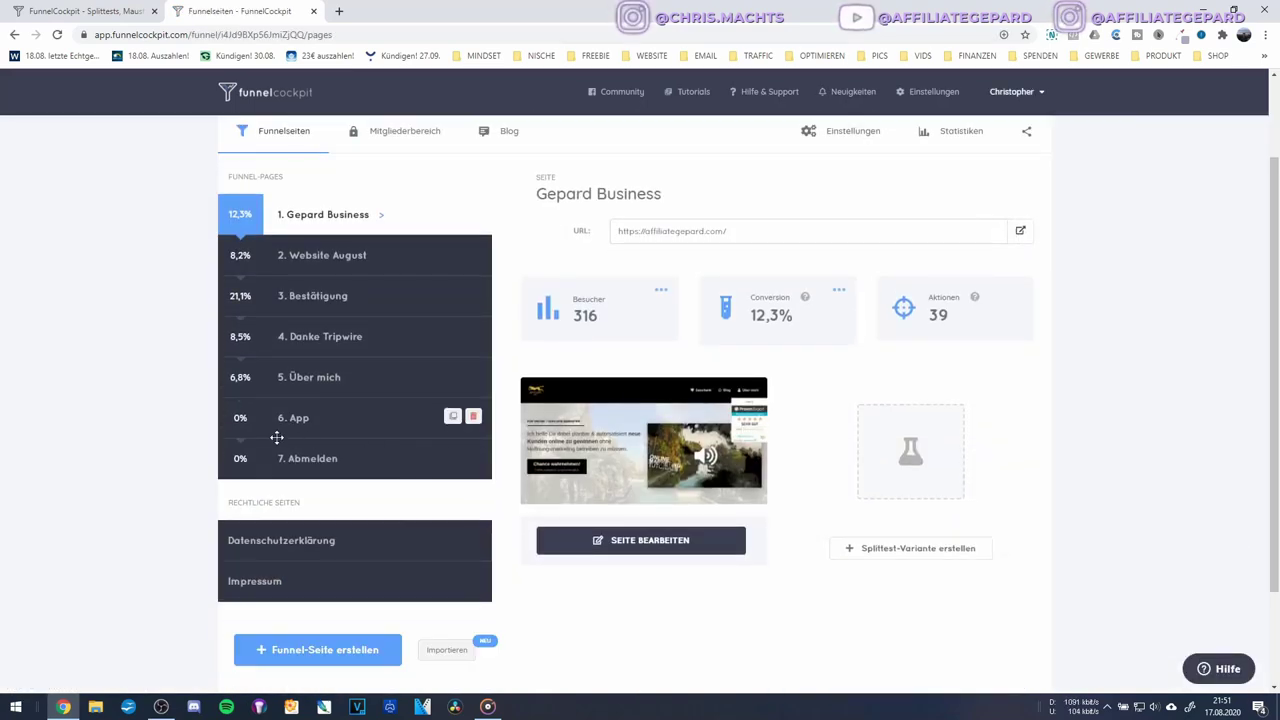
Open the live Danke Tripwire page and examine its headline, video, countdown and the two offer links
click(335, 338)
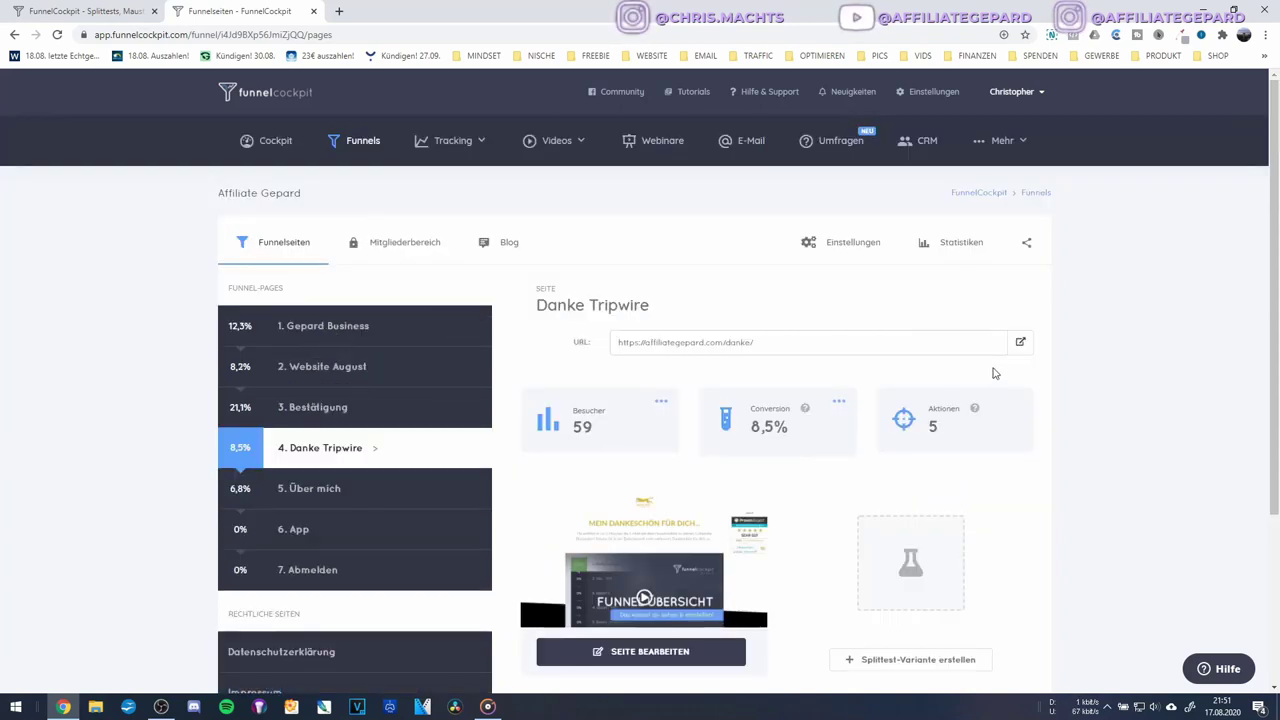
click(1020, 343)
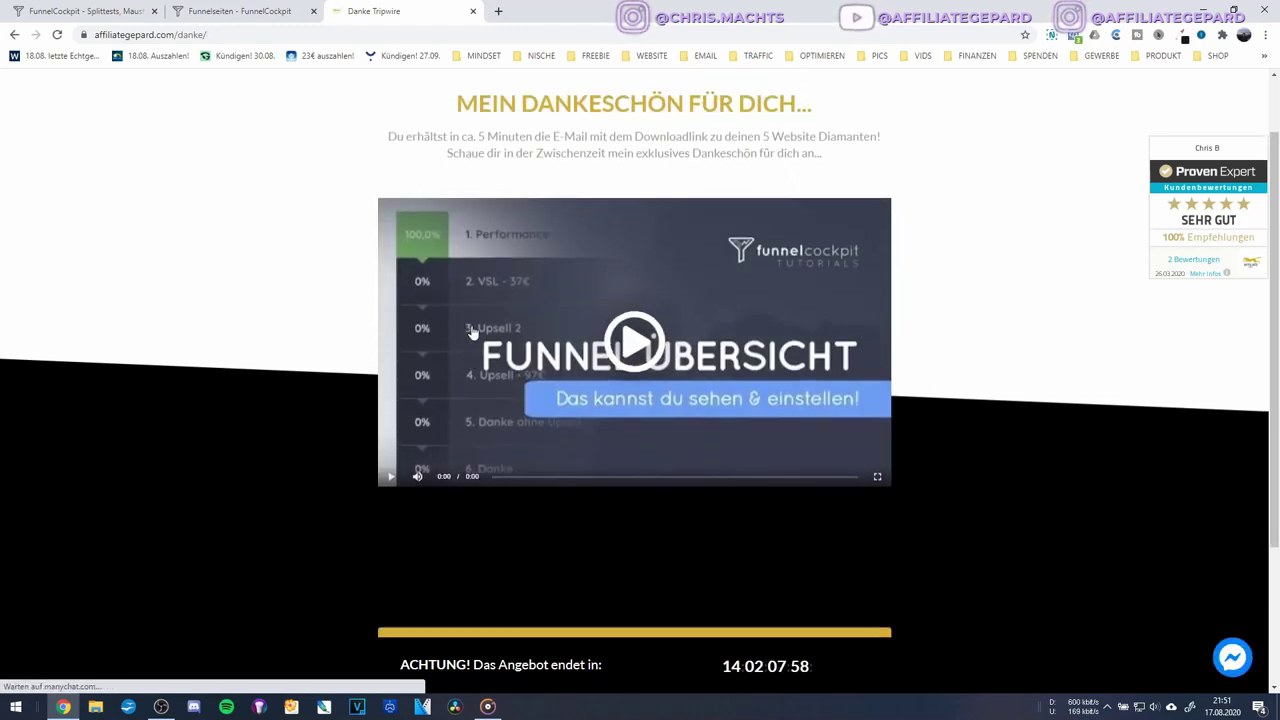
scroll(597, 186, down, 2)
scroll(600, 194, up, 2)
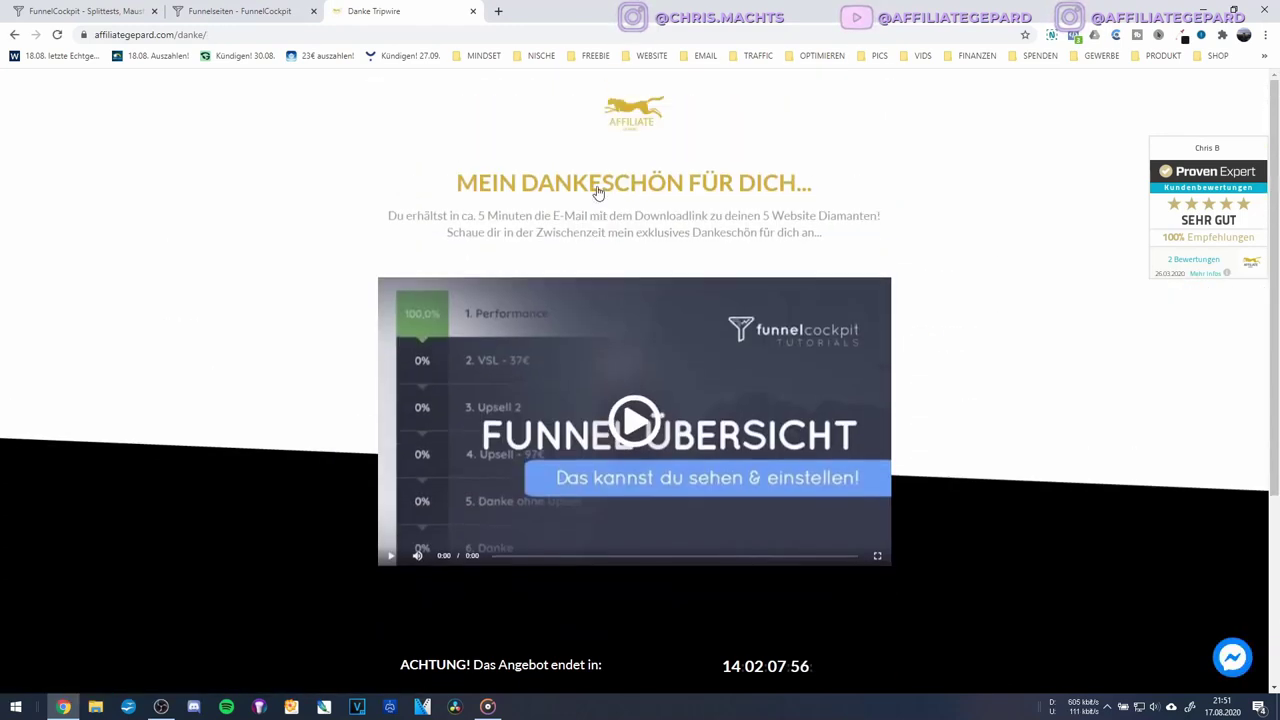
scroll(600, 445, down, 2)
scroll(615, 430, down, 1)
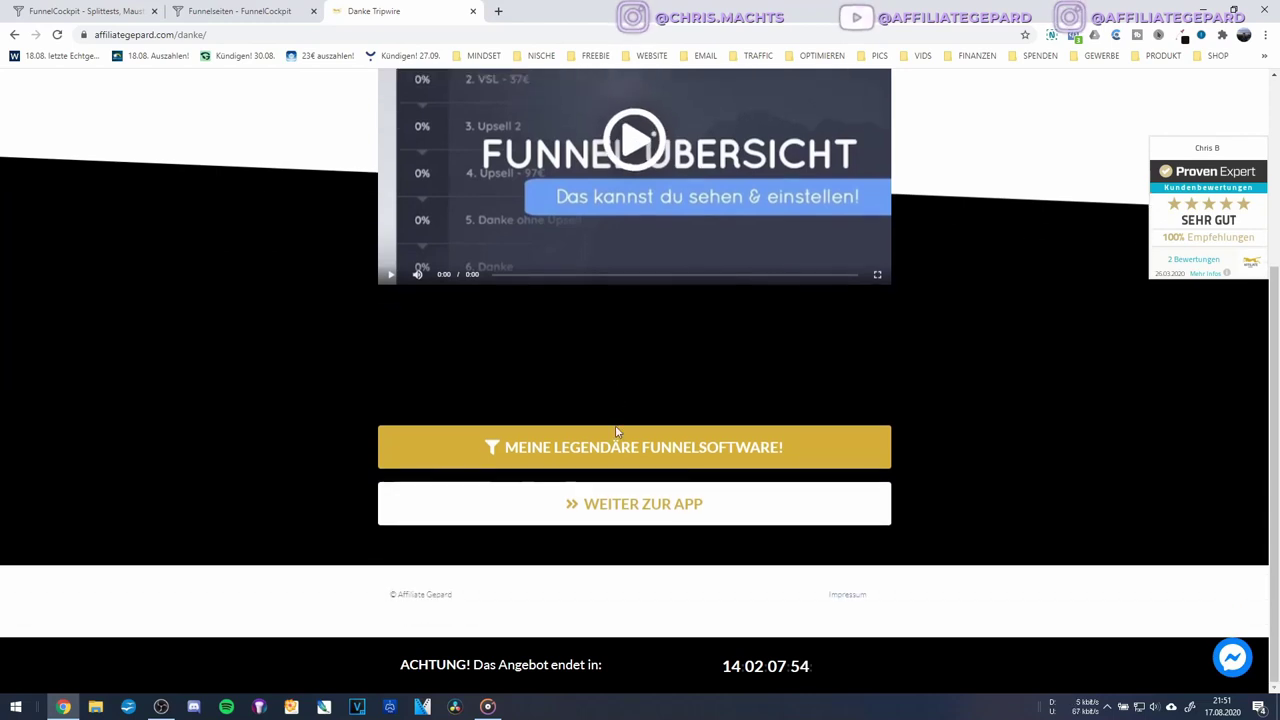
scroll(615, 430, up, 3)
scroll(614, 434, down, 3)
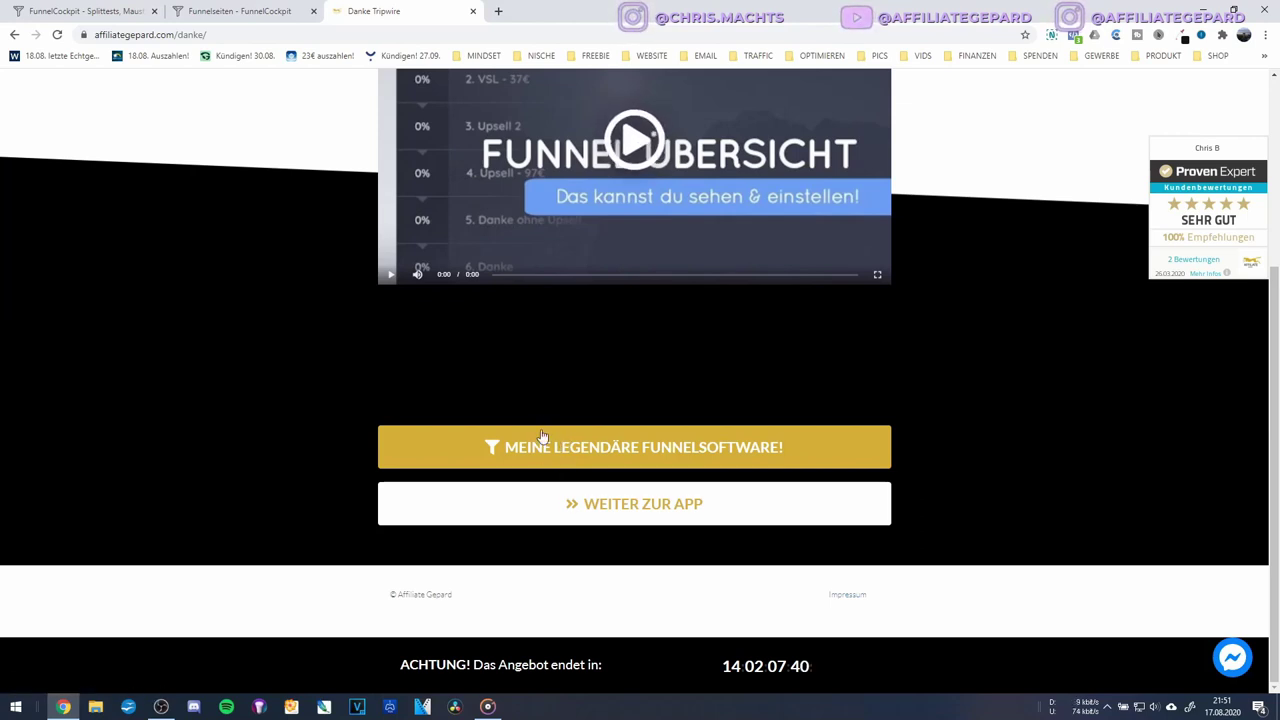
Return to the funnel overview, check the account menu and open the profile settings
click(203, 9)
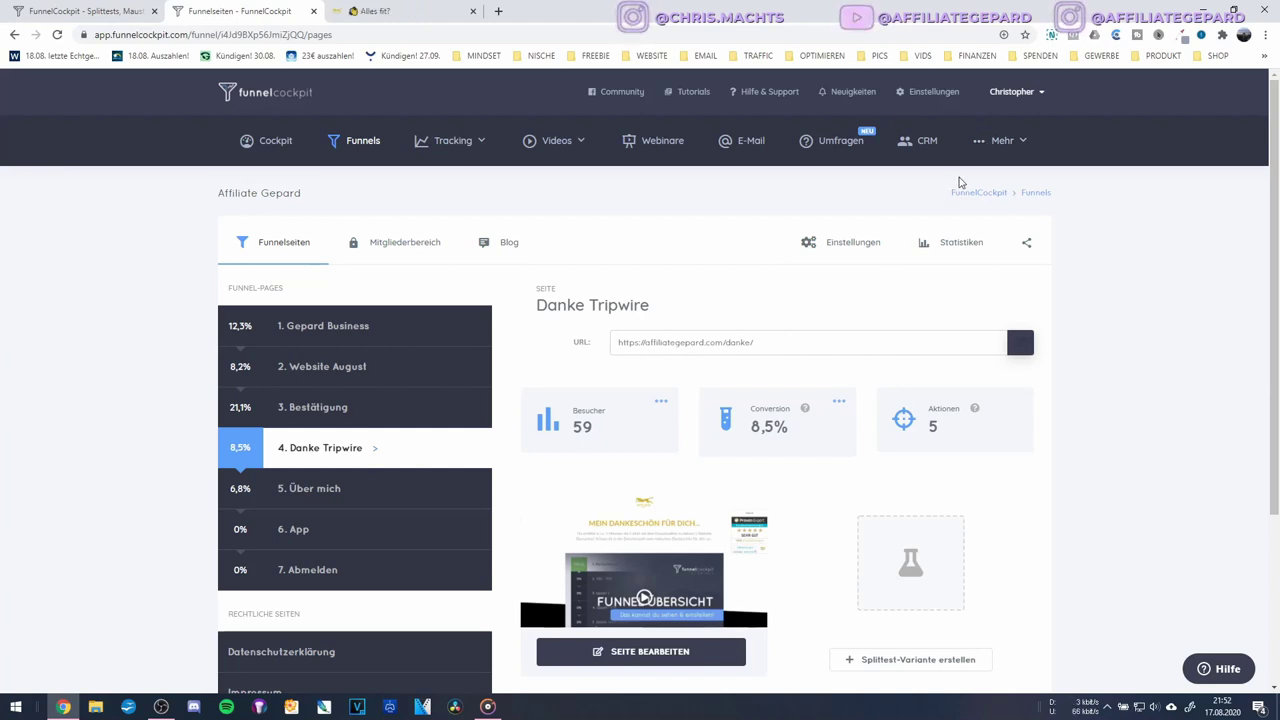
click(1010, 96)
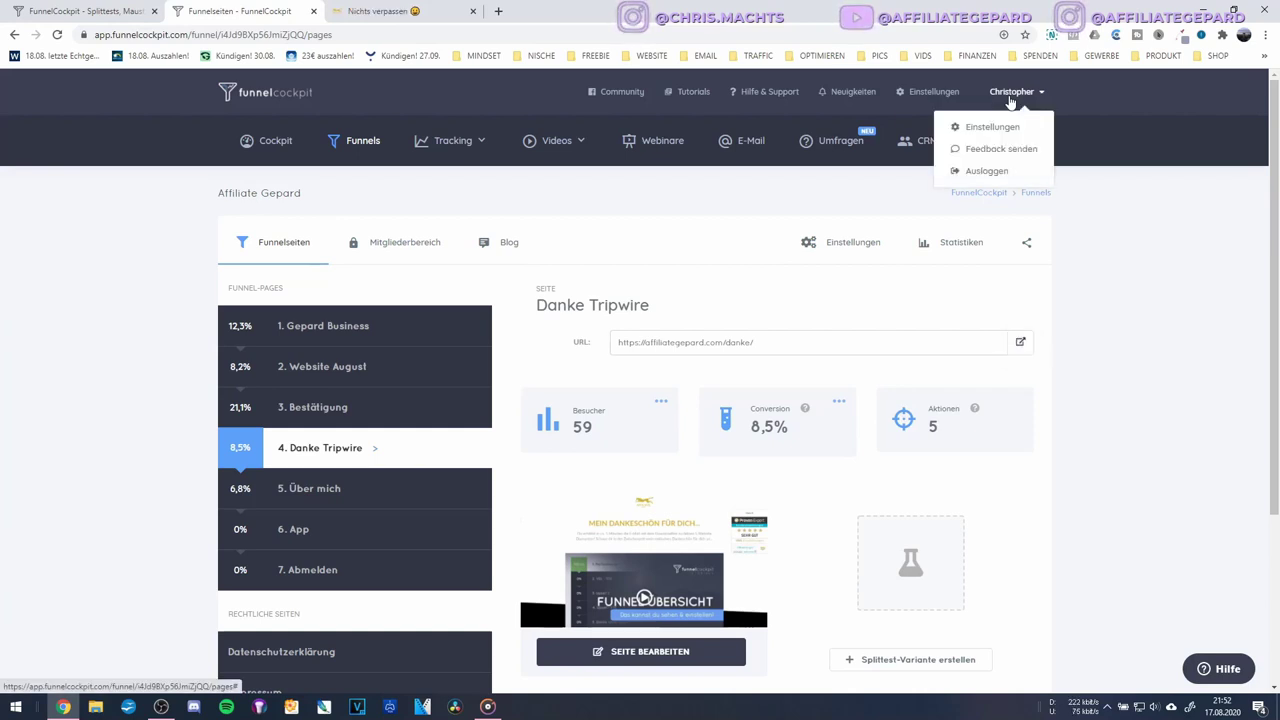
click(1010, 96)
click(1010, 96)
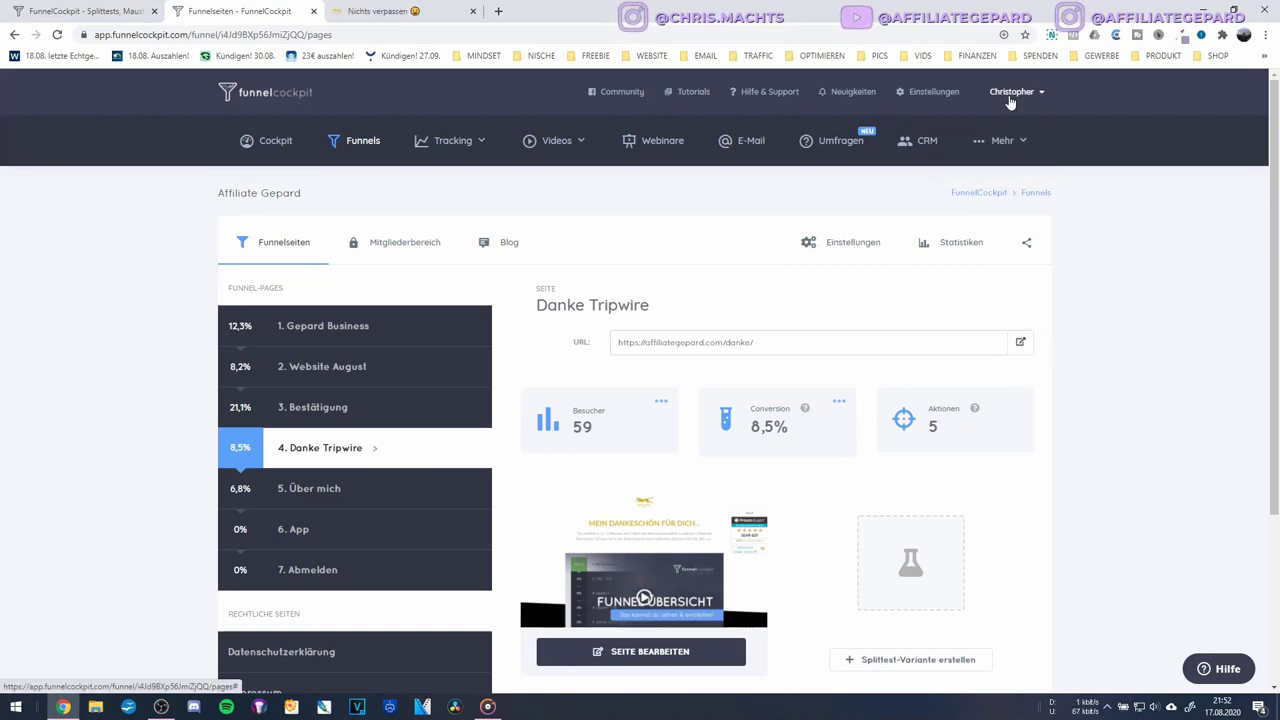
click(921, 98)
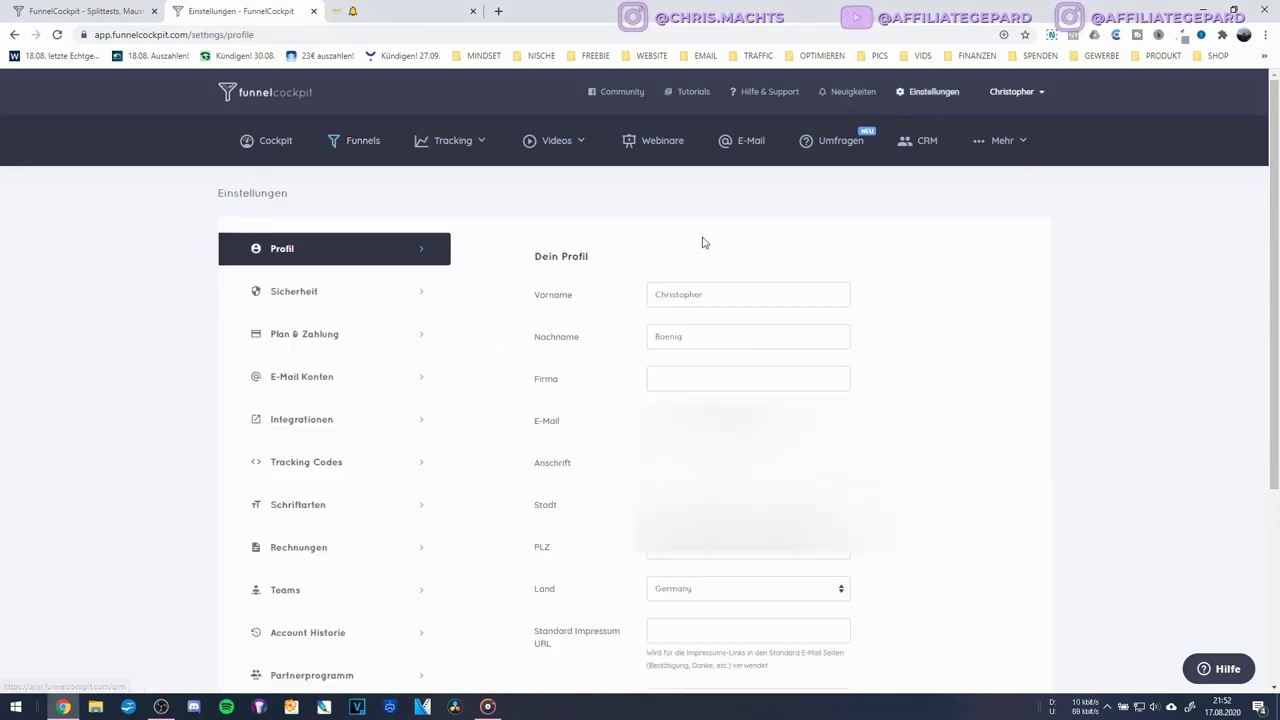
Compare the Lite, Standard and Business plans under Plan & Zahlung, and open the E-Mail Konten settings
click(296, 334)
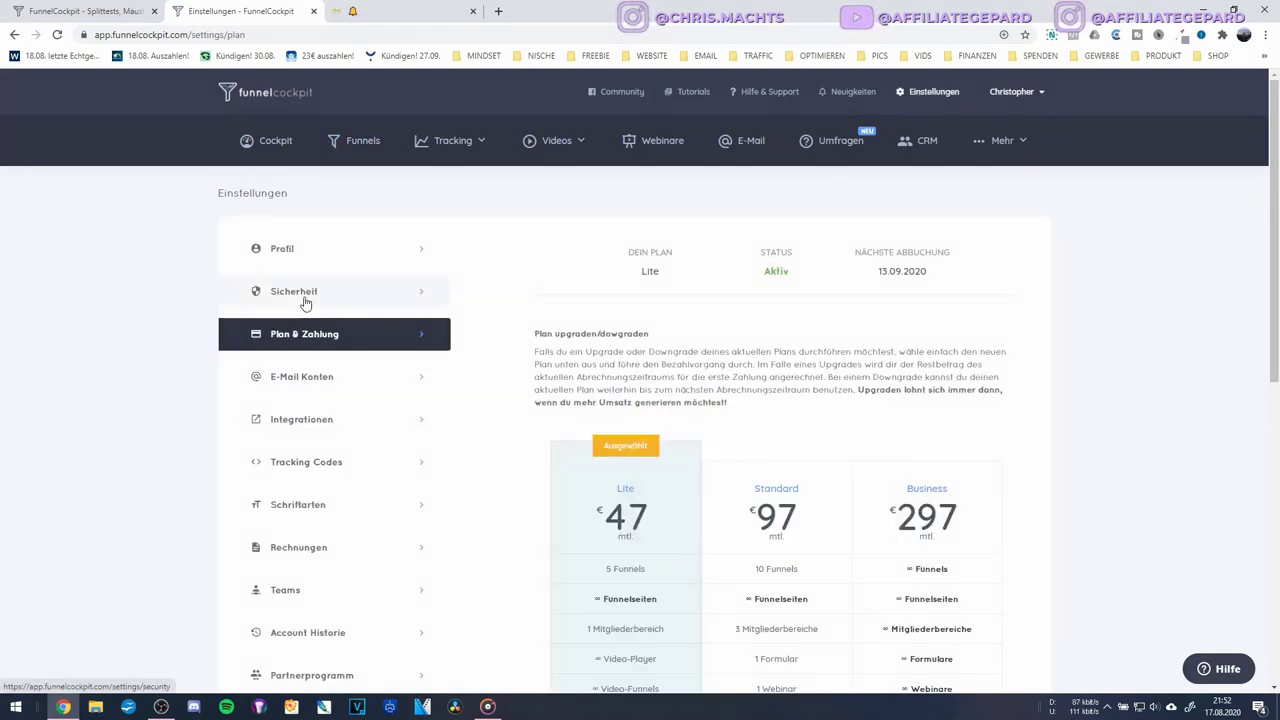
scroll(654, 517, down, 6)
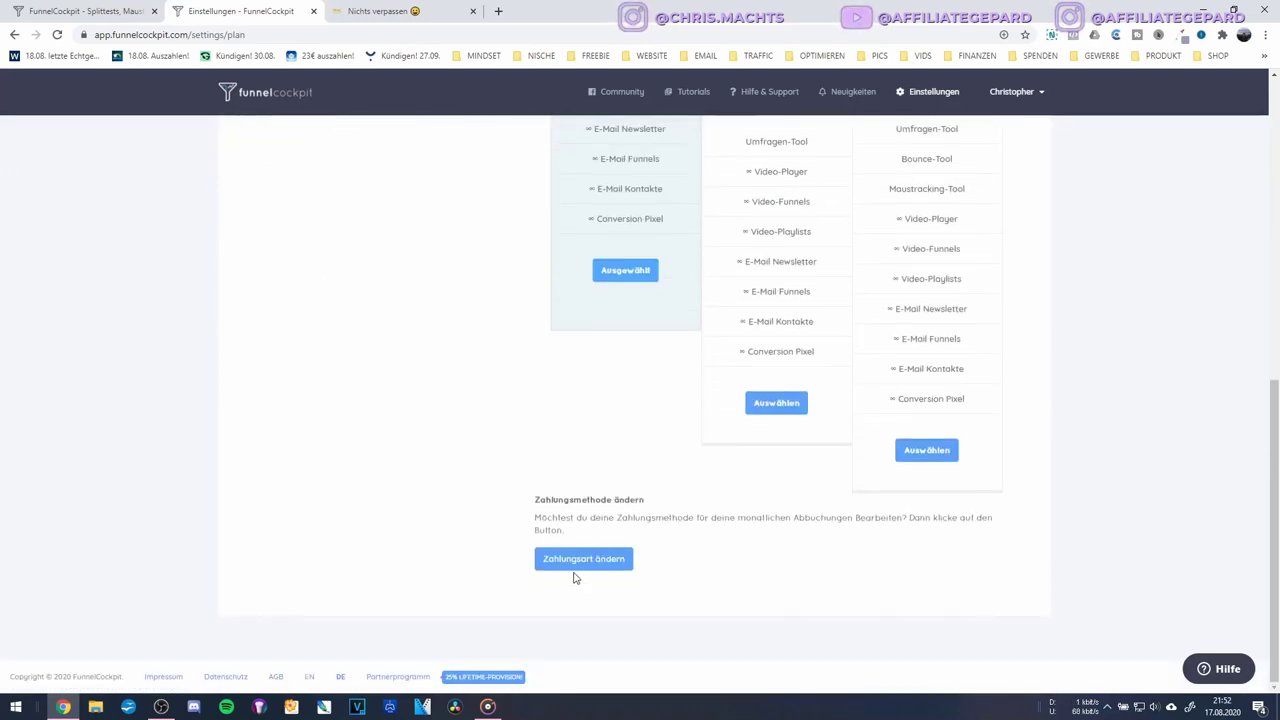
scroll(574, 577, up, 6)
scroll(377, 471, down, 1)
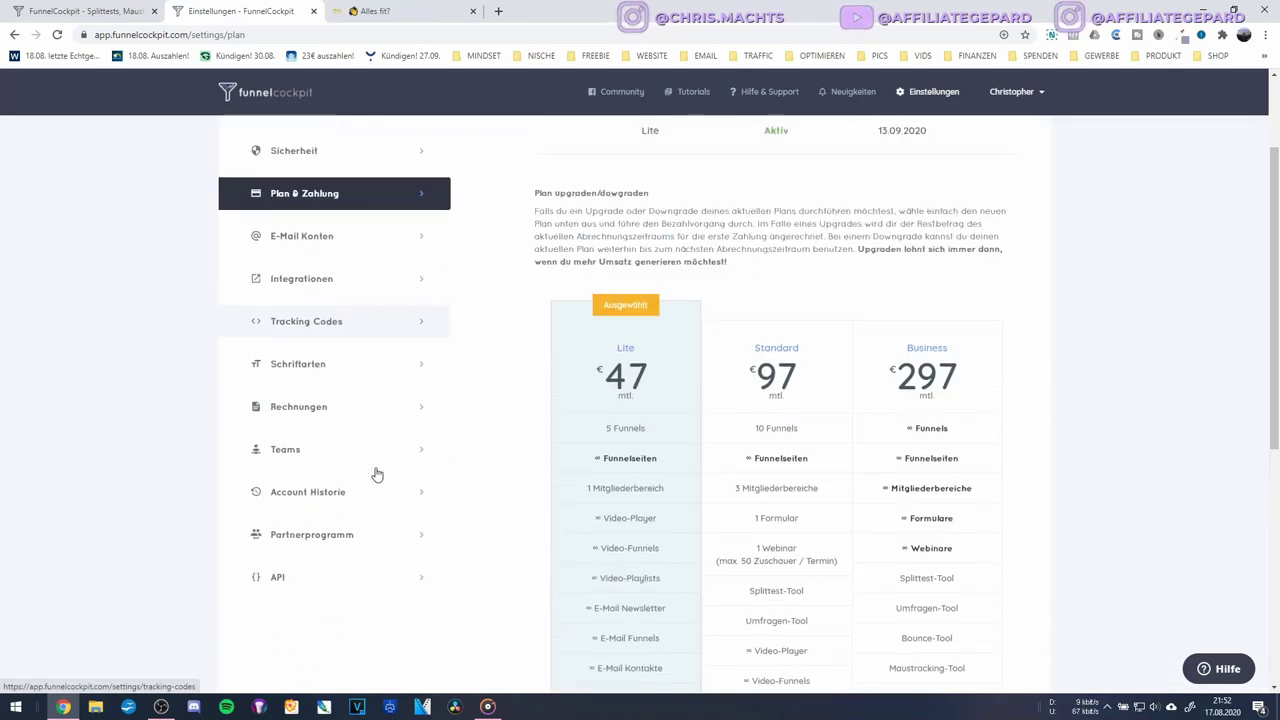
scroll(349, 286, up, 1)
scroll(297, 270, down, 1)
click(305, 278)
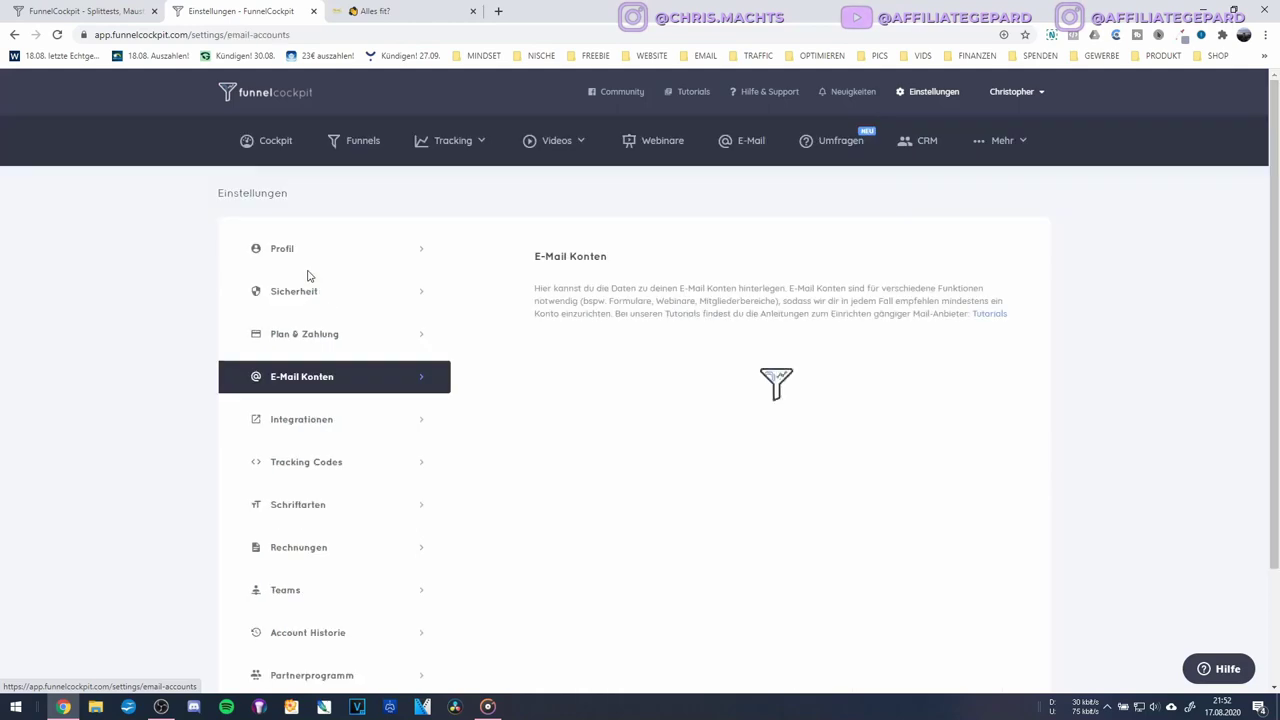
Open the Integrationen settings and examine the available e-mail marketing, CRM, payment and webinar integrations
click(330, 425)
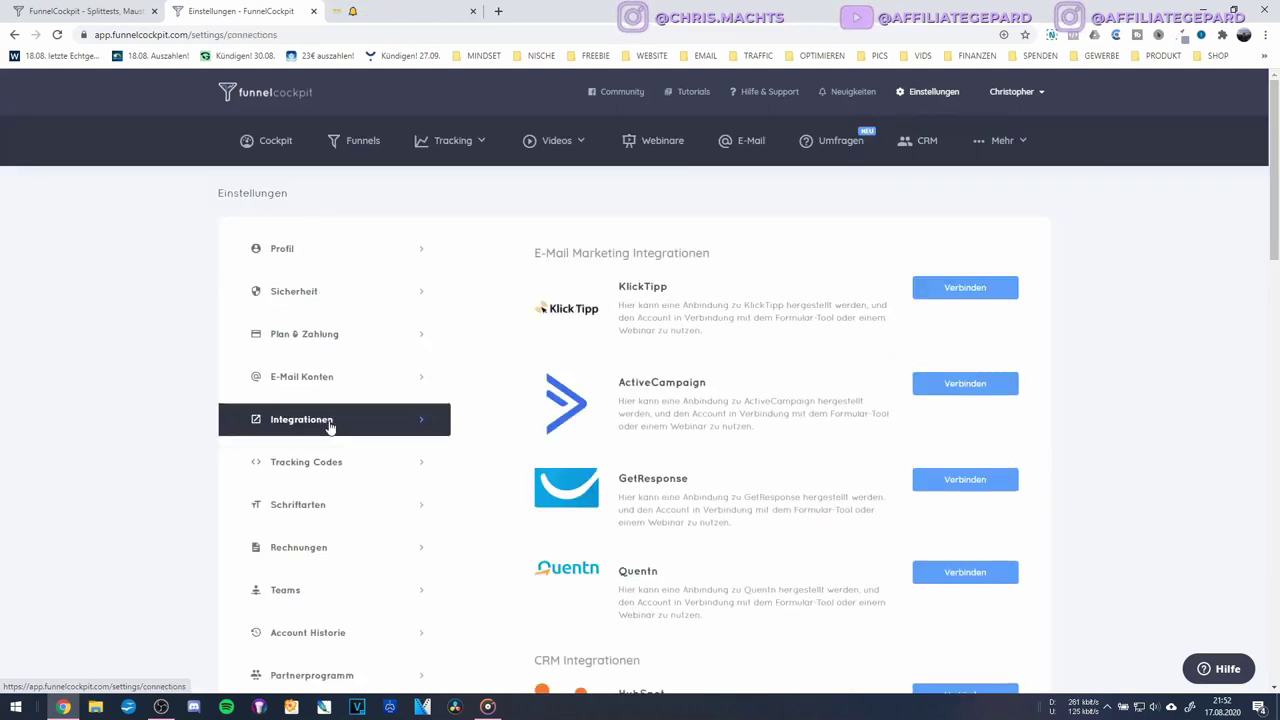
scroll(332, 410, down, 1)
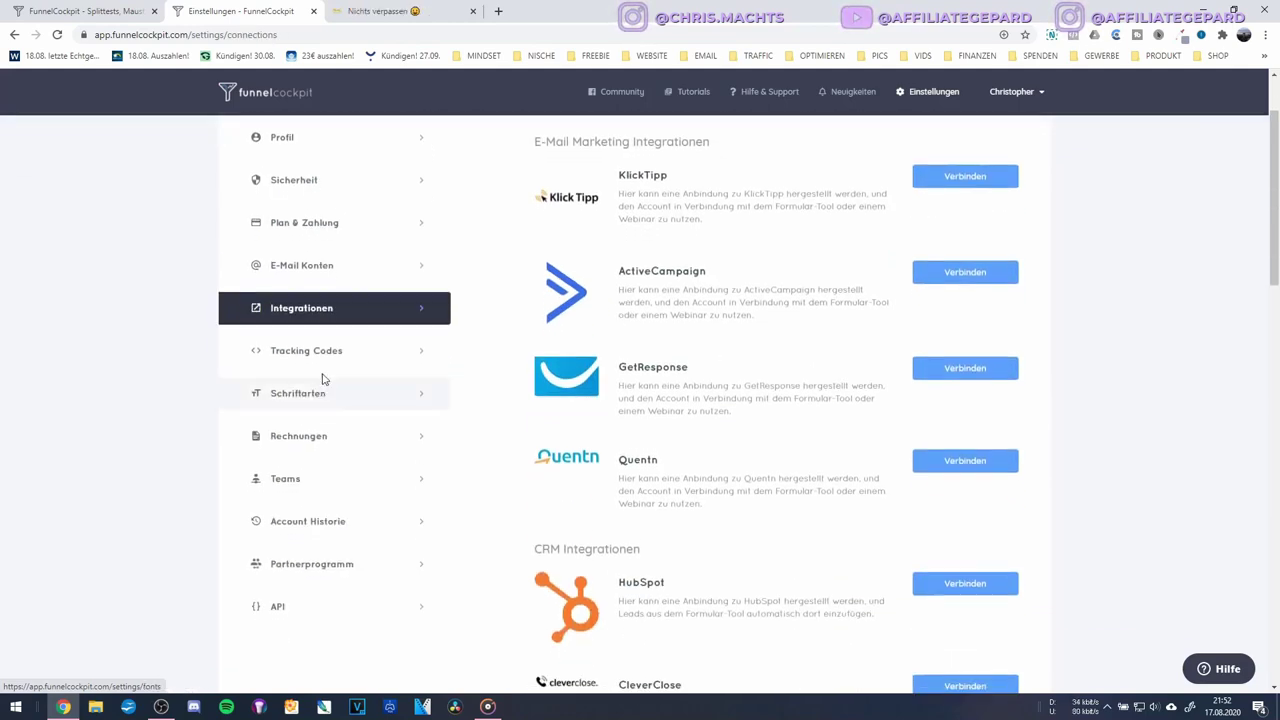
scroll(586, 517, down, 10)
scroll(586, 517, down, 4)
scroll(586, 517, up, 5)
scroll(667, 420, down, 4)
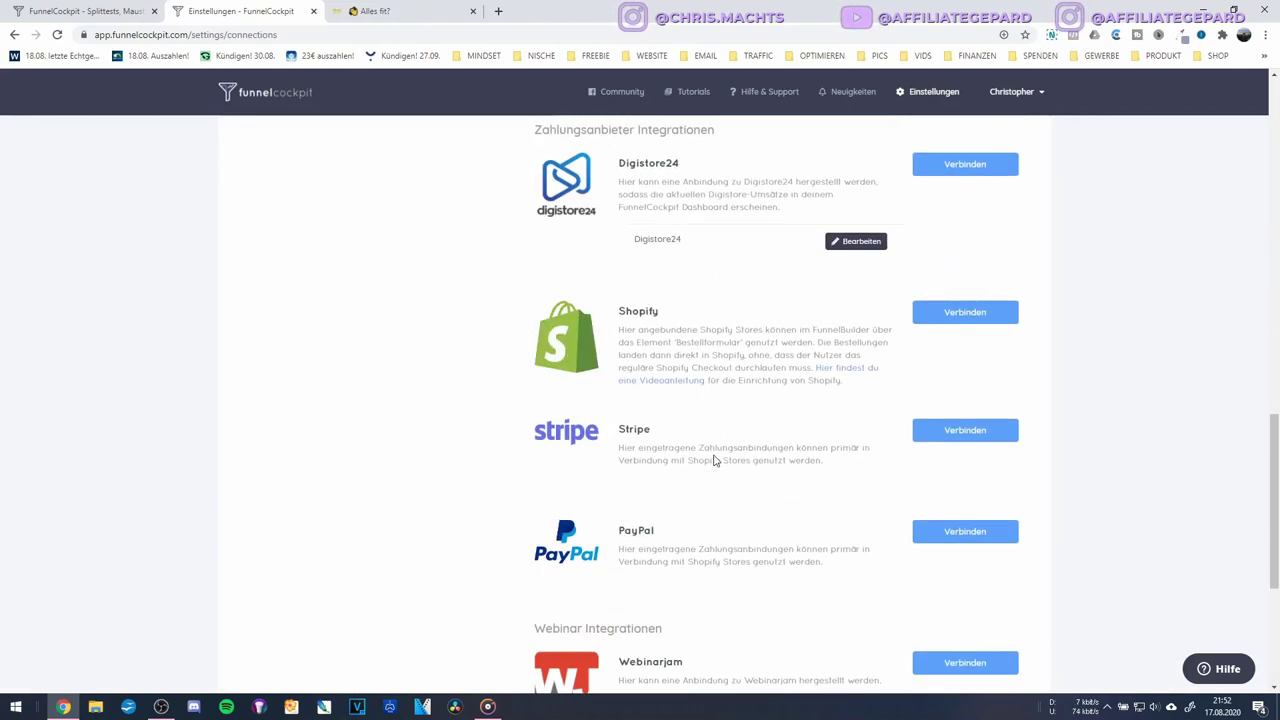
scroll(791, 457, down, 1)
scroll(791, 457, up, 15)
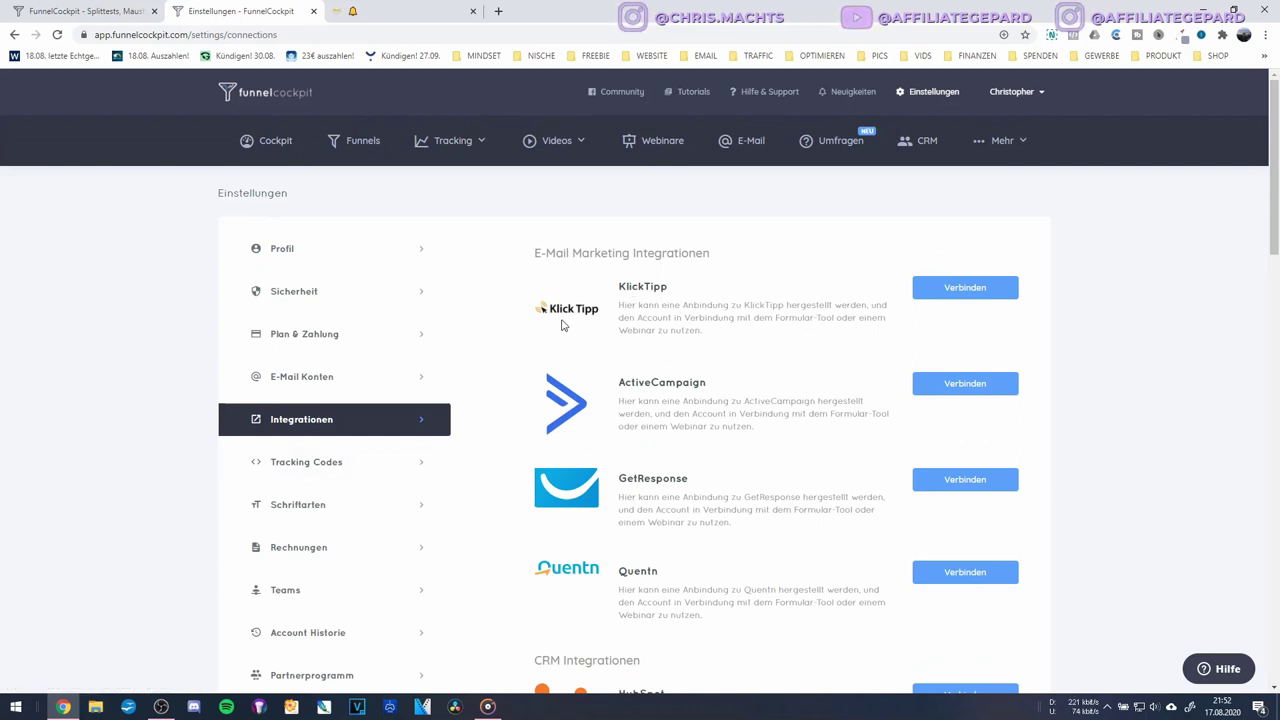
Open the Google Tag Manager entry under Tracking Codes and examine its assigned funnels, cookie option and code content
click(397, 464)
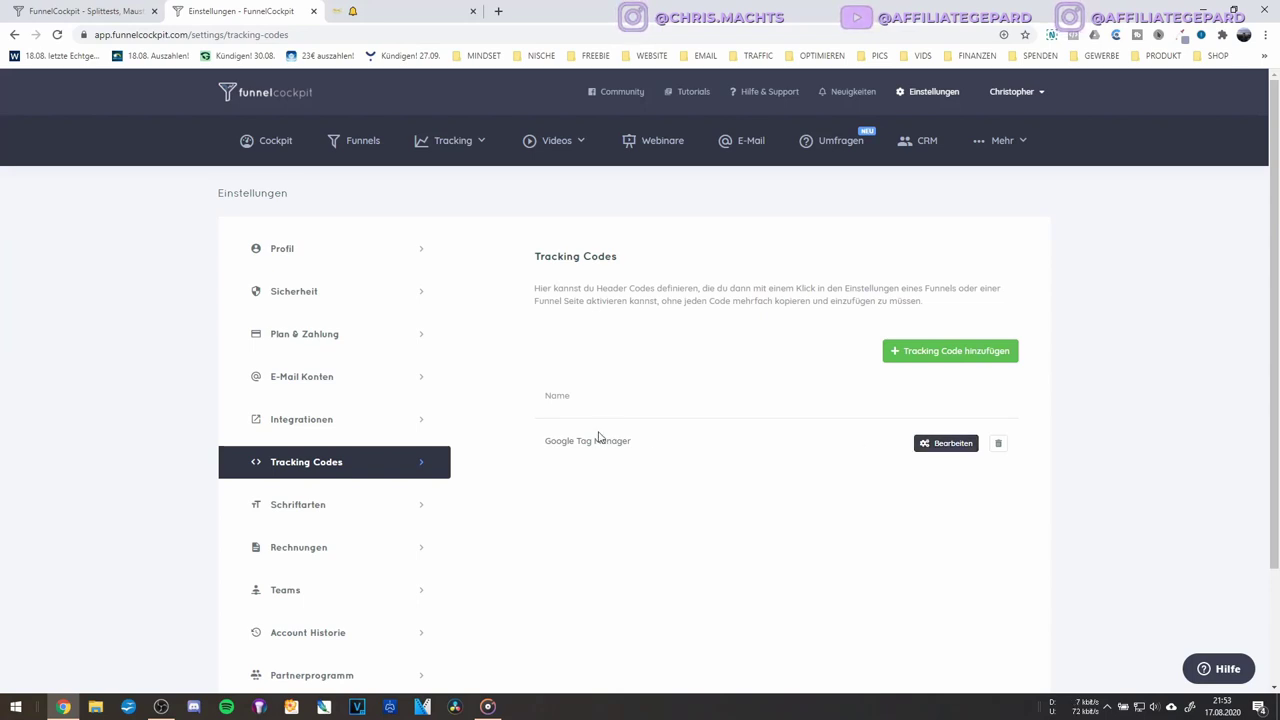
click(935, 446)
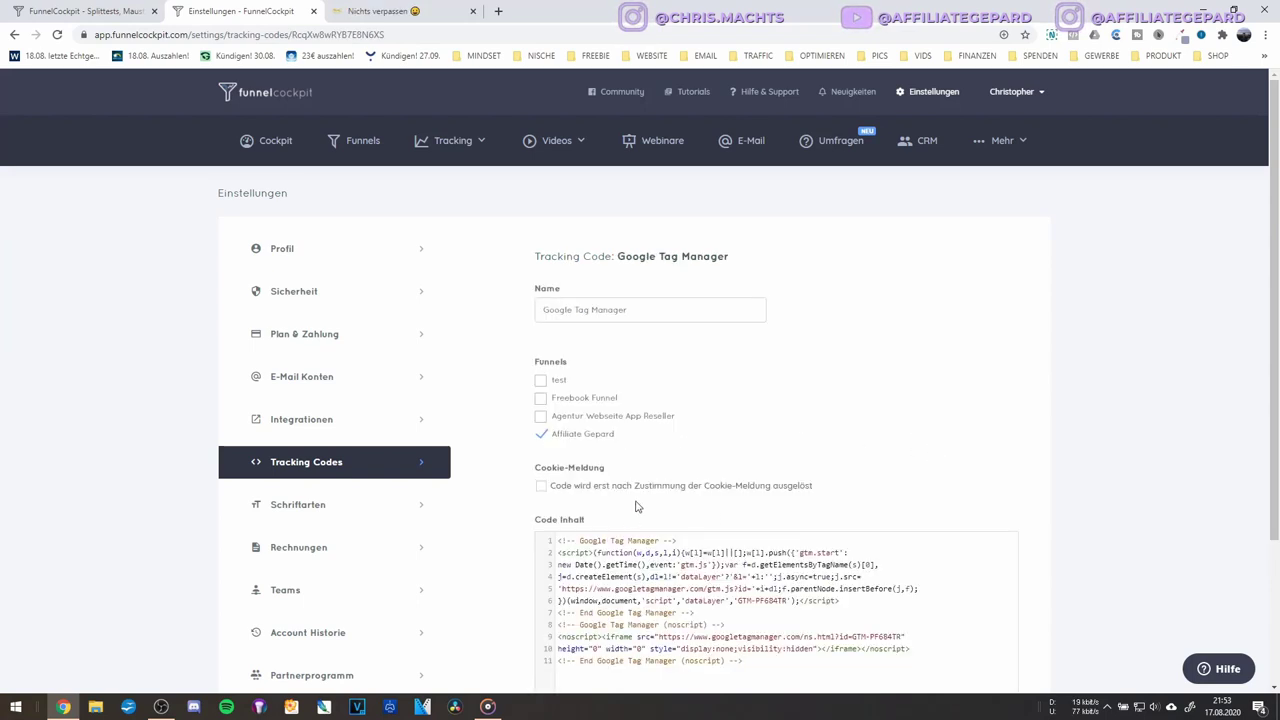
scroll(679, 457, down, 1)
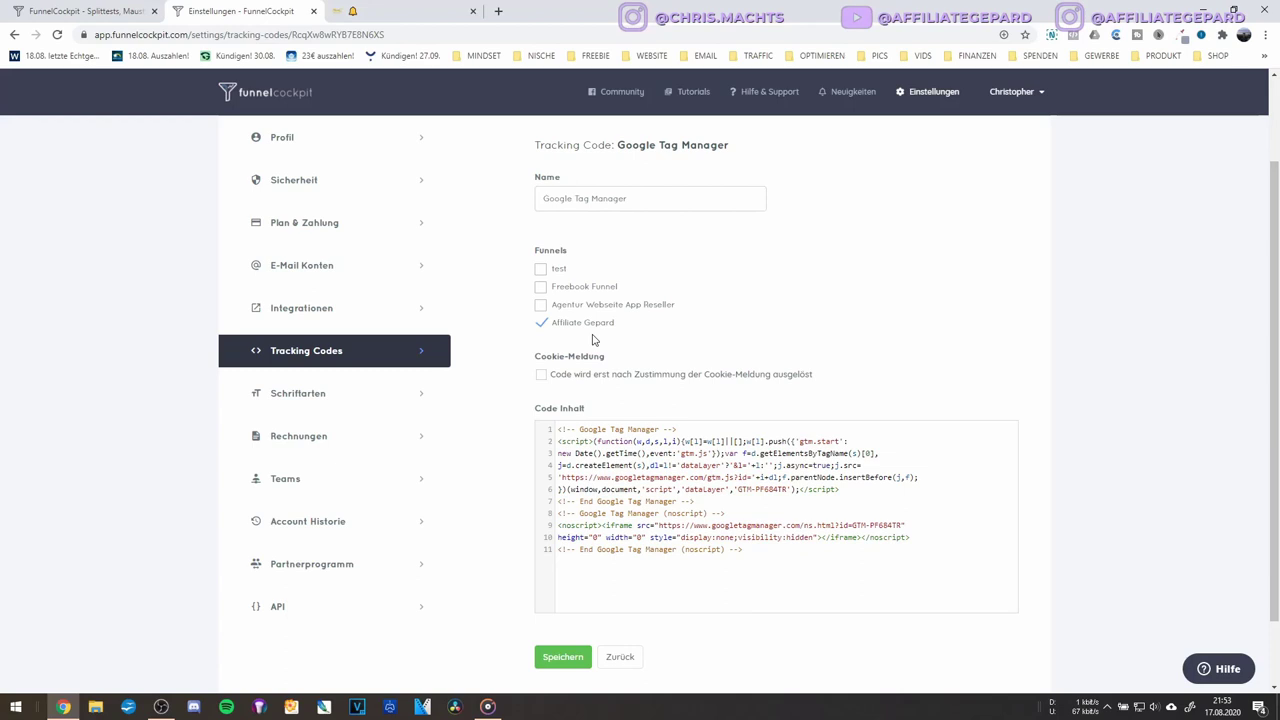
scroll(686, 513, down, 1)
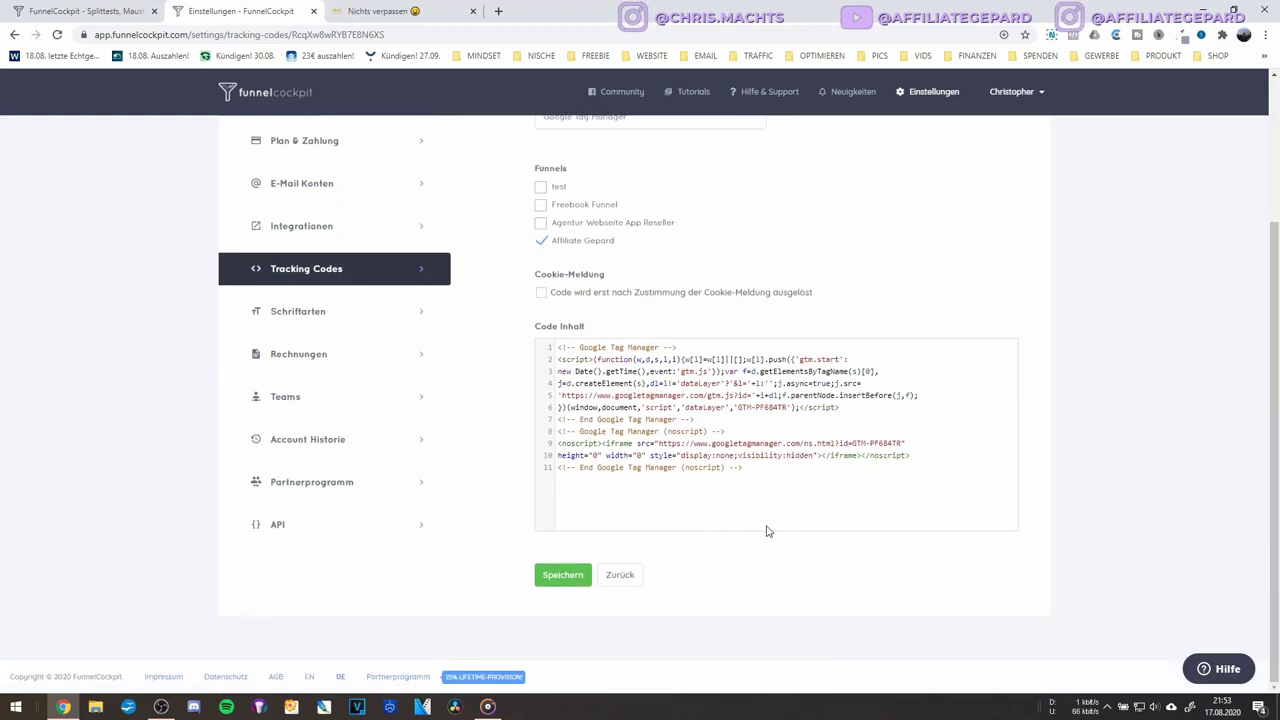
scroll(686, 449, up, 1)
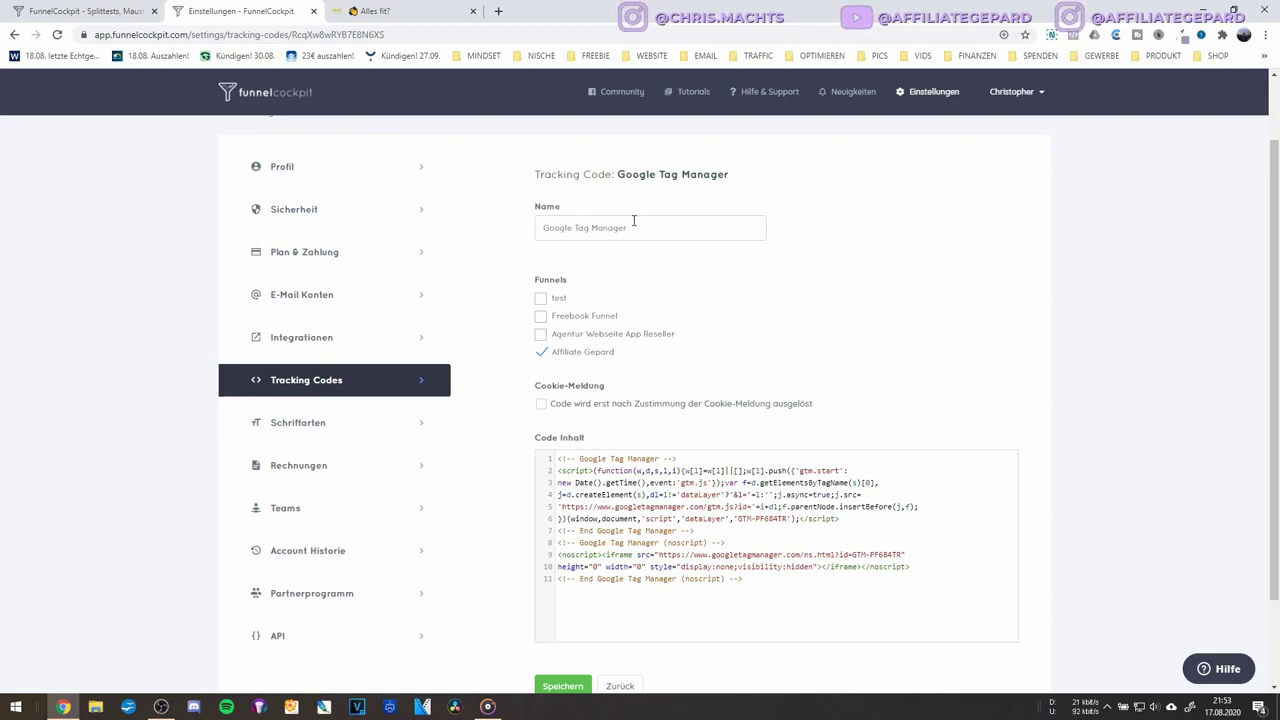
drag(753, 584, 550, 465)
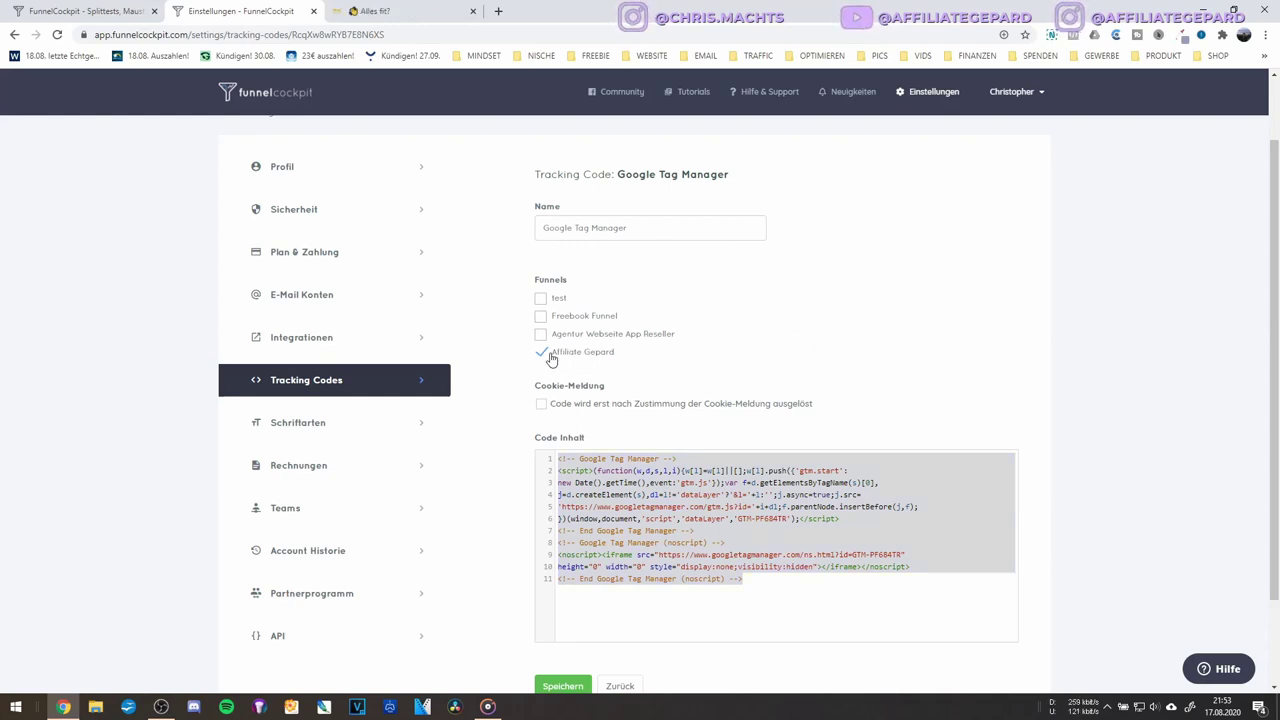
click(614, 493)
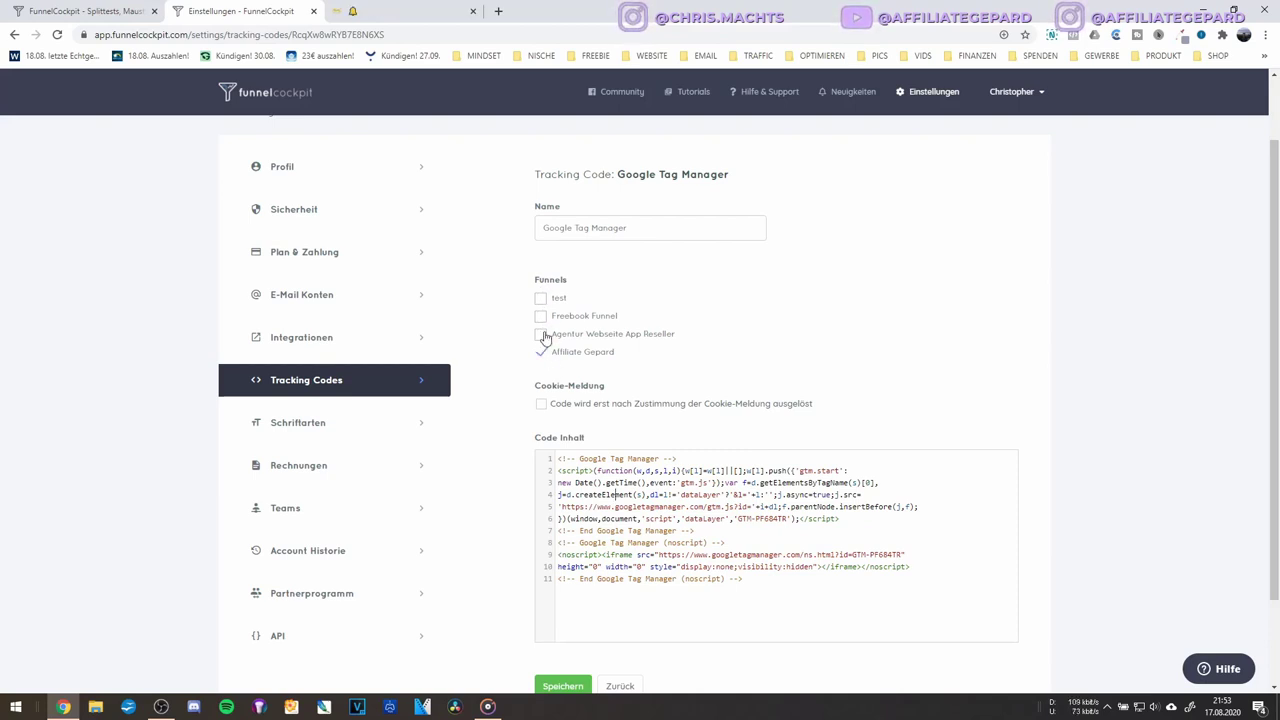
Look over the remaining account settings categories and open the Schriftarten settings
scroll(475, 433, down, 2)
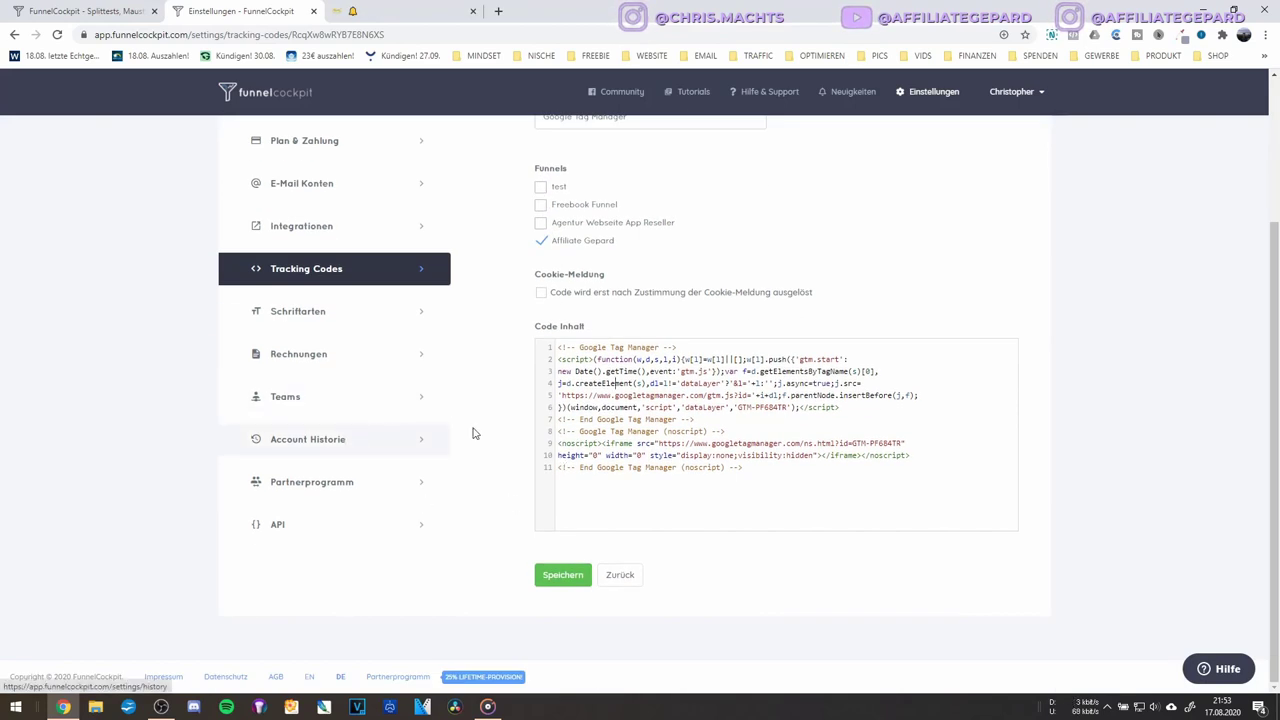
scroll(475, 433, up, 3)
scroll(345, 418, down, 2)
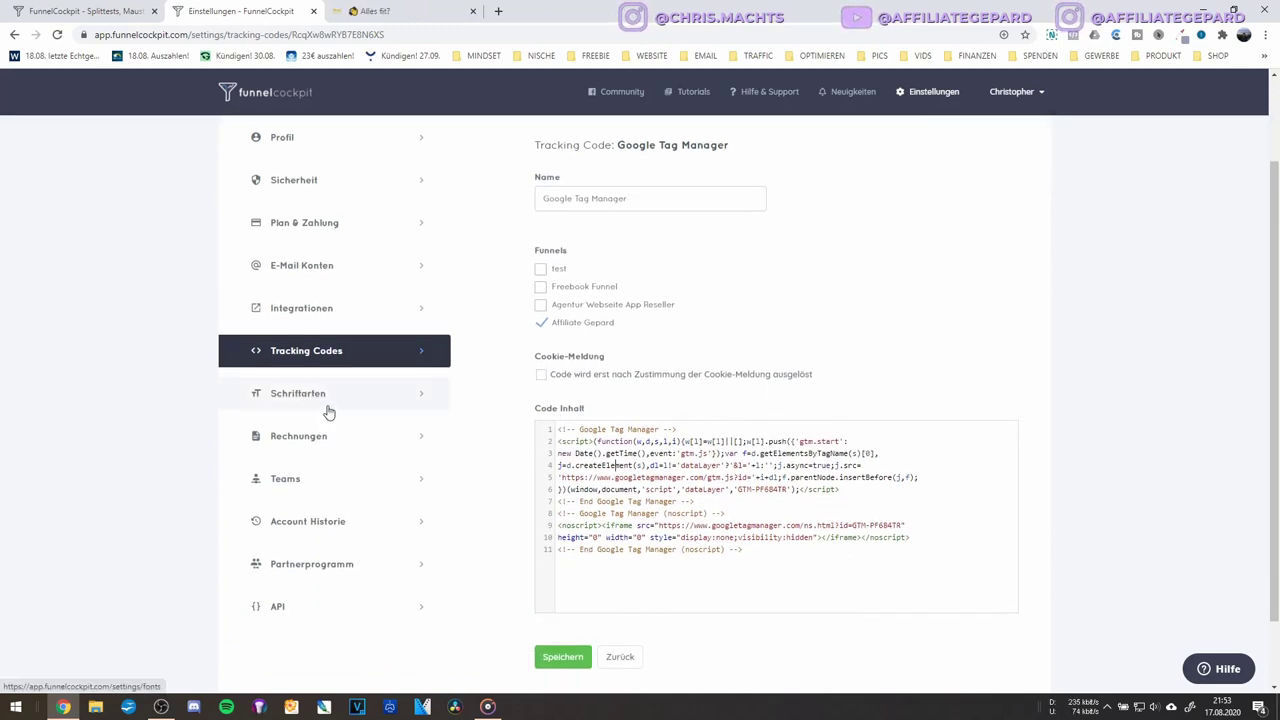
scroll(335, 380, up, 3)
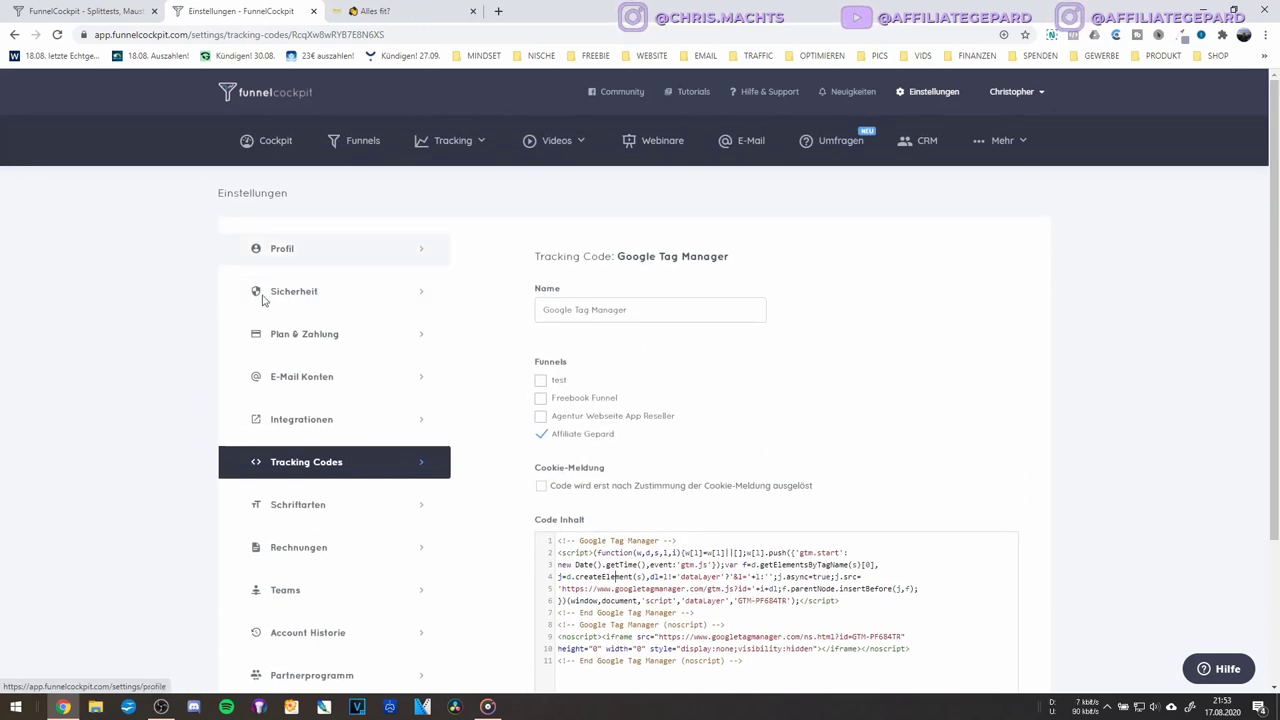
scroll(300, 420, down, 4)
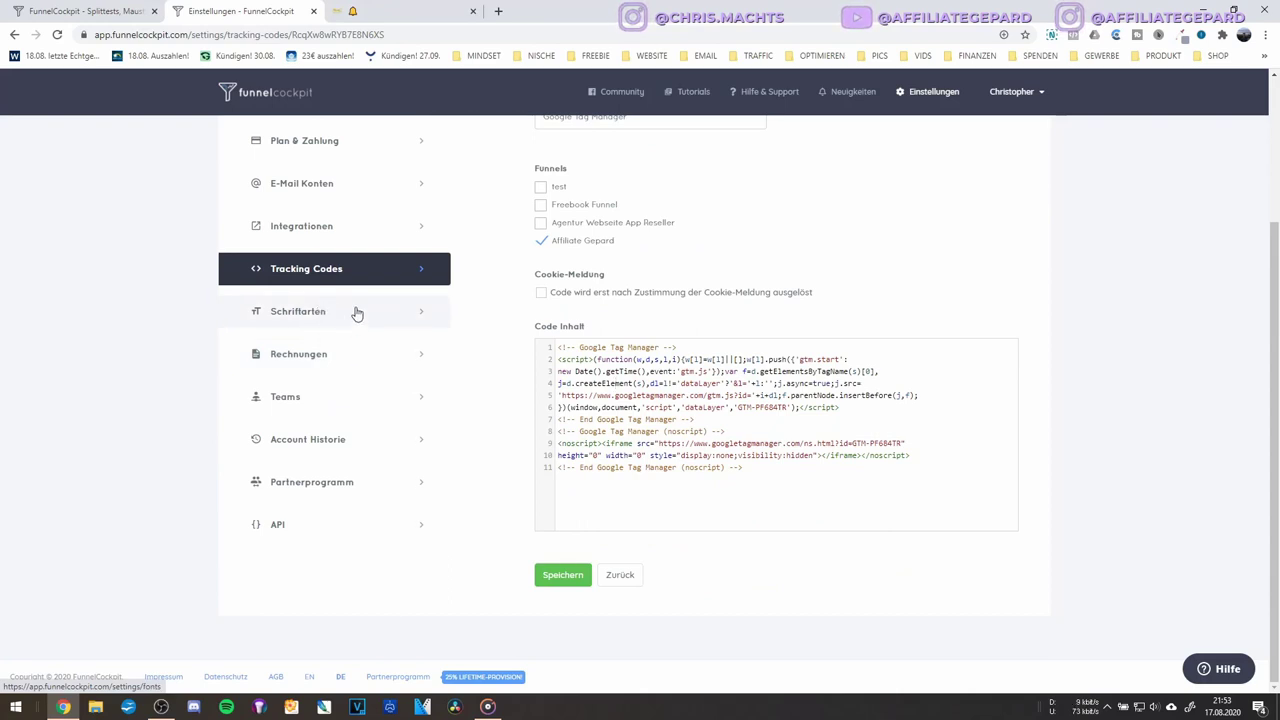
click(314, 311)
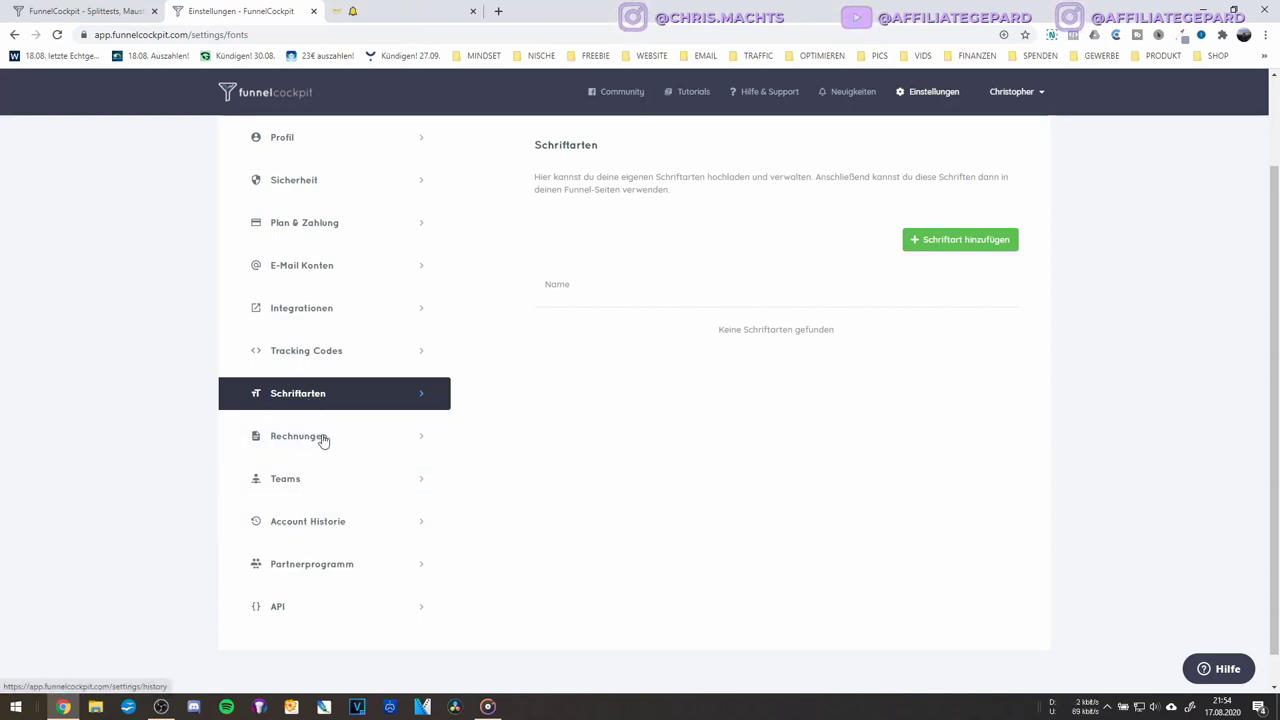
Open the Partnerprogramm settings and follow the link to the FunnelCockpit partner program page
click(294, 567)
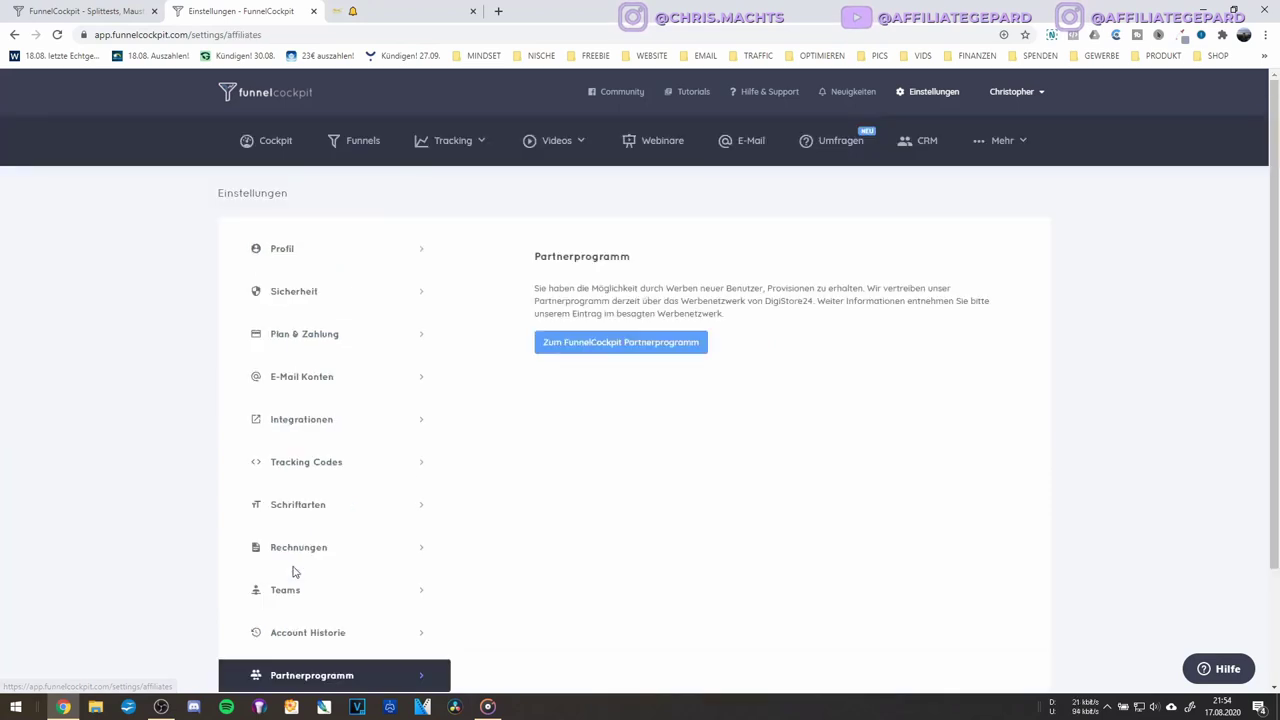
scroll(371, 525, down, 2)
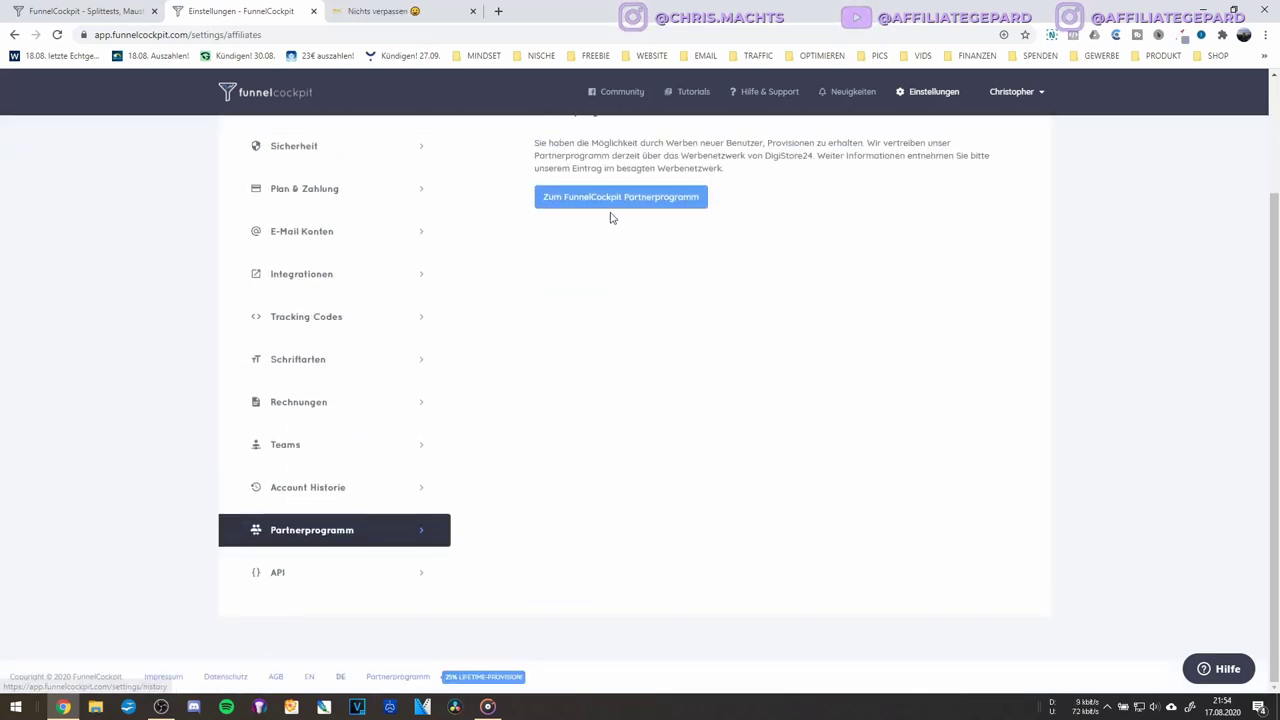
scroll(608, 214, up, 2)
click(600, 318)
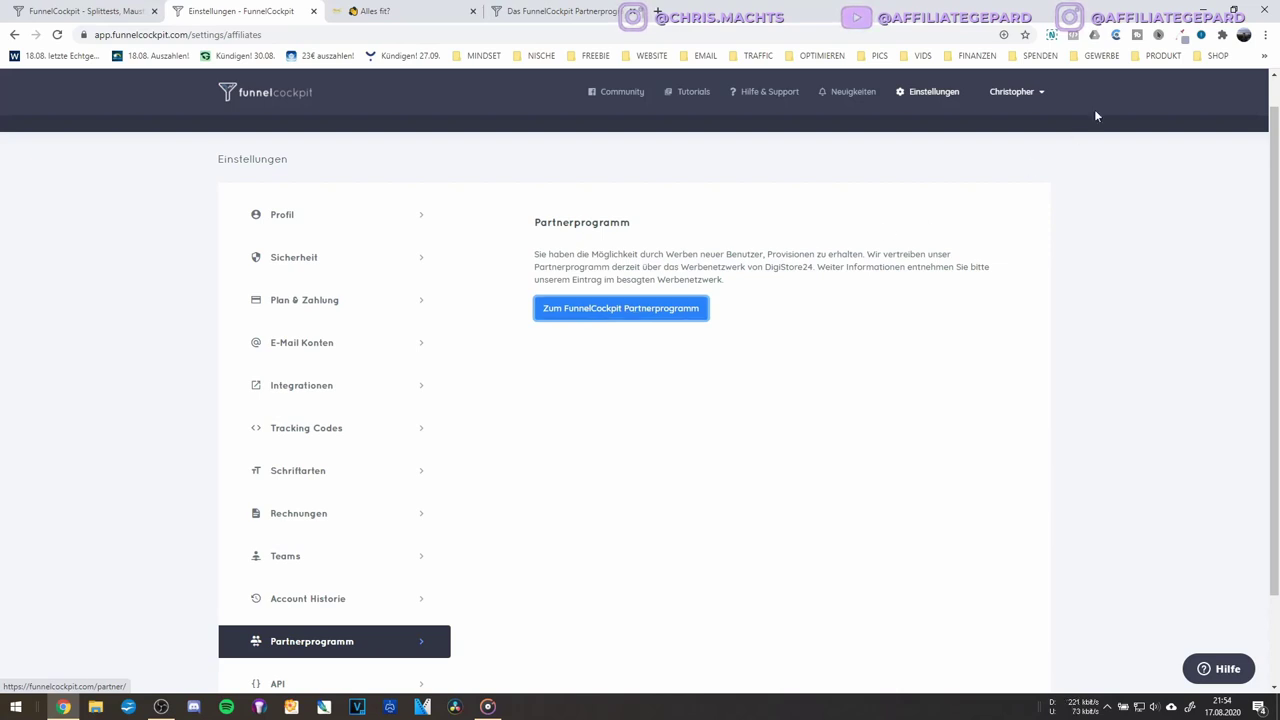
Examine the partner program page's commission terms, affiliate link instructions, advertising banners and e-mail templates
click(541, 8)
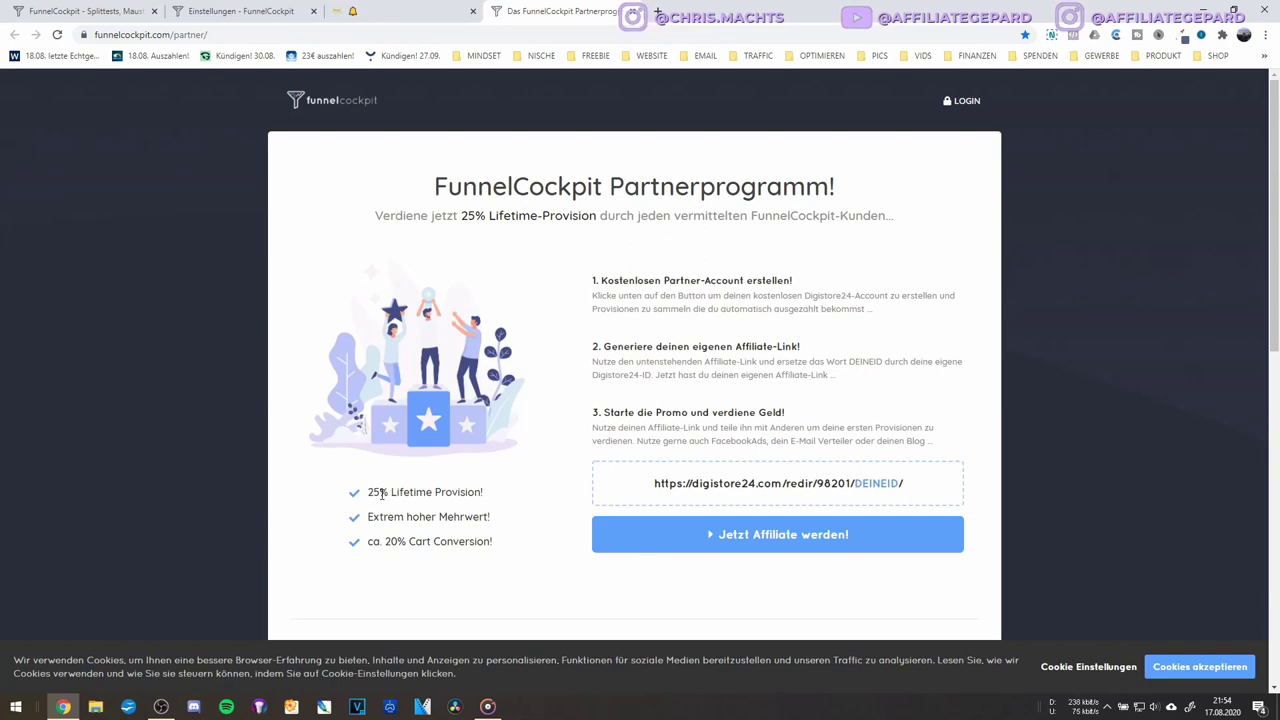
scroll(680, 405, down, 8)
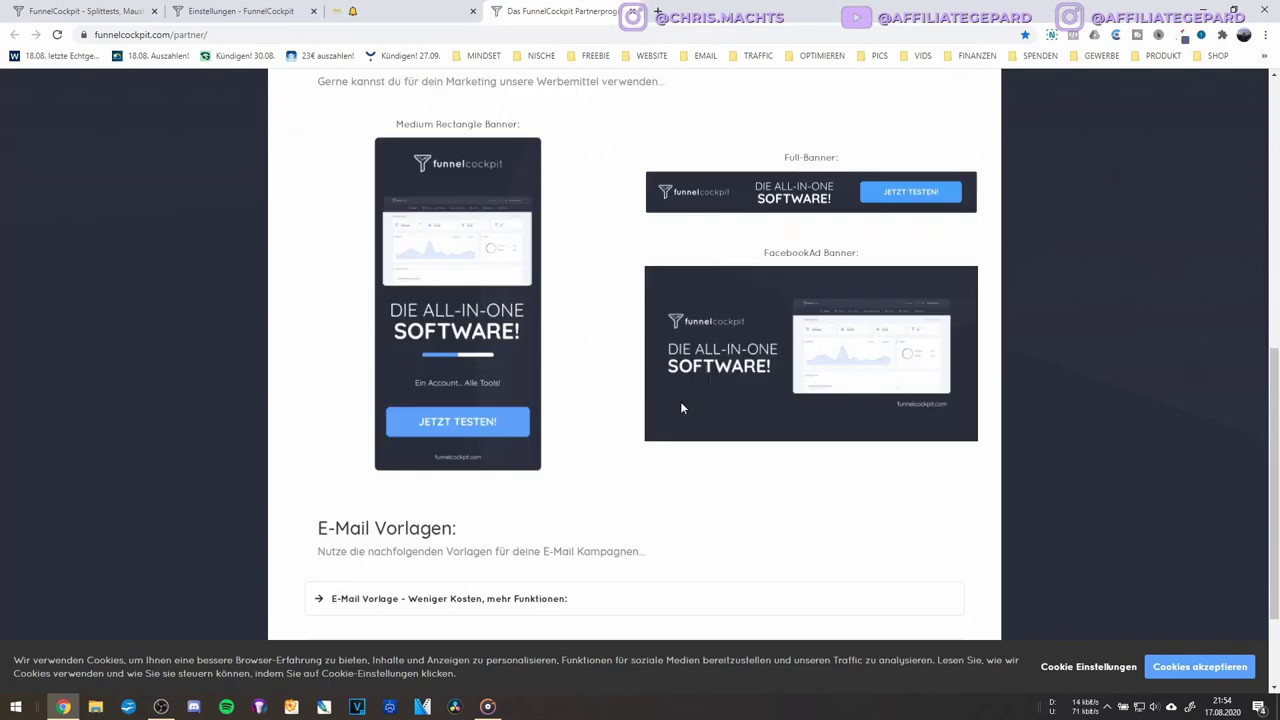
scroll(547, 383, up, 2)
scroll(547, 383, down, 3)
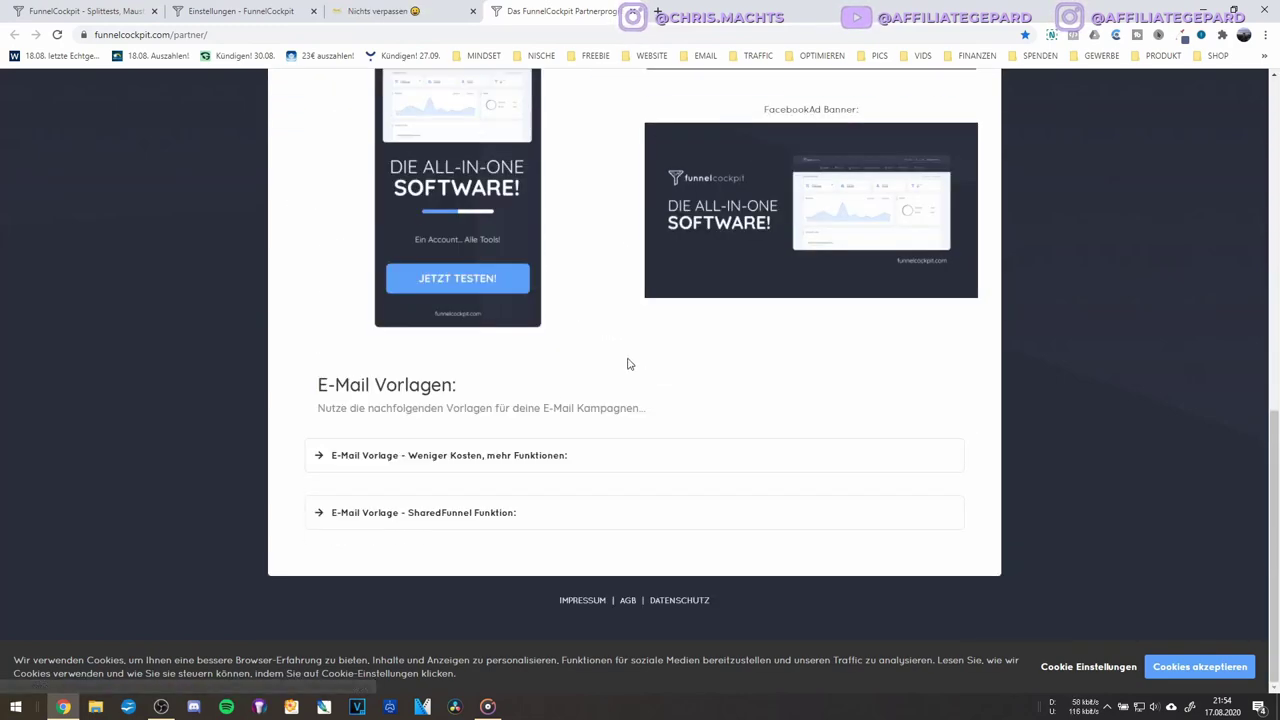
scroll(629, 363, up, 10)
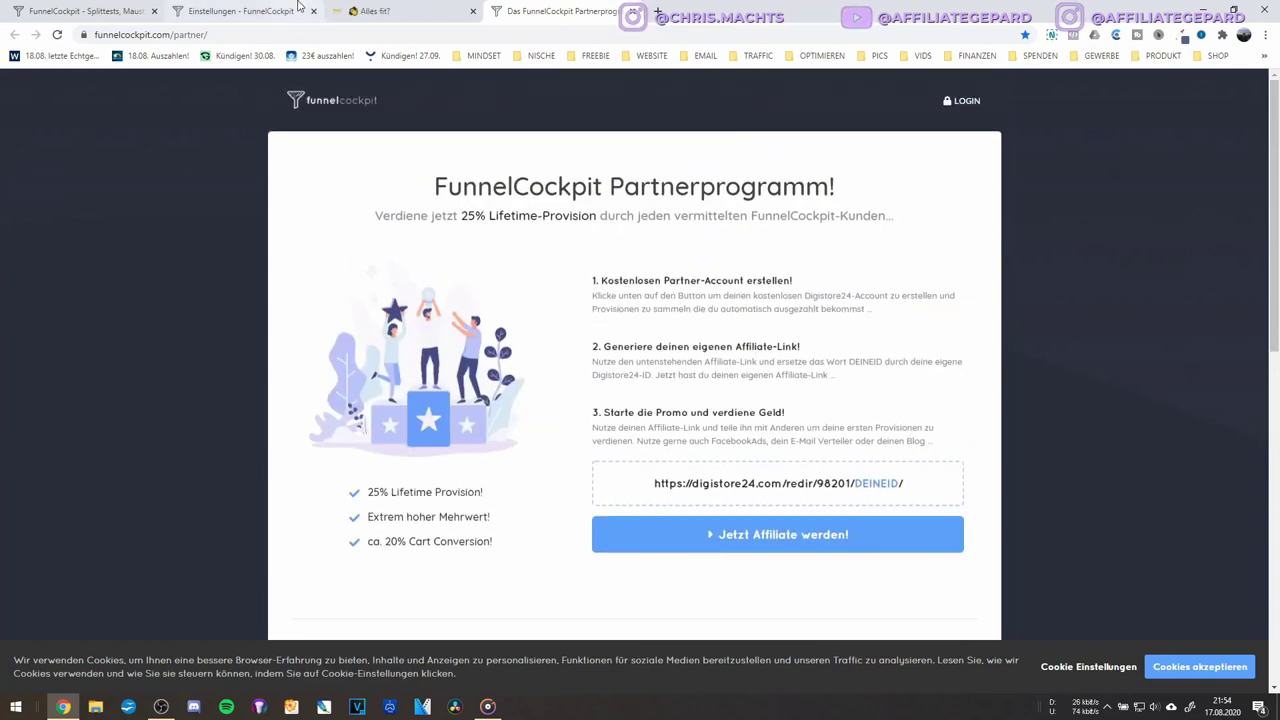
Return to the account settings, check the additional entries under Mehr and open the Funnels overview
click(243, 8)
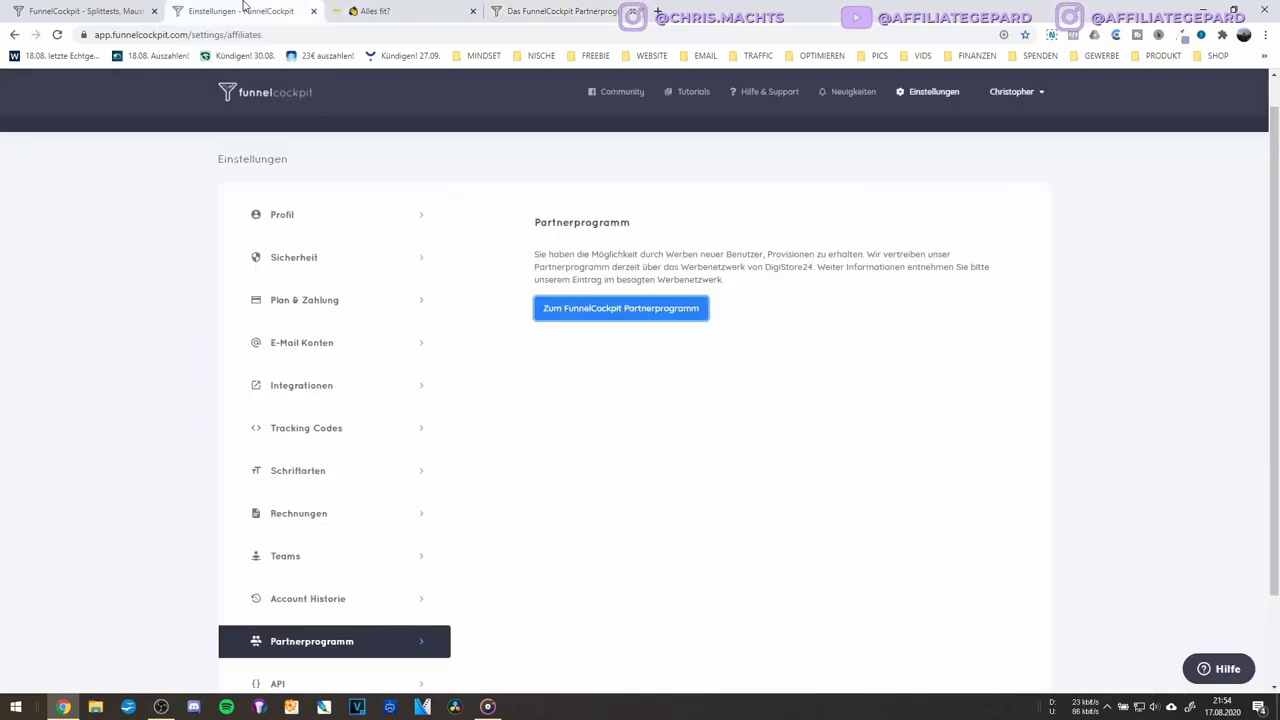
scroll(543, 380, up, 1)
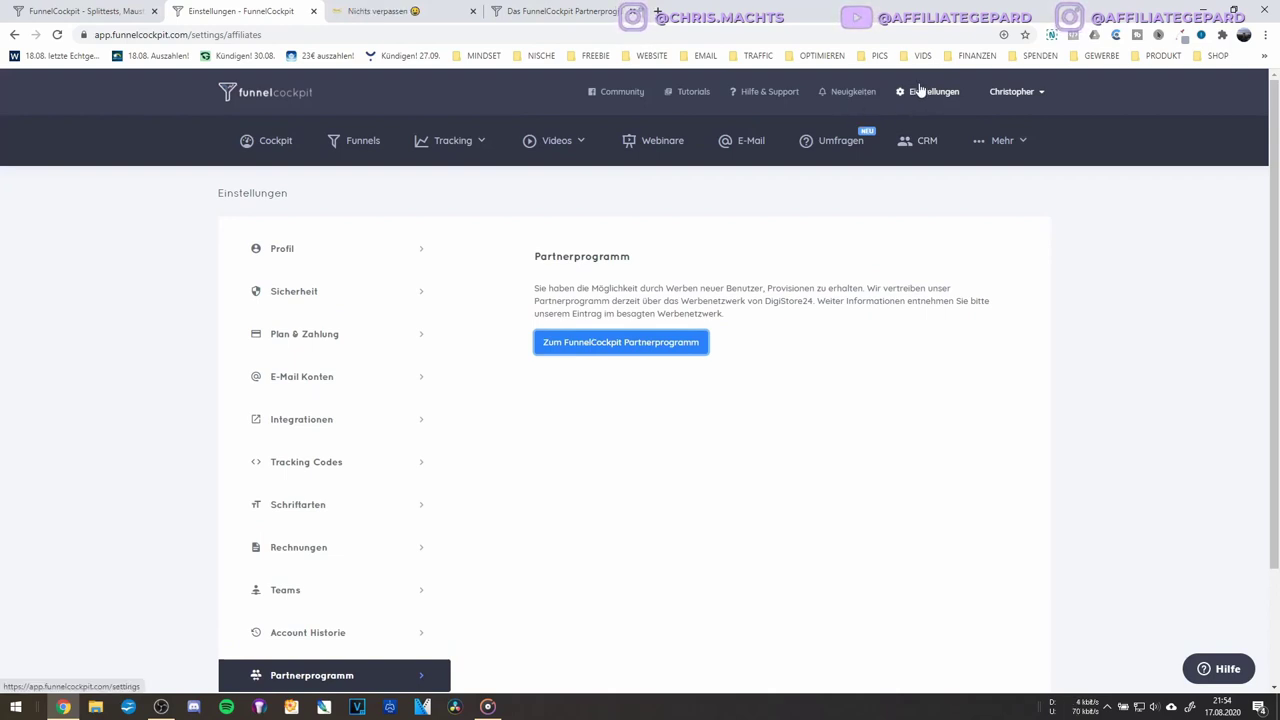
click(997, 142)
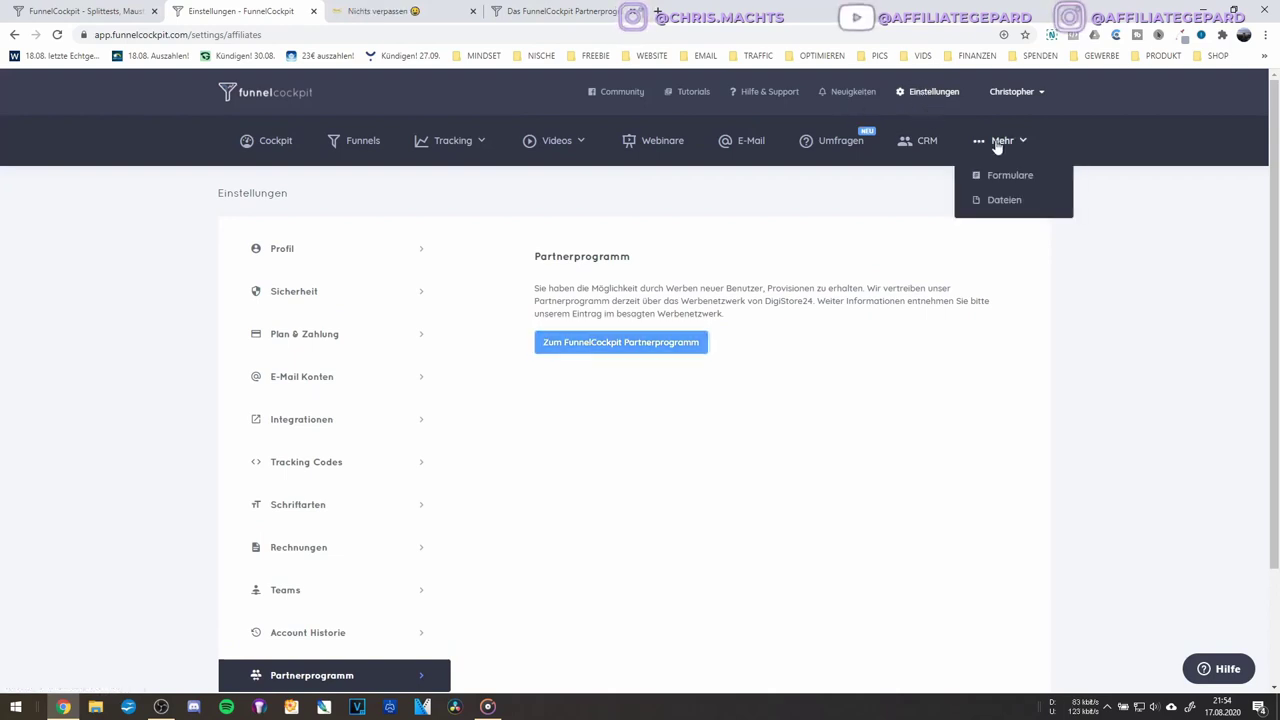
click(361, 142)
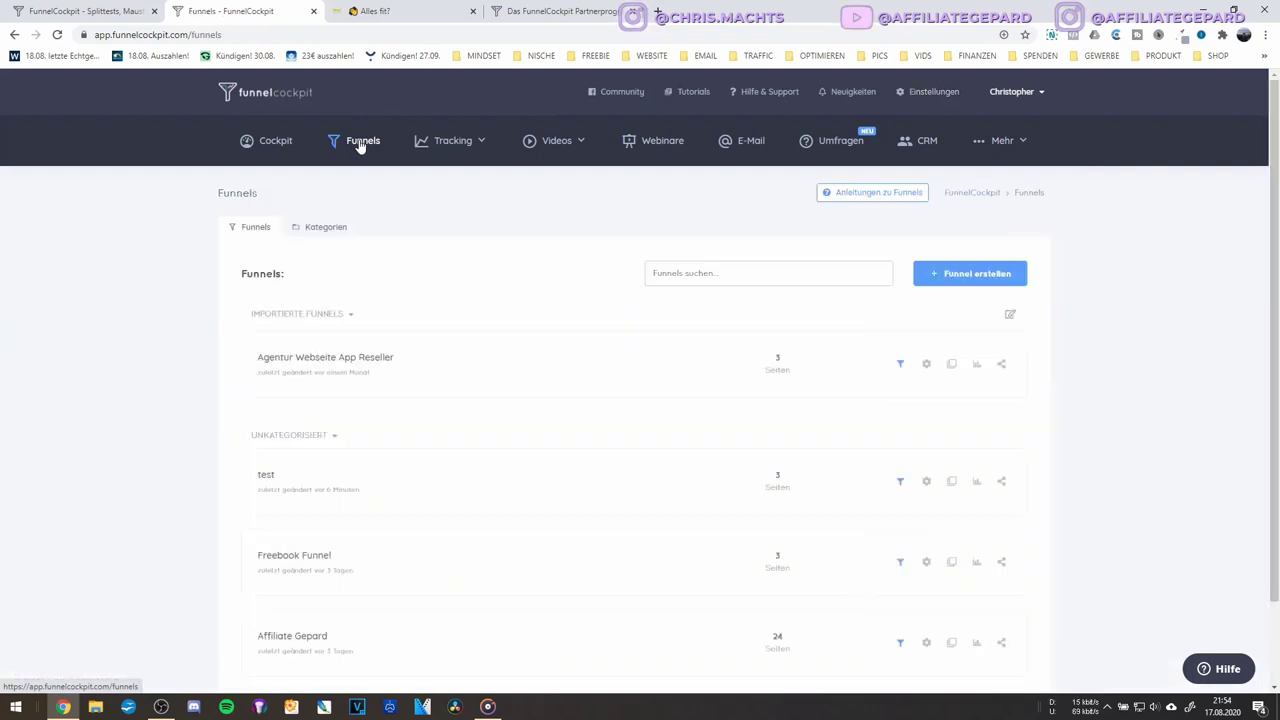
scroll(470, 467, down, 2)
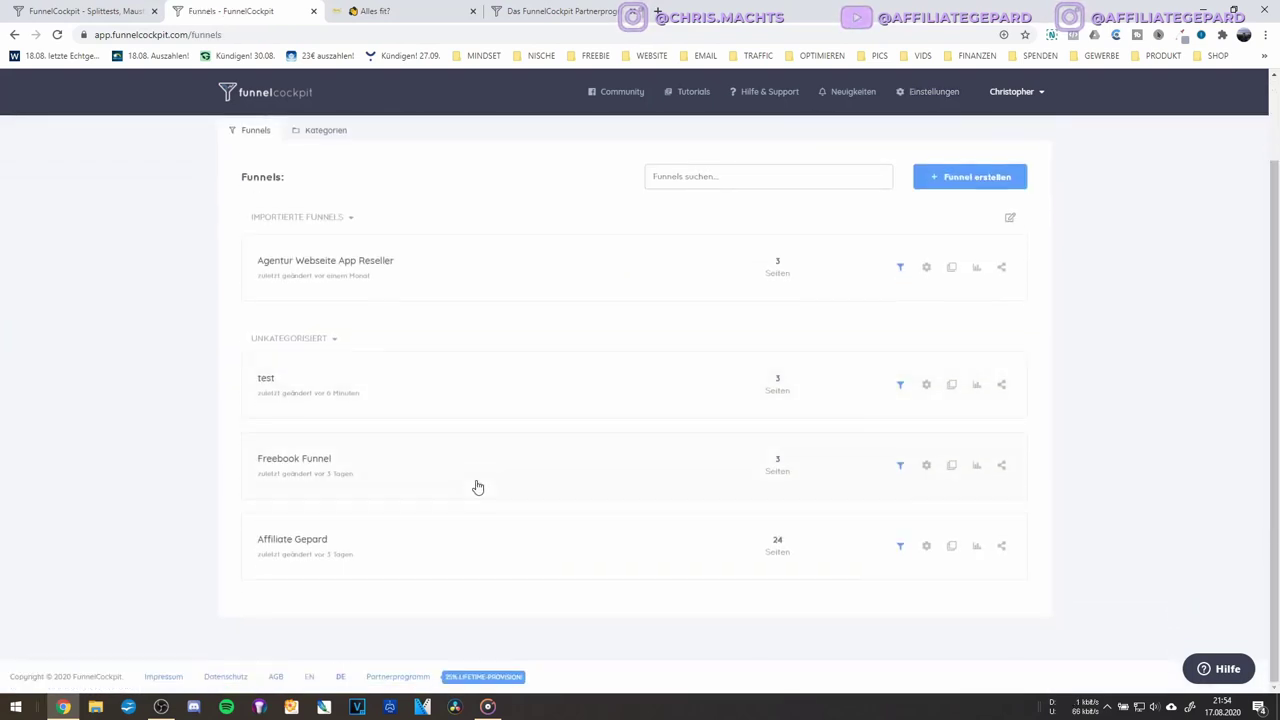
Open the "Affiliate Gepard" funnel's settings and examine the general name, language and domain options
click(397, 563)
scroll(605, 405, down, 1)
scroll(605, 405, up, 1)
click(830, 243)
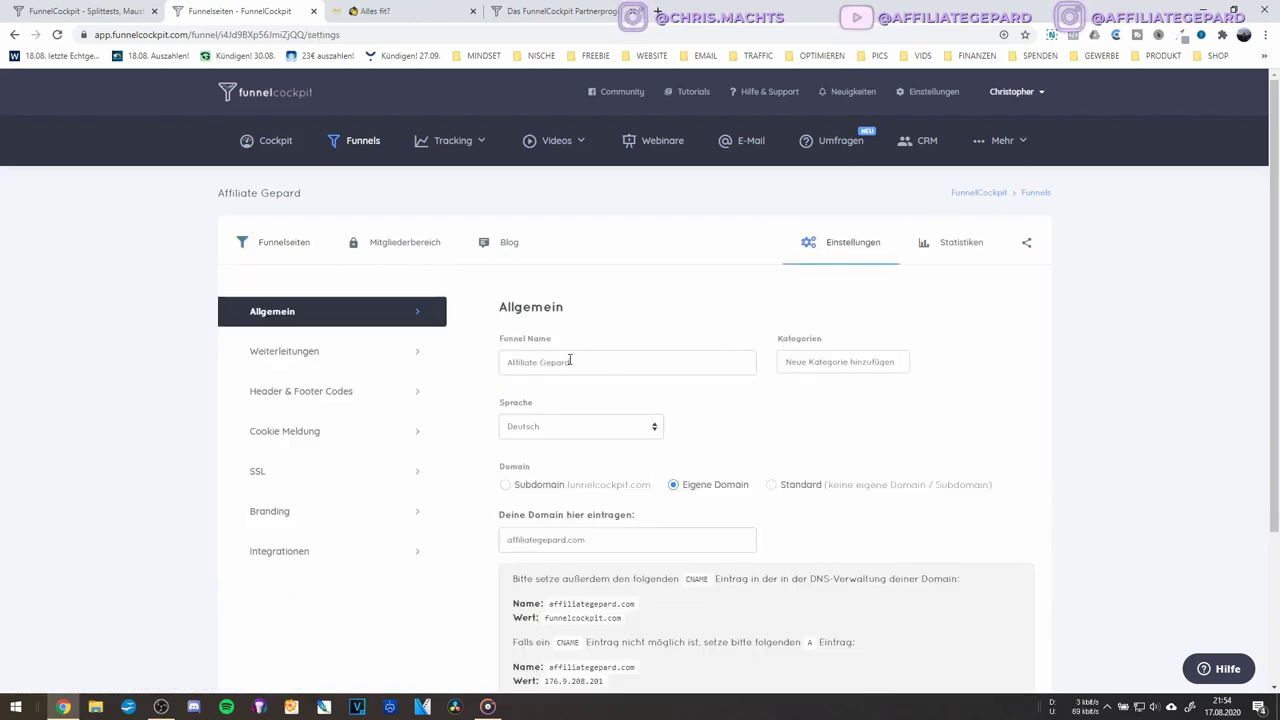
scroll(575, 425, down, 1)
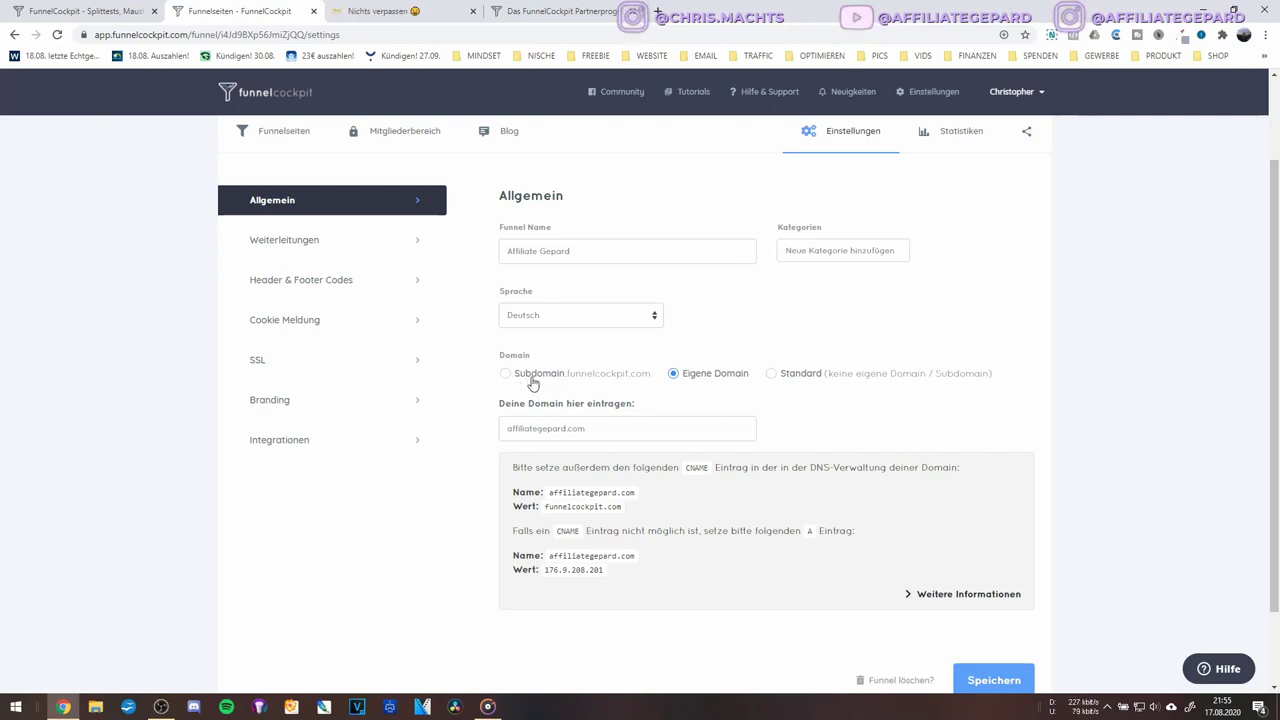
scroll(335, 262, up, 2)
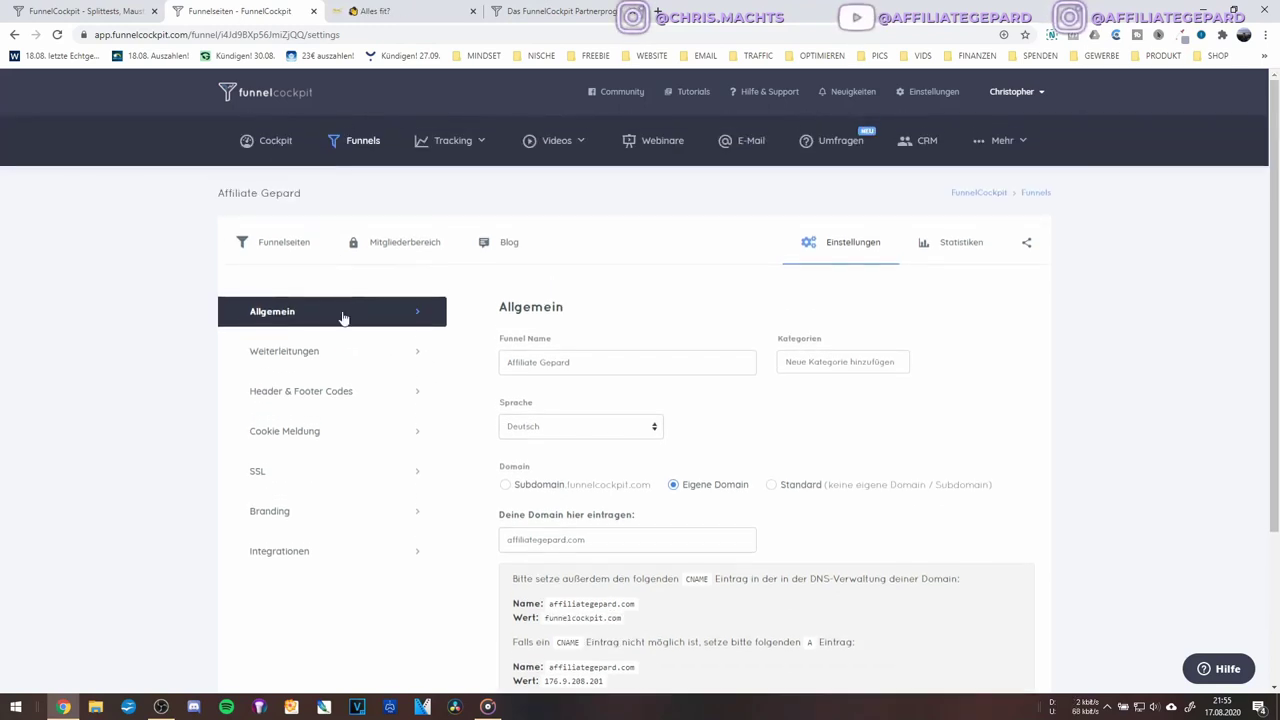
Open the funnel's Weiterleitungen settings and examine the shortlink and 404 error page options
click(325, 355)
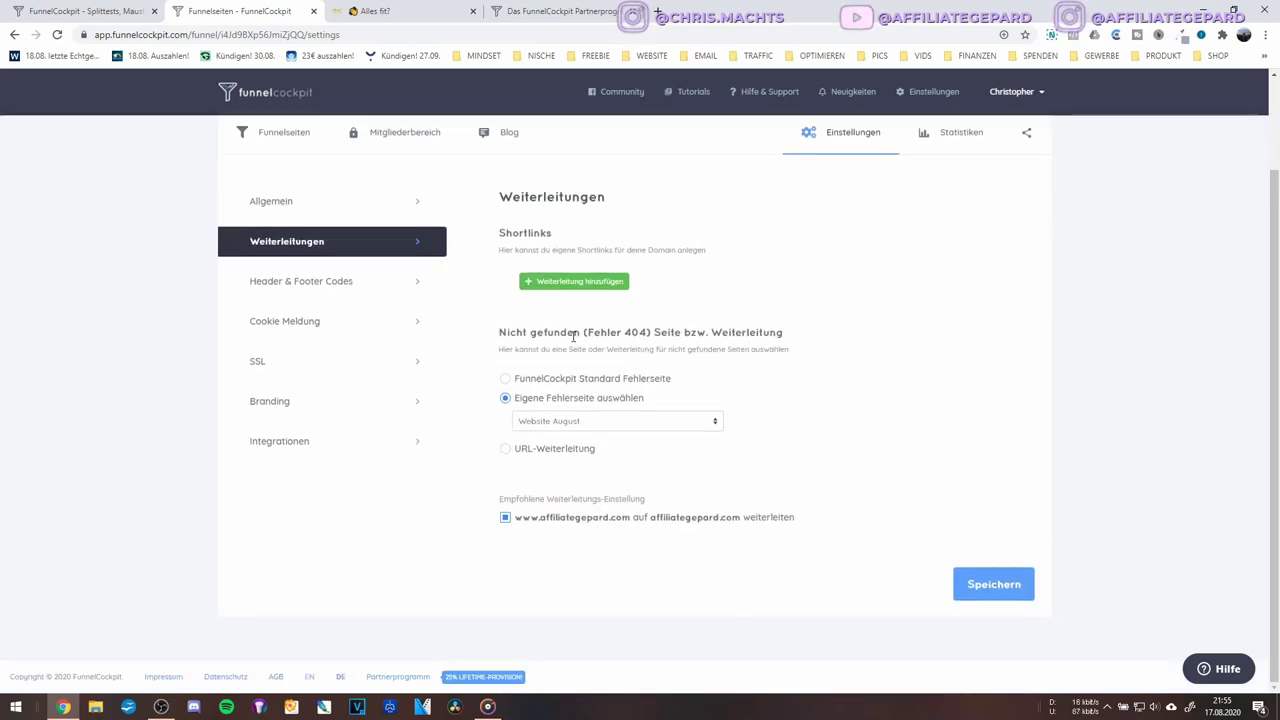
drag(625, 333, 642, 333)
click(627, 351)
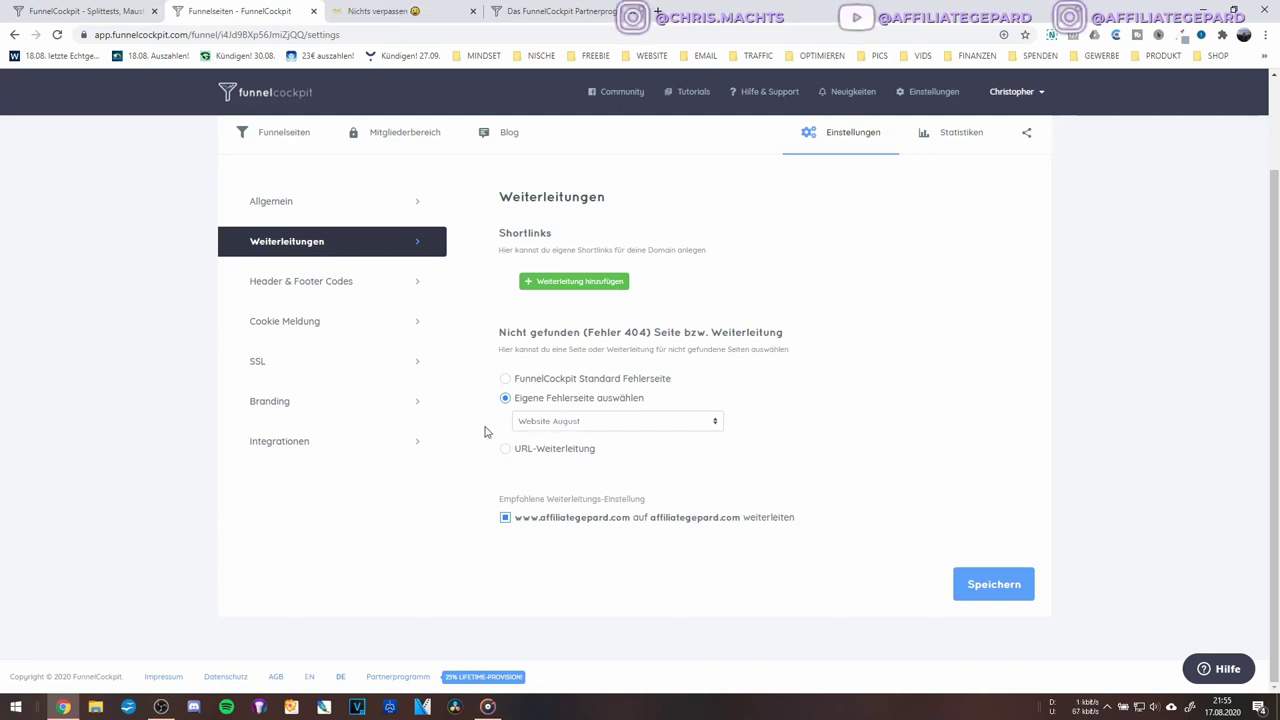
Open the funnel's Header & Footer Codes and examine the header code and the page types it applies to
click(343, 283)
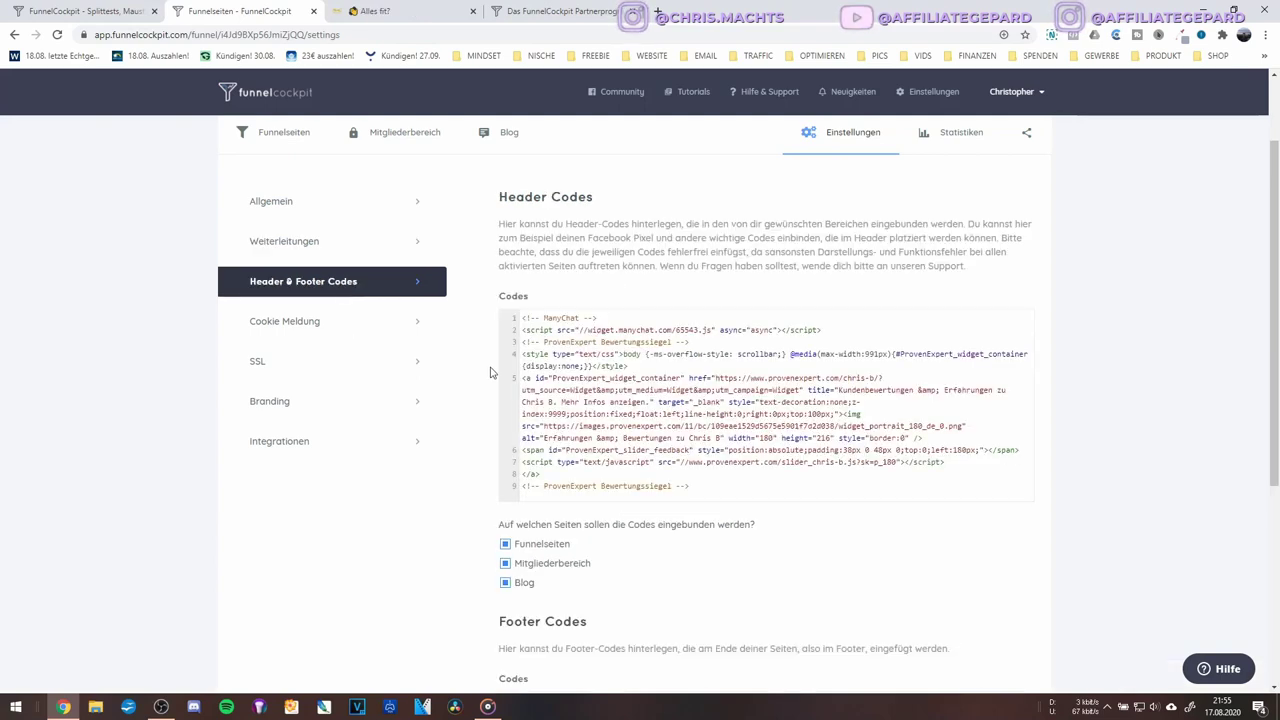
scroll(254, 306, up, 1)
scroll(324, 393, down, 1)
scroll(330, 378, up, 1)
scroll(560, 450, down, 1)
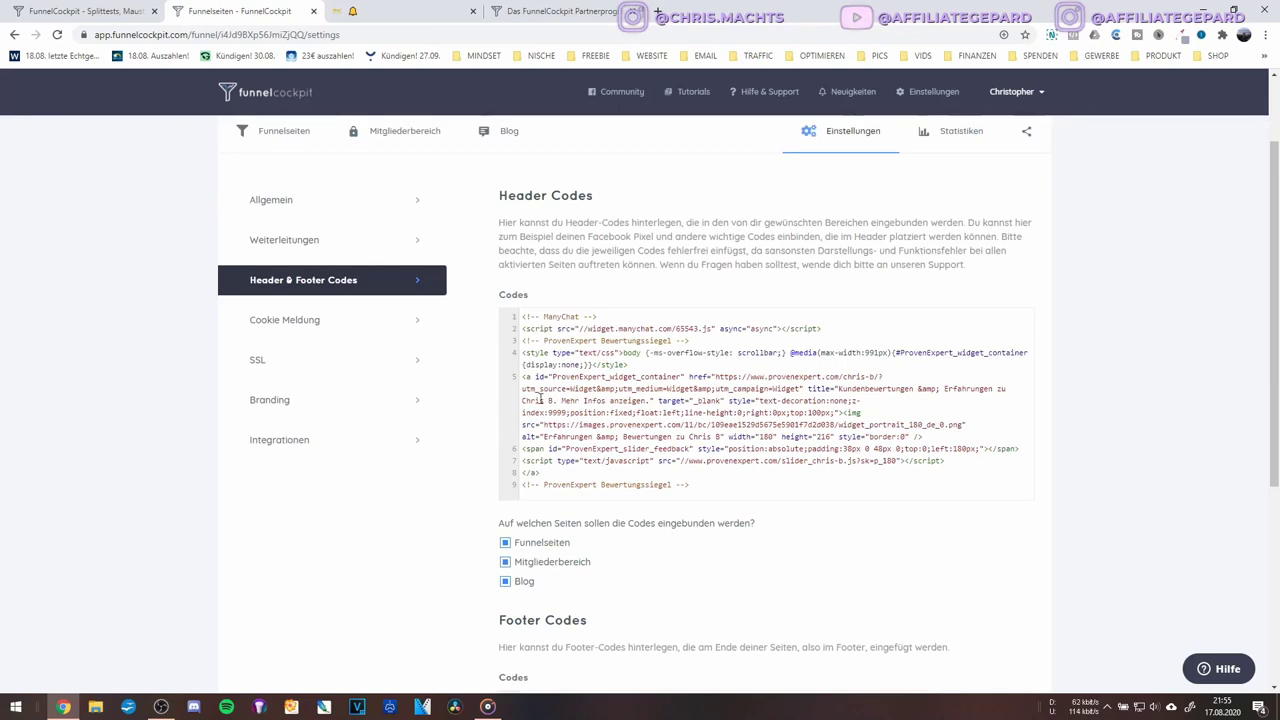
Examine the ManyChat entry in the funnel's header codes and open its Messenger chat widget on the live Danke Tripwire page
scroll(340, 212, up, 1)
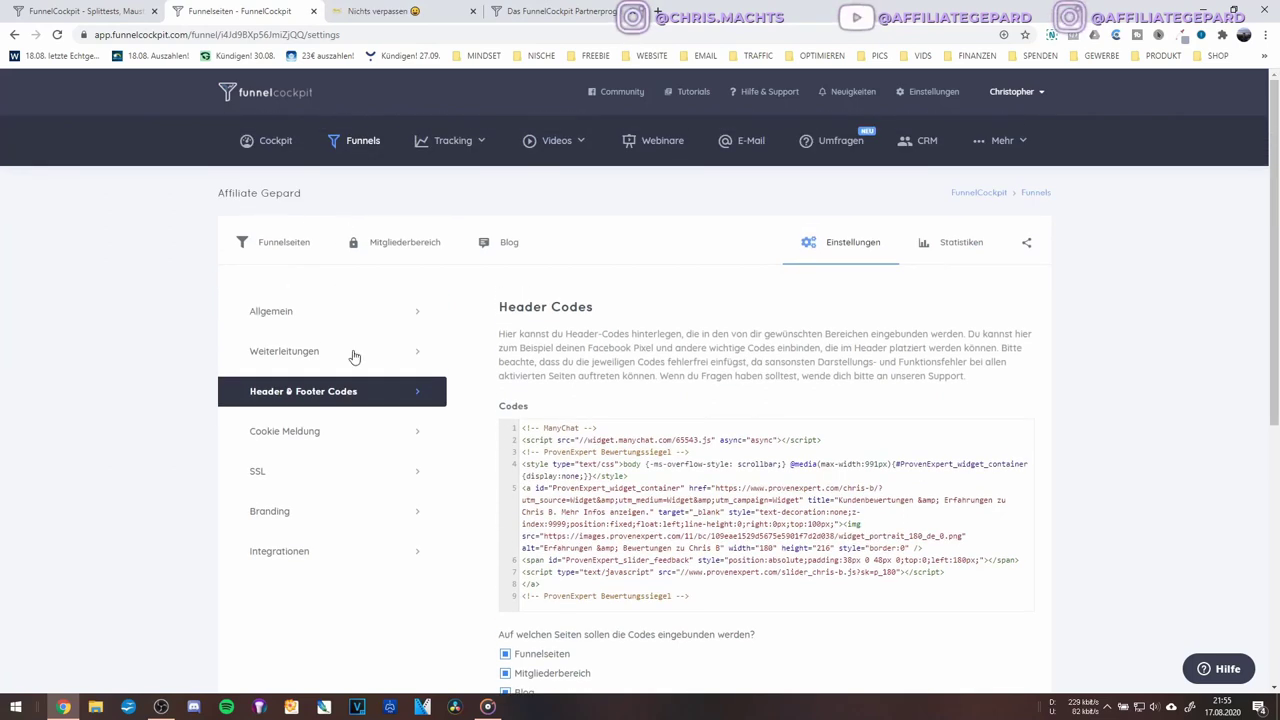
scroll(601, 365, down, 1)
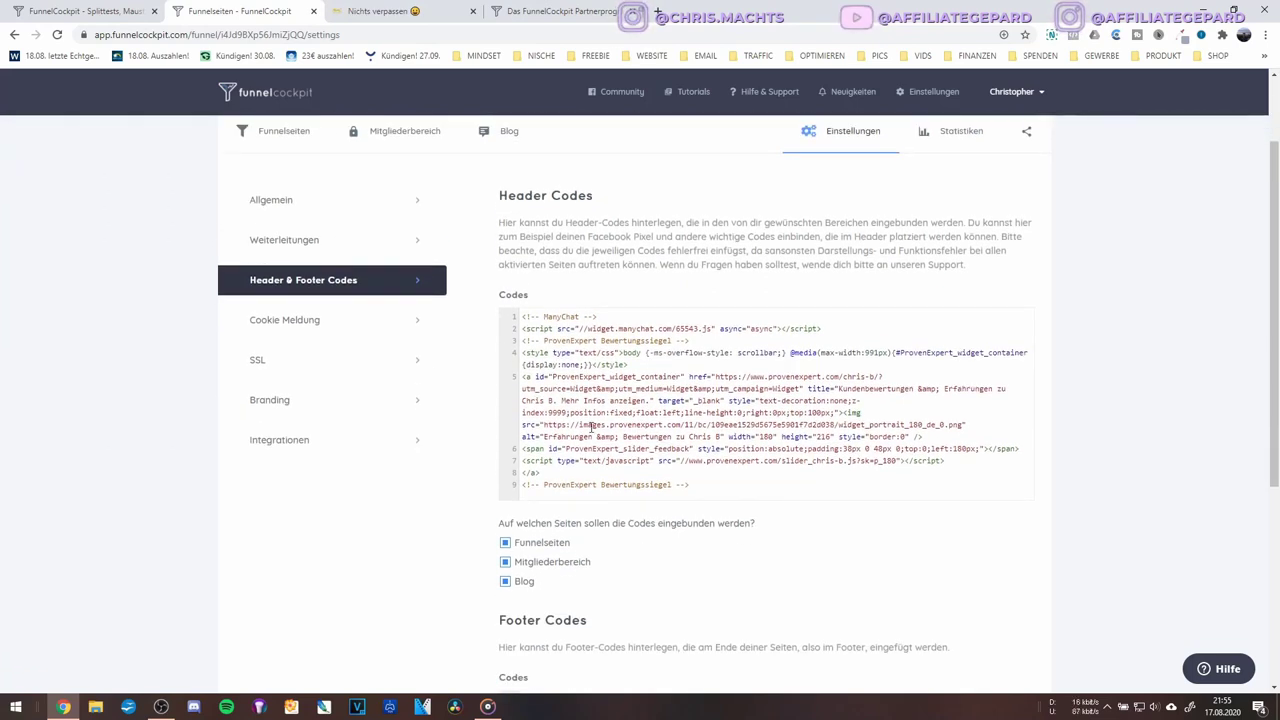
scroll(624, 376, down, 1)
scroll(624, 376, up, 1)
double_click(548, 316)
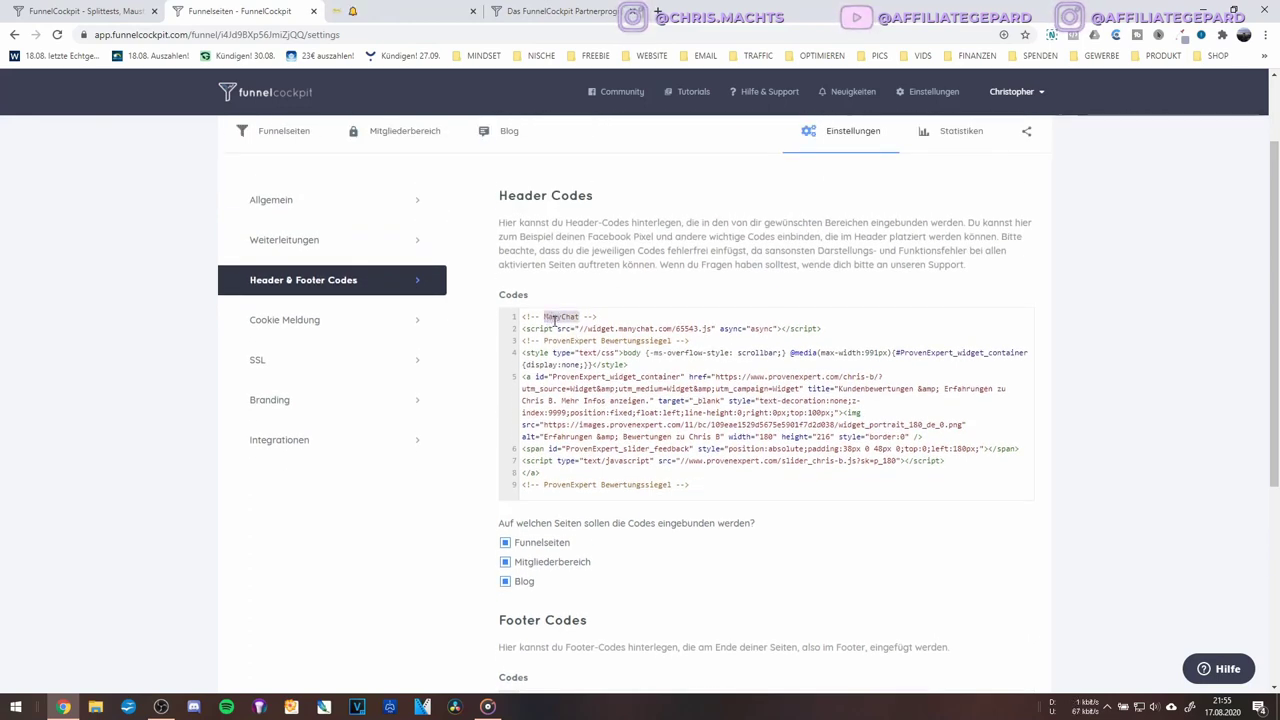
triple_click(550, 316)
click(400, 11)
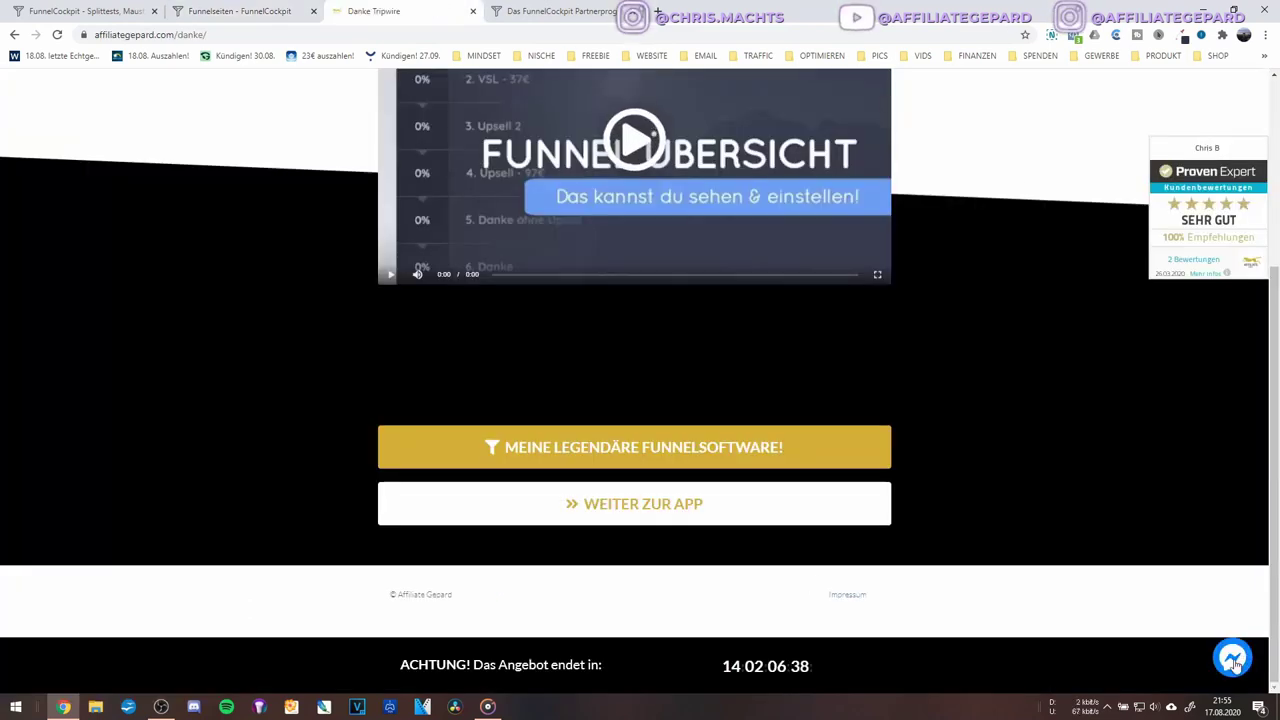
click(1232, 657)
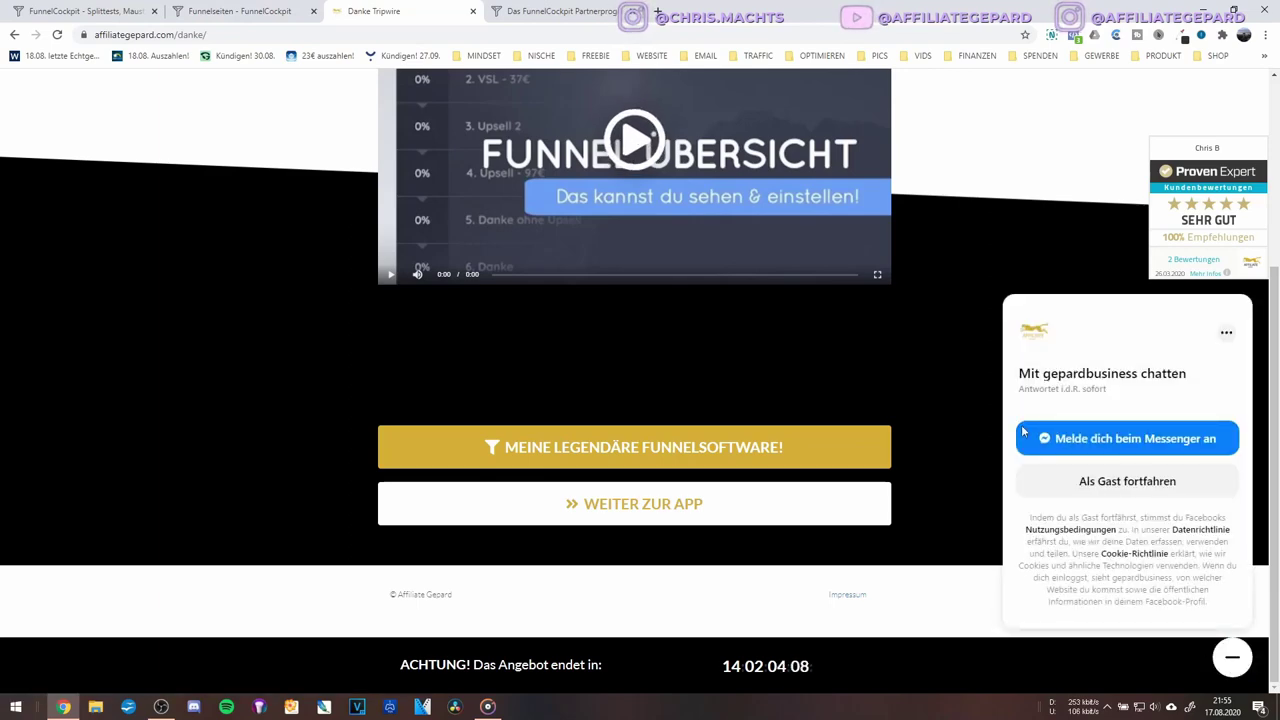
Compare the ProvenExpert header code in the funnel settings with the rating seal on the live Danke Tripwire page
click(540, 11)
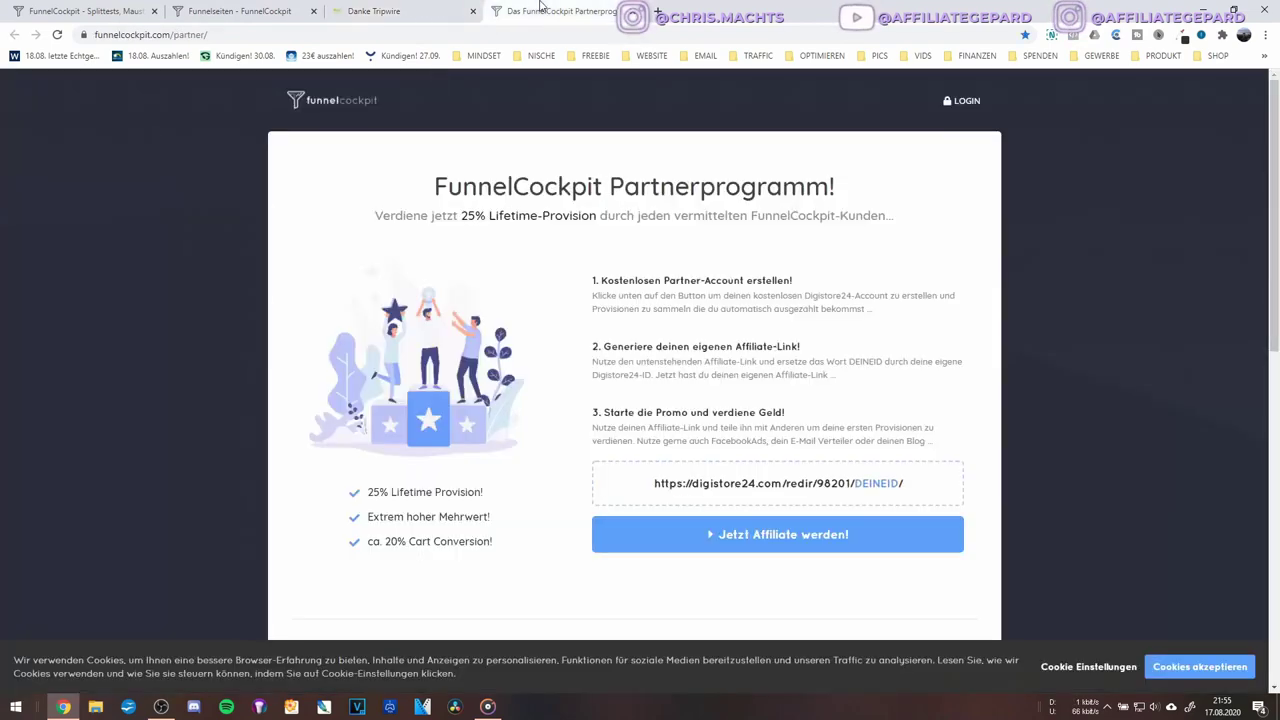
click(260, 10)
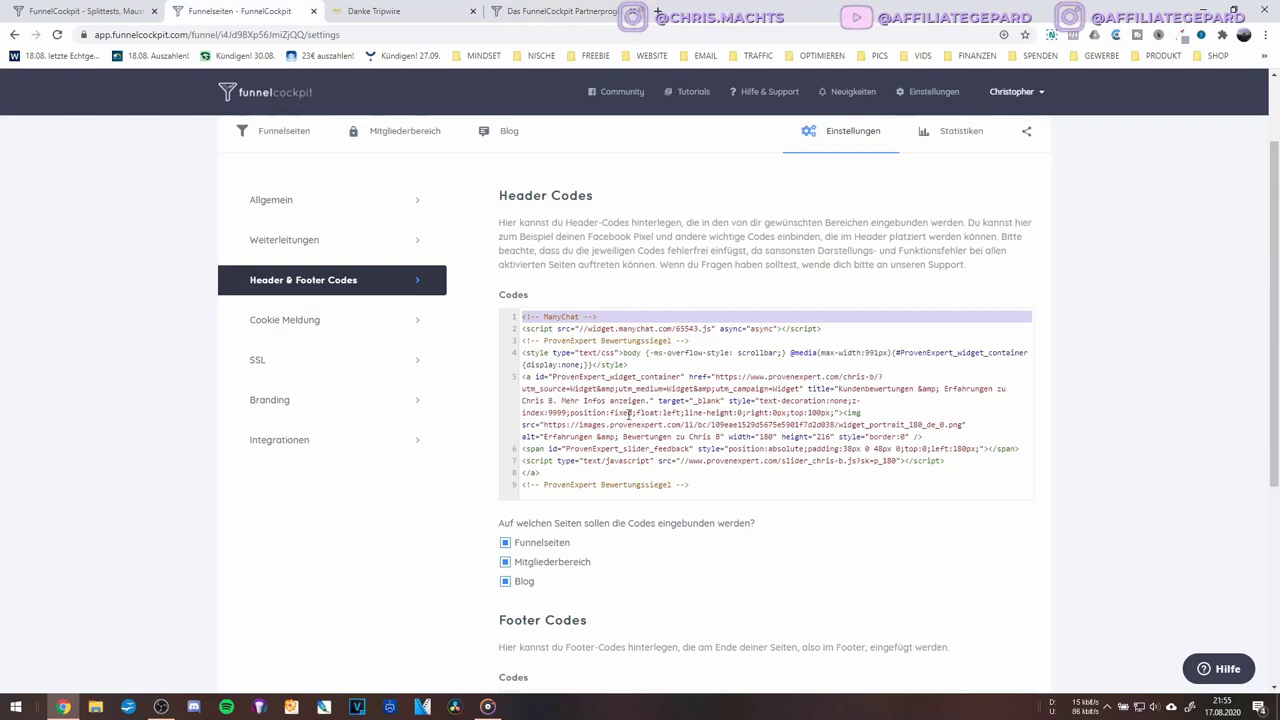
click(373, 11)
scroll(1150, 320, up, 2)
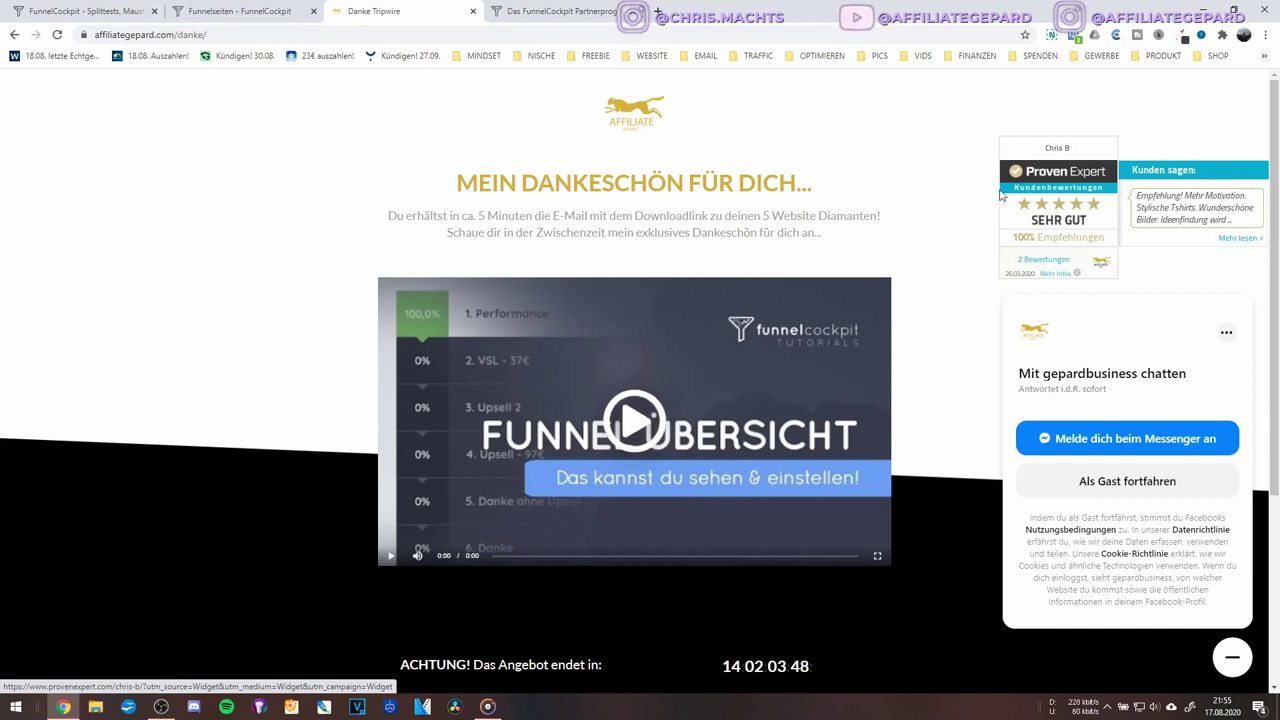
Return to the funnel's Header & Footer Codes and examine the script in the Footer Codes section
click(238, 8)
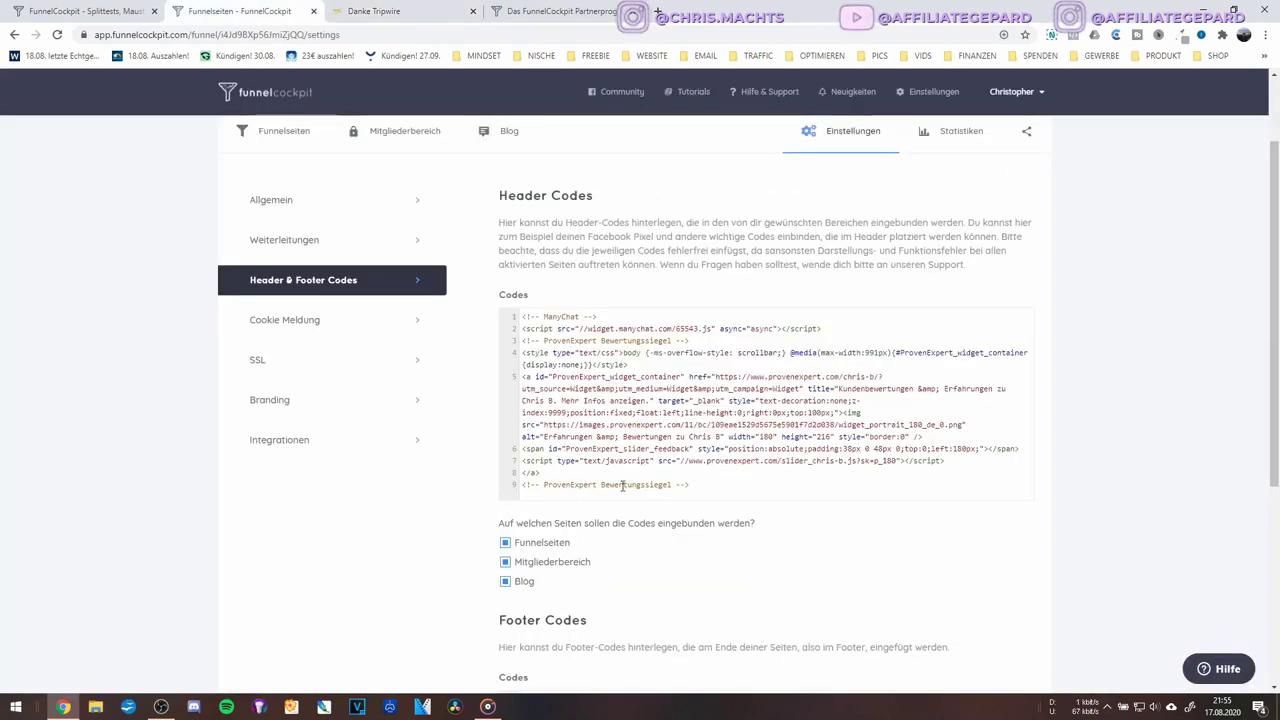
scroll(576, 308, down, 1)
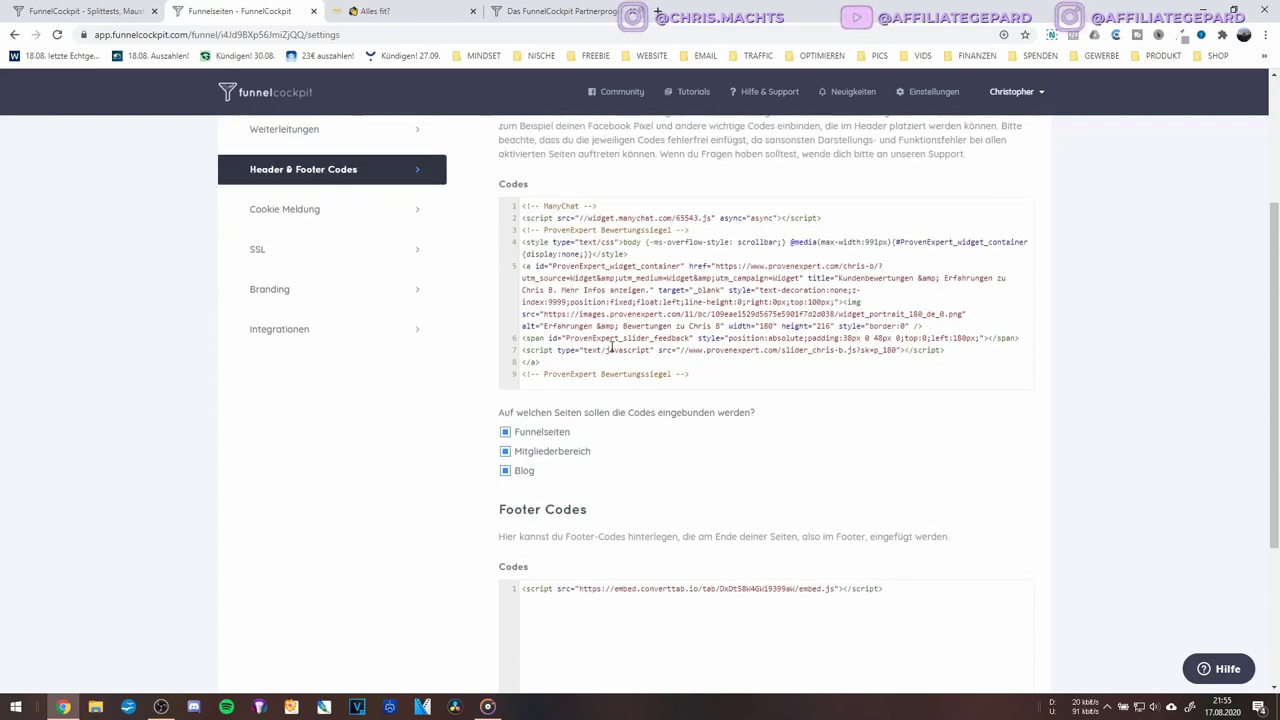
scroll(640, 400, down, 2)
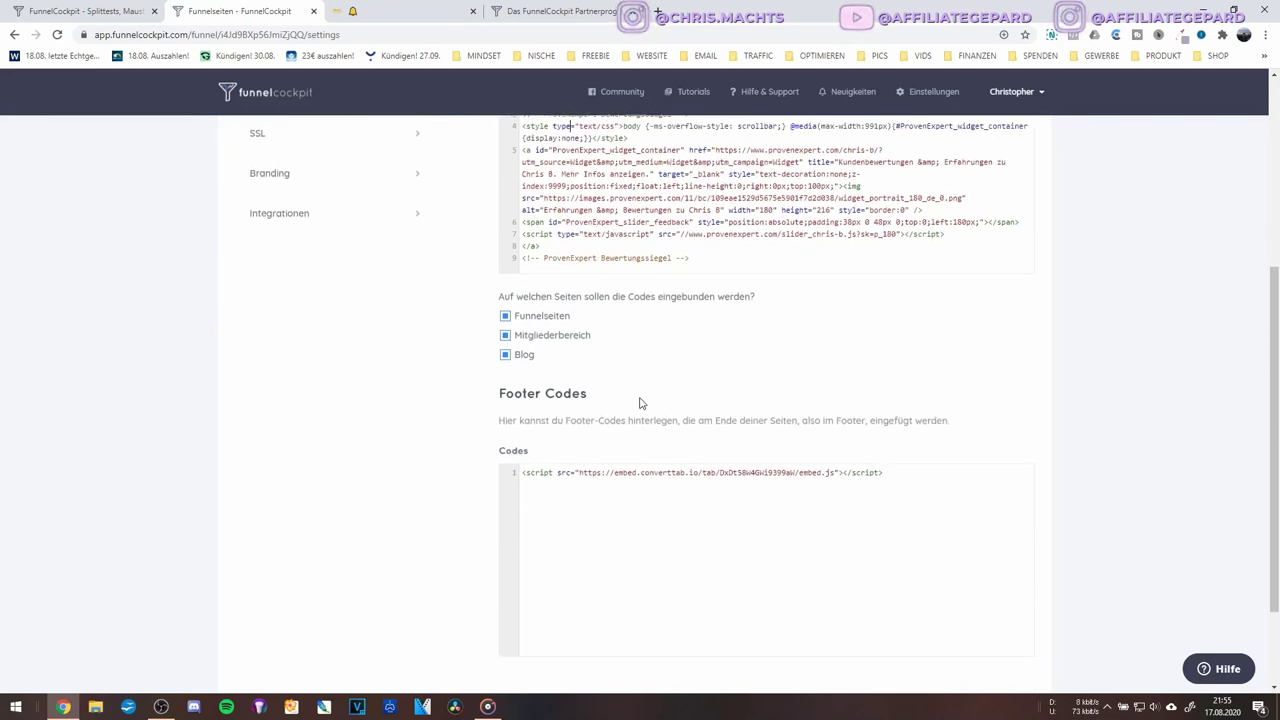
double_click(606, 366)
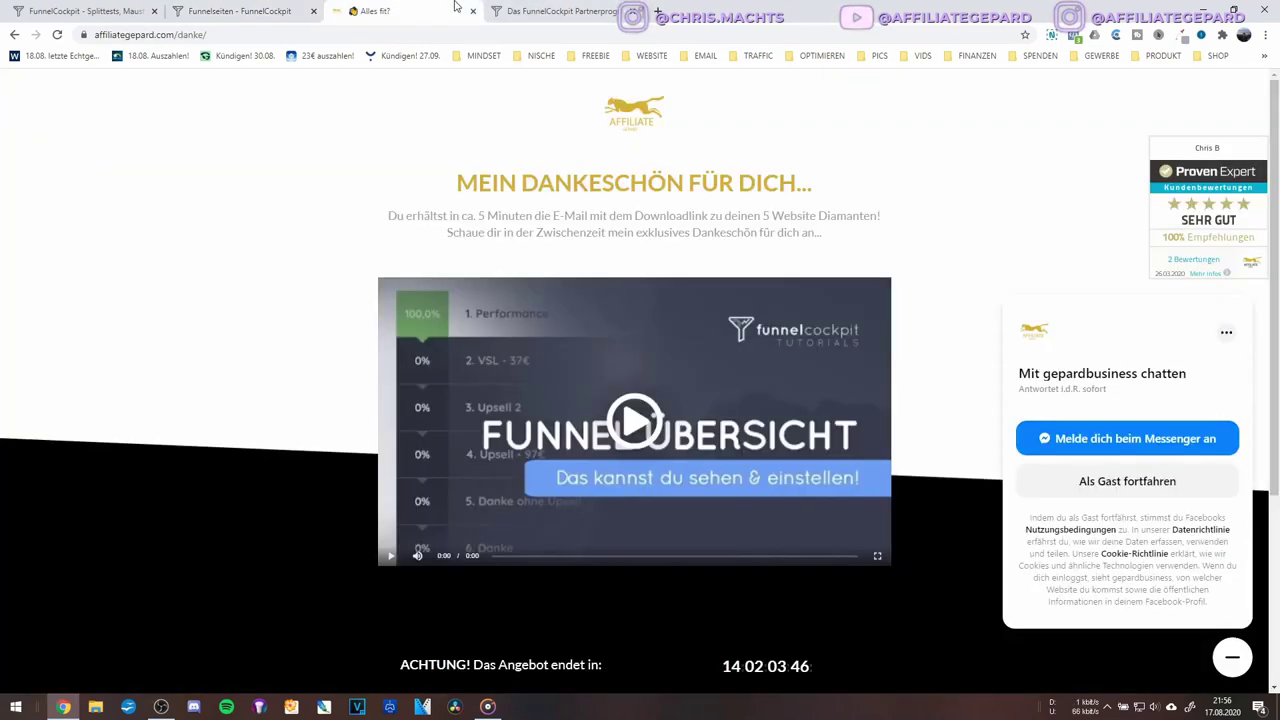
Alternate between the live Danke Tripwire page and the funnel settings to check the footer script's effect on the browser tab title
click(455, 8)
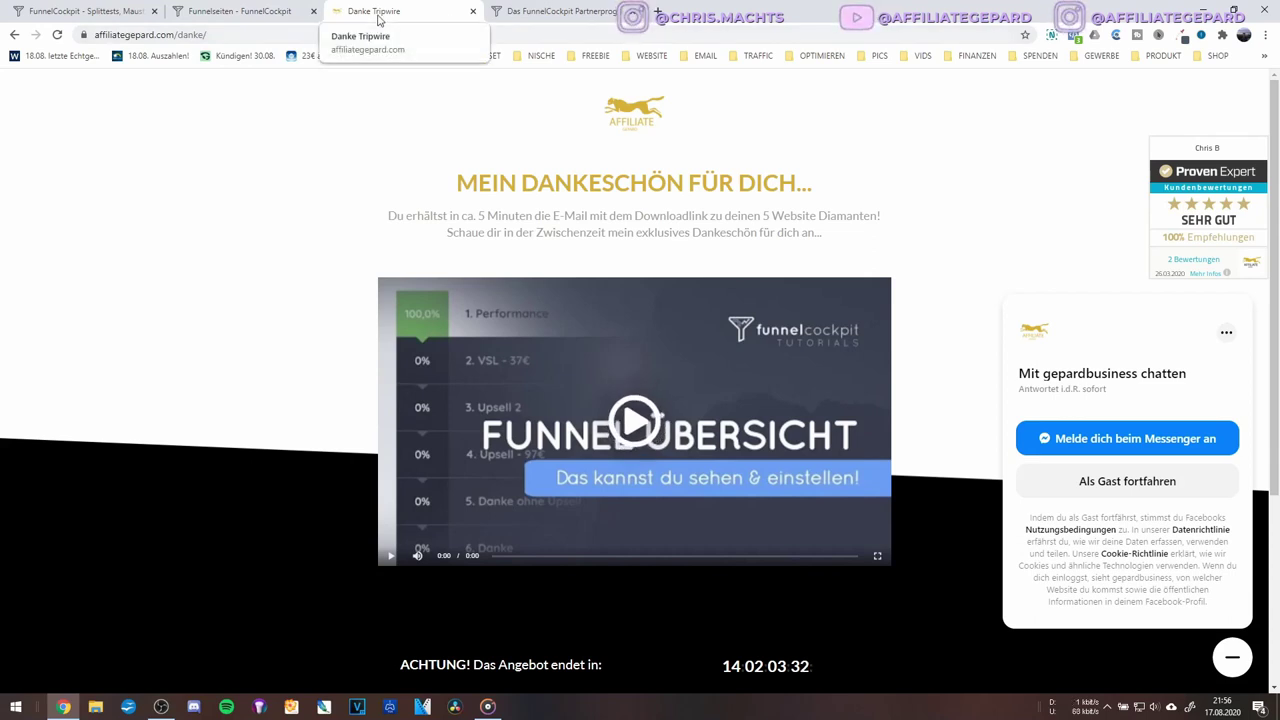
click(240, 11)
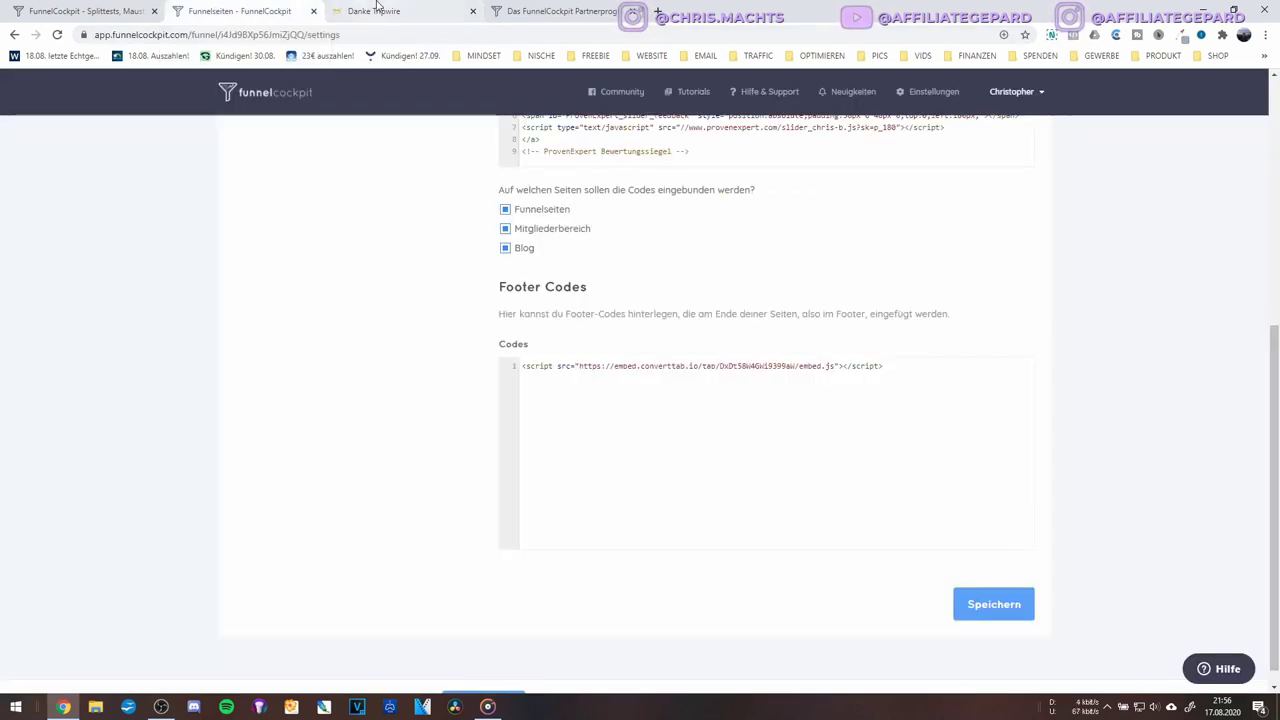
click(378, 8)
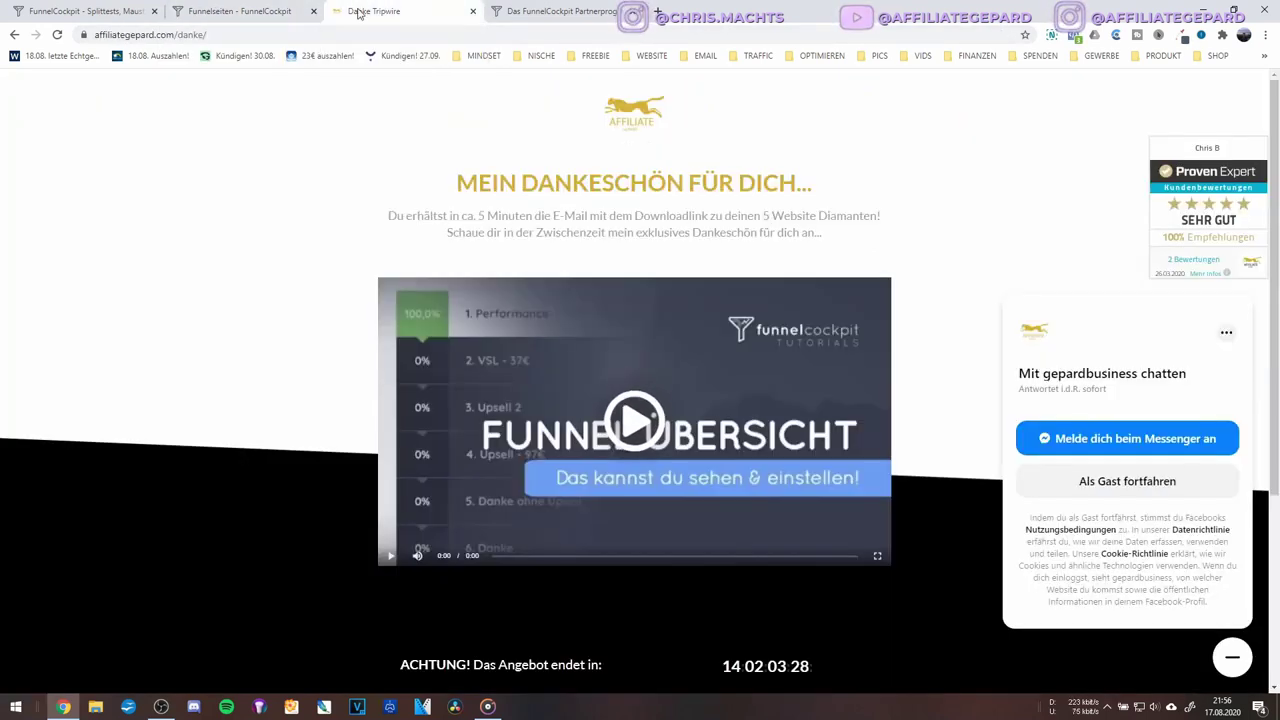
click(283, 13)
click(360, 12)
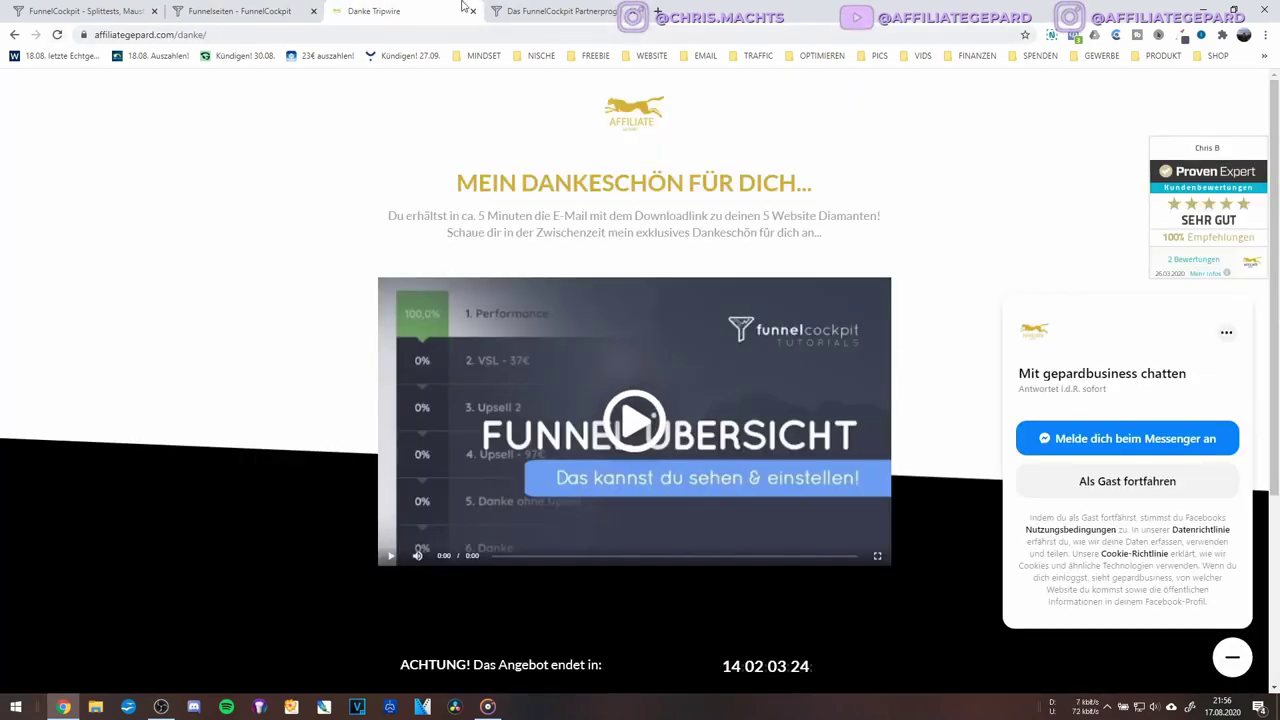
Go back to the funnel settings, open Cookie Meldung and examine its activation option and code categories
click(245, 11)
scroll(510, 360, up, 3)
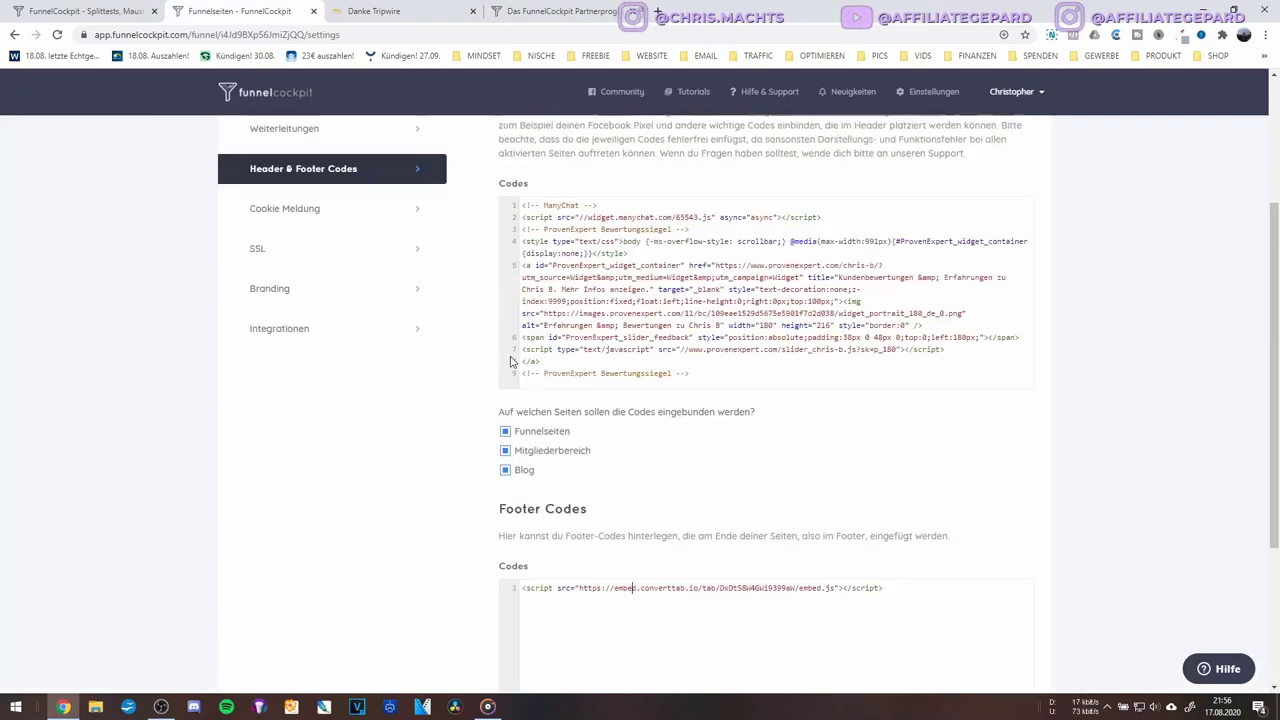
scroll(510, 360, up, 2)
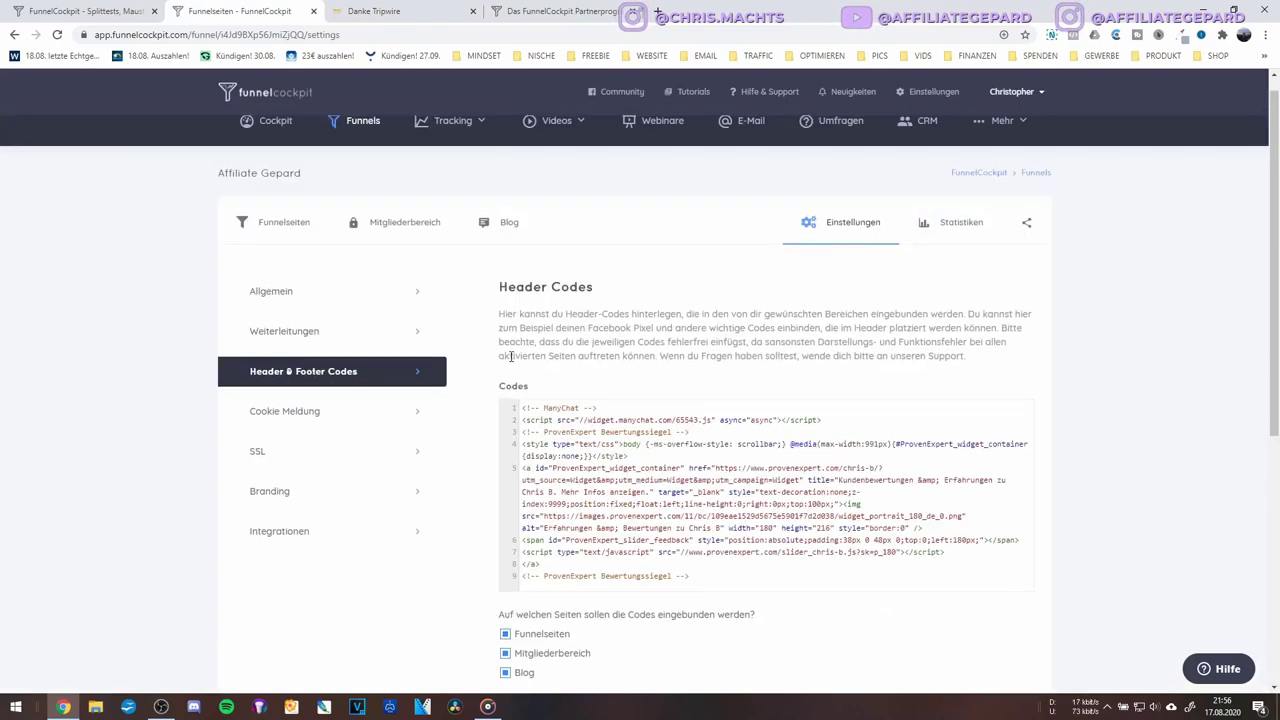
click(257, 410)
scroll(600, 420, down, 2)
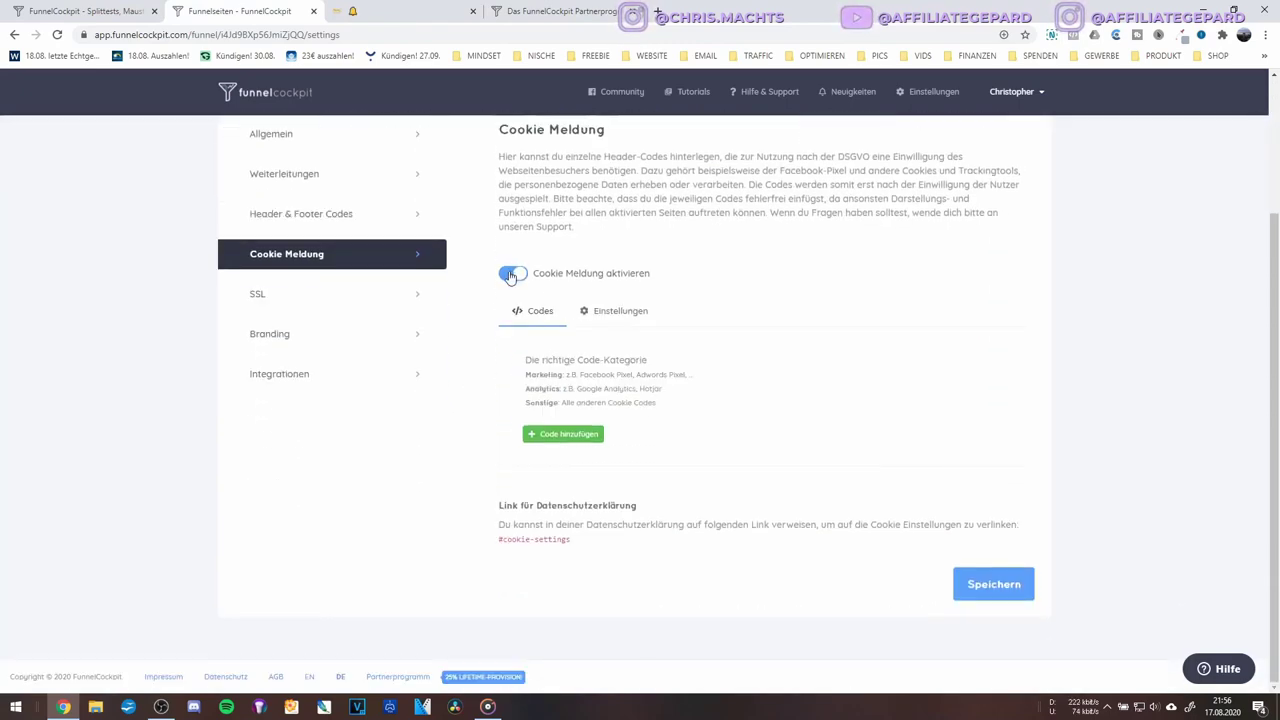
click(541, 315)
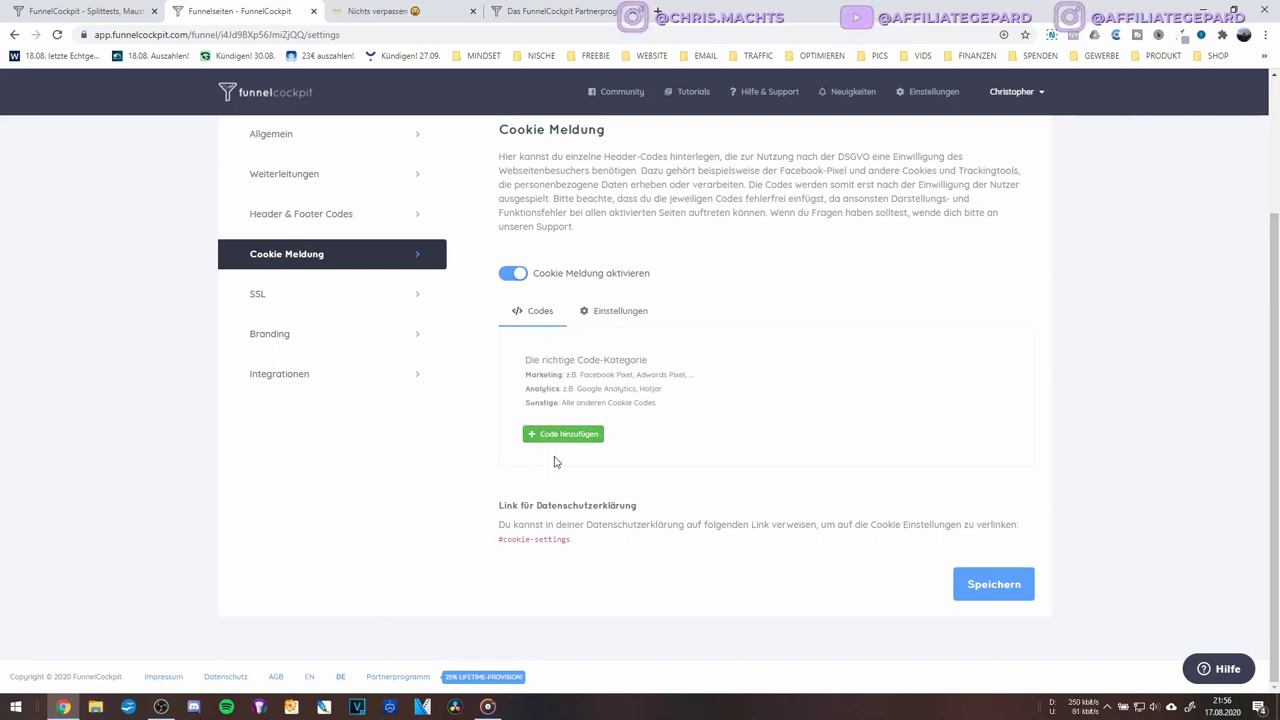
Open the cookie notice's Einstellungen and examine the description, privacy policy URL, consent duration, colour and position options
click(620, 312)
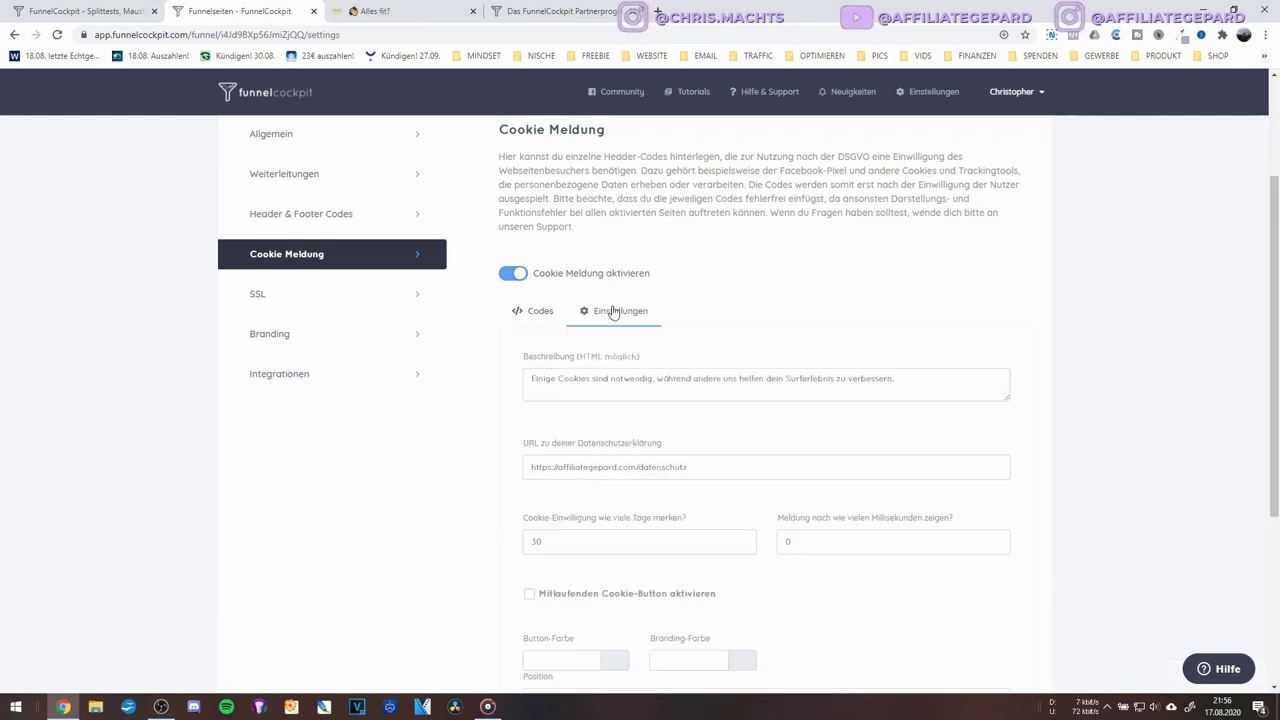
scroll(603, 338, down, 1)
click(563, 275)
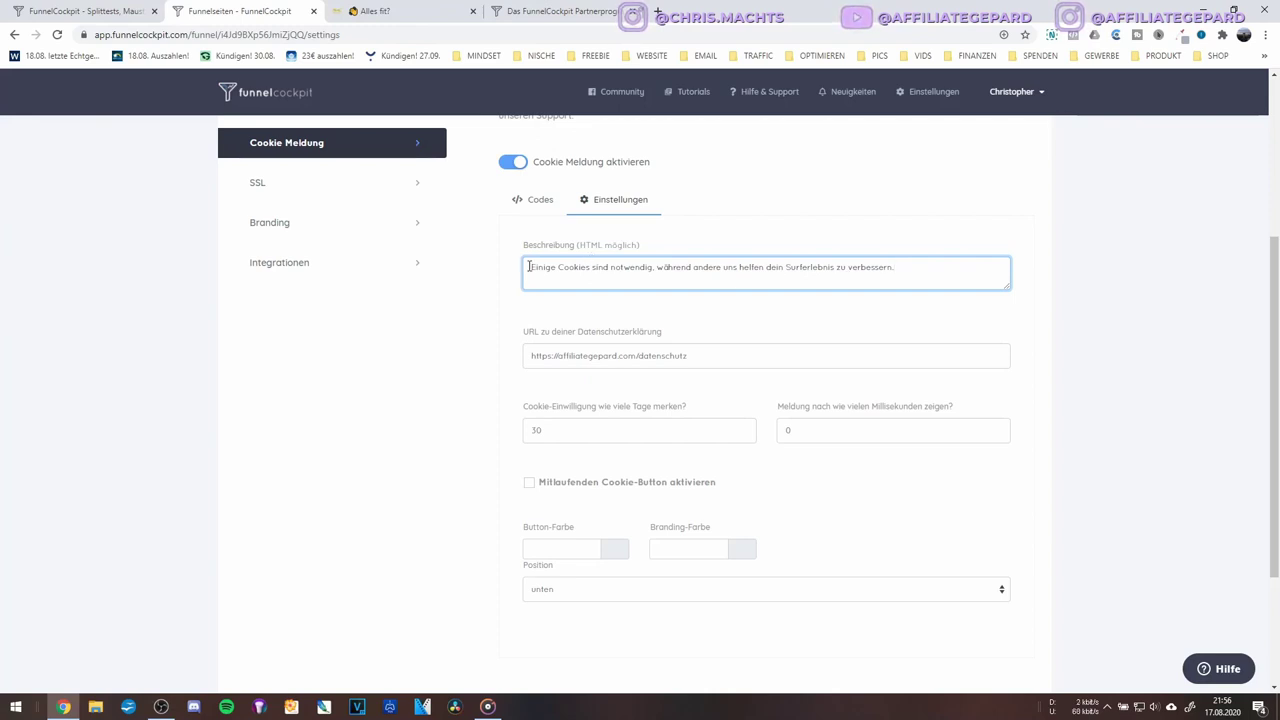
scroll(600, 310, down, 1)
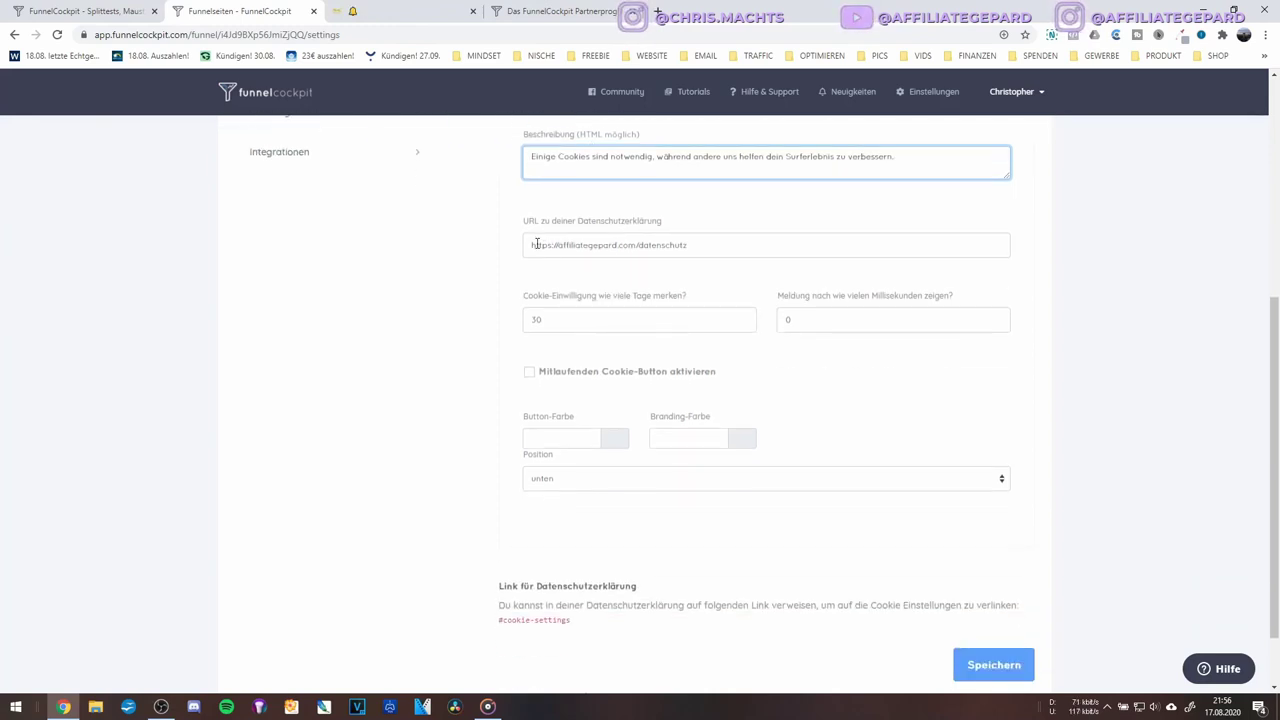
scroll(699, 288, down, 1)
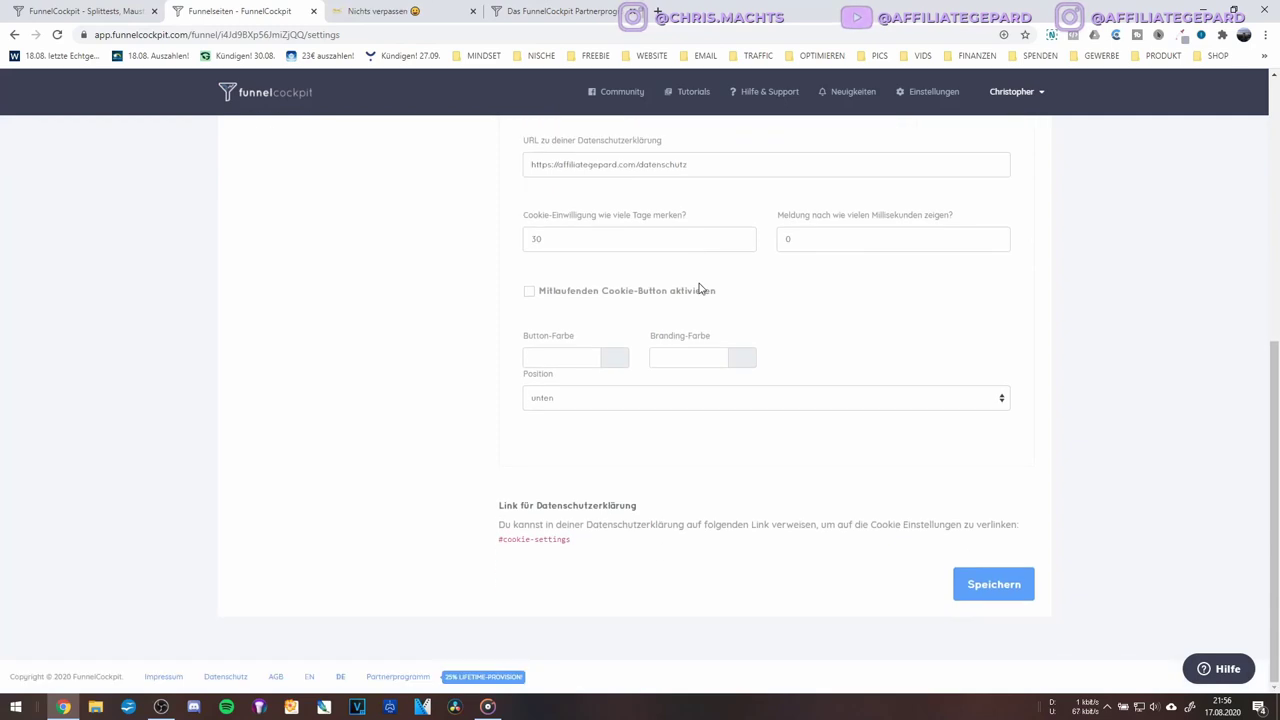
scroll(657, 414, up, 5)
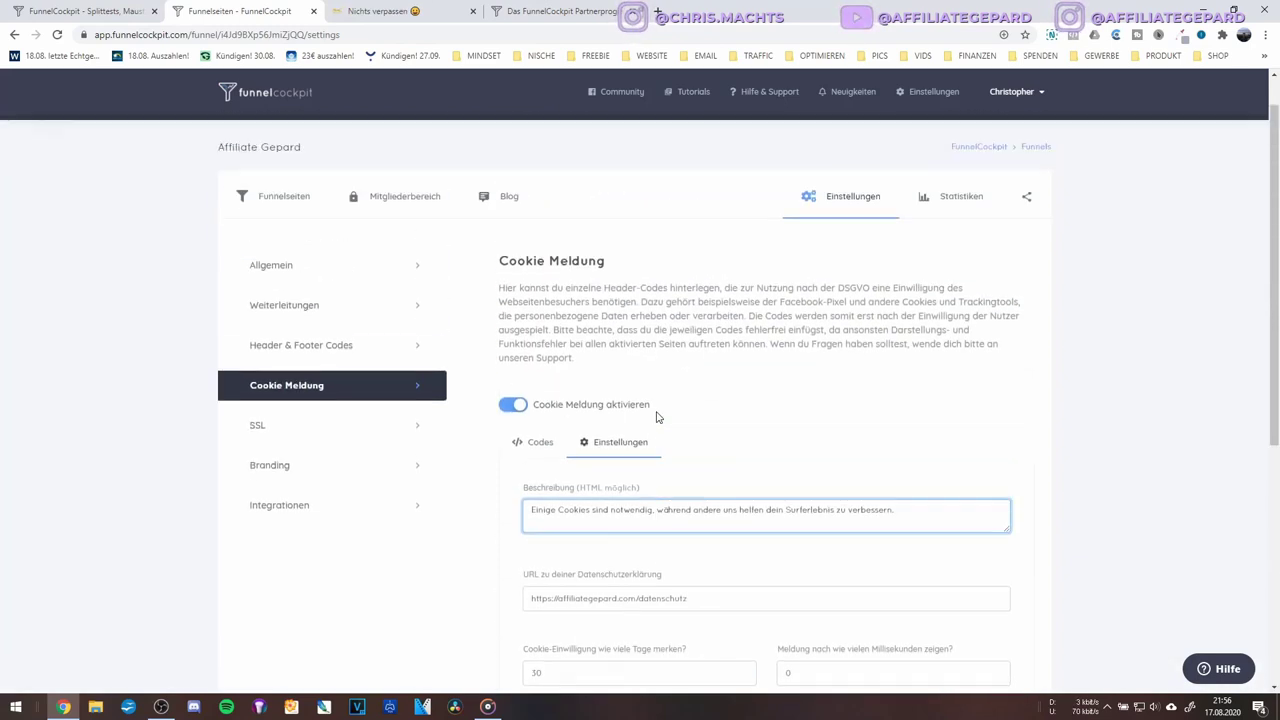
Open the funnel's SSL settings and examine the free SSL certificate option
click(325, 434)
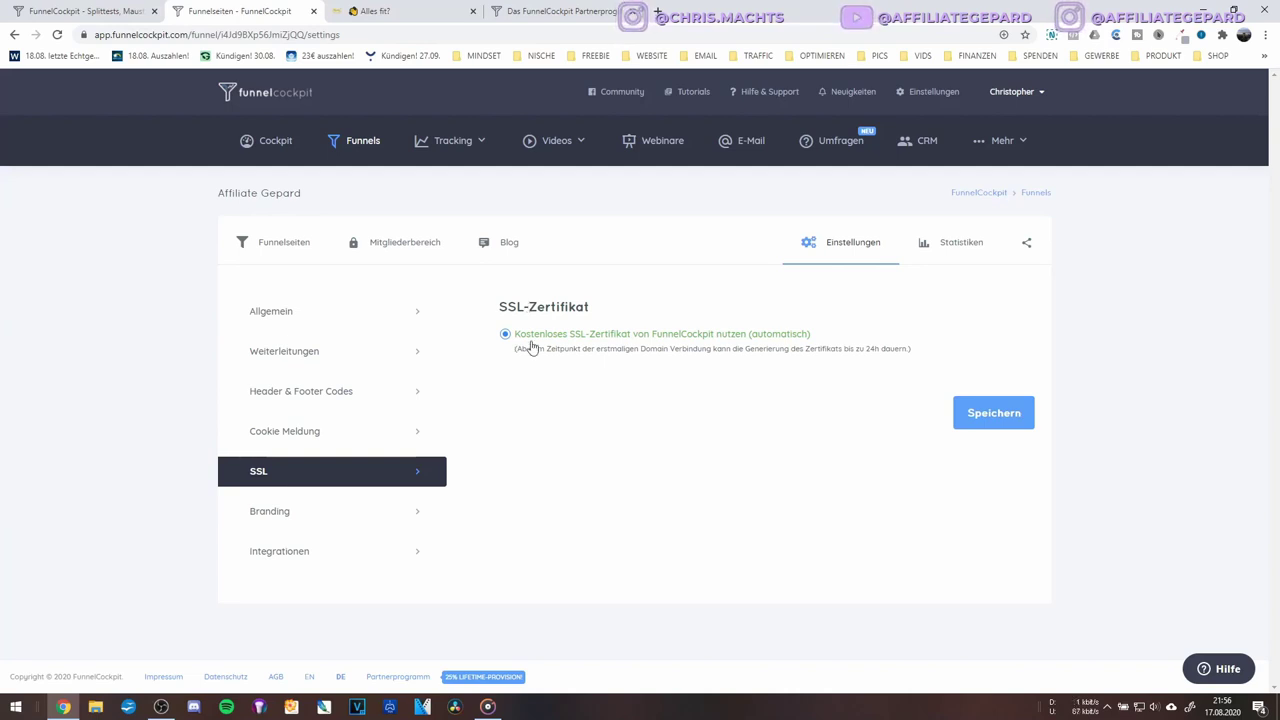
double_click(557, 307)
click(557, 307)
triple_click(557, 307)
double_click(557, 307)
click(557, 307)
click(557, 307)
View the funnel's Branding settings, then open Integrationen and examine the available marketing tool integrations
click(321, 513)
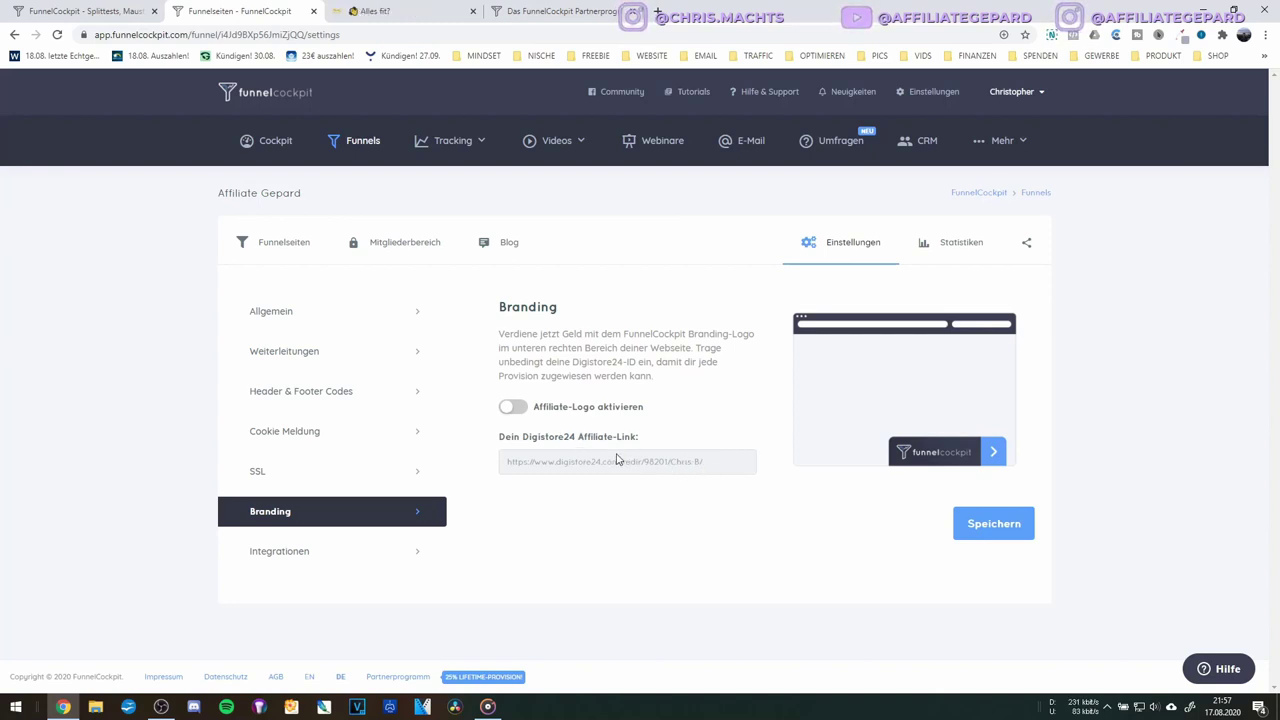
click(326, 566)
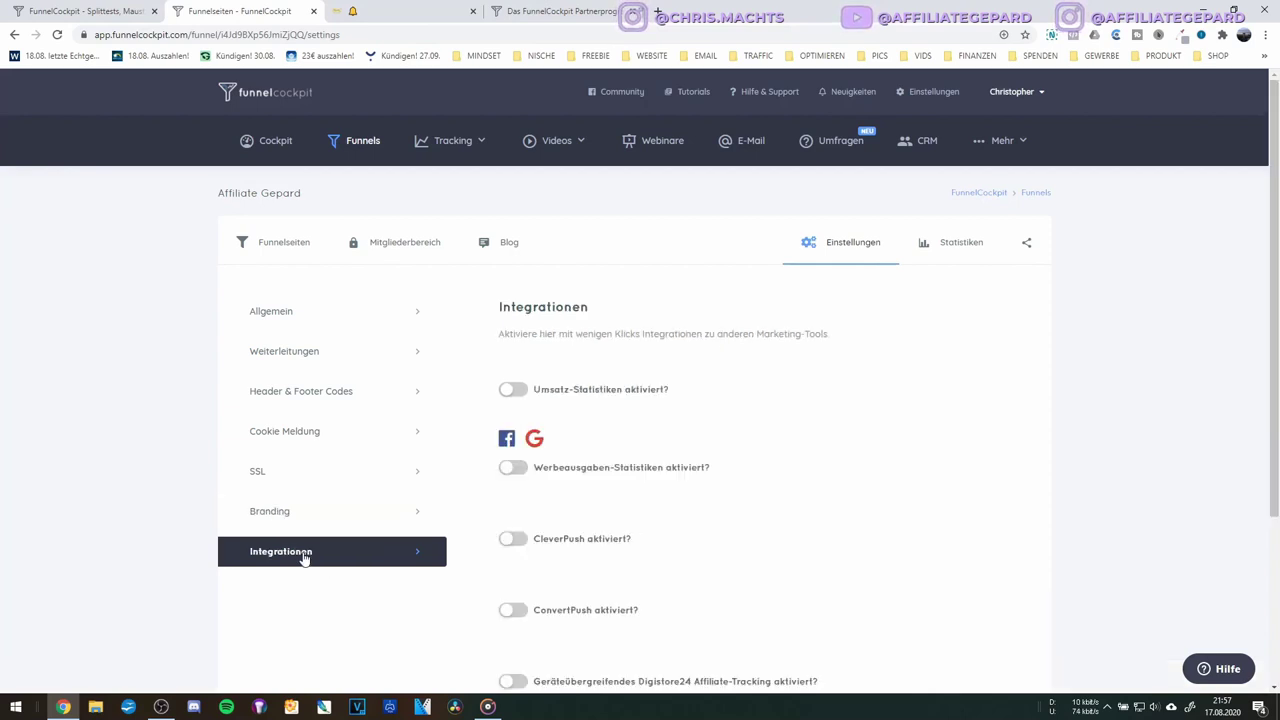
scroll(766, 497, down, 3)
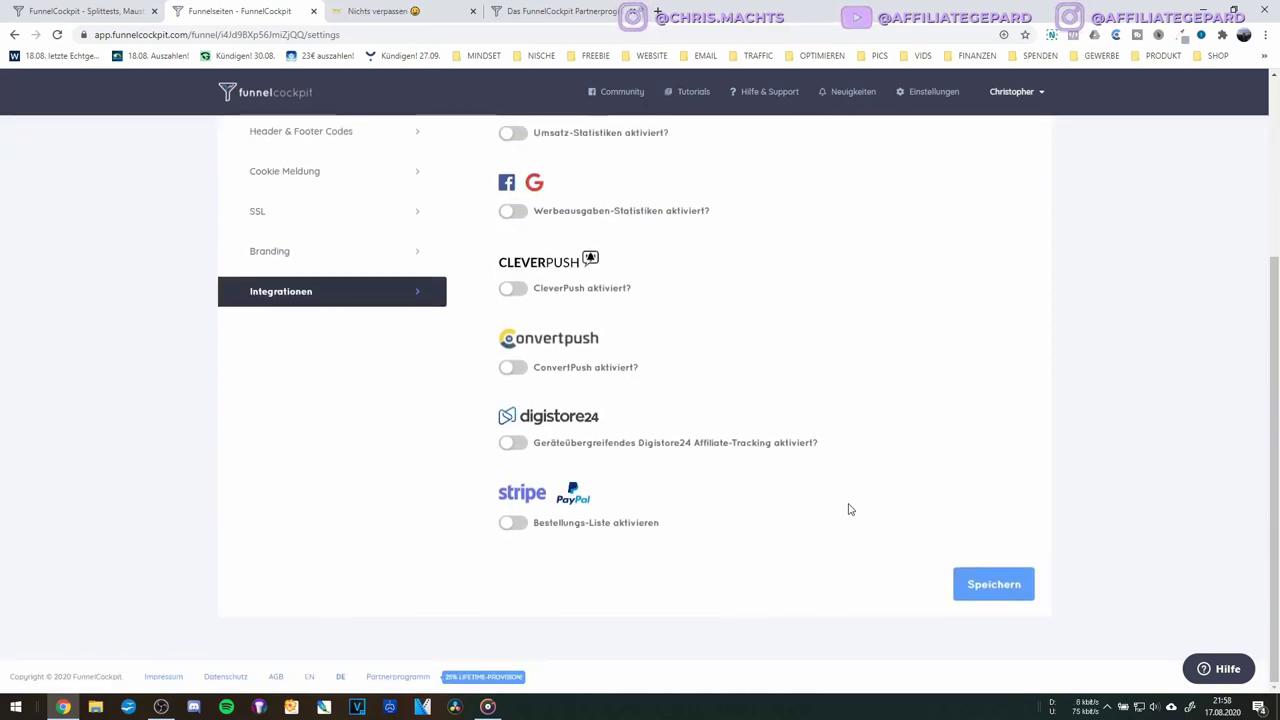
scroll(847, 509, up, 3)
scroll(548, 468, down, 2)
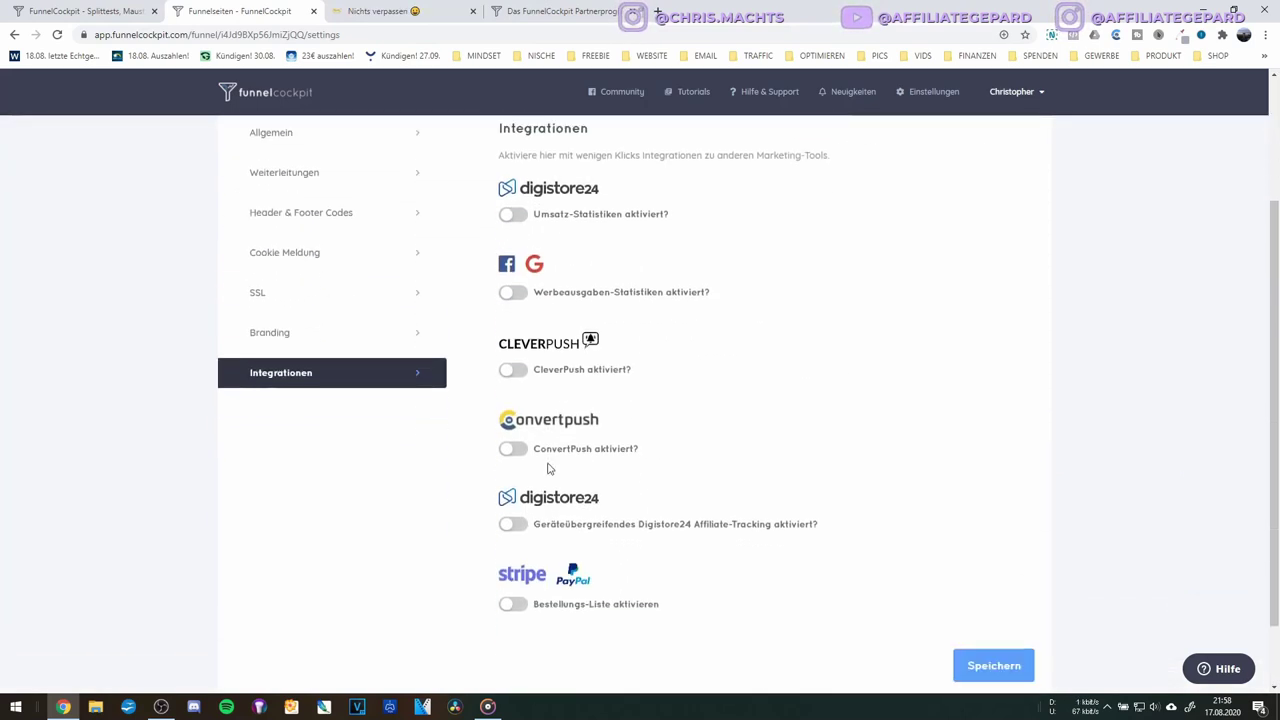
scroll(548, 468, up, 1)
scroll(507, 256, up, 2)
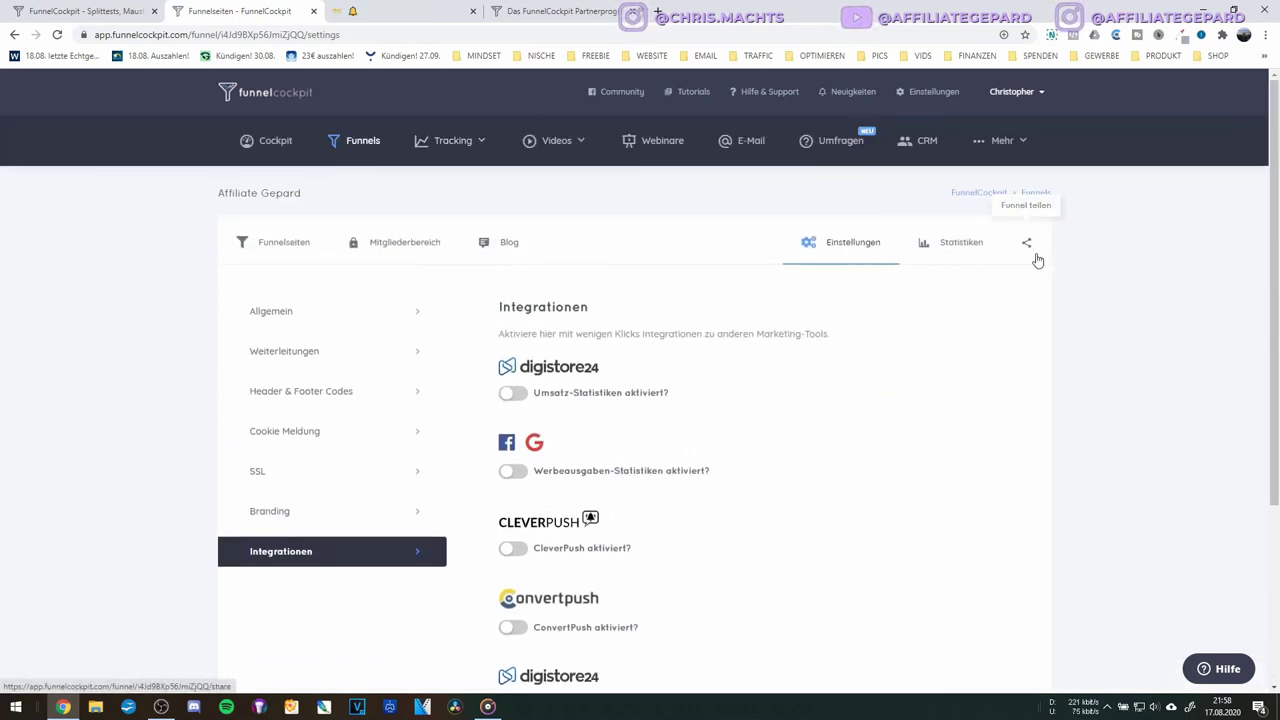
Open the funnel's Statistiken and examine the visitor sources, devices, browsers and daily visitor table
click(924, 249)
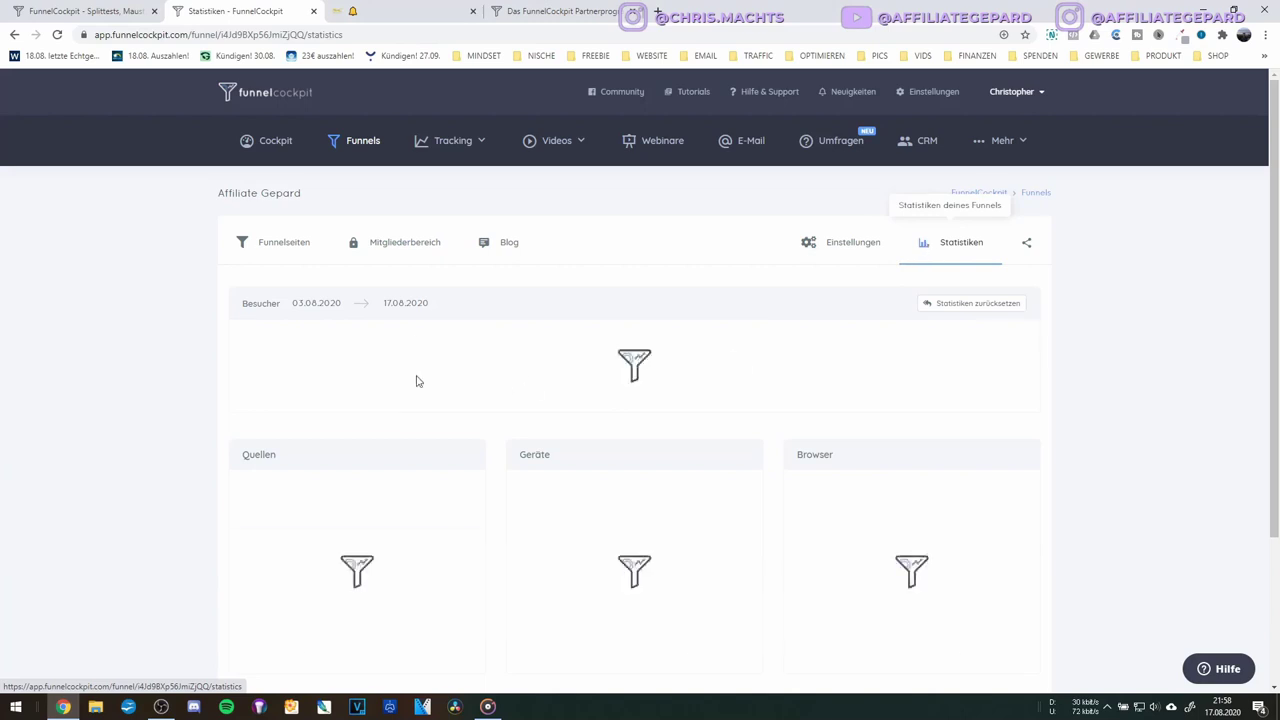
mouse_move(743, 420)
scroll(715, 372, down, 5)
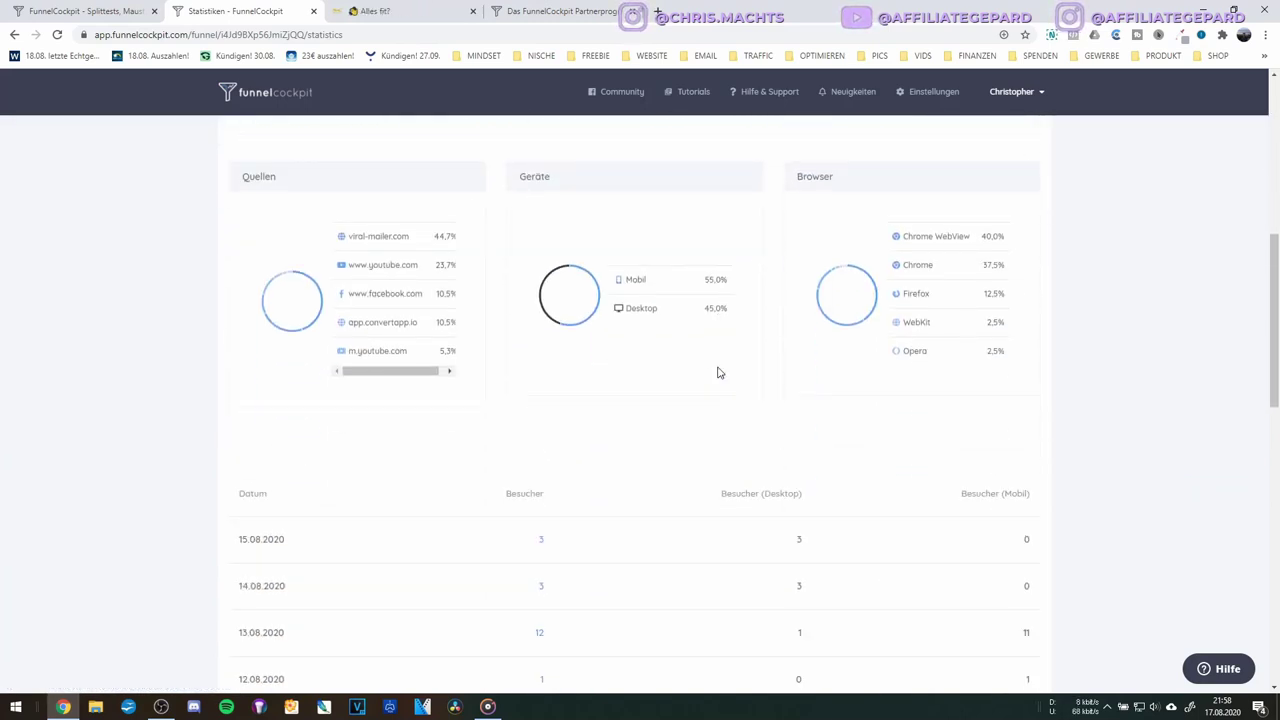
scroll(717, 372, down, 2)
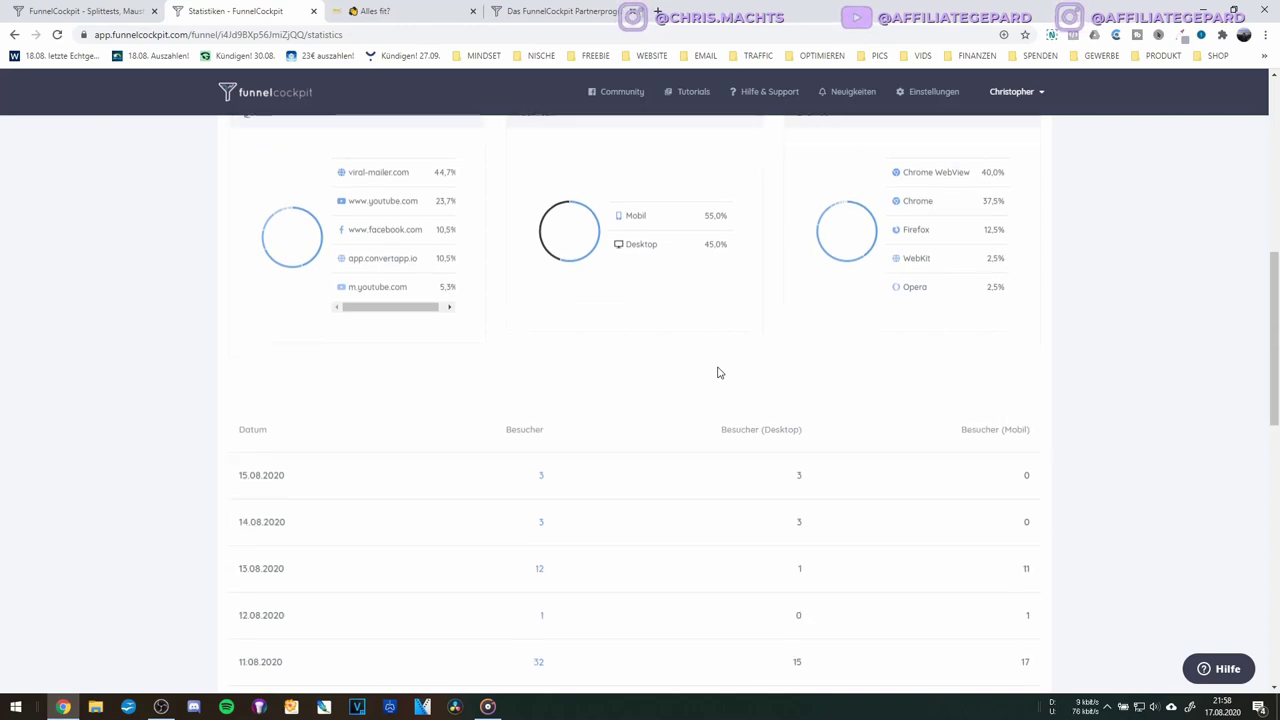
scroll(717, 372, up, 4)
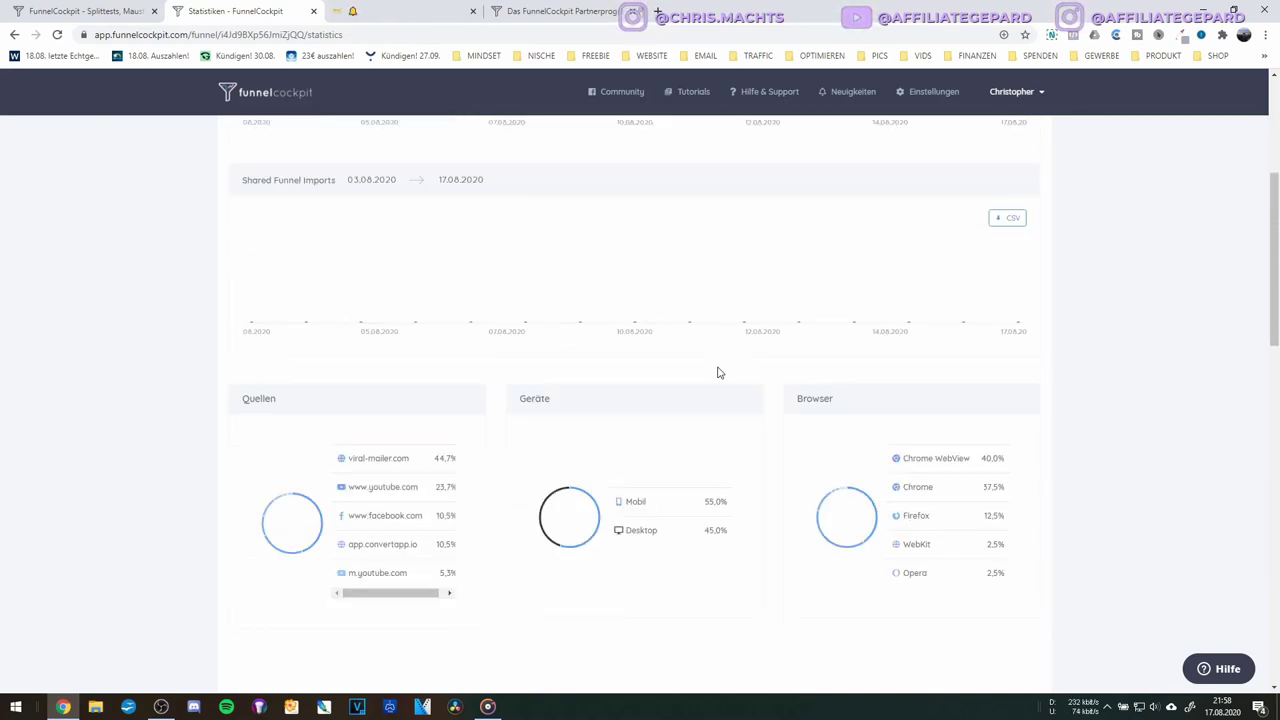
Open the funnel's sharing page and examine the SharedFunnel link, Digistore24-ID, funnel areas and displayed plan options
scroll(717, 372, up, 4)
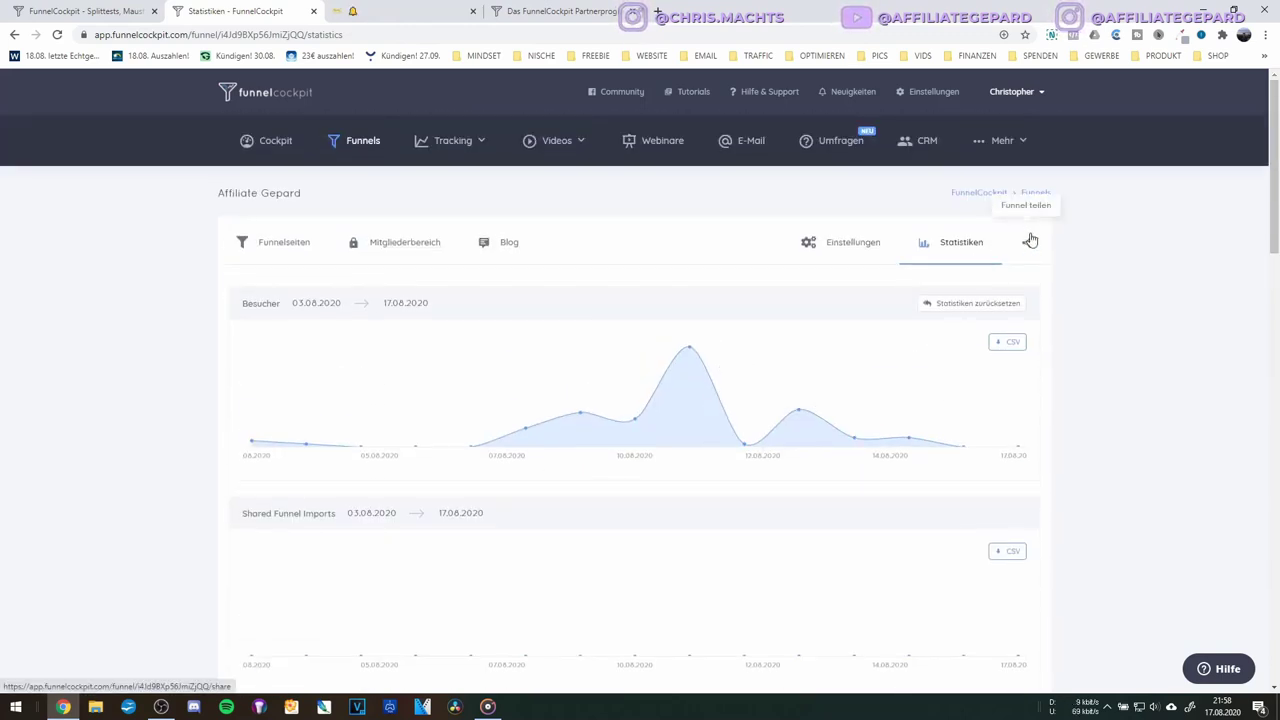
click(1027, 242)
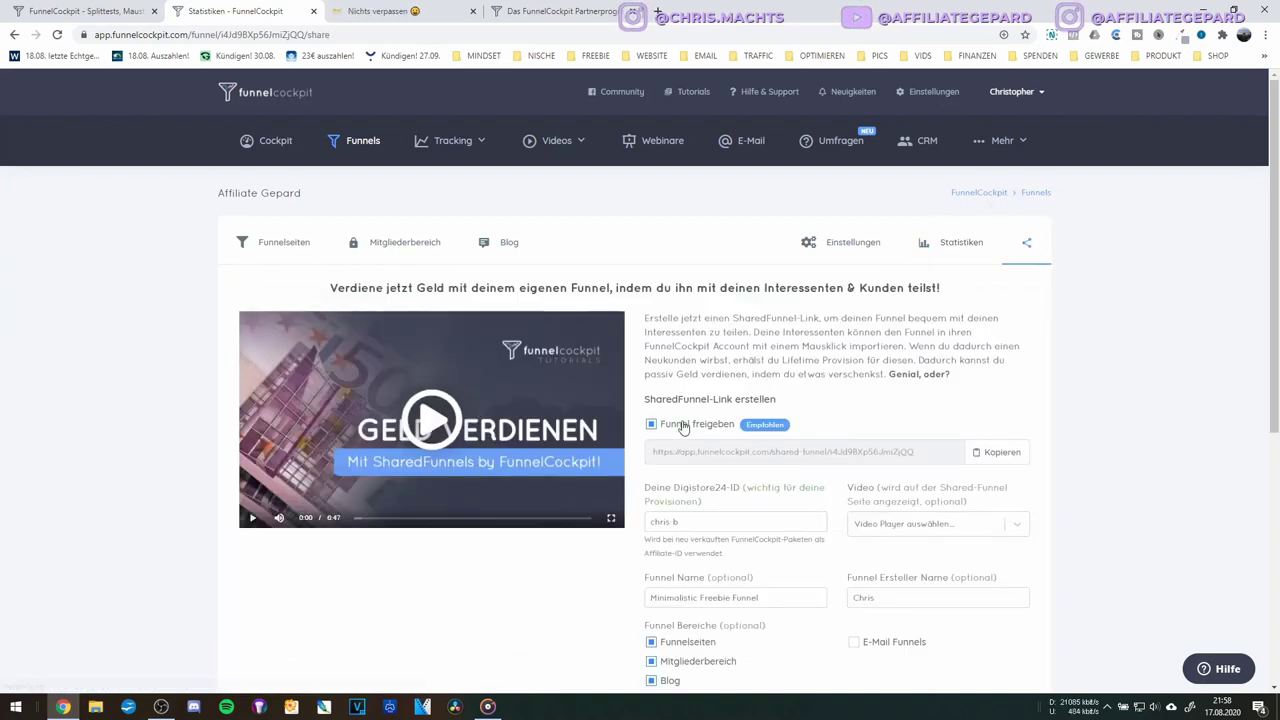
scroll(686, 423, down, 1)
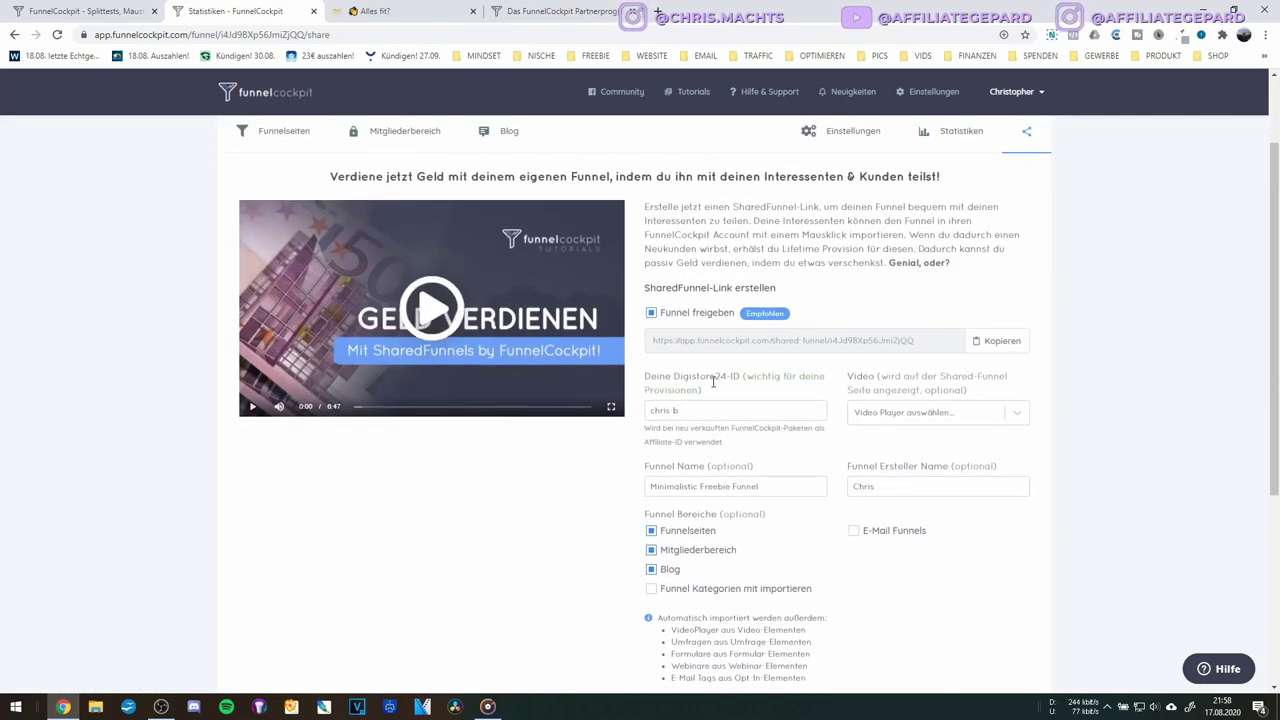
click(687, 412)
triple_click(687, 412)
click(706, 418)
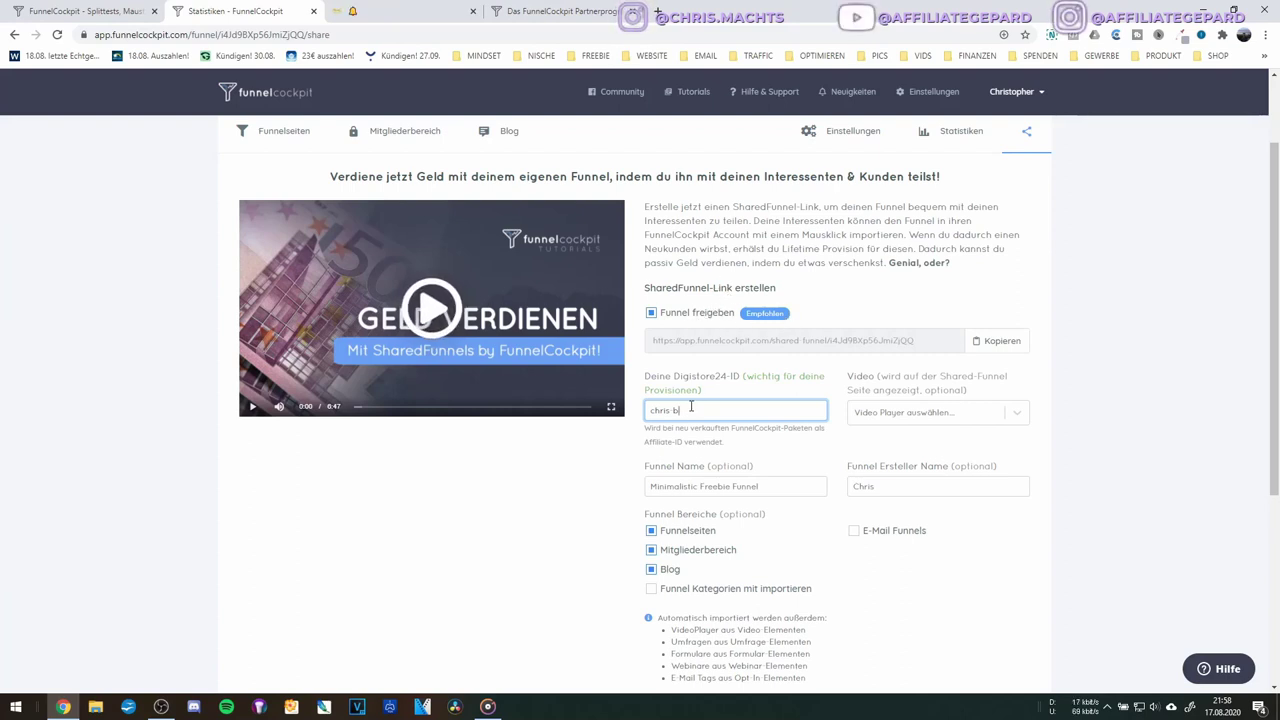
scroll(725, 492, down, 2)
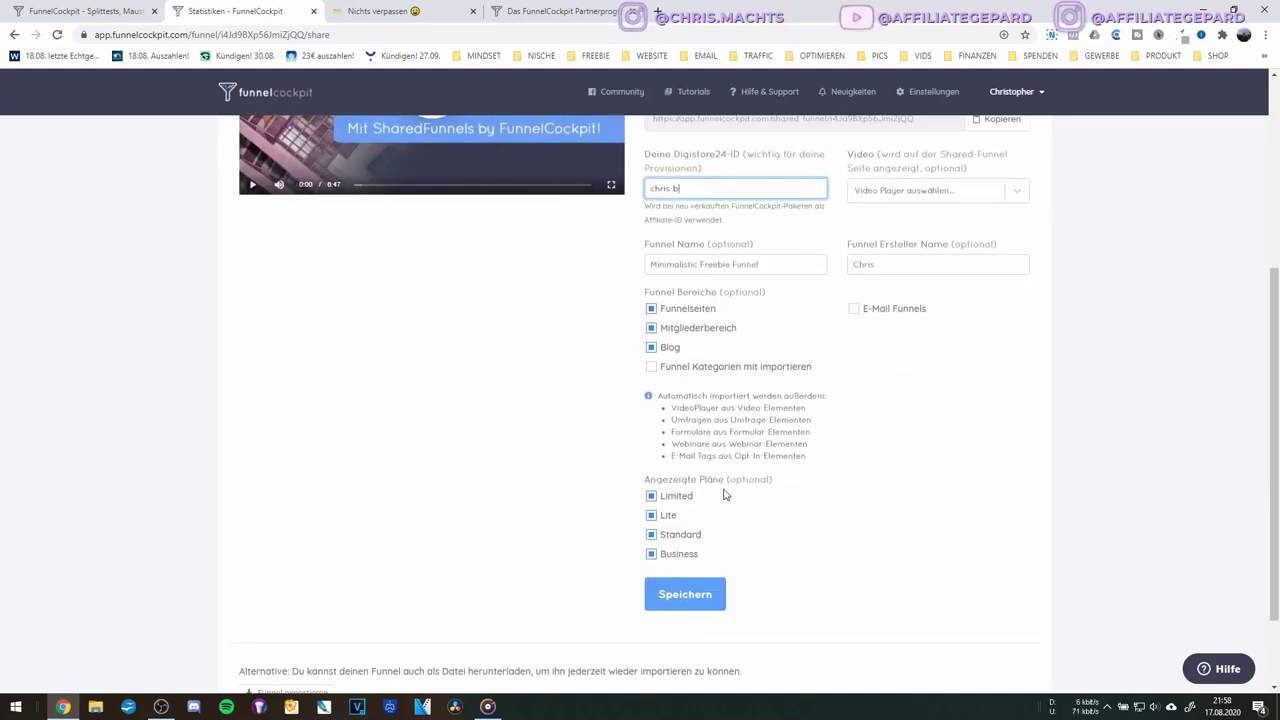
scroll(725, 492, down, 1)
click(725, 490)
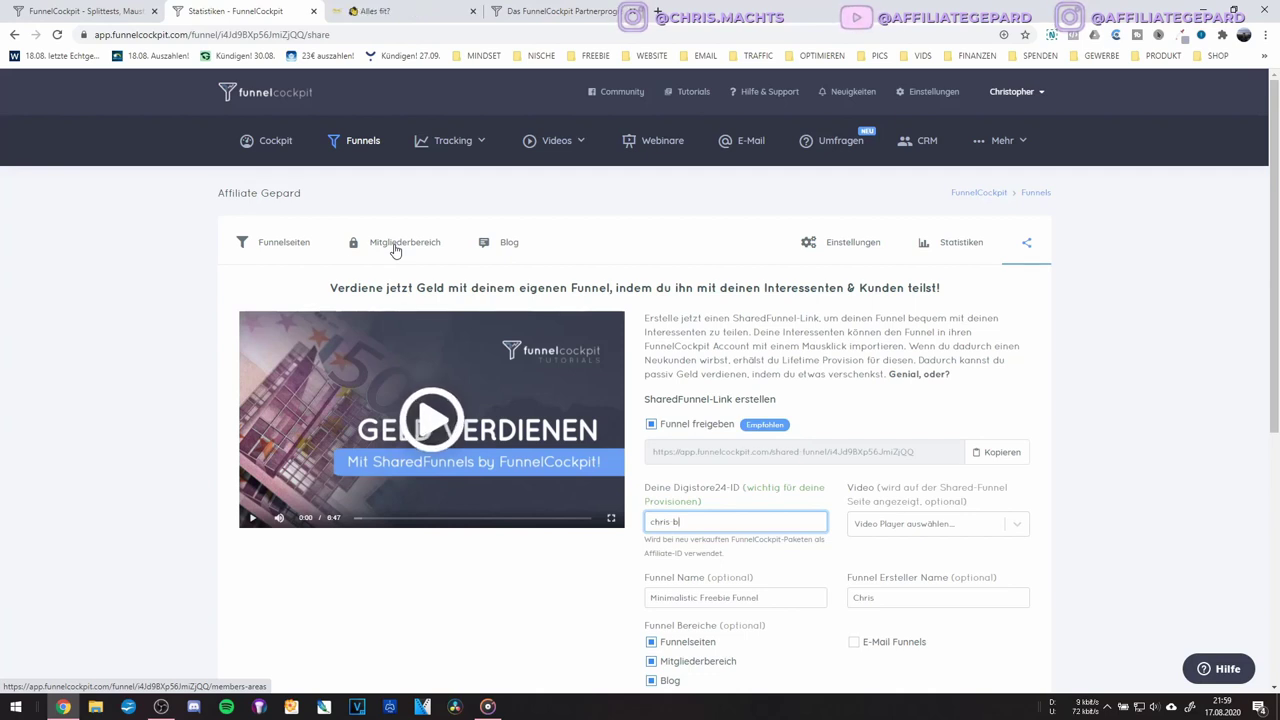
Return to the Funnelseiten, view the live Gepard Business page through to its feedback section, and close it
click(275, 253)
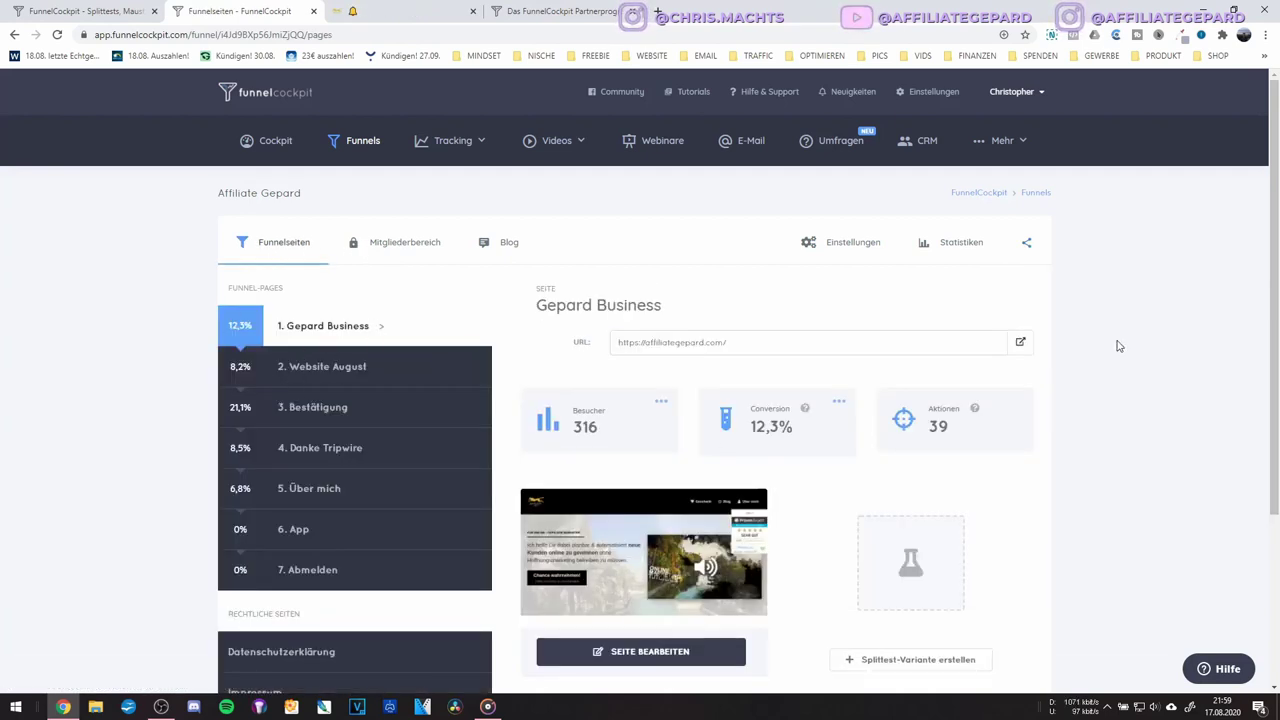
click(1020, 342)
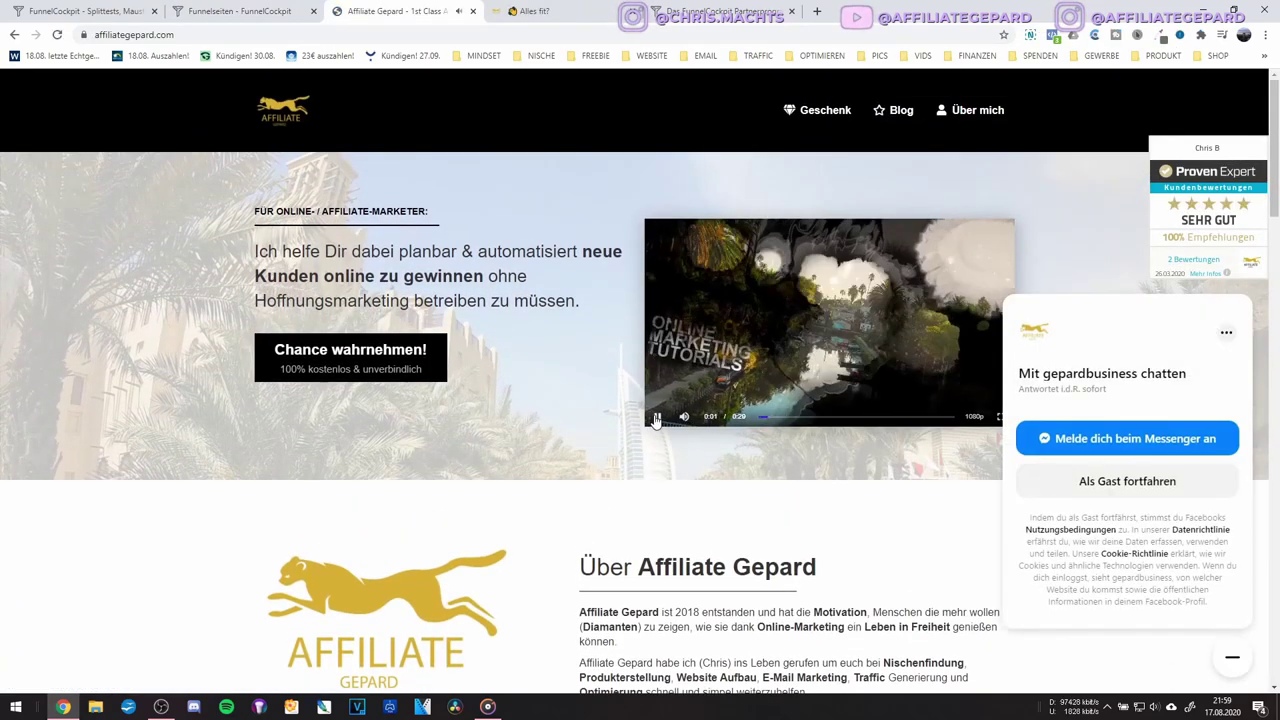
scroll(420, 172, down, 10)
scroll(419, 173, up, 4)
scroll(420, 172, down, 8)
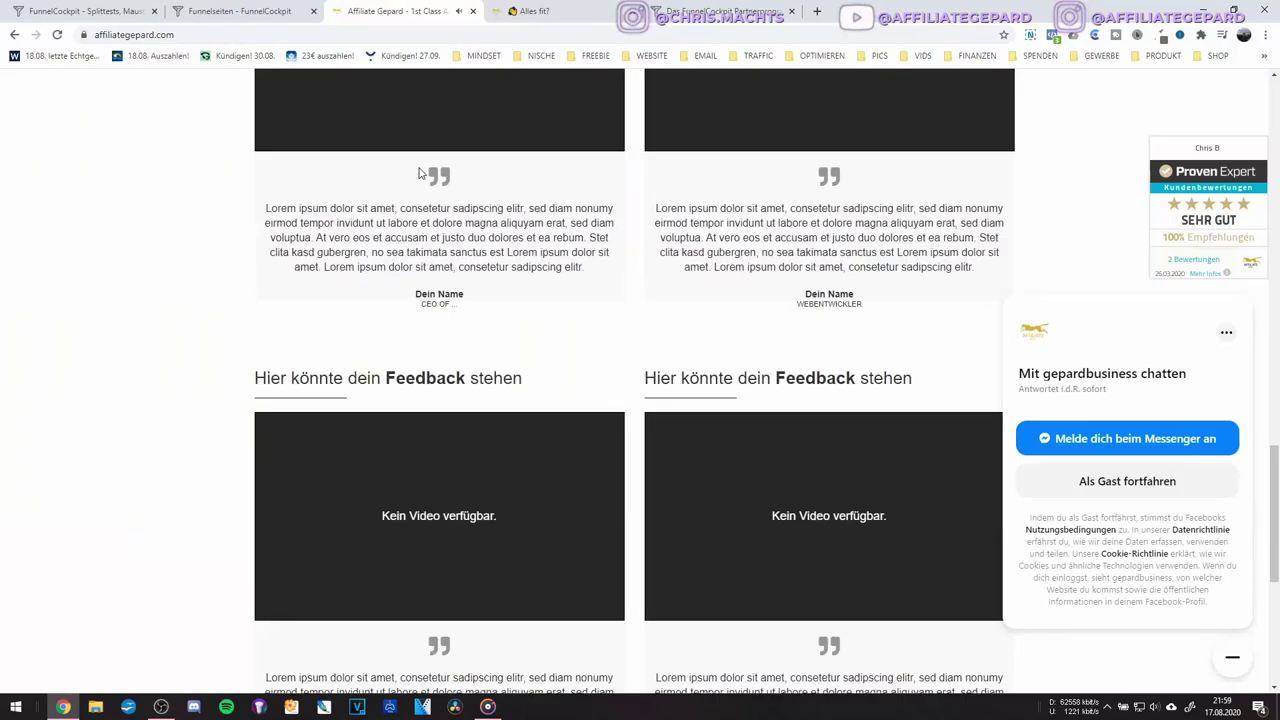
click(473, 11)
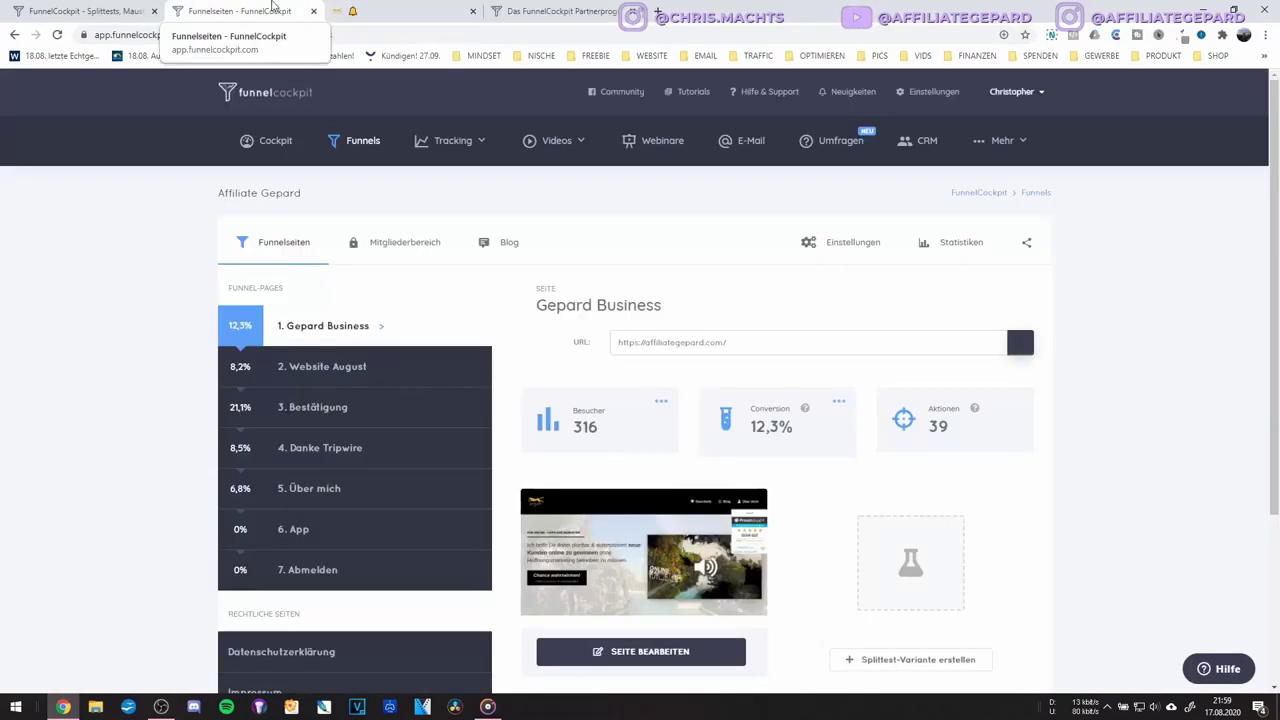
Select the Über mich funnel page, review its live version with the video overlay dismissed, and close it
click(324, 488)
click(1019, 343)
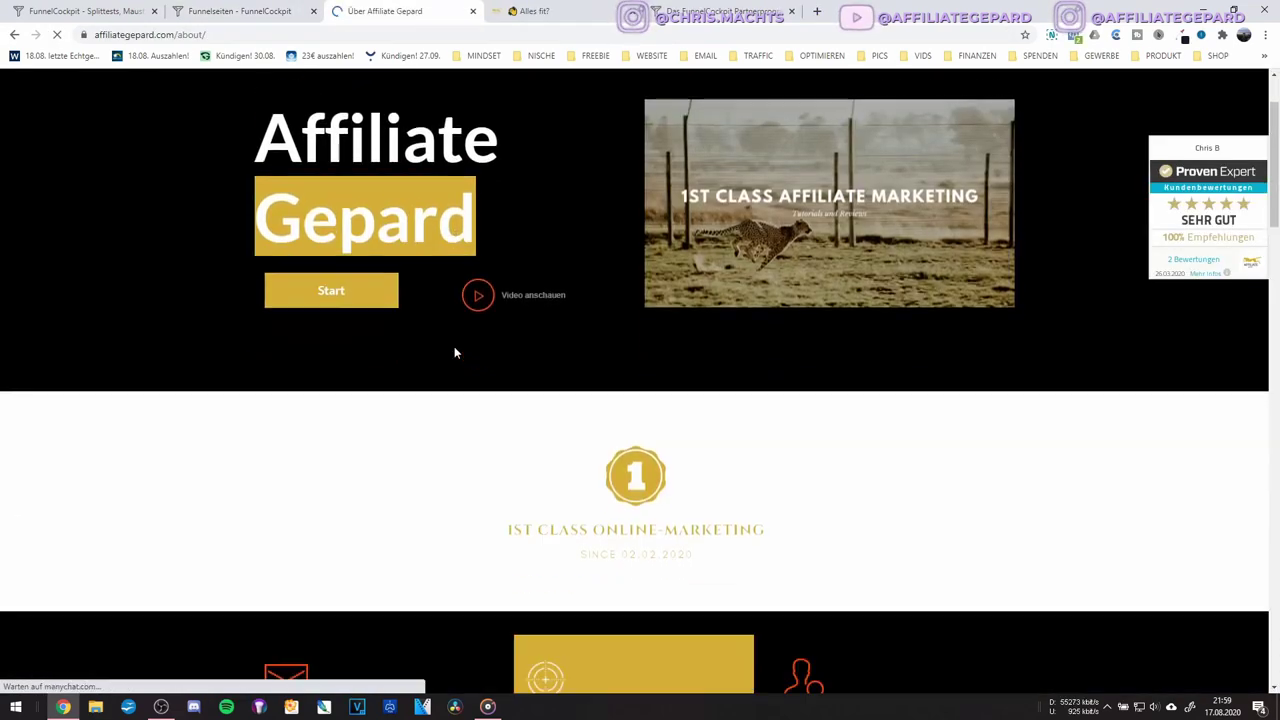
scroll(454, 346, down, 7)
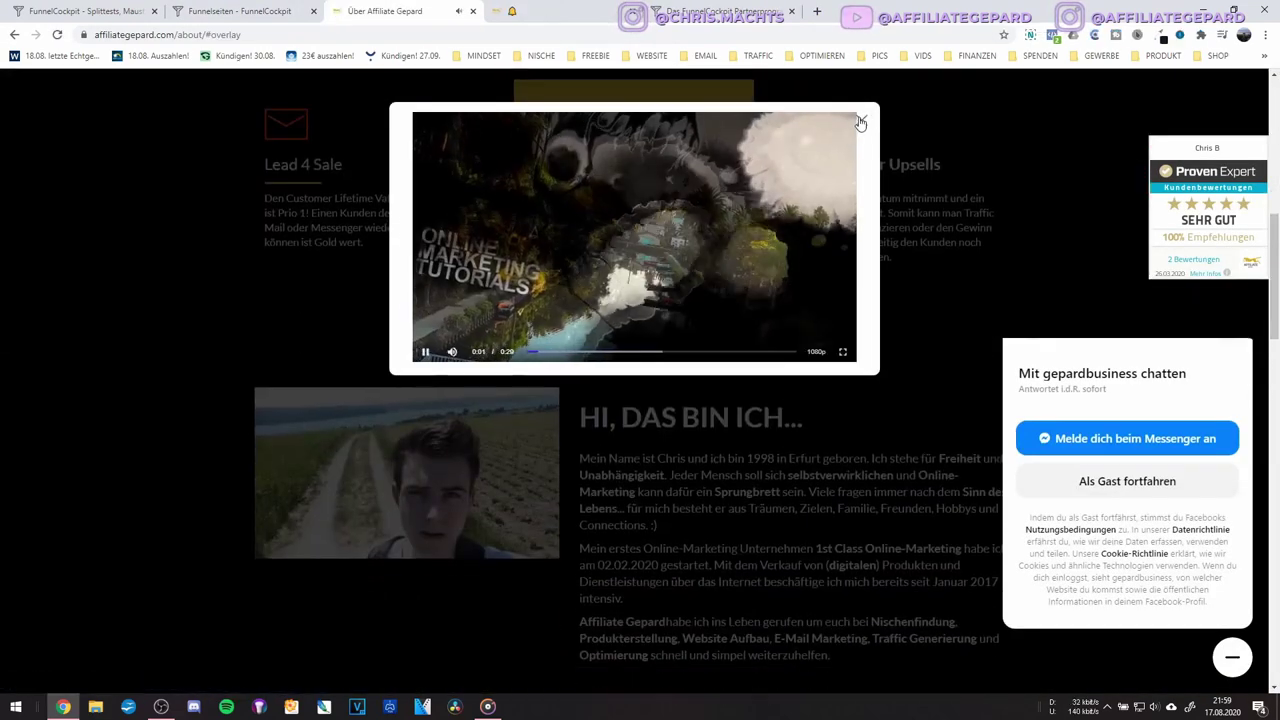
click(858, 124)
scroll(716, 292, down, 10)
scroll(562, 300, down, 3)
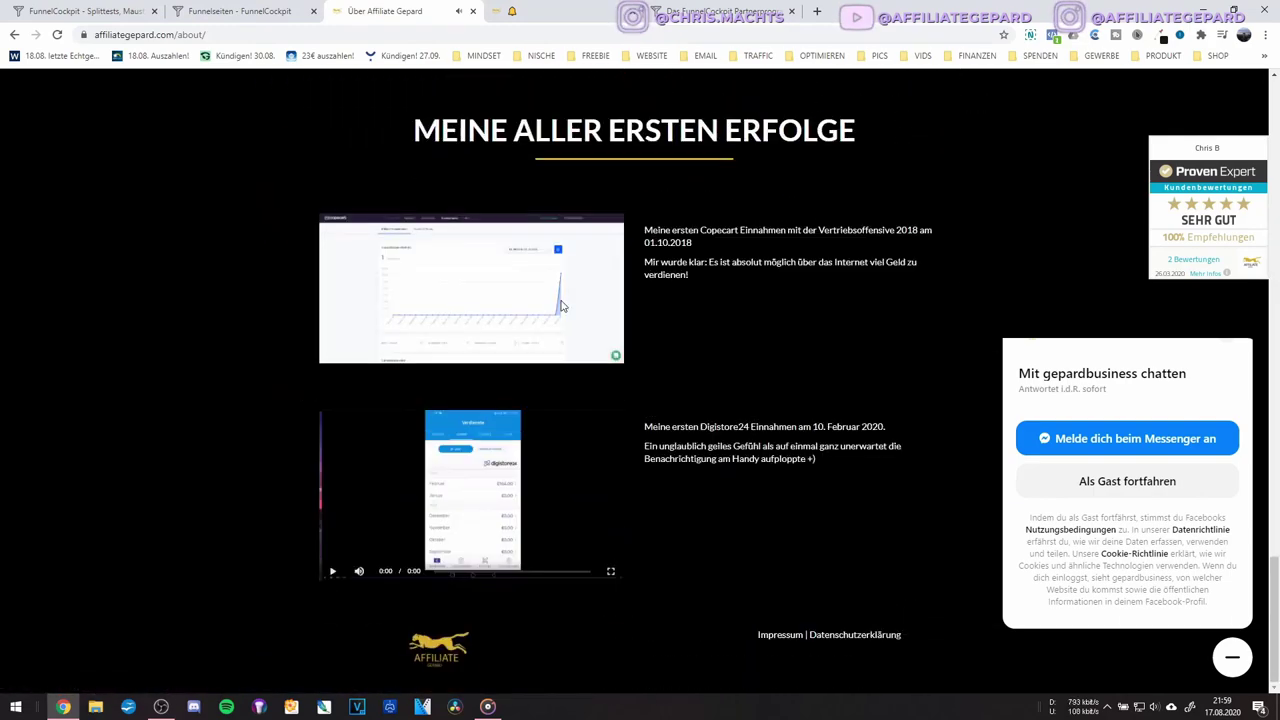
click(473, 11)
Look over the funnel page list, then open the Mitgliederbereich and examine the lessons in the 5 Website Diamanten module
scroll(351, 407, down, 2)
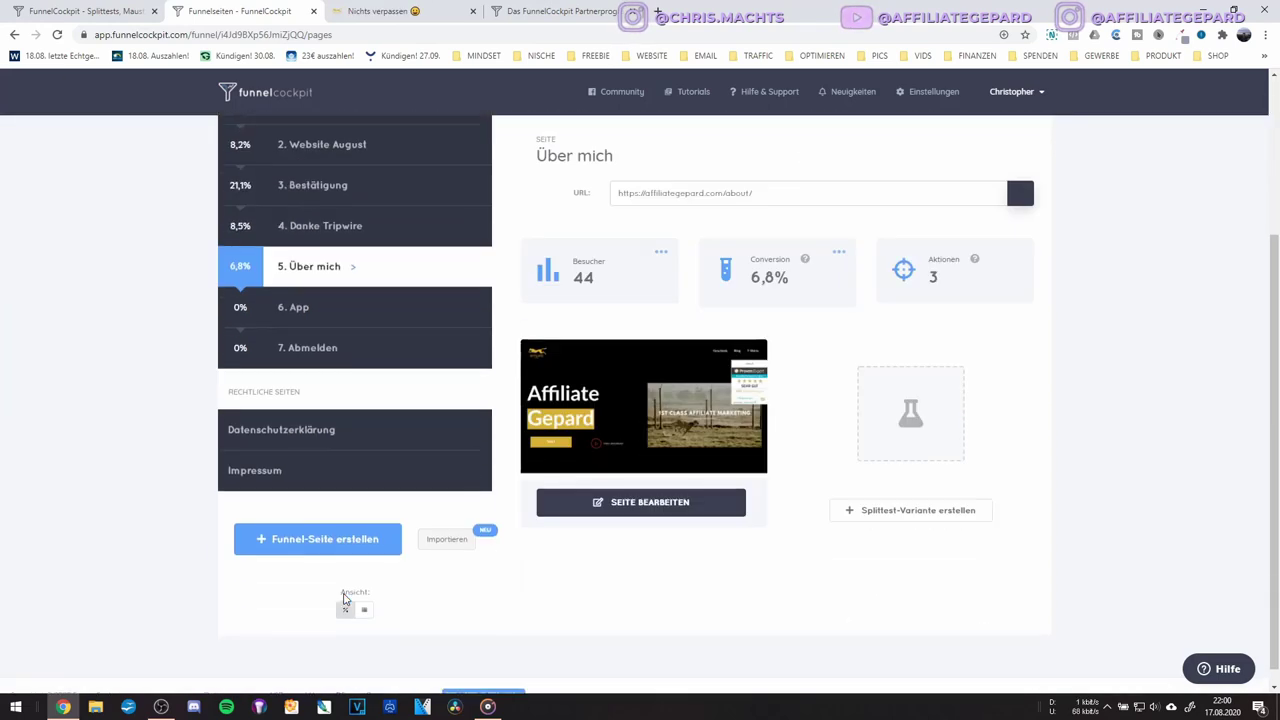
scroll(452, 465, up, 1)
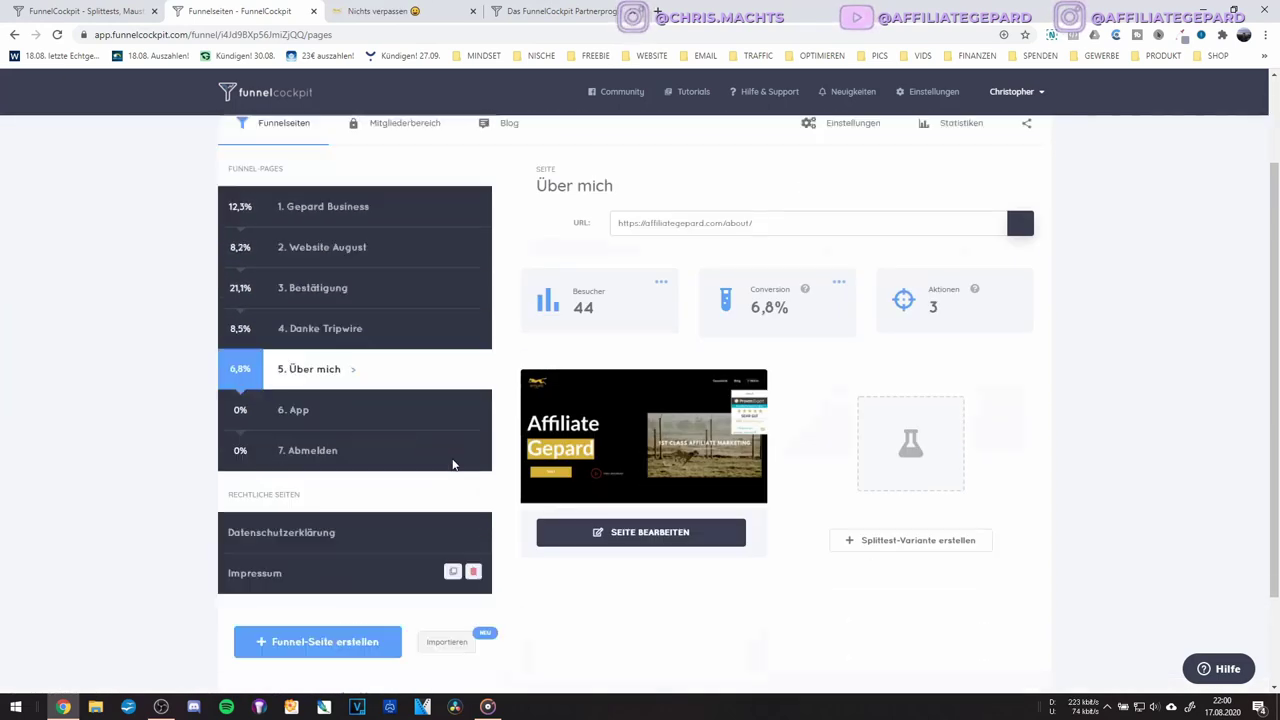
scroll(452, 465, up, 1)
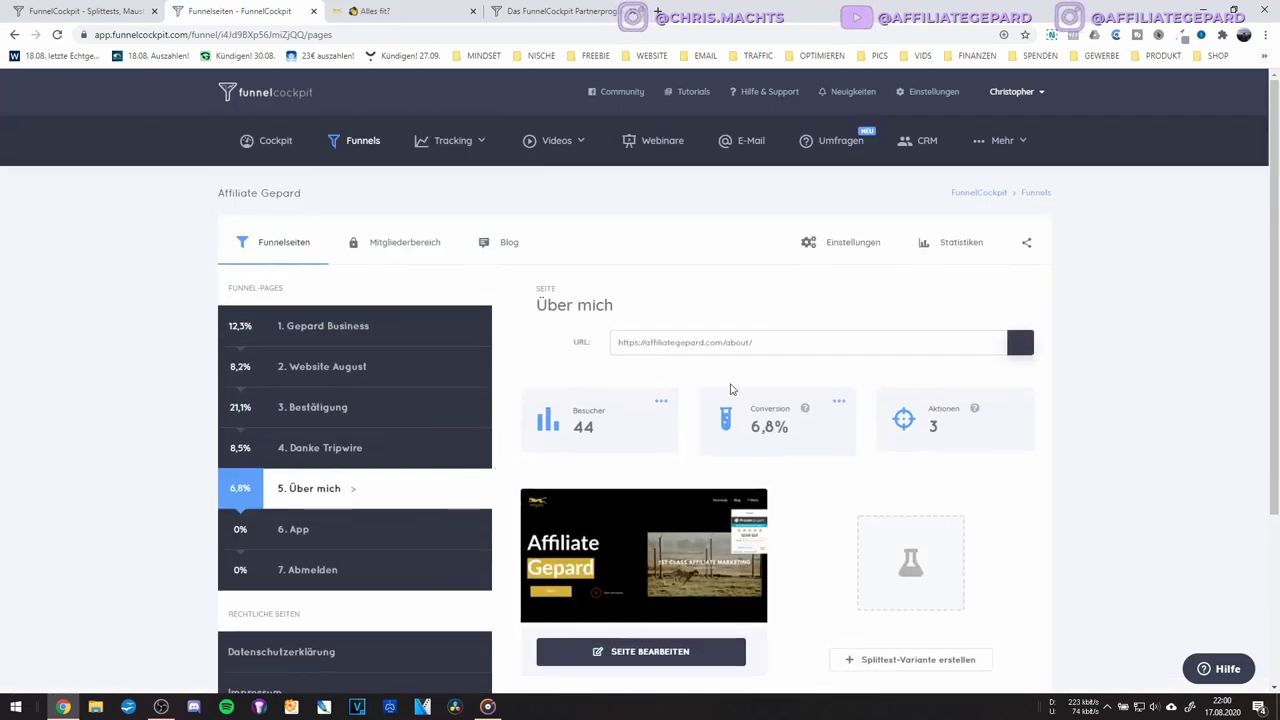
click(398, 244)
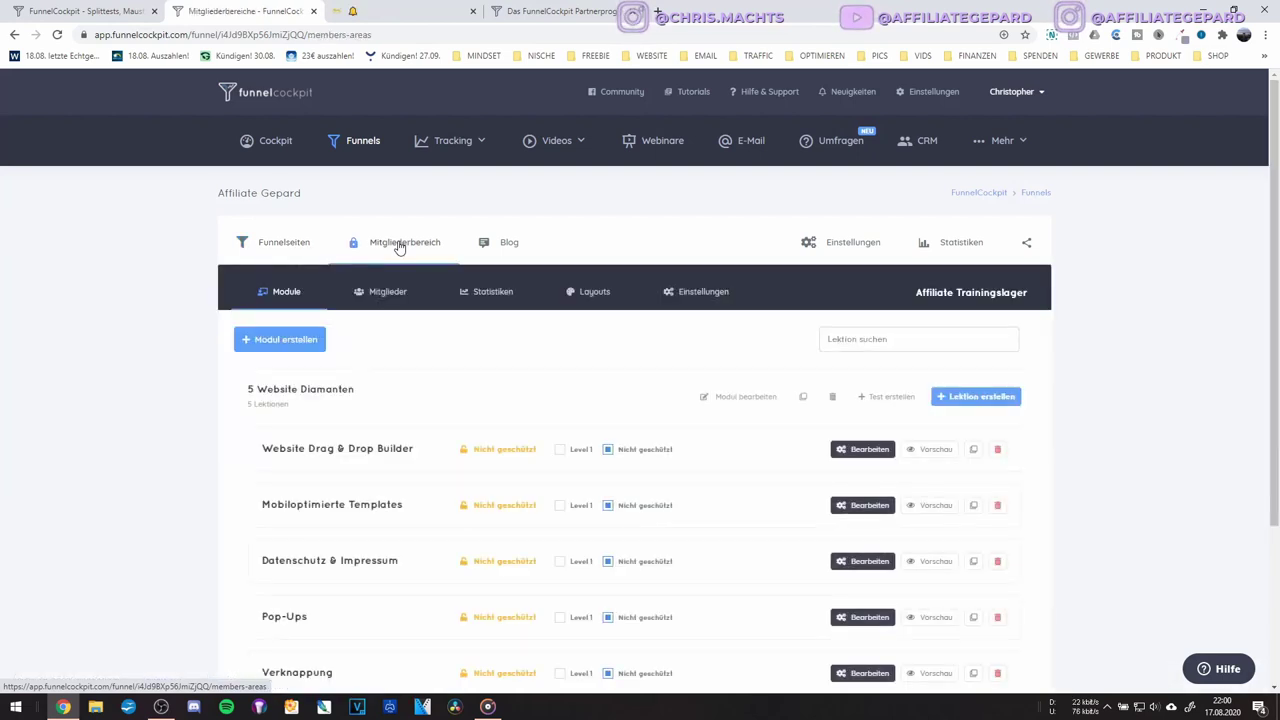
scroll(656, 380, down, 1)
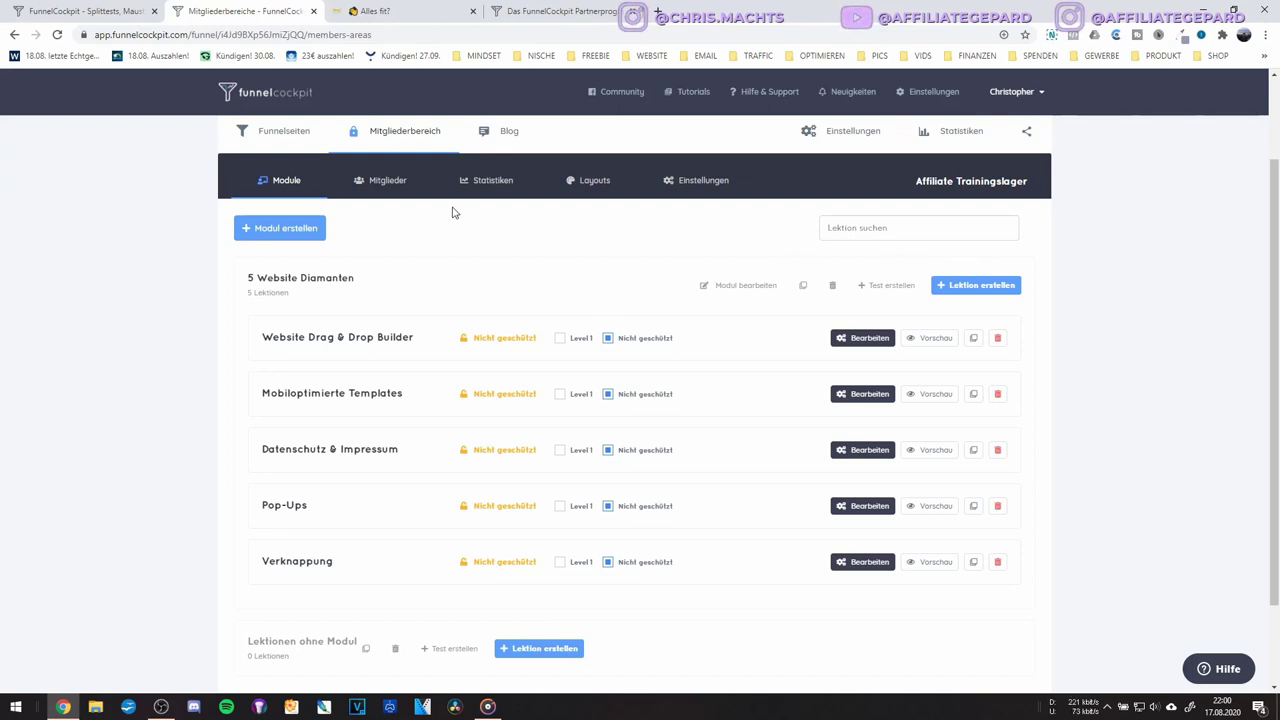
scroll(930, 312, up, 2)
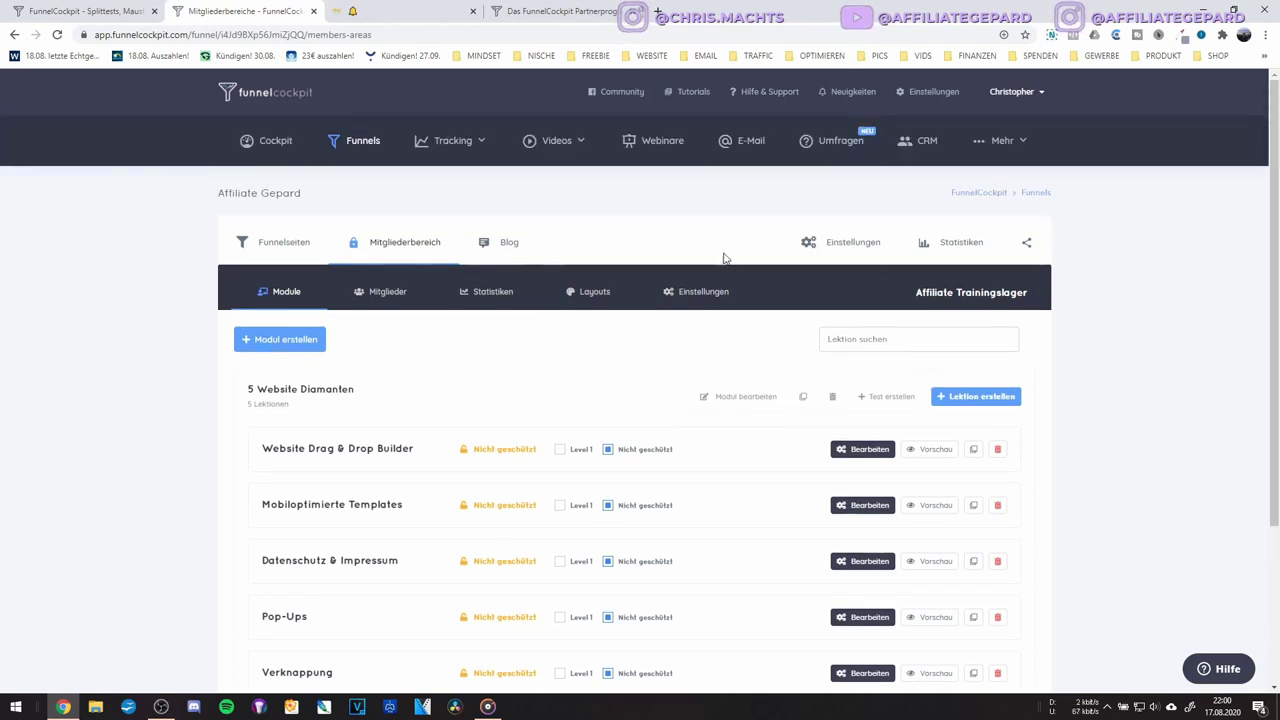
In the browser tab with the live Danke Tripwire page, load the members' lesson at affiliategepard.com/baukasten
click(360, 12)
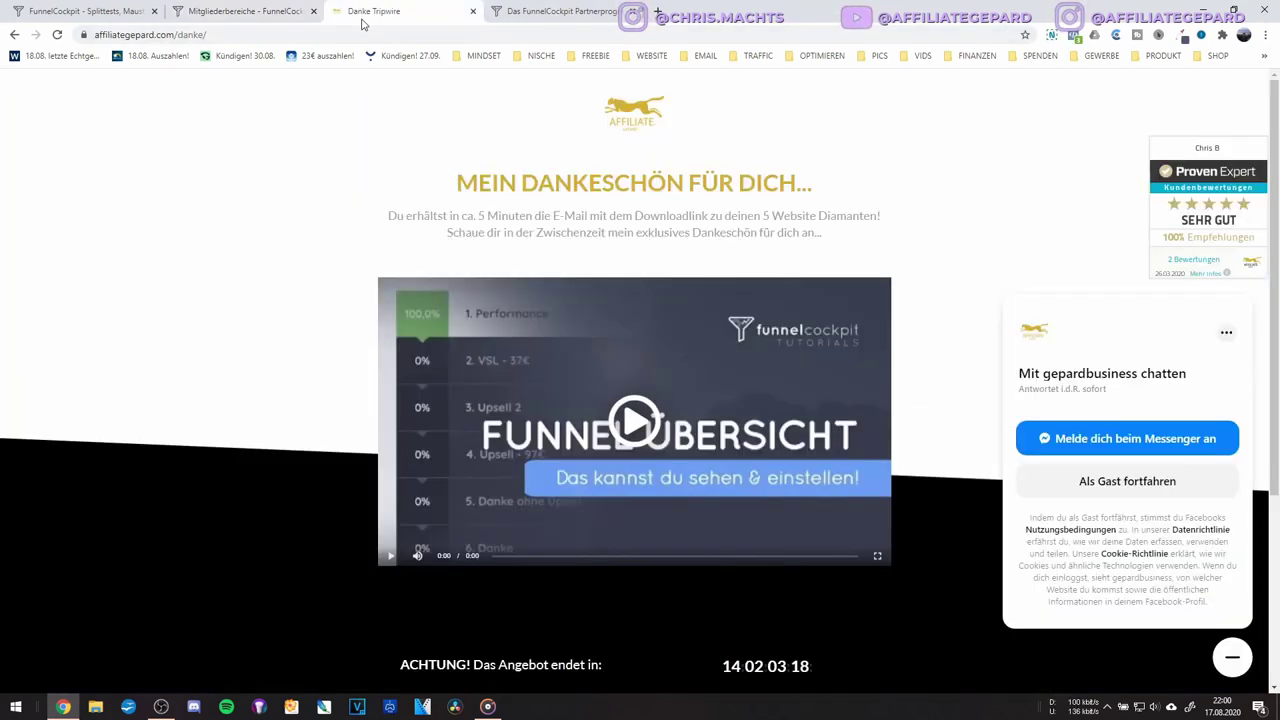
click(320, 28)
click(320, 28)
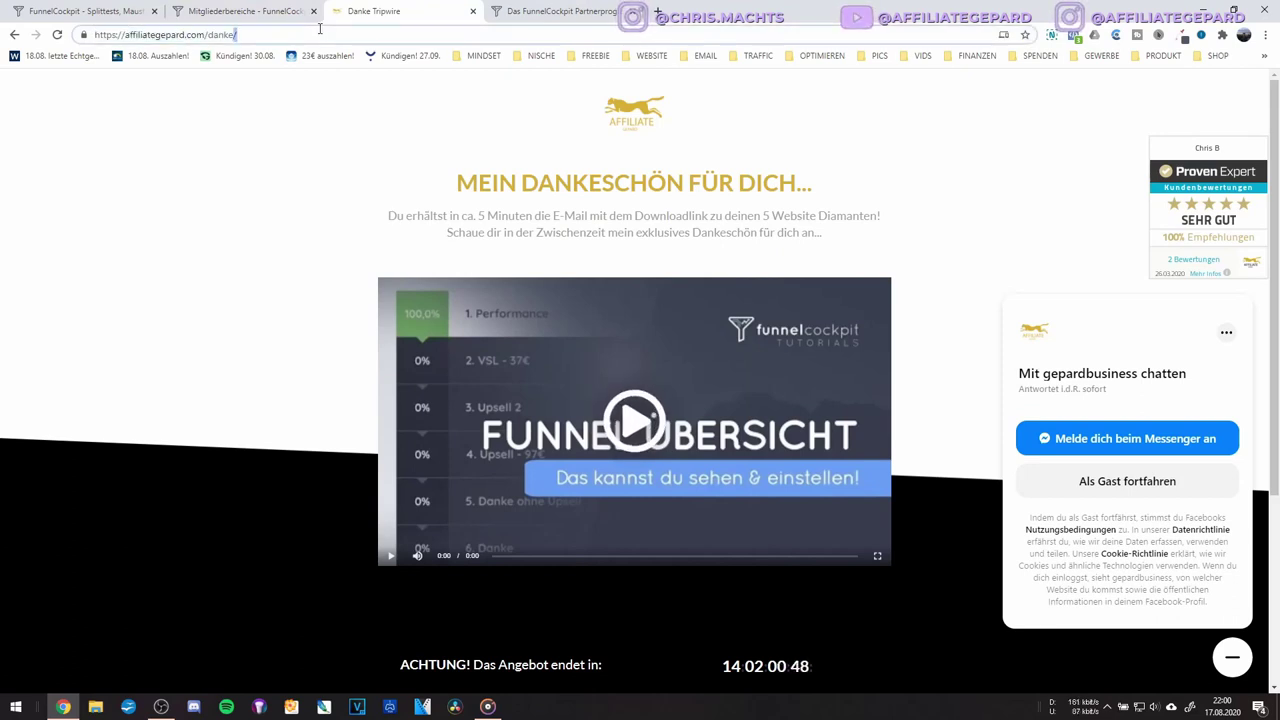
key(BackSpace)
key(BackSpace)
key(BackSpace)
key(BackSpace)
key(BackSpace)
key(BackSpace)
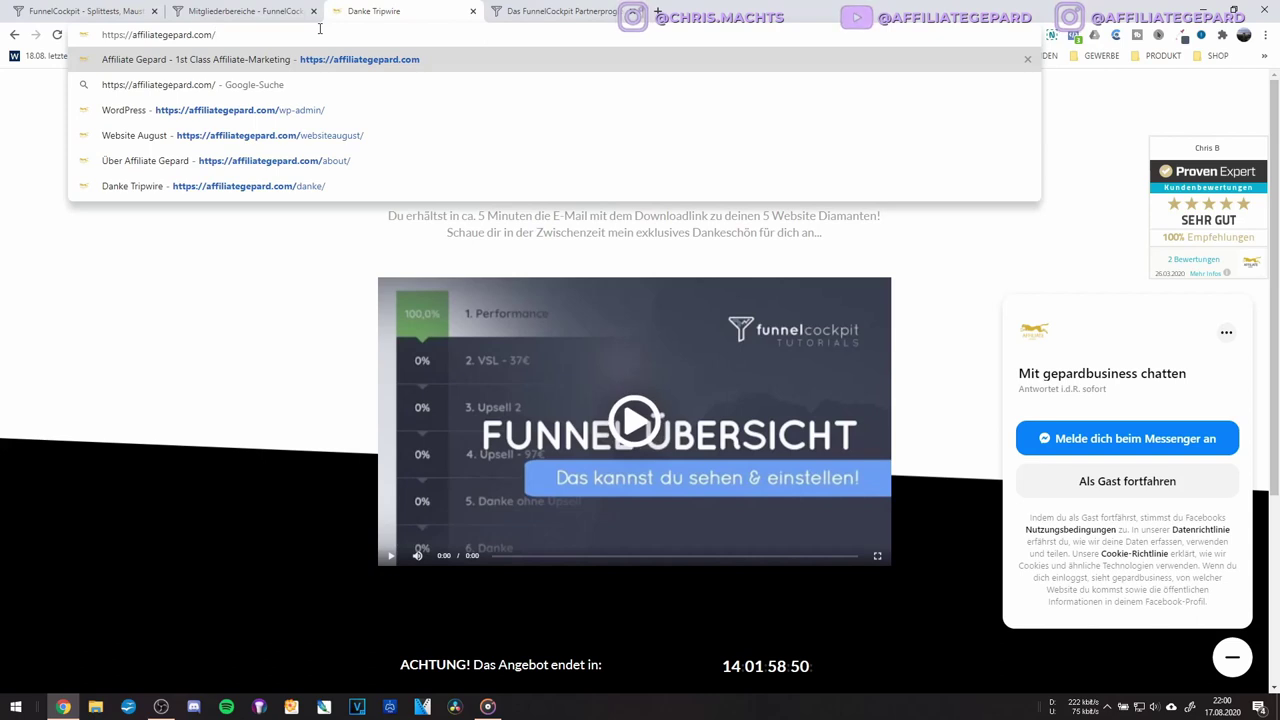
text(baukasten)
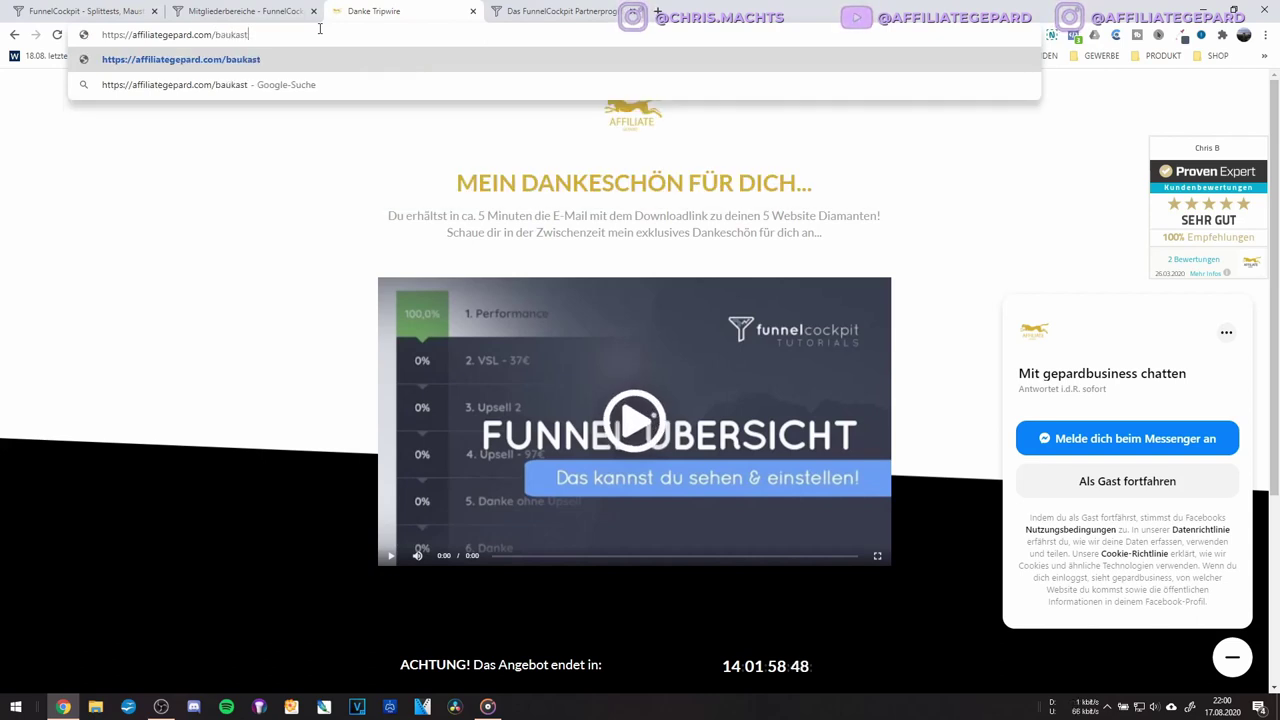
key(Return)
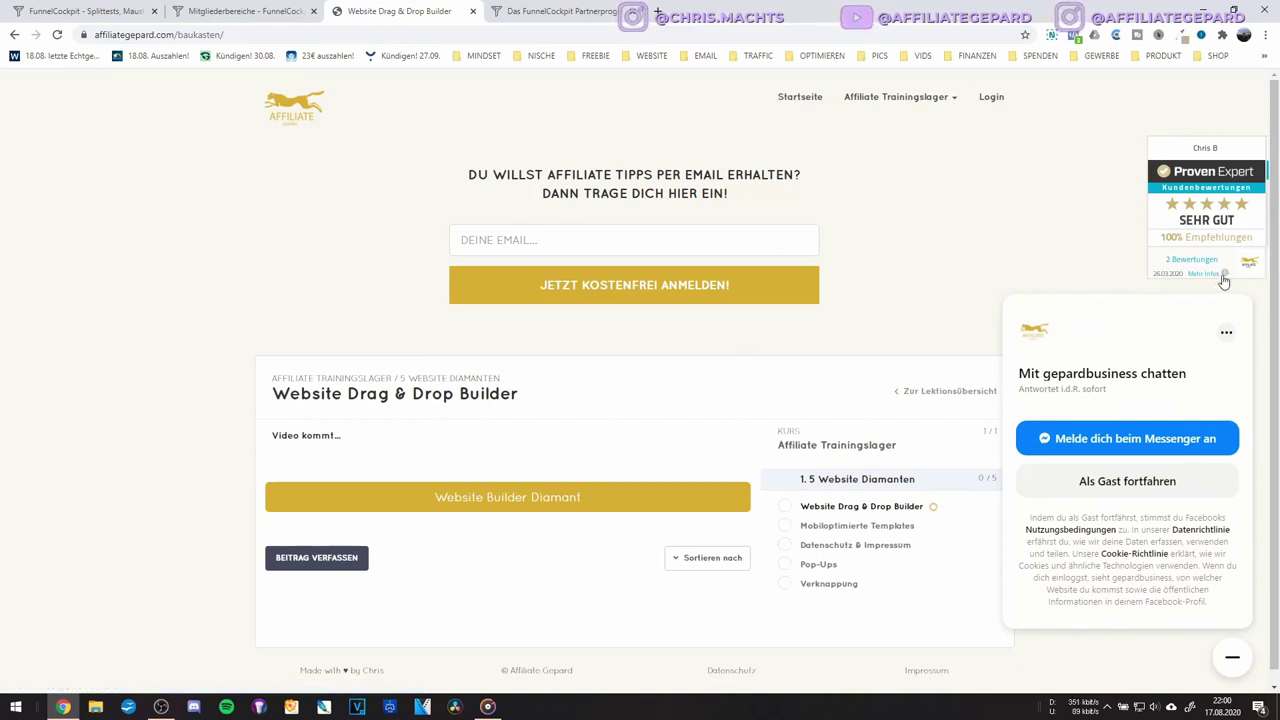
Examine the Website Drag & Drop Builder lesson, highlighting its "Video kommt..." placeholder, and minimise the Messenger chat window
scroll(1022, 461, down, 1)
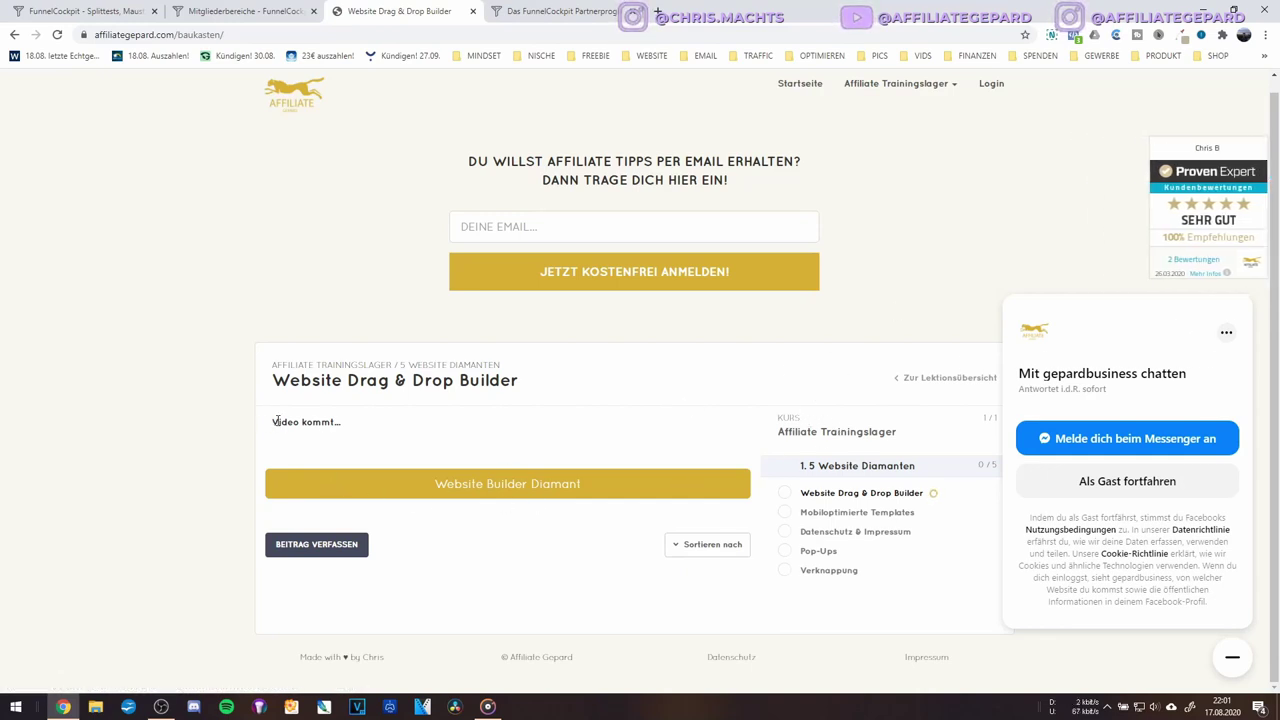
triple_click(310, 431)
triple_click(312, 431)
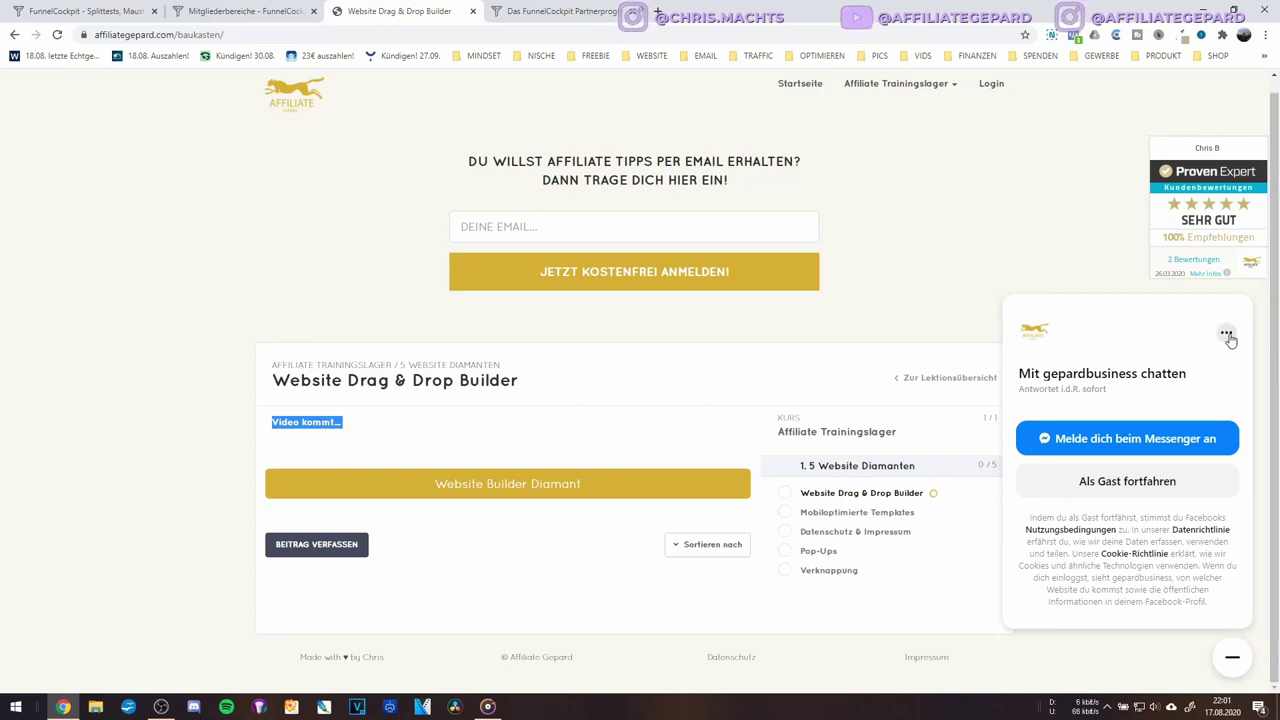
click(1053, 241)
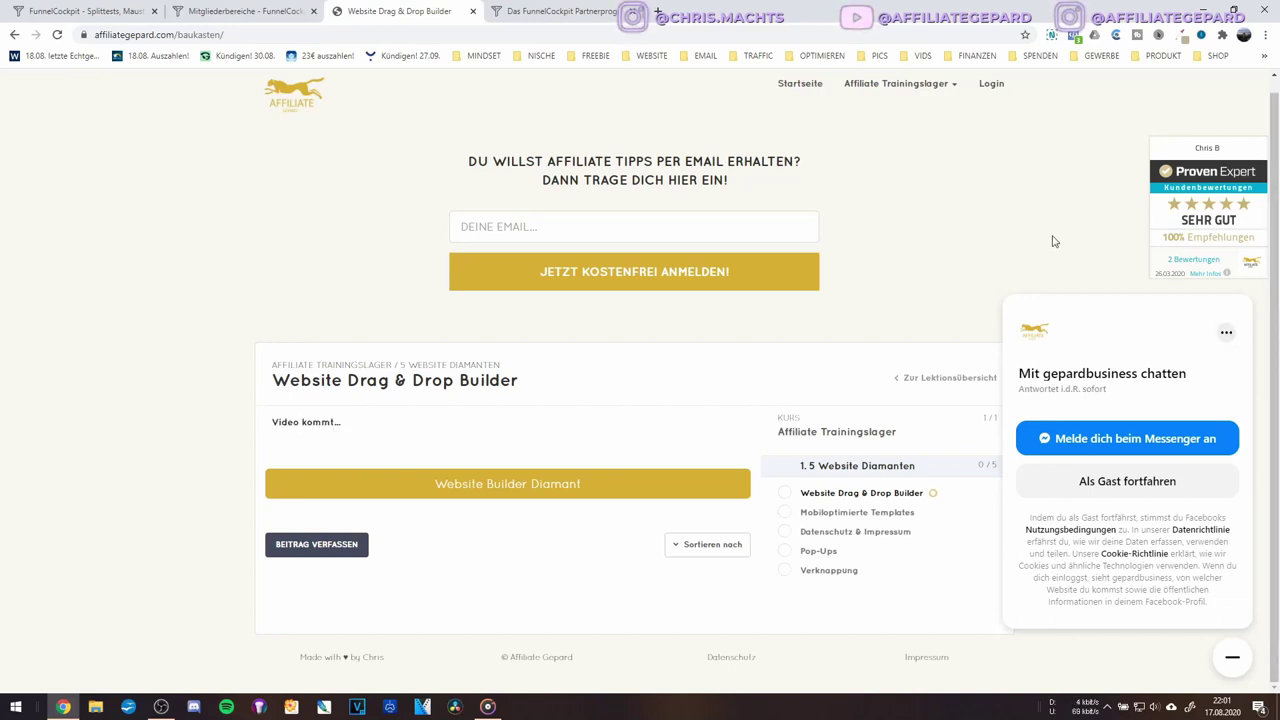
triple_click(333, 422)
drag(347, 430, 277, 420)
click(338, 432)
triple_click(336, 430)
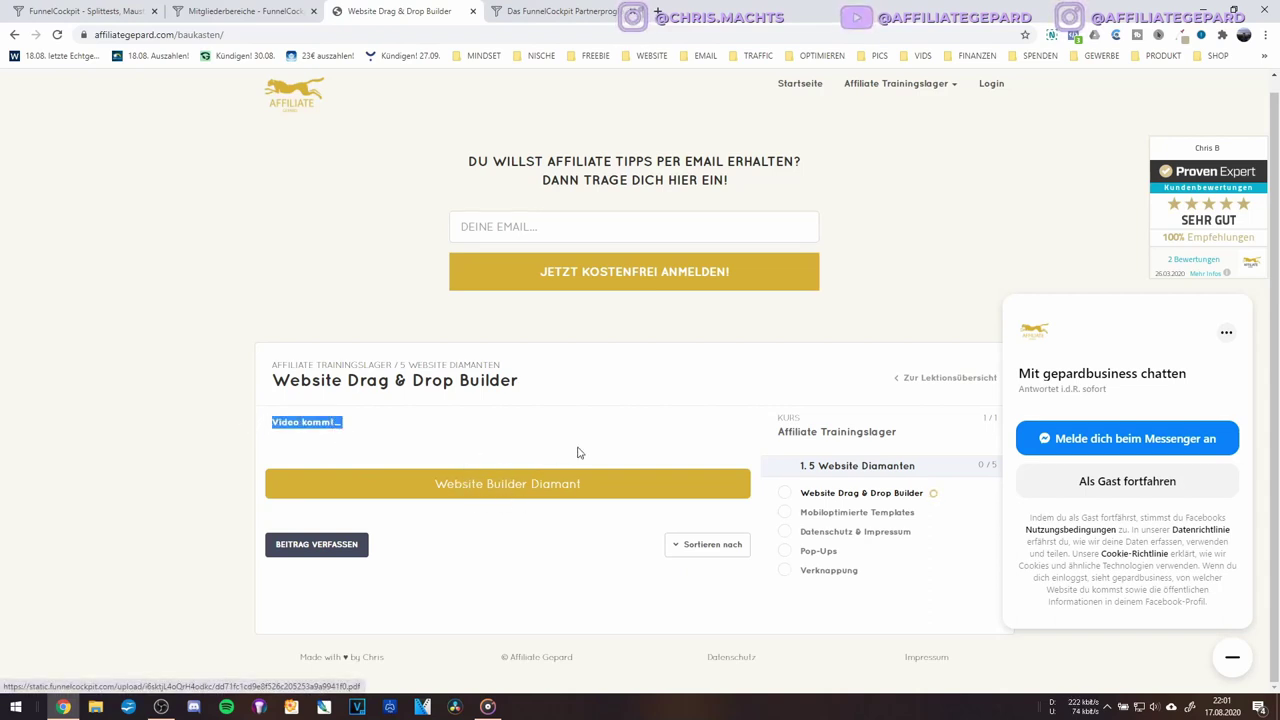
click(1232, 658)
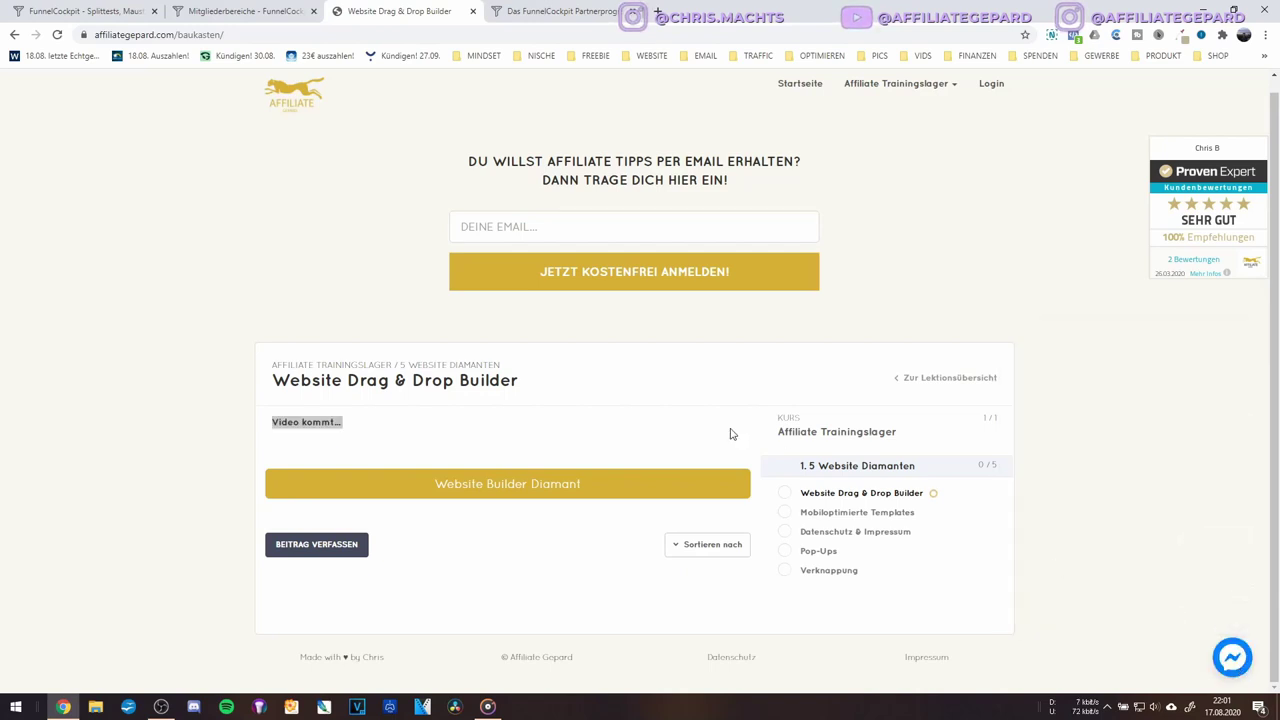
click(426, 436)
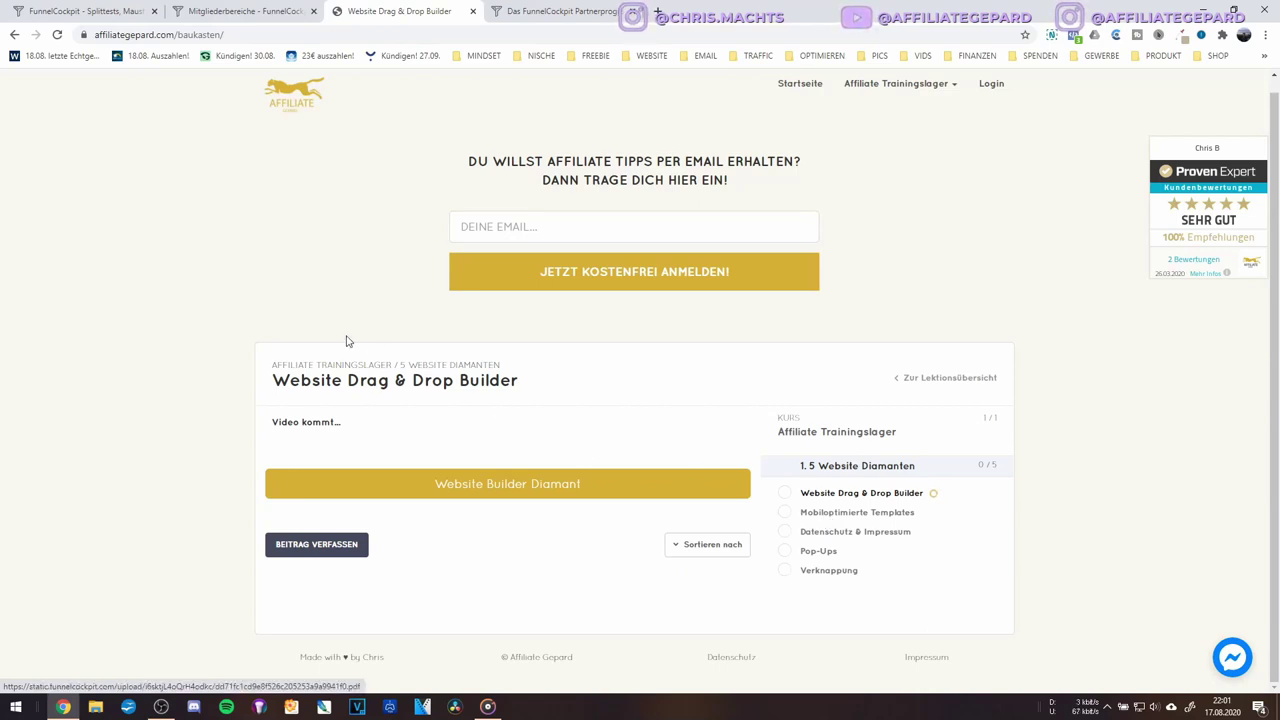
Open the Mobiloptimierte Templates lesson, view its Templates Diamant PDF, and return to the lesson
click(852, 518)
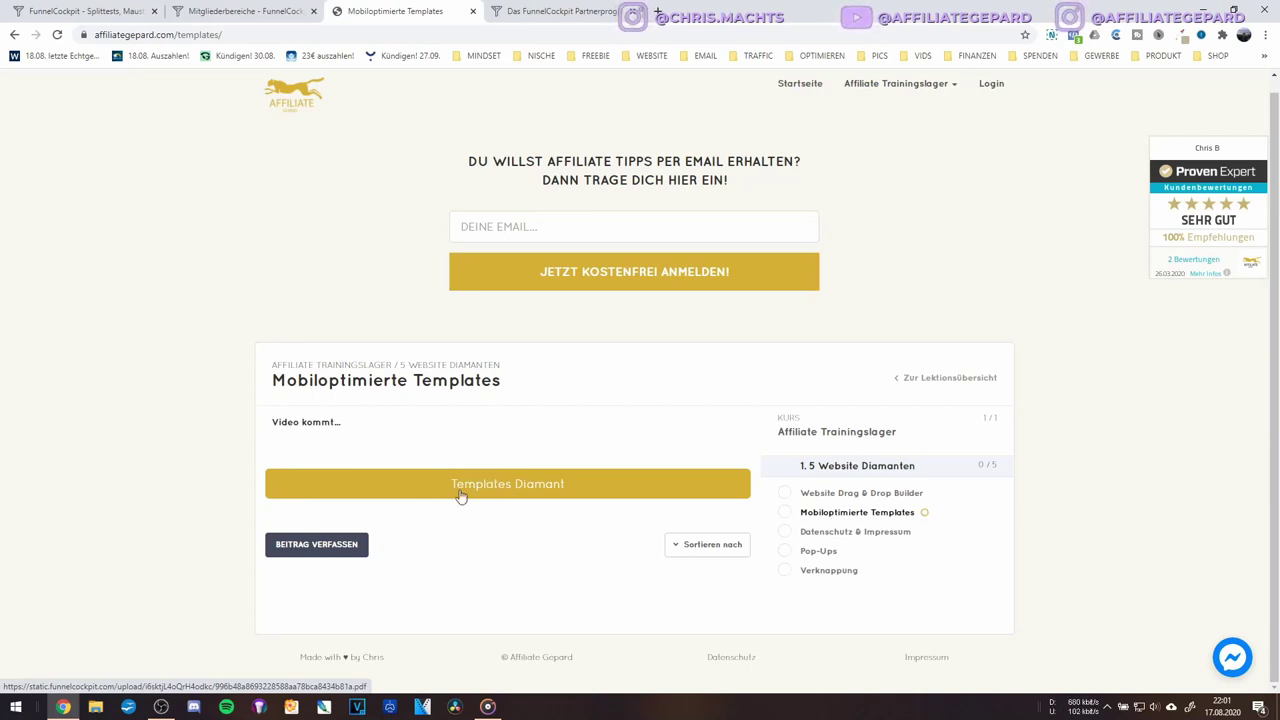
click(497, 488)
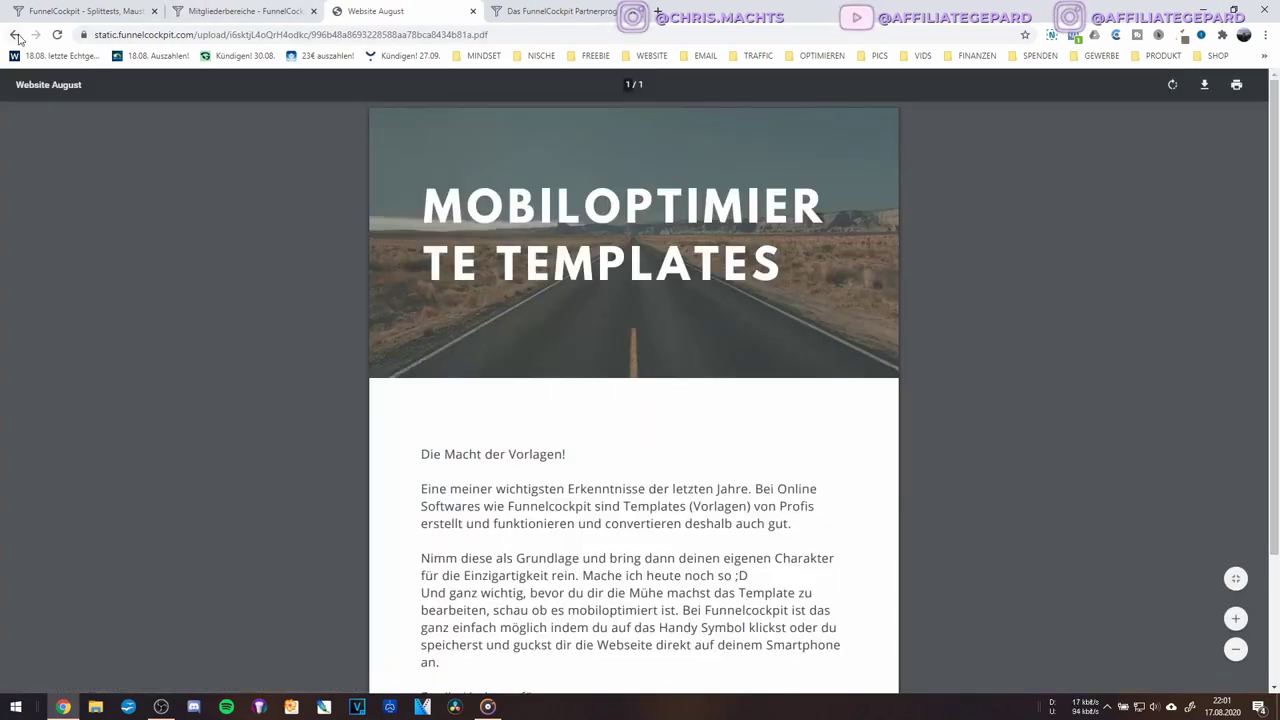
click(15, 35)
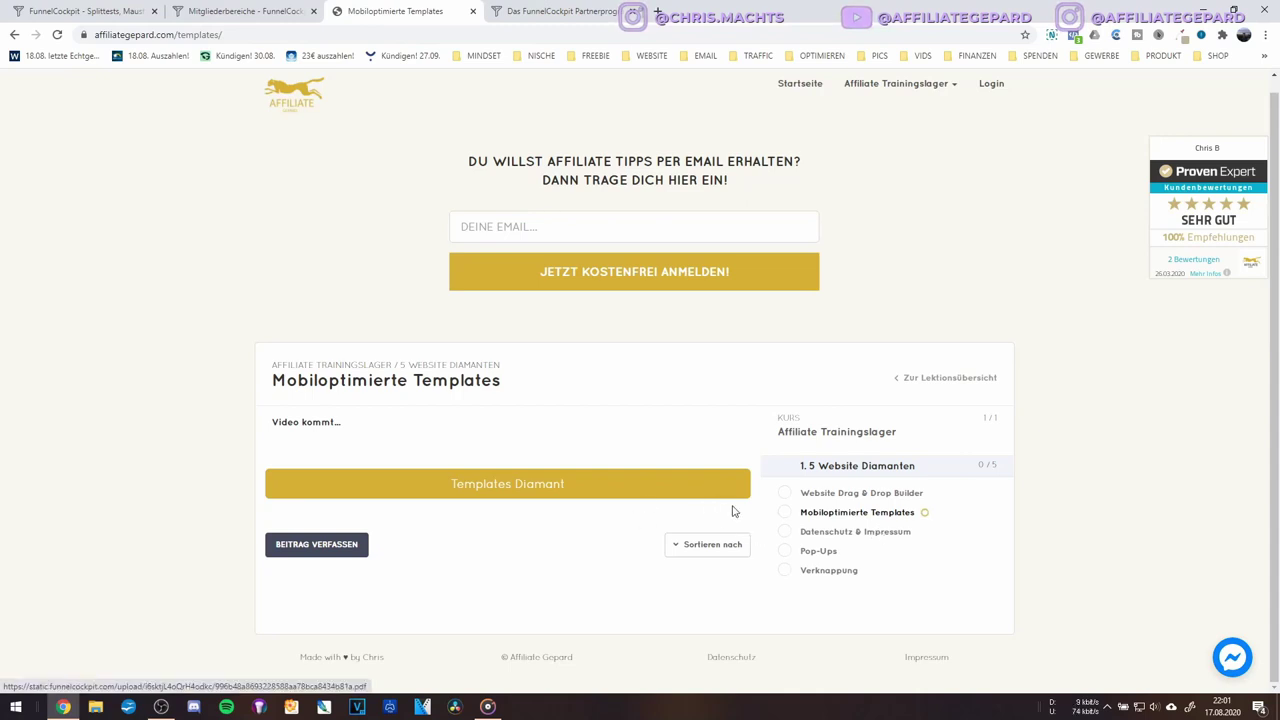
Look through the Datenschutz & Impressum, Pop-Ups and Verknappung lessons, highlighting the "Video kommt..." placeholder in the last one
click(832, 537)
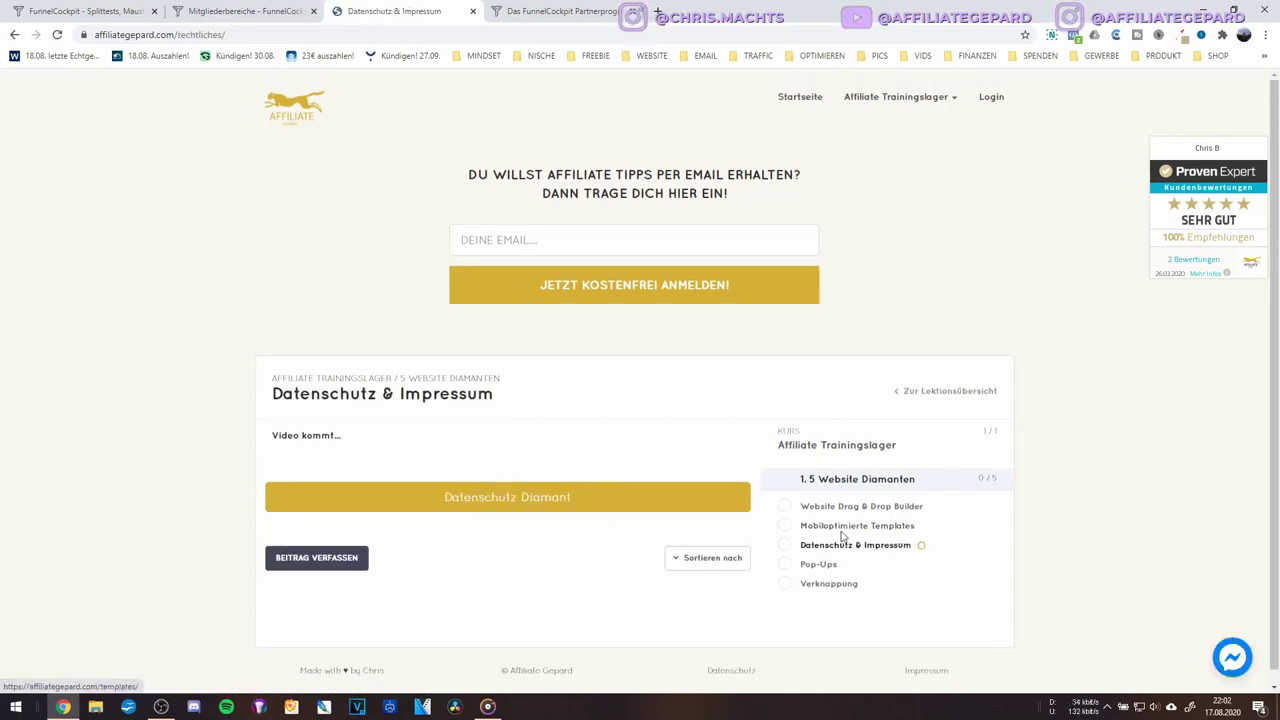
click(812, 565)
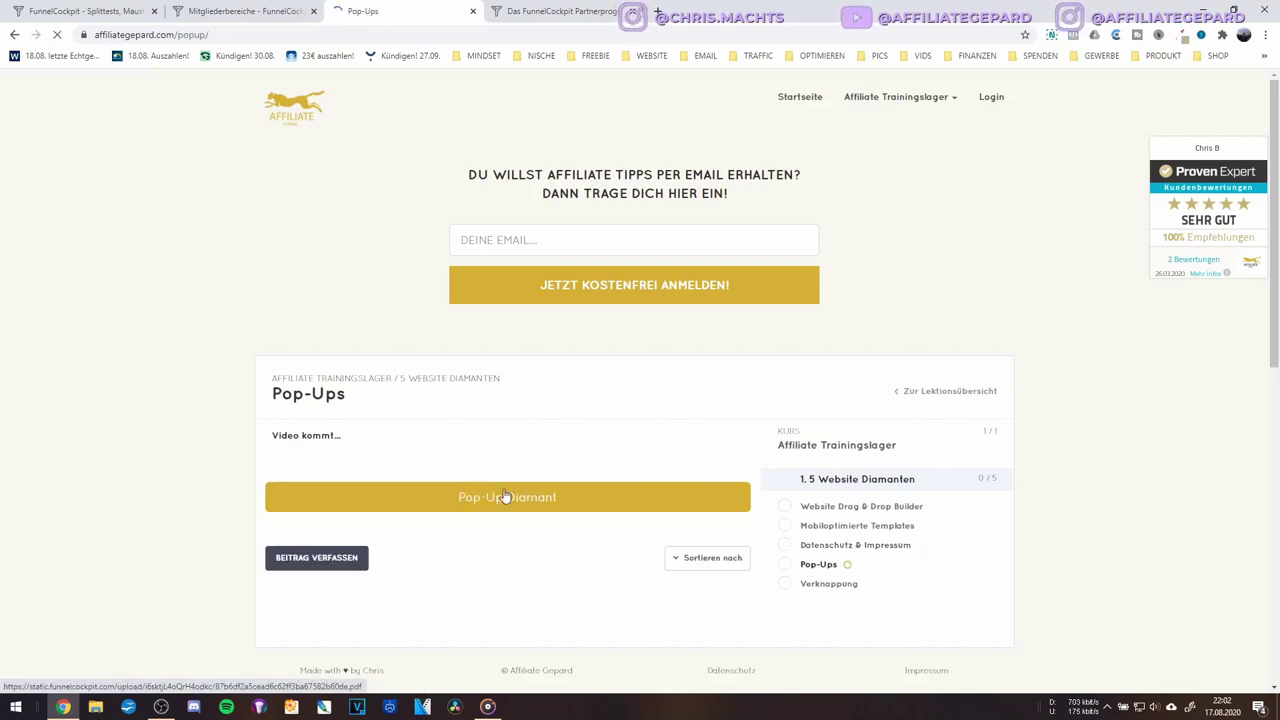
click(843, 585)
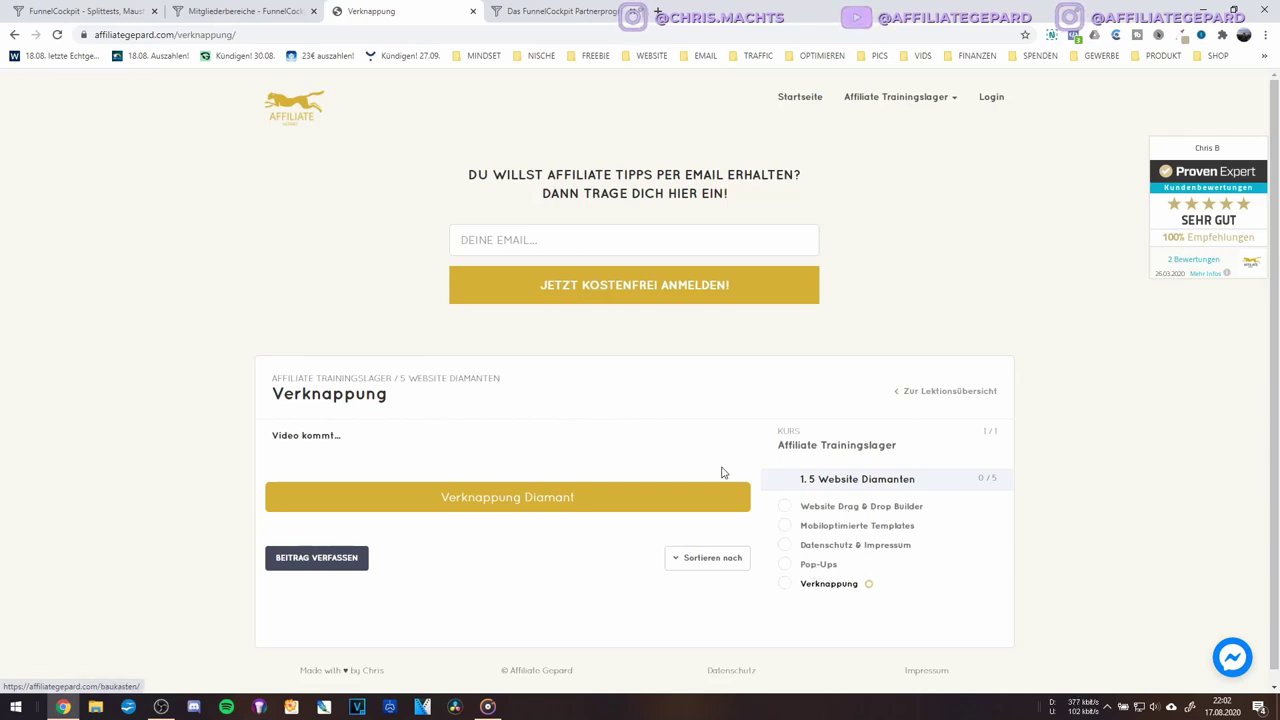
triple_click(313, 436)
click(316, 440)
double_click(318, 436)
click(427, 455)
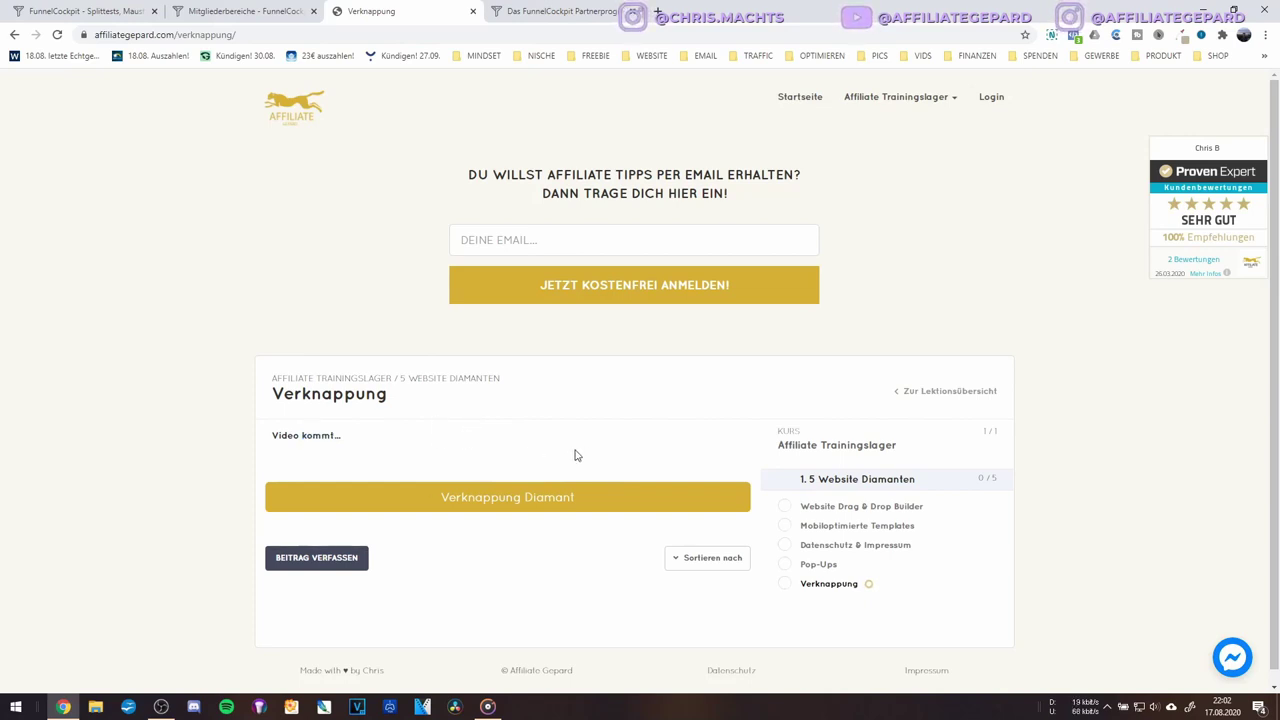
Return to the FunnelCockpit members' area tab, open the funnel's Blog section and preview the live blog
click(199, 8)
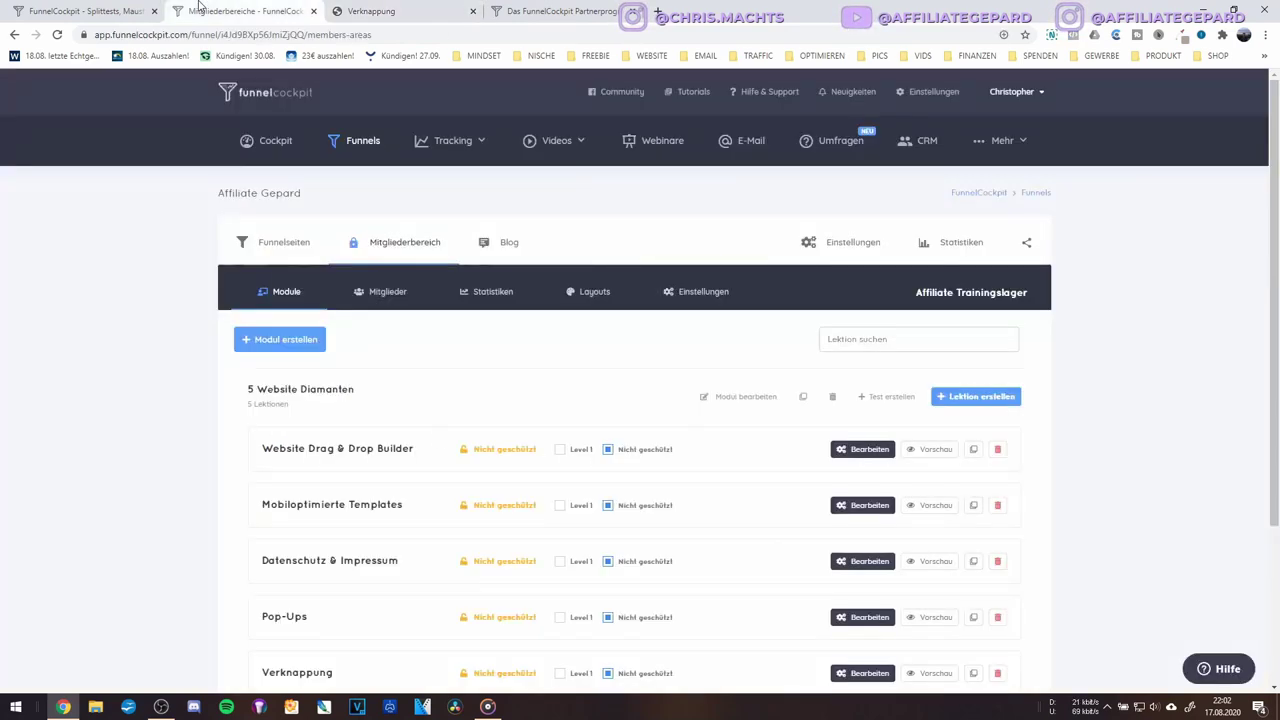
click(512, 244)
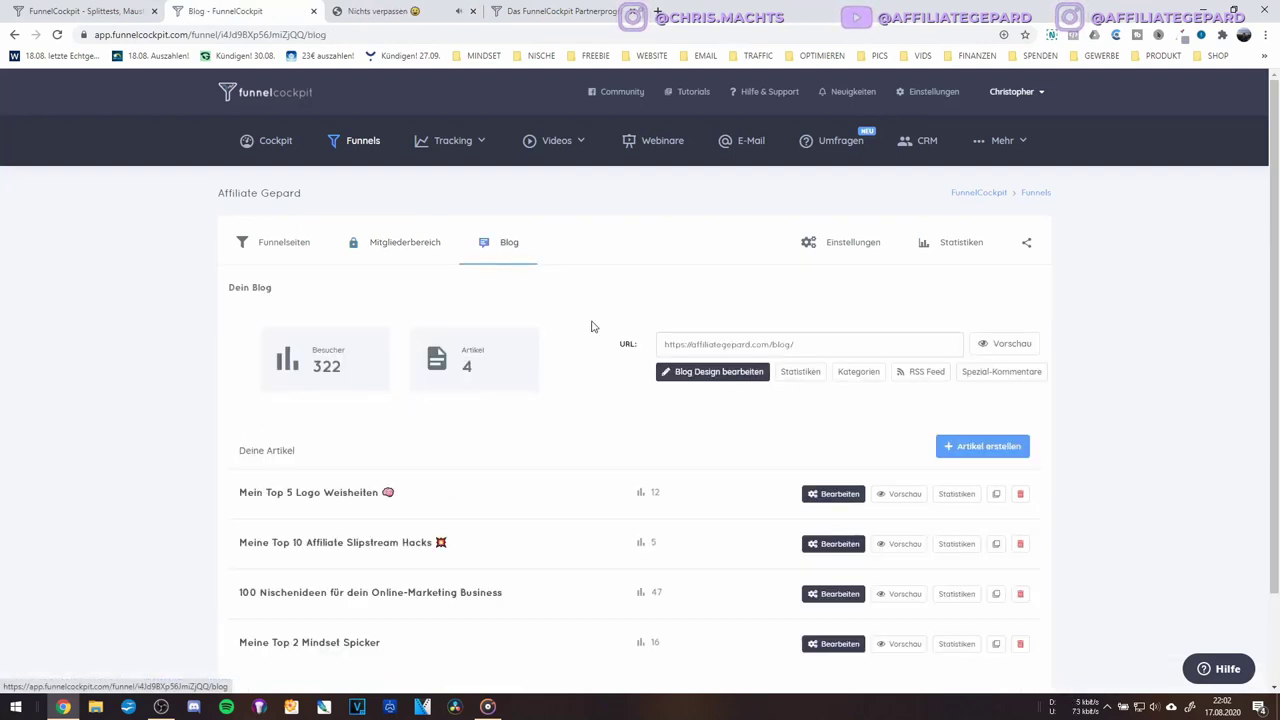
click(1008, 346)
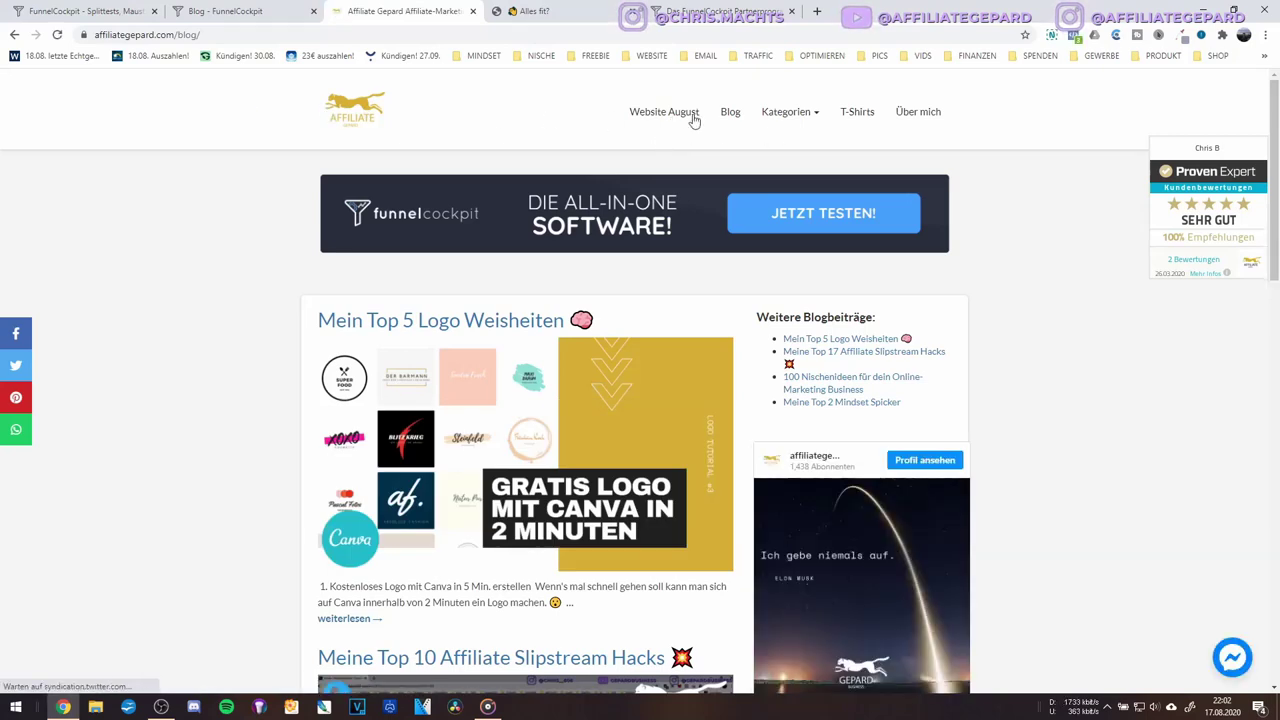
Examine the live blog's category menu, article list, Instagram and Twitter feeds, and the advertising banners down to the footer
click(792, 114)
click(792, 114)
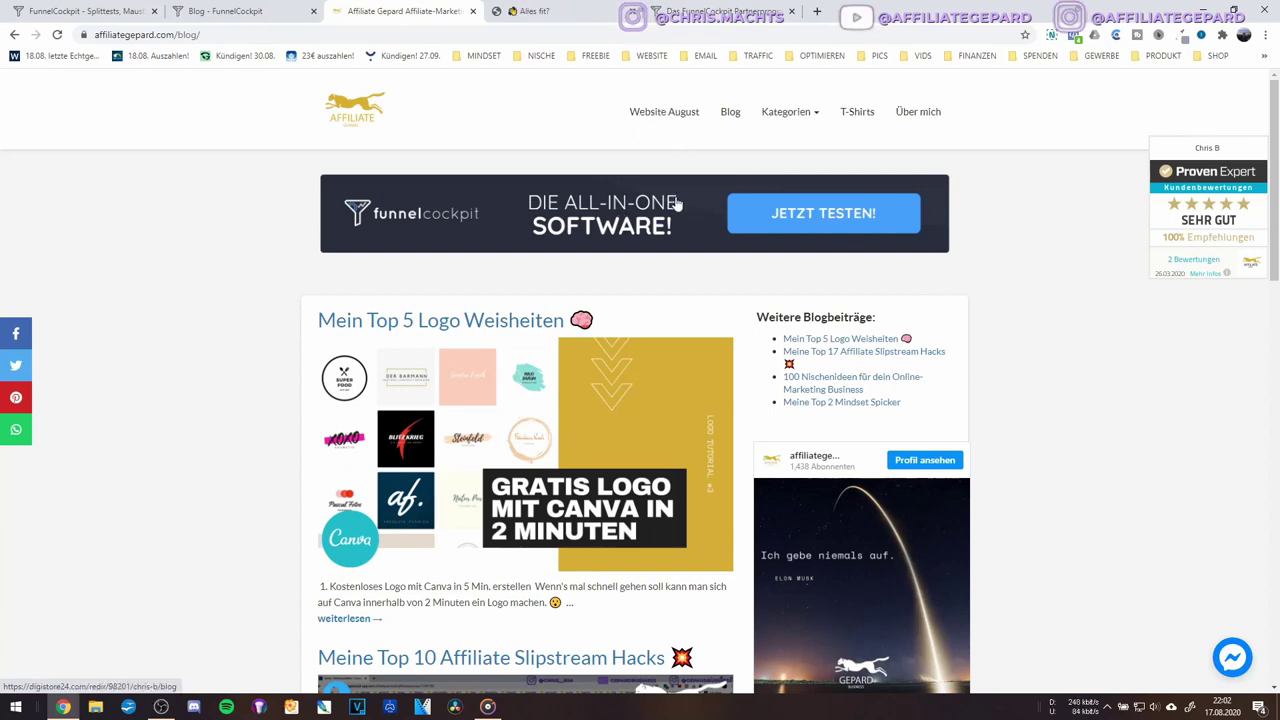
scroll(640, 246, down, 3)
scroll(643, 246, up, 2)
scroll(814, 243, down, 2)
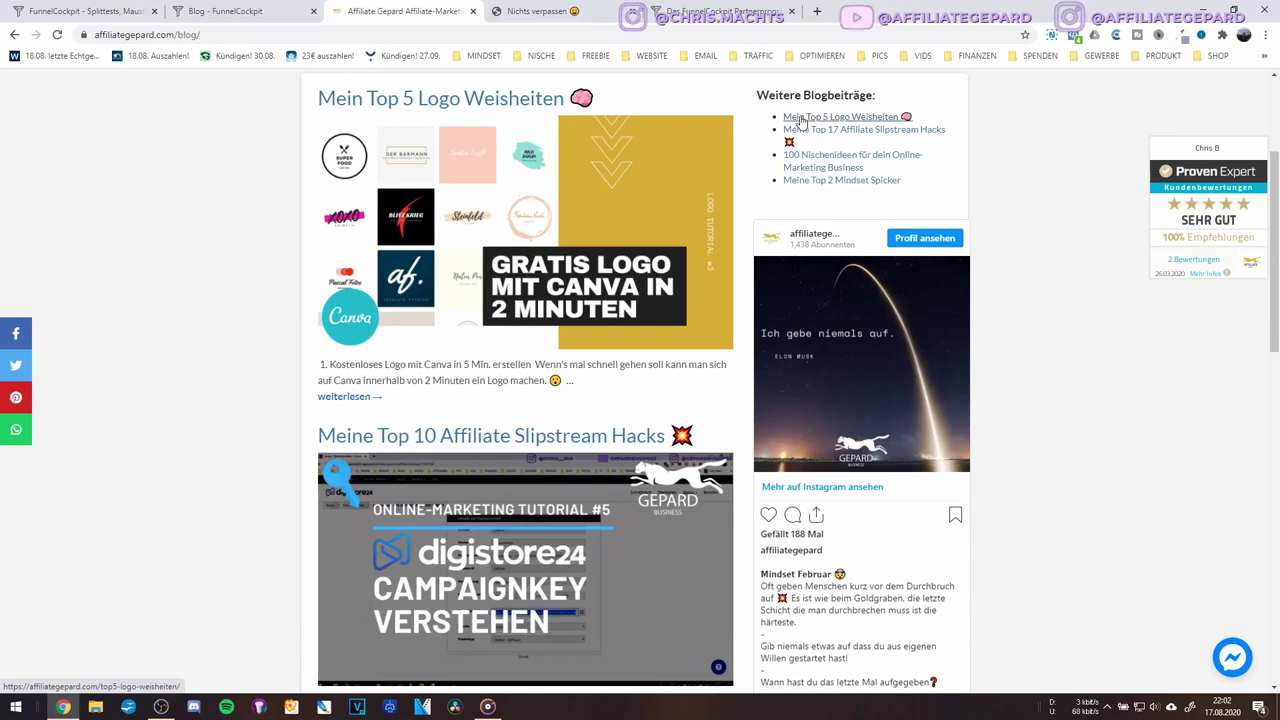
scroll(817, 249, down, 3)
scroll(817, 249, up, 1)
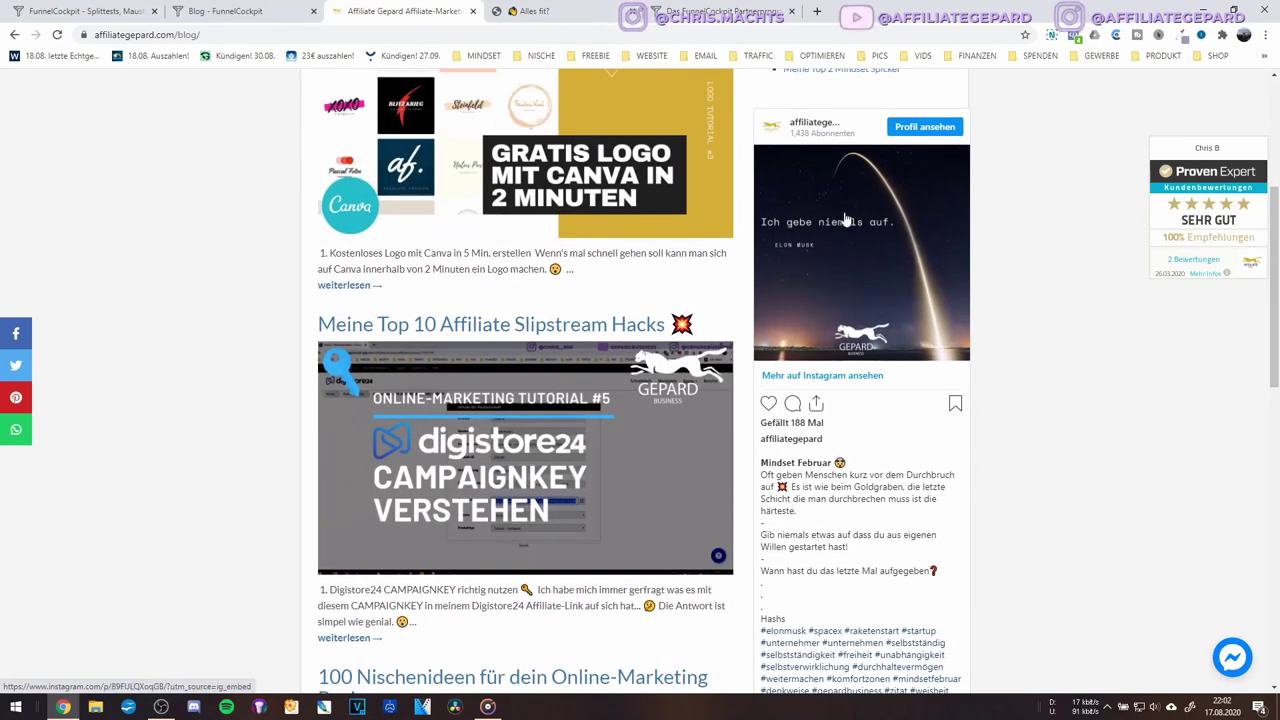
scroll(850, 345, down, 1)
scroll(850, 348, down, 5)
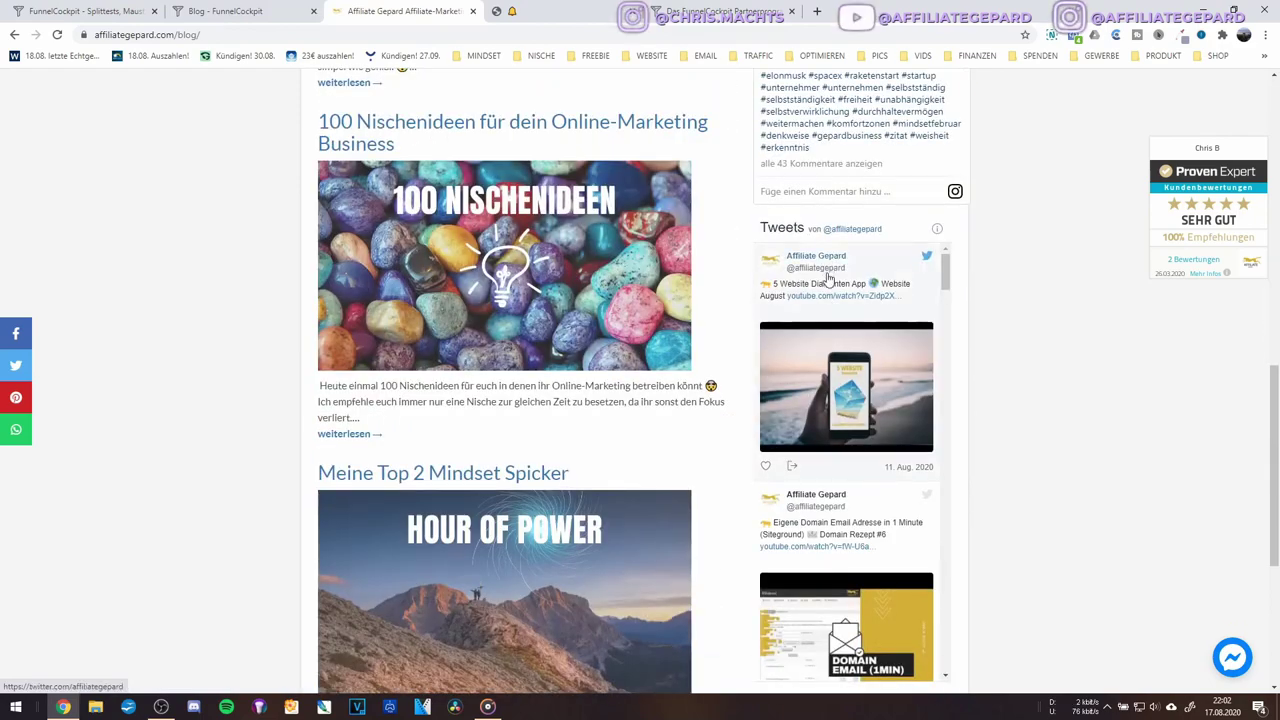
scroll(825, 400, down, 4)
scroll(818, 415, down, 6)
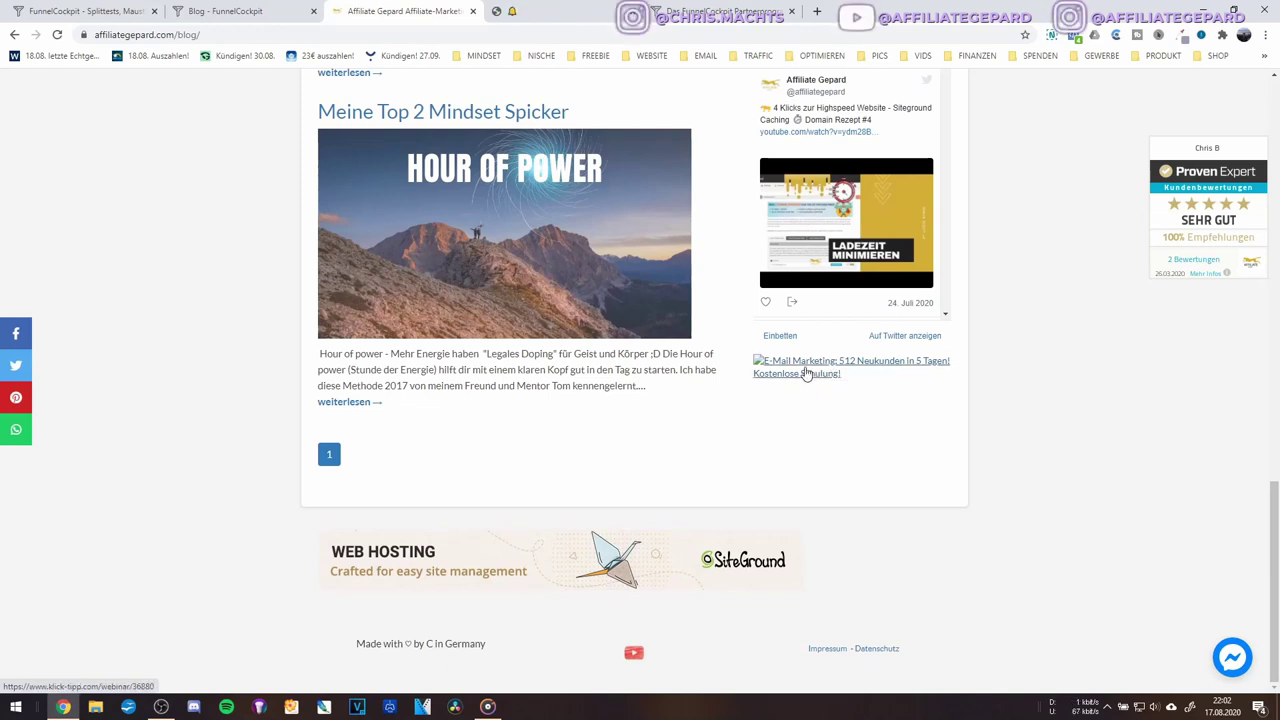
scroll(815, 400, up, 2)
scroll(818, 455, down, 2)
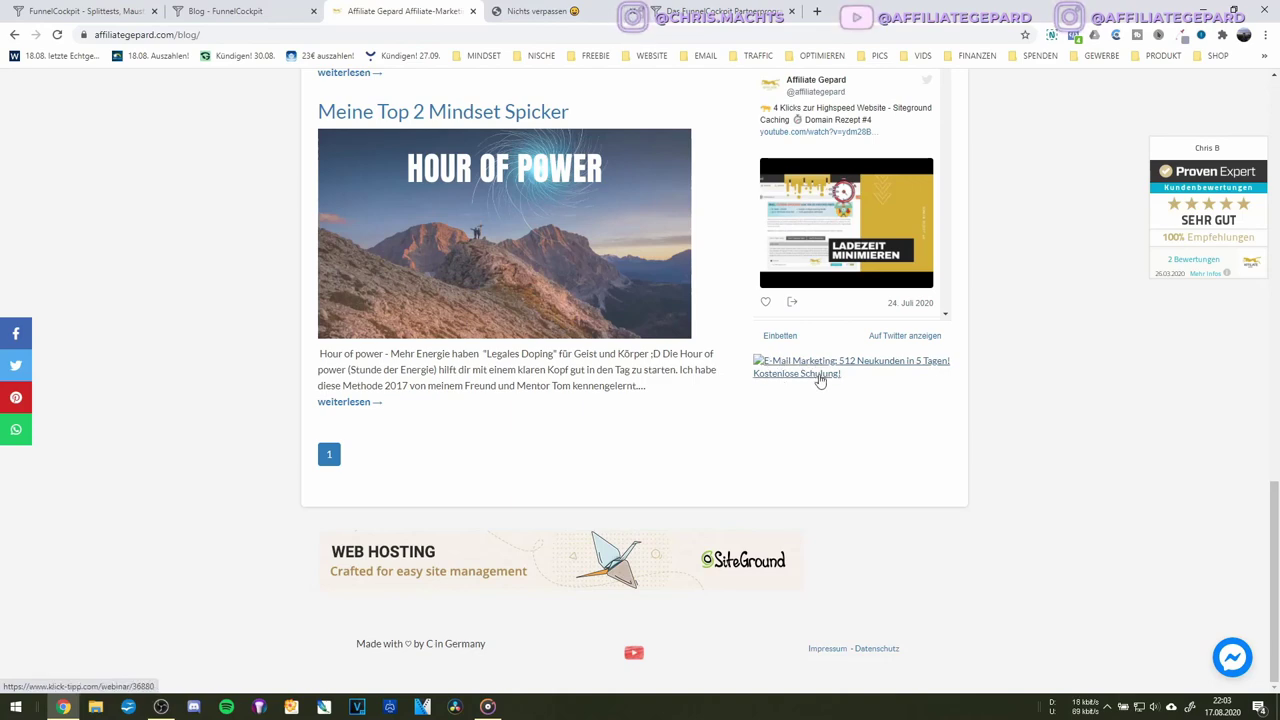
Open the blog article "Mein Top 5 Logo Weisheiten" and briefly play its embedded Canva logo video, pausing it again
scroll(818, 372, up, 1)
scroll(611, 372, up, 6)
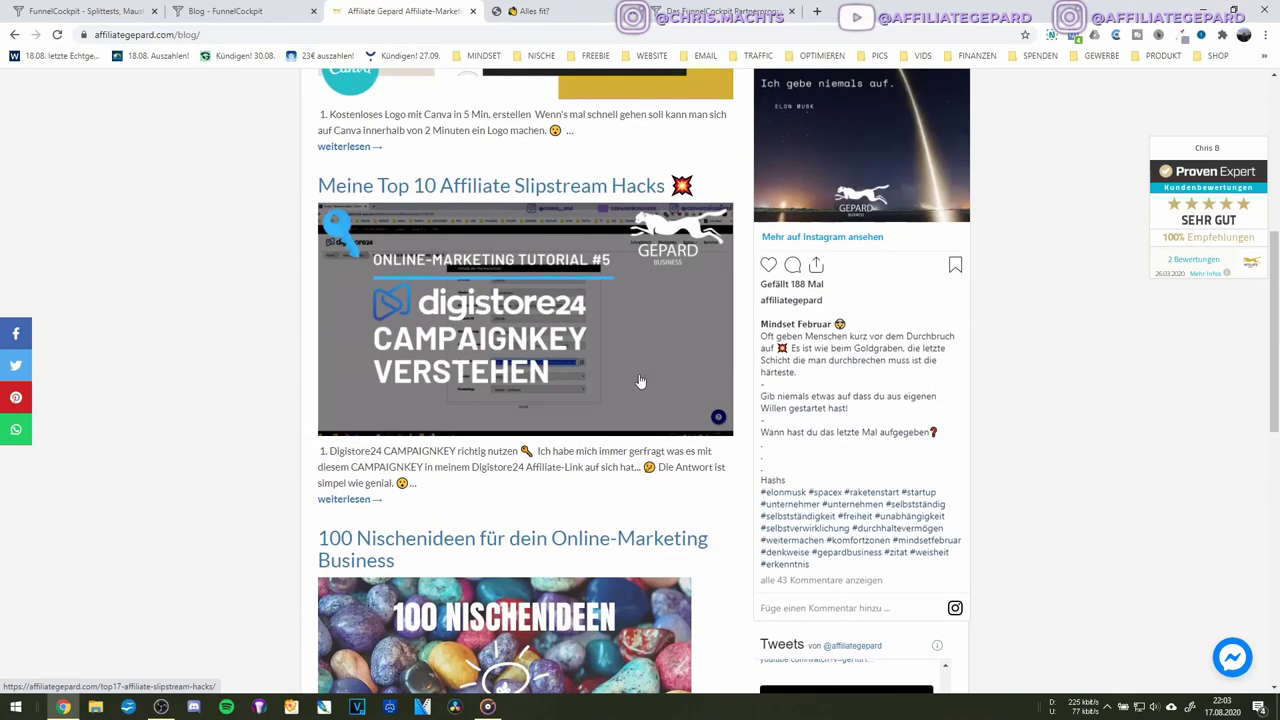
scroll(611, 372, up, 3)
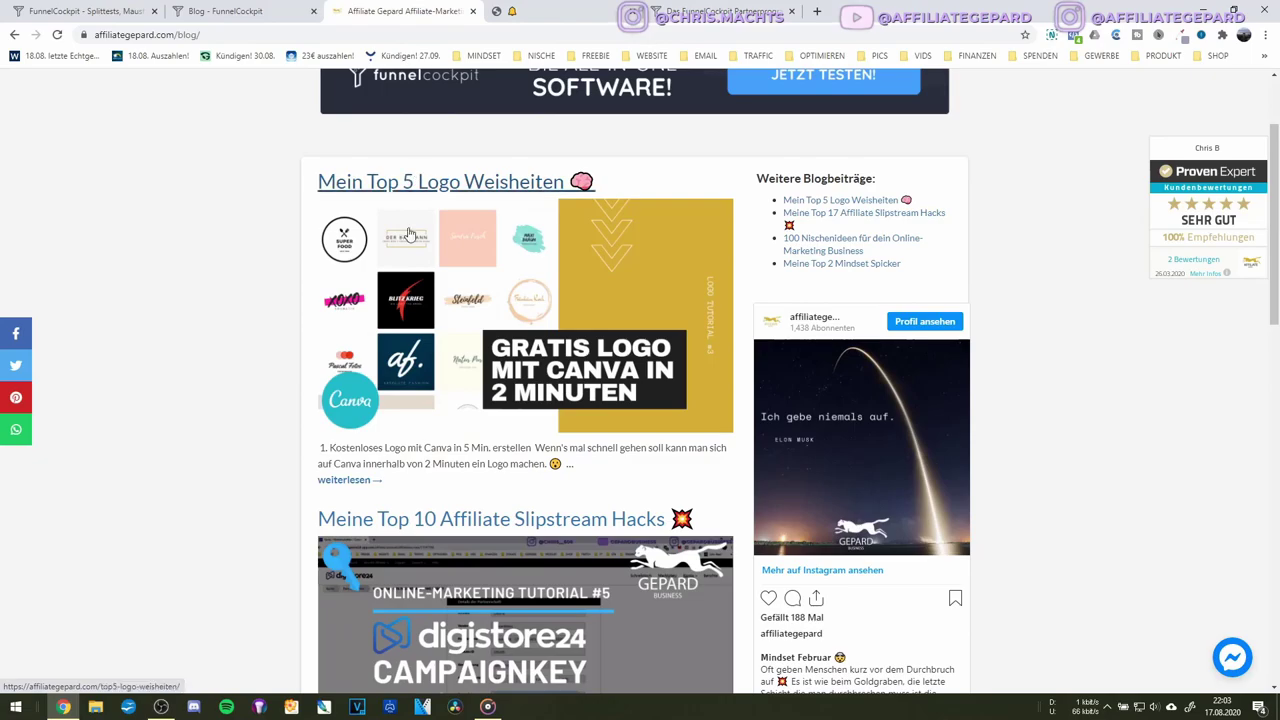
scroll(371, 520, down, 10)
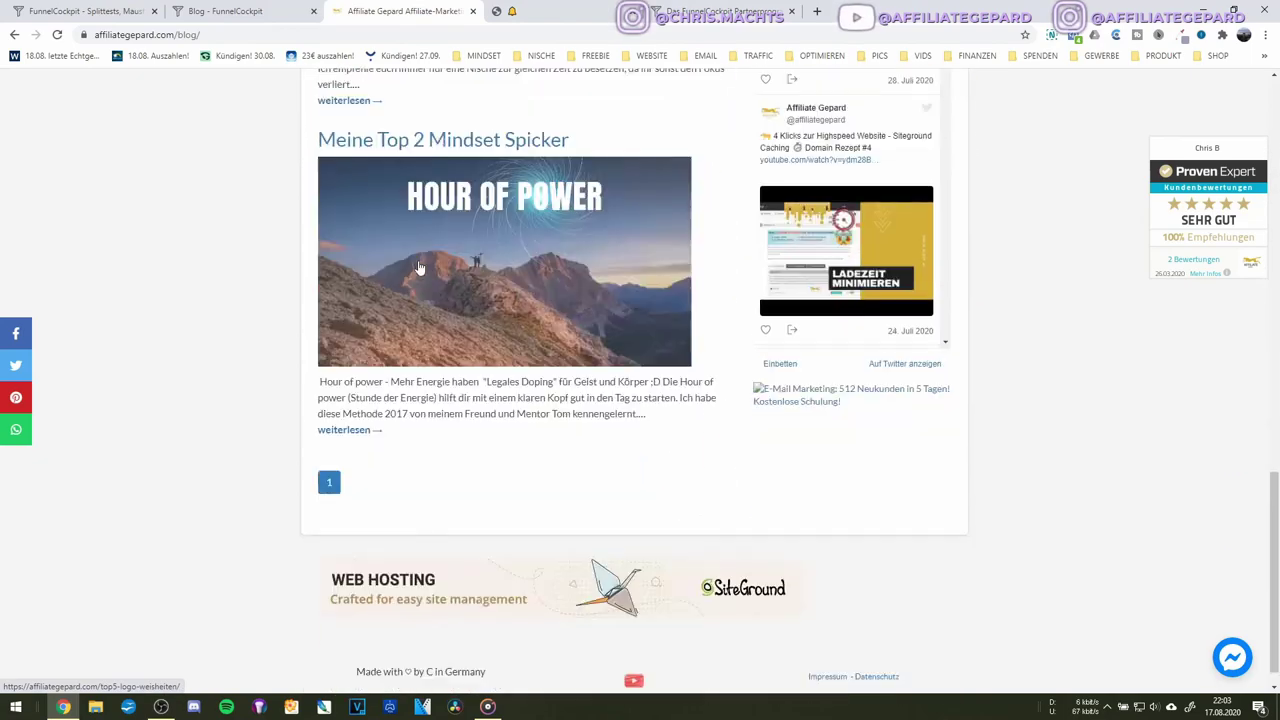
scroll(420, 268, up, 12)
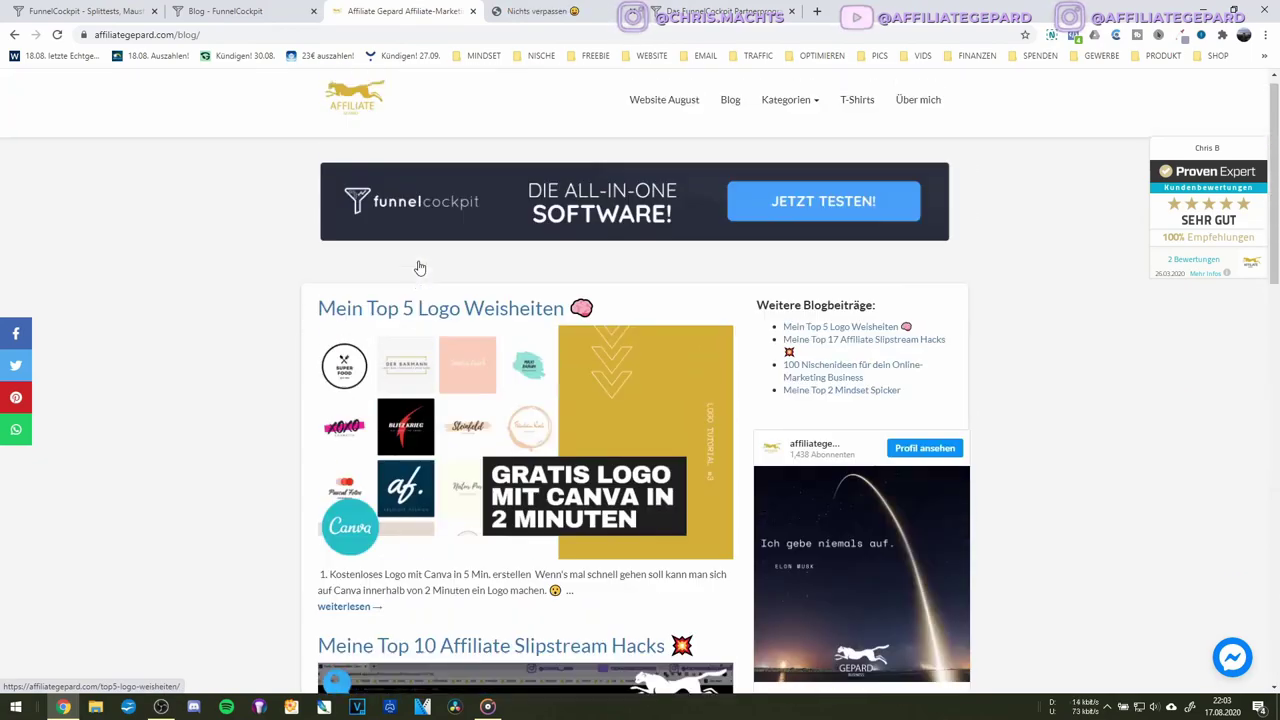
click(431, 320)
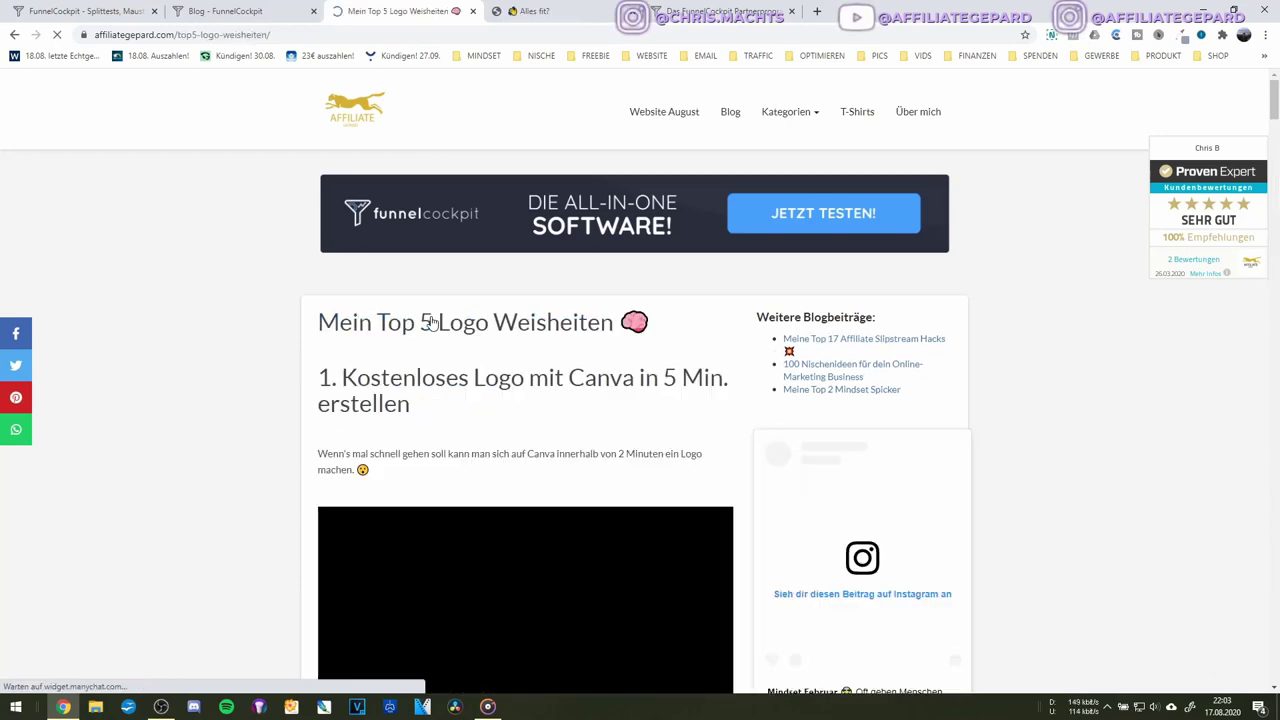
scroll(431, 318, down, 5)
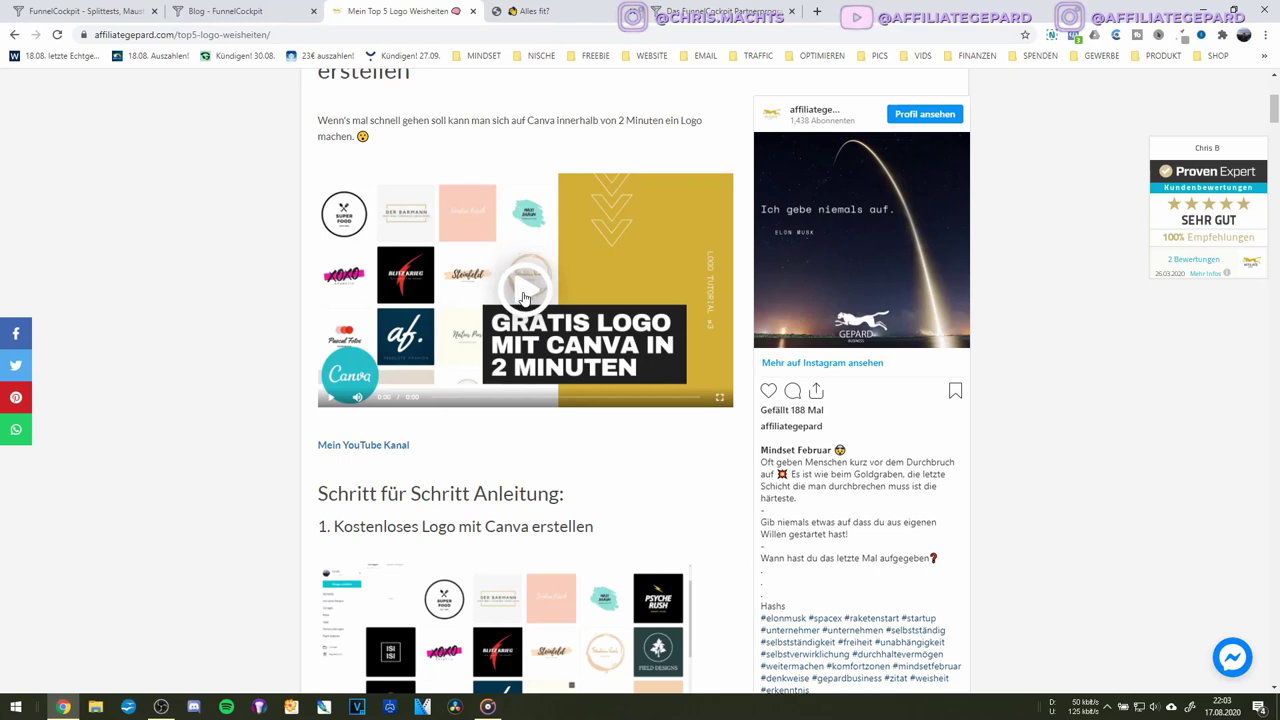
click(522, 287)
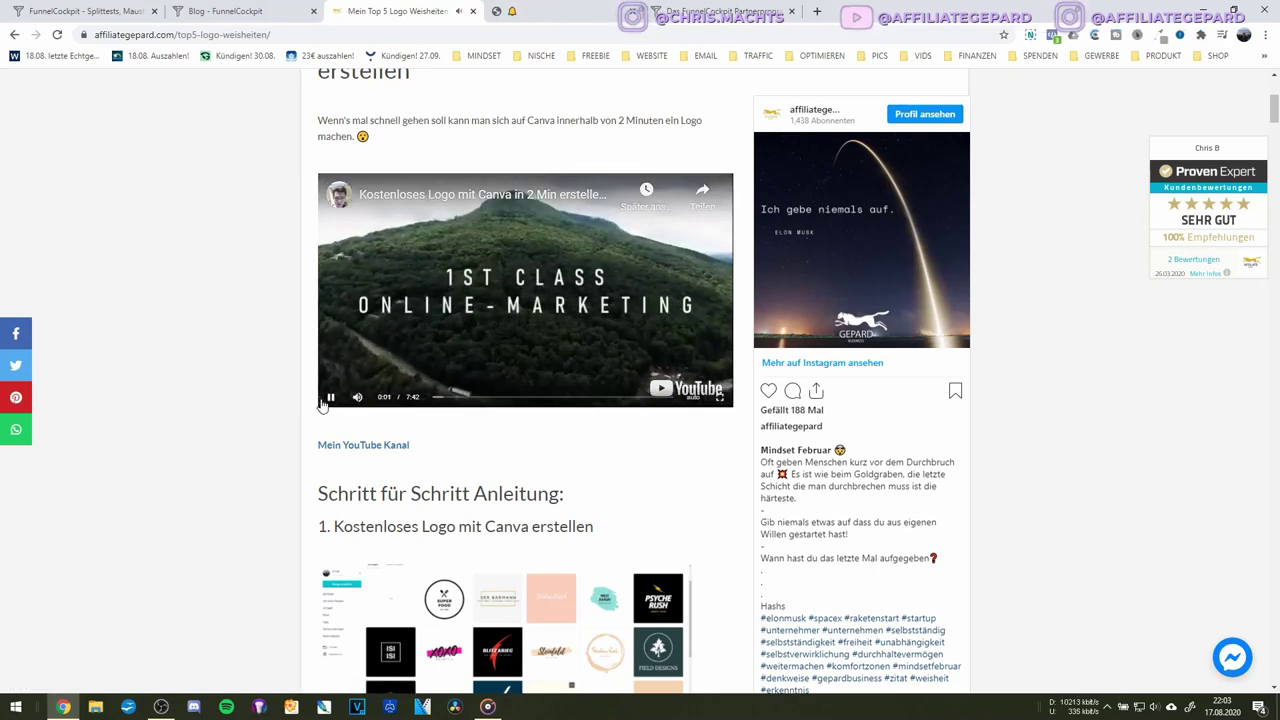
click(330, 397)
Look through the logo article down to its comment form, return to its beginning and close the freebie pop-up
scroll(491, 318, down, 4)
scroll(491, 318, down, 20)
scroll(491, 318, down, 20)
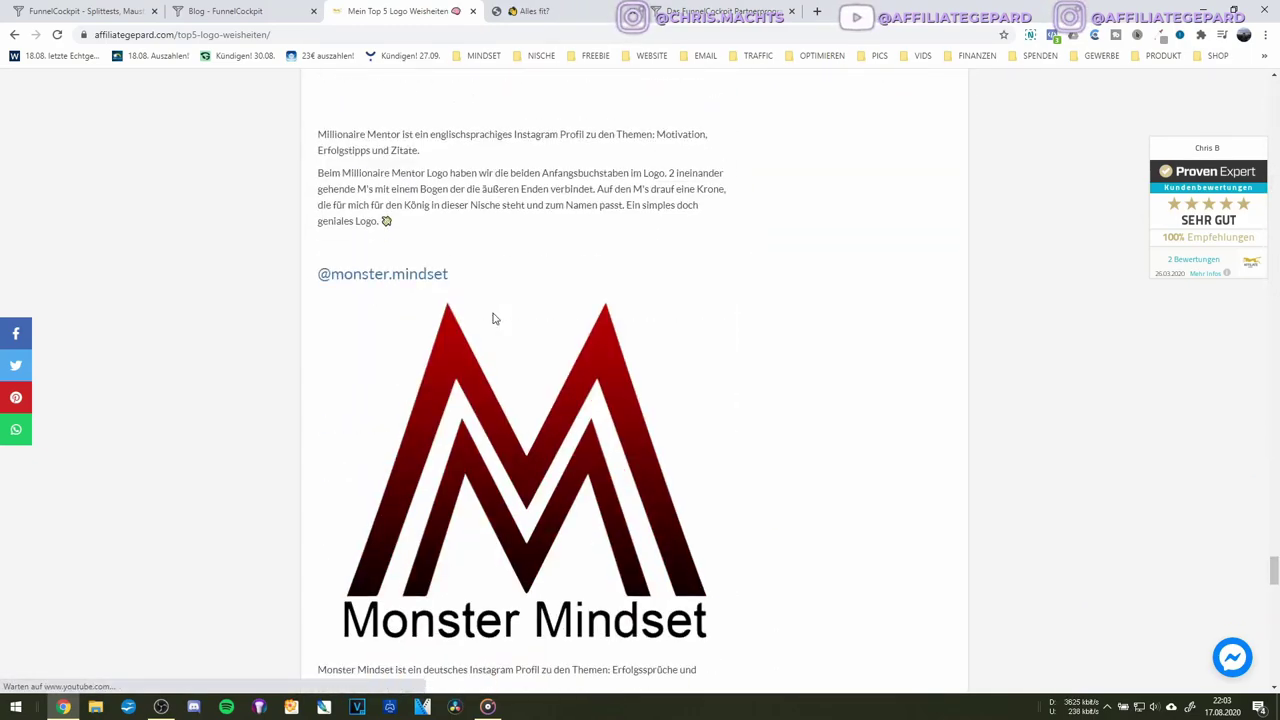
scroll(491, 318, down, 15)
scroll(491, 310, up, 2)
scroll(491, 310, down, 2)
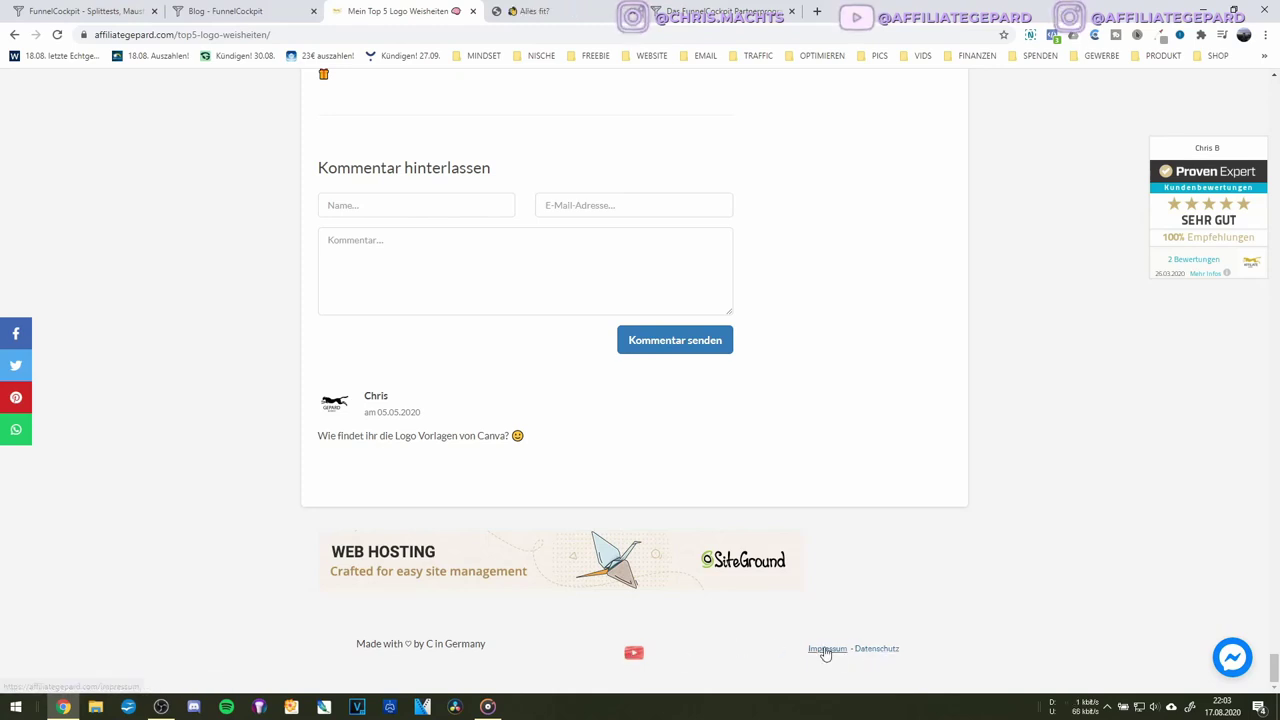
scroll(314, 497, up, 3)
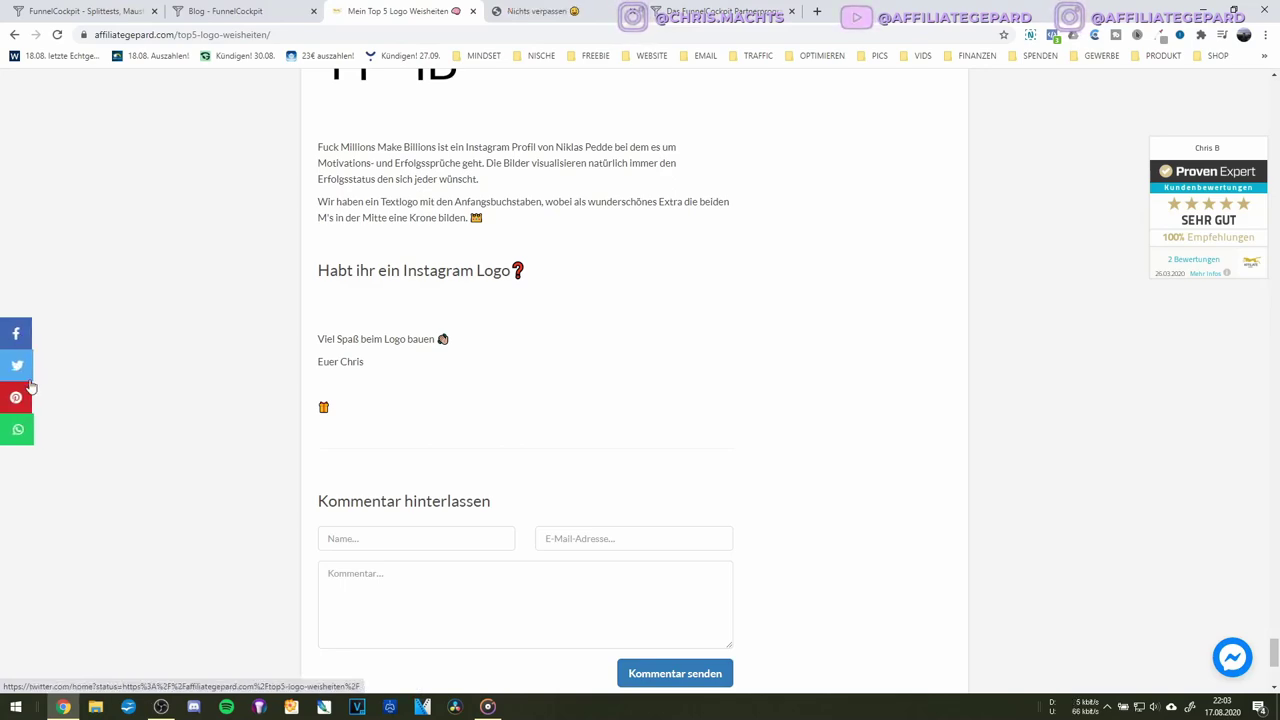
scroll(155, 224, up, 15)
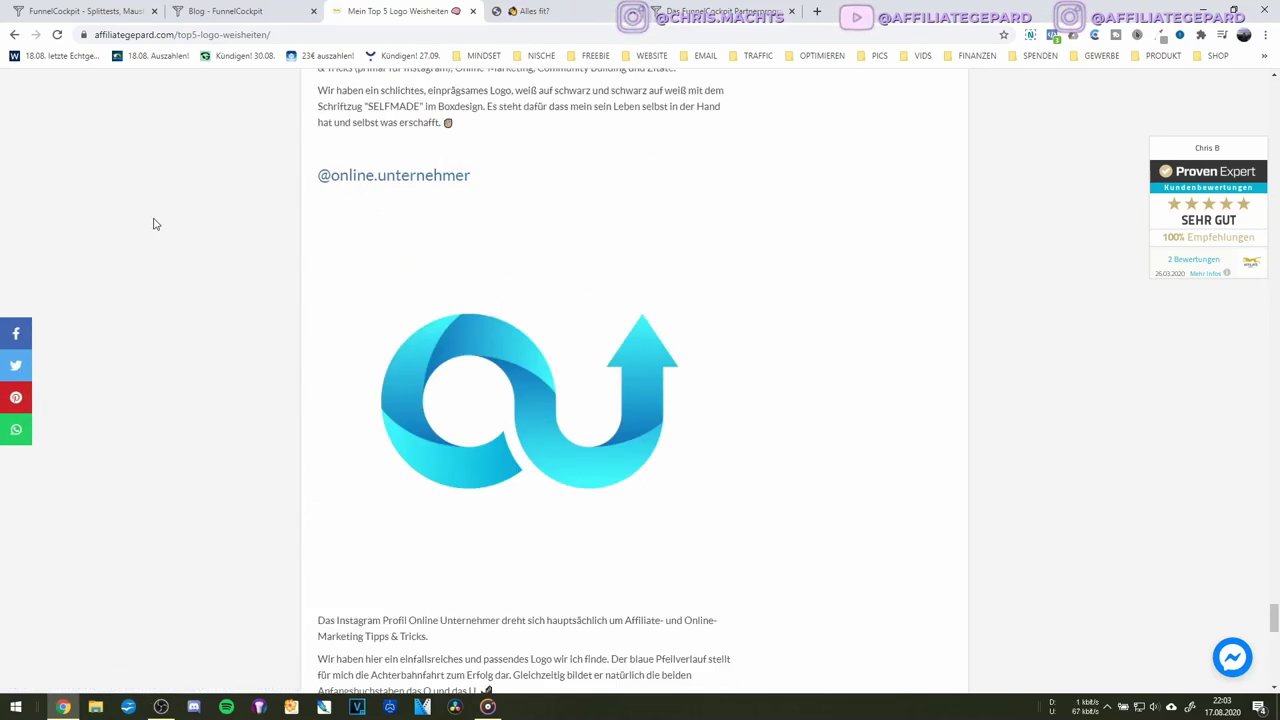
scroll(155, 224, up, 20)
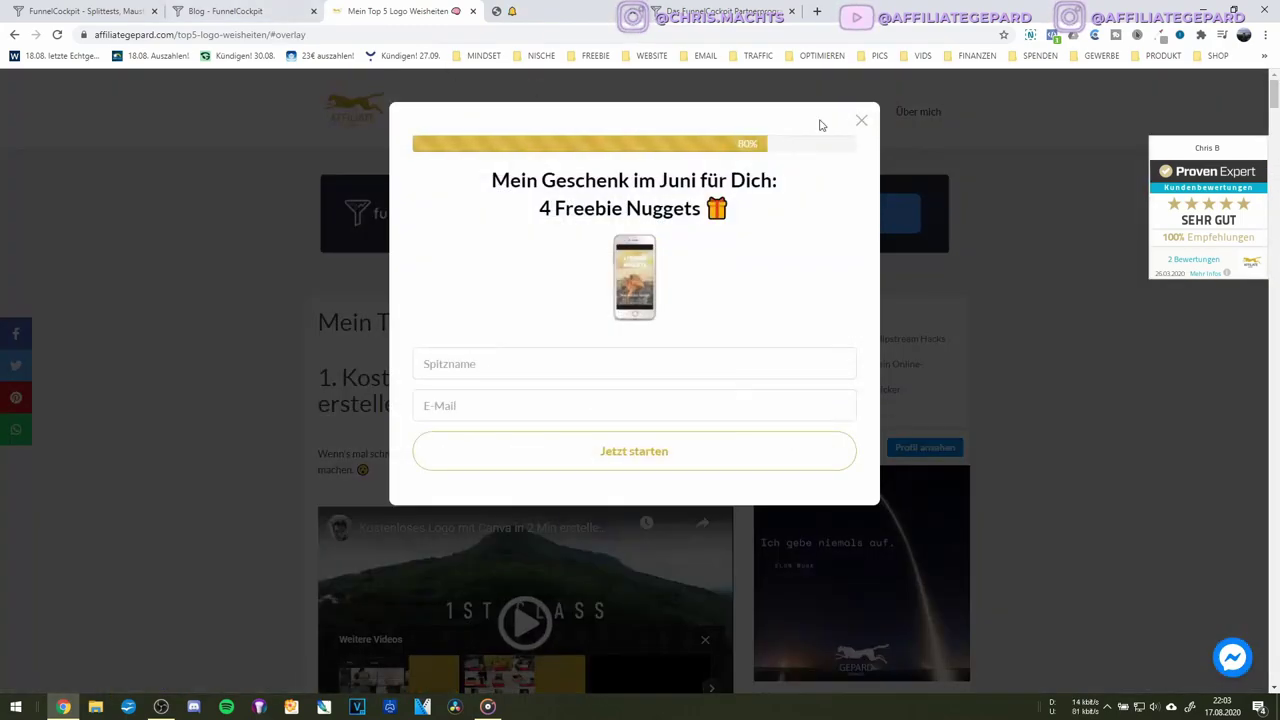
click(864, 122)
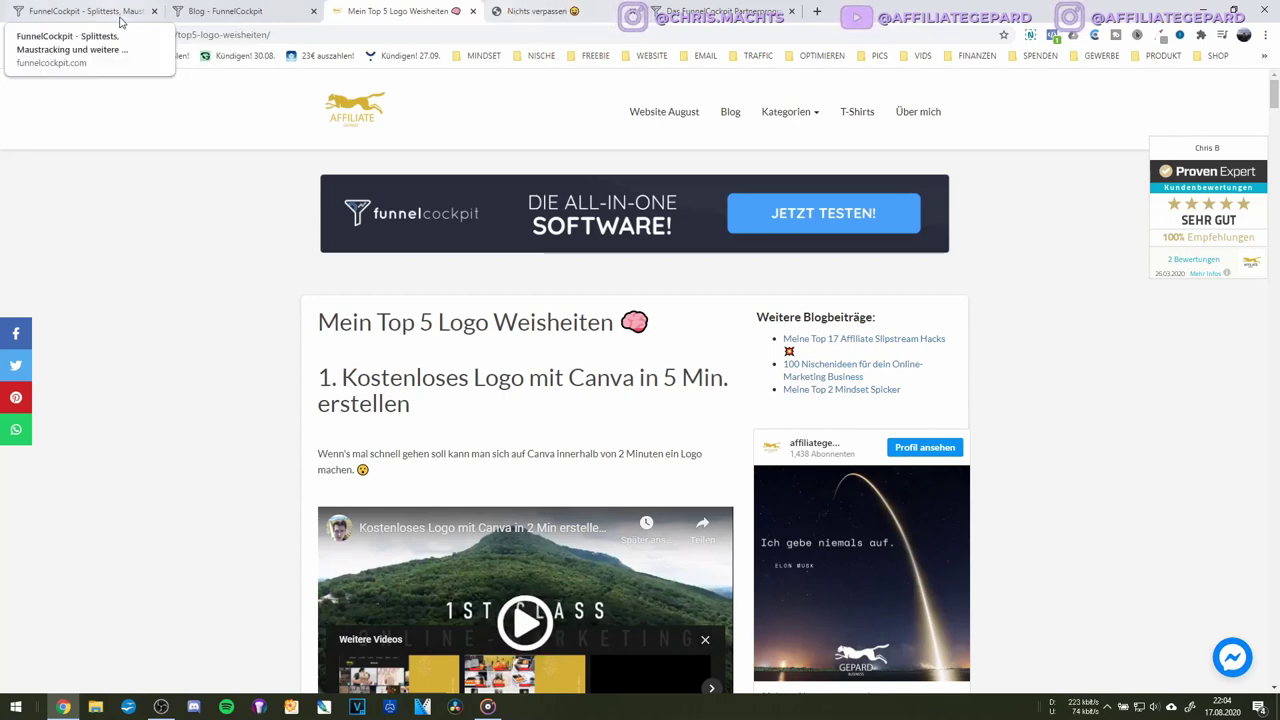
Return to the FunnelCockpit blog tab and open the Conversion Pixel page of the tracking area
click(212, 8)
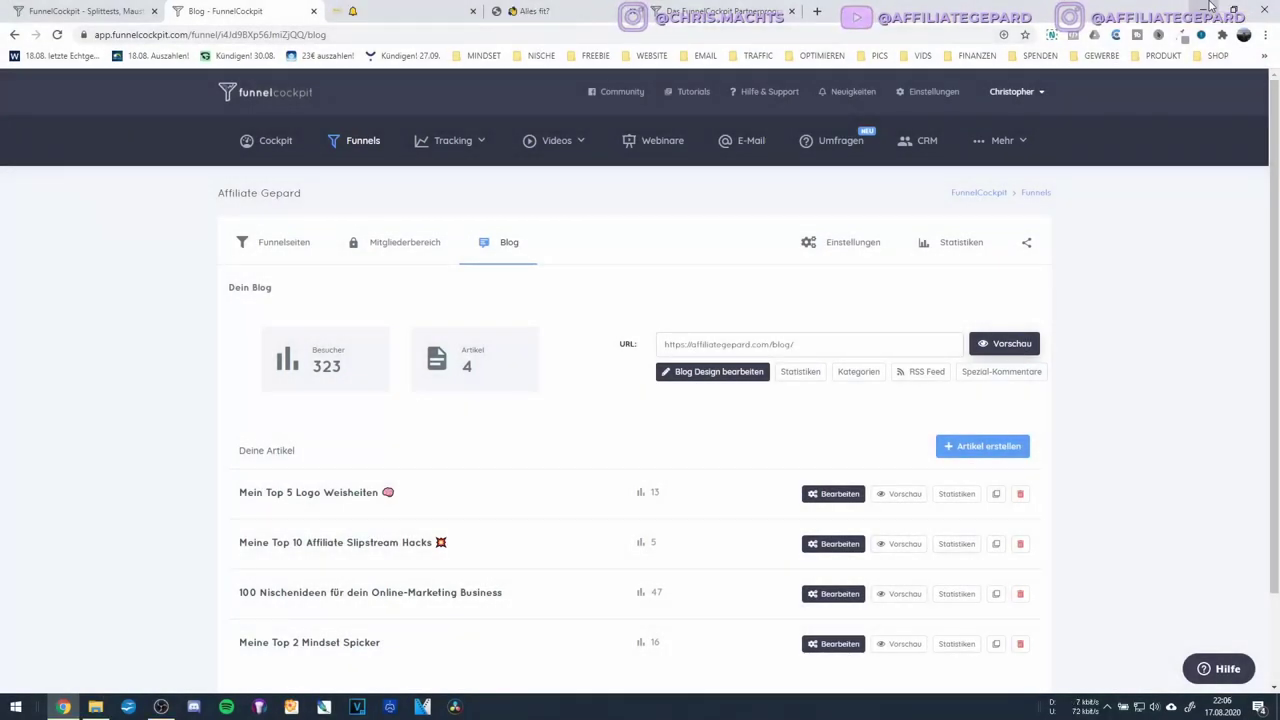
click(465, 141)
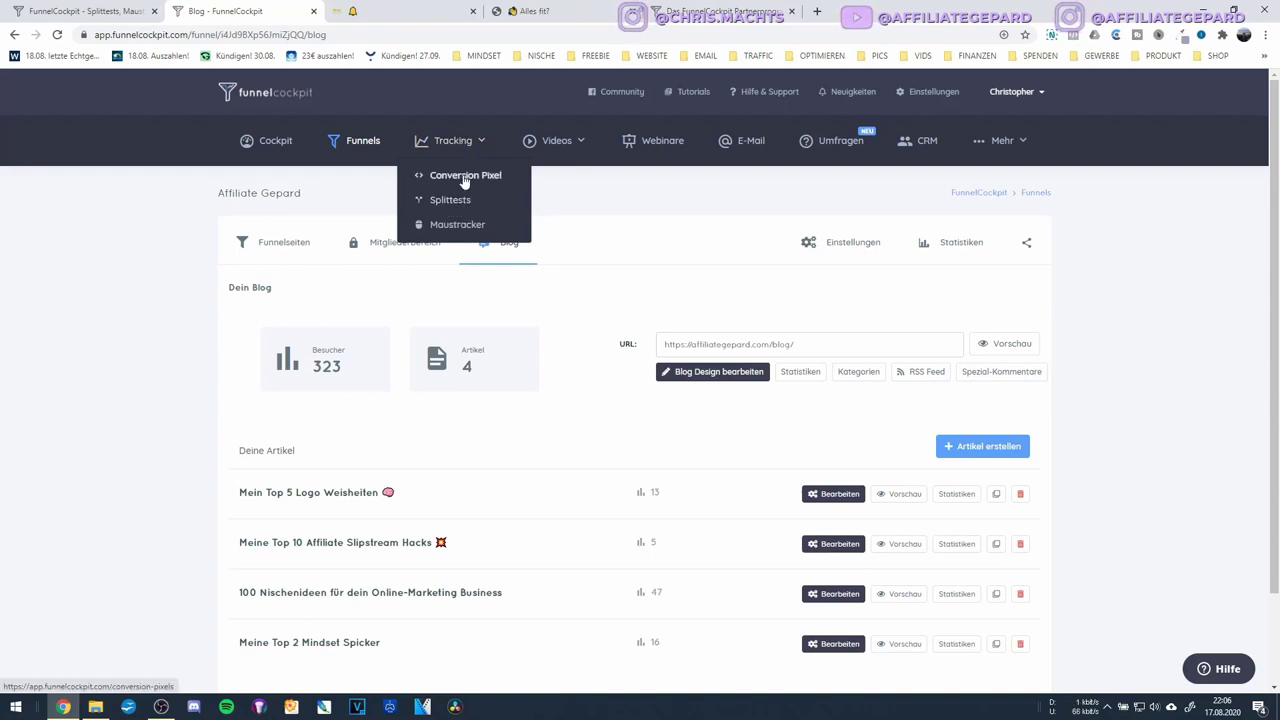
click(465, 176)
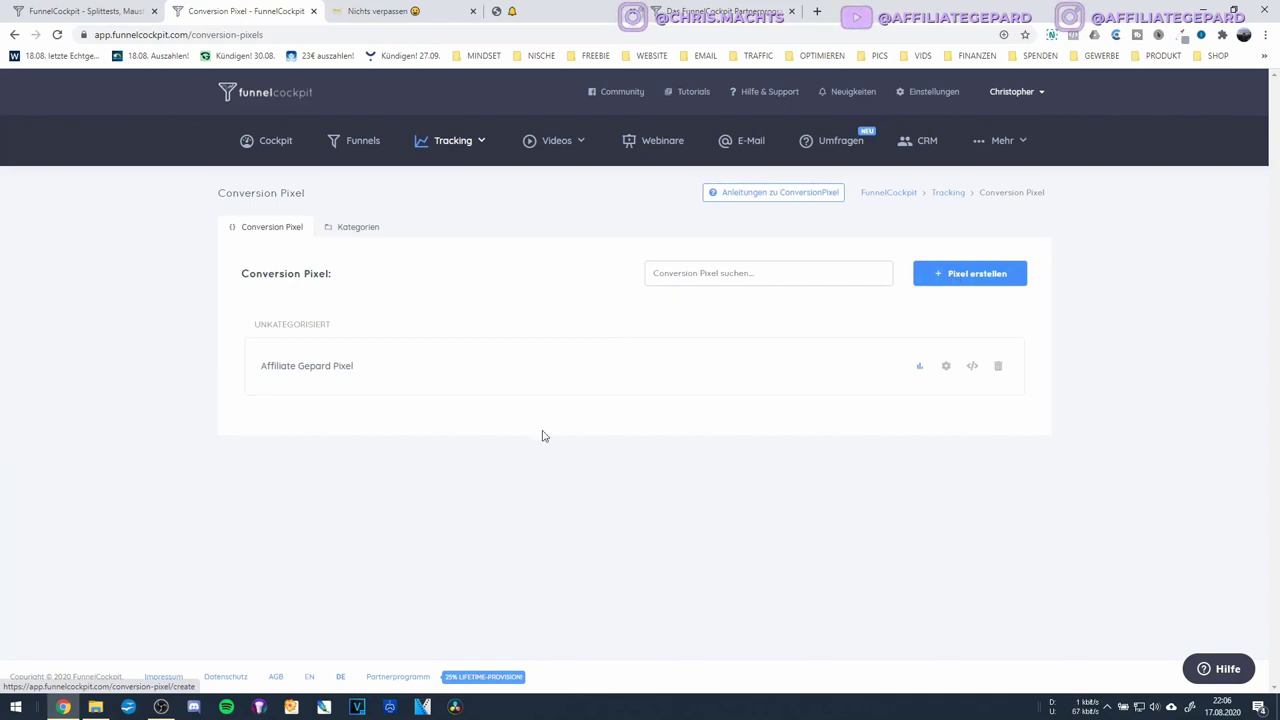
Open the form for a new conversion pixel, examine its name field and type options, and cancel the creation
click(948, 275)
click(360, 261)
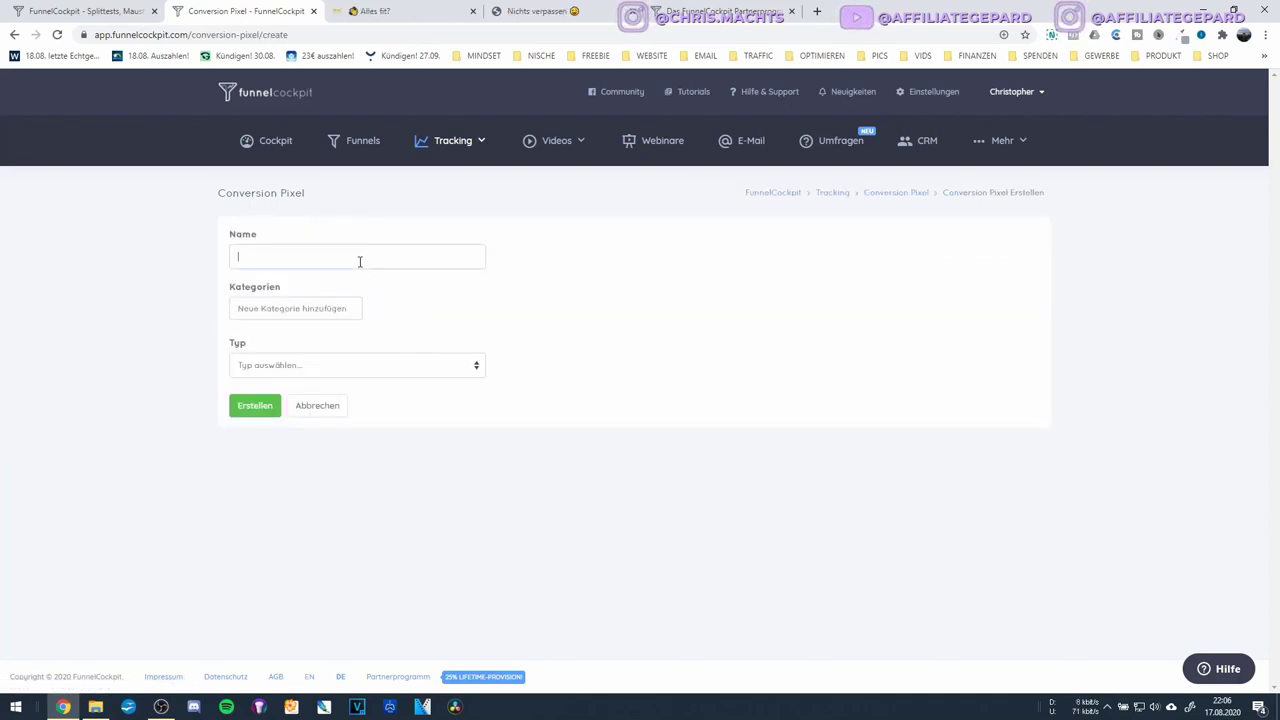
click(280, 366)
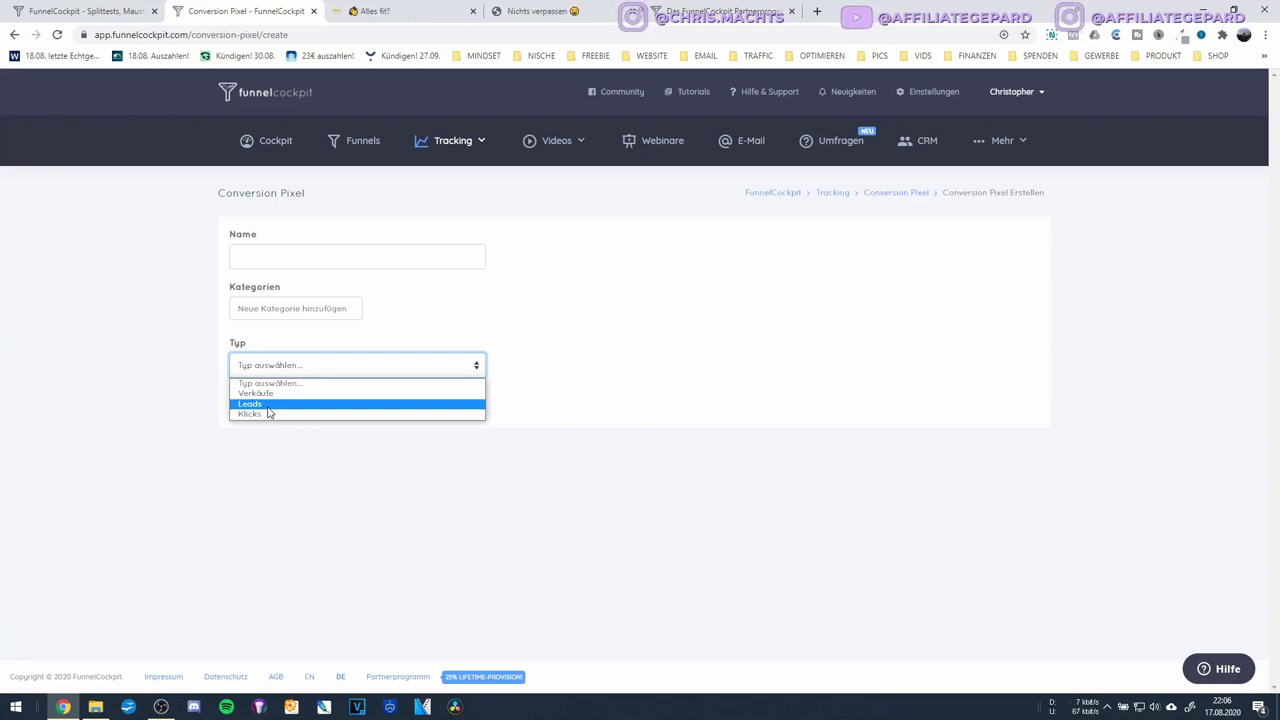
click(309, 250)
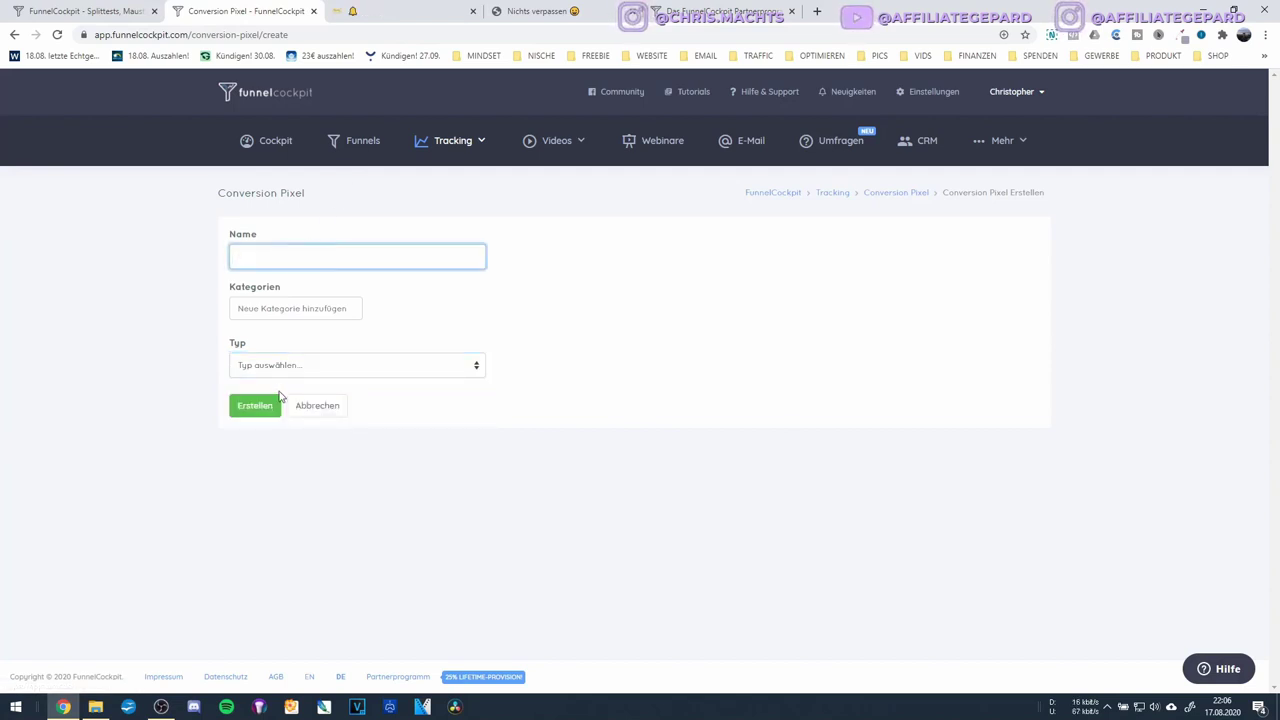
click(285, 375)
click(301, 263)
click(310, 407)
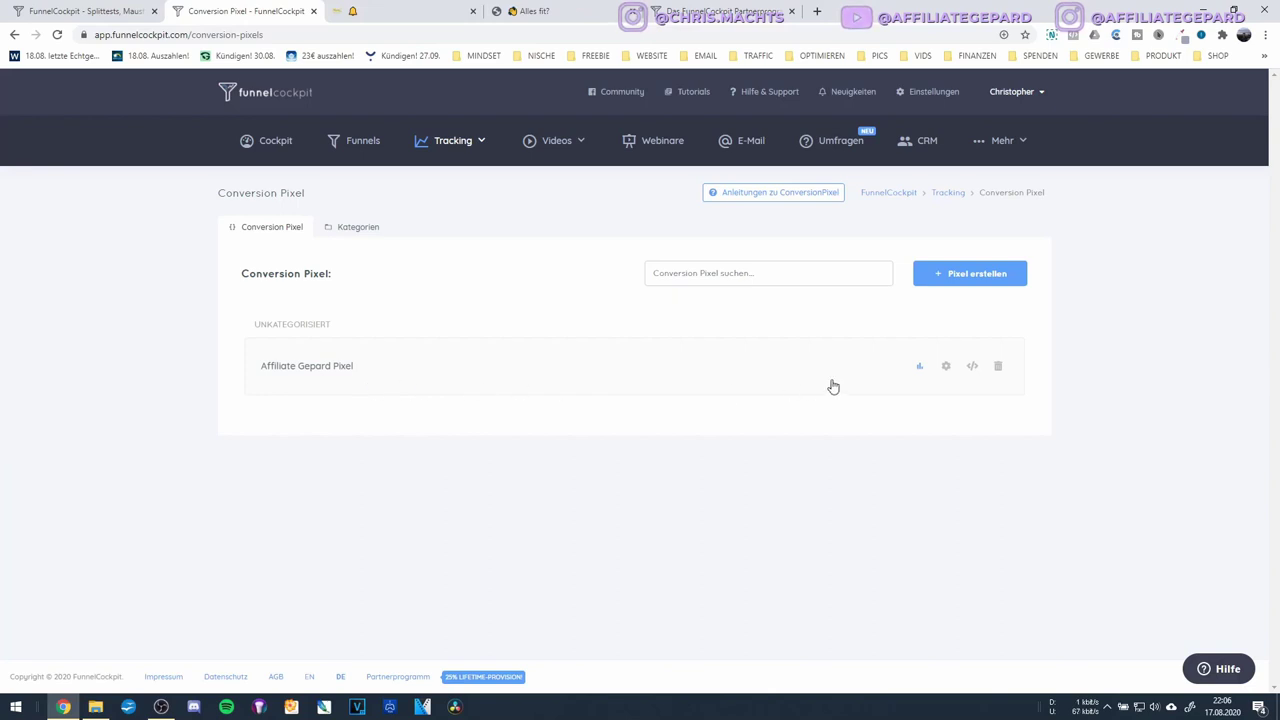
Rename the existing conversion pixel "Affiliate Gepard Pixel" as "Affiliate Gepard Leads" and save it
click(946, 366)
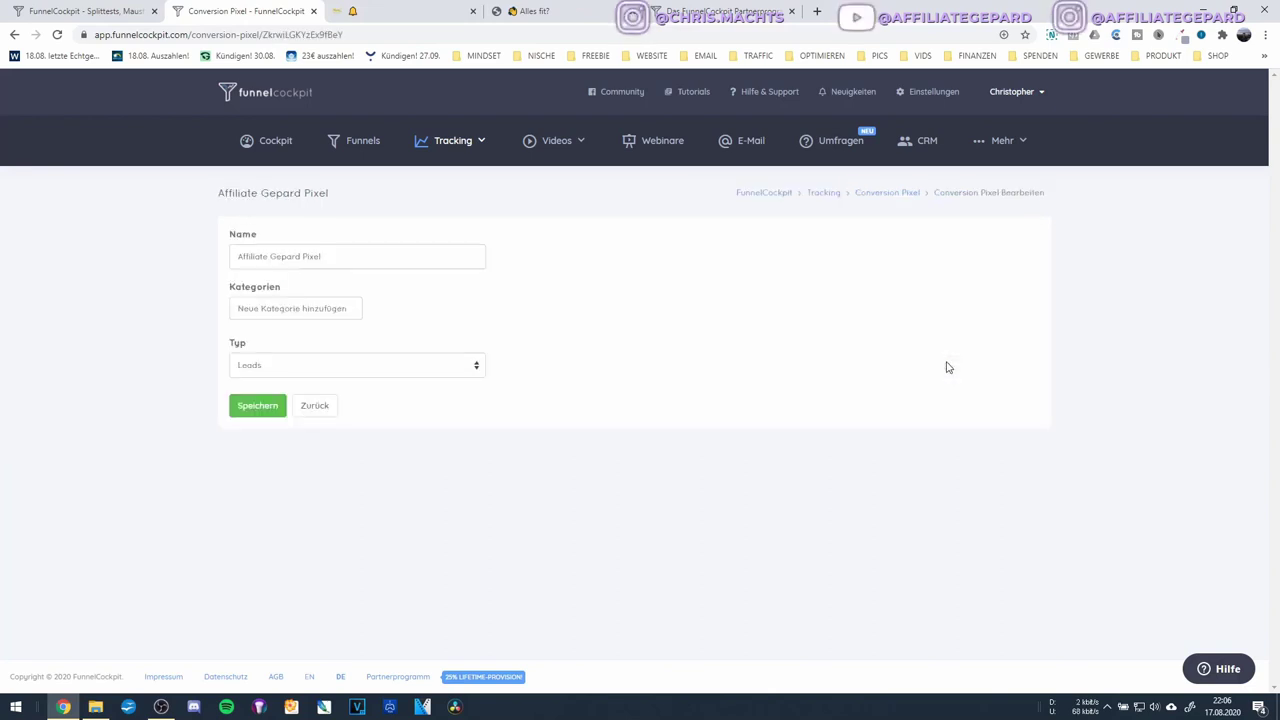
click(336, 261)
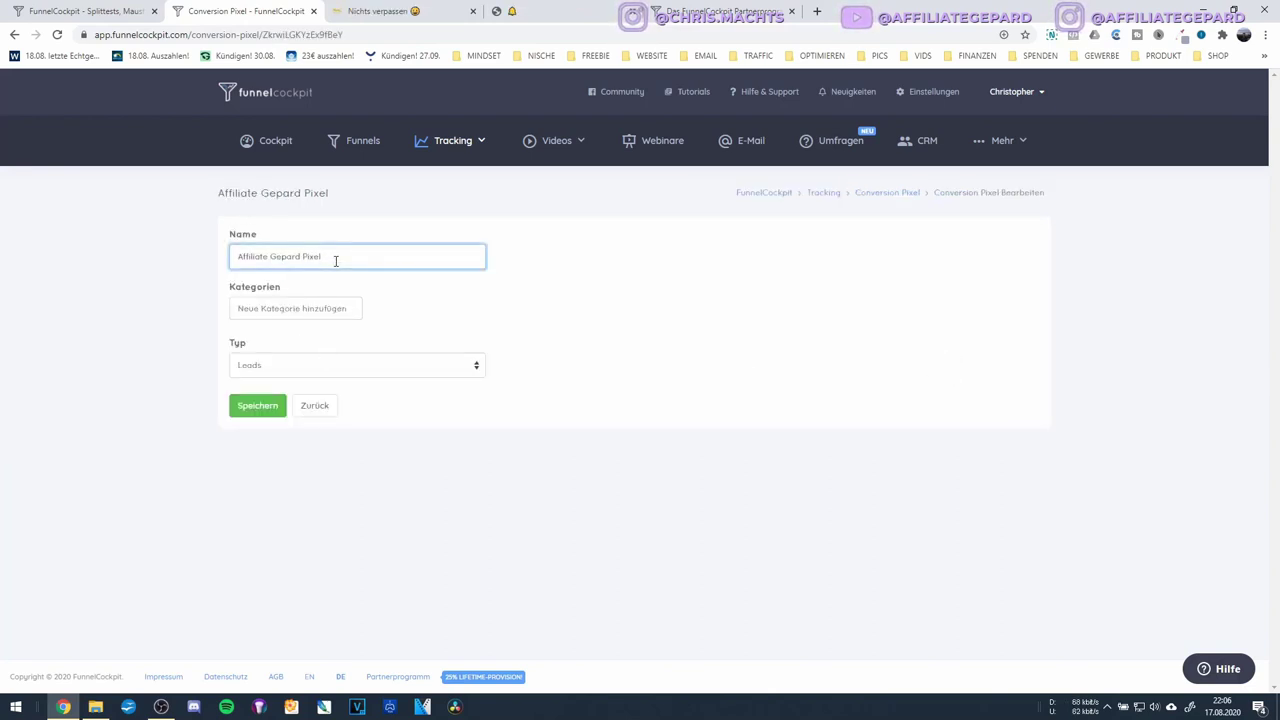
key(BackSpace)
key(BackSpace)
key(BackSpace)
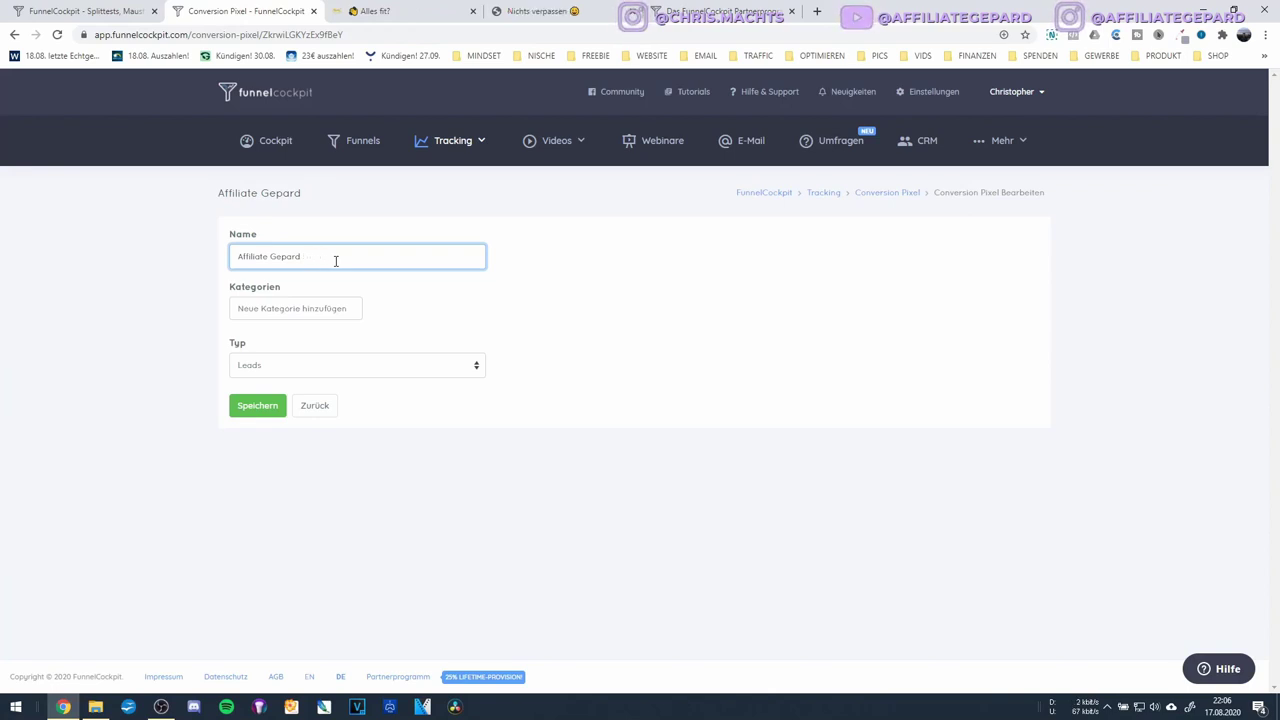
text(Leads)
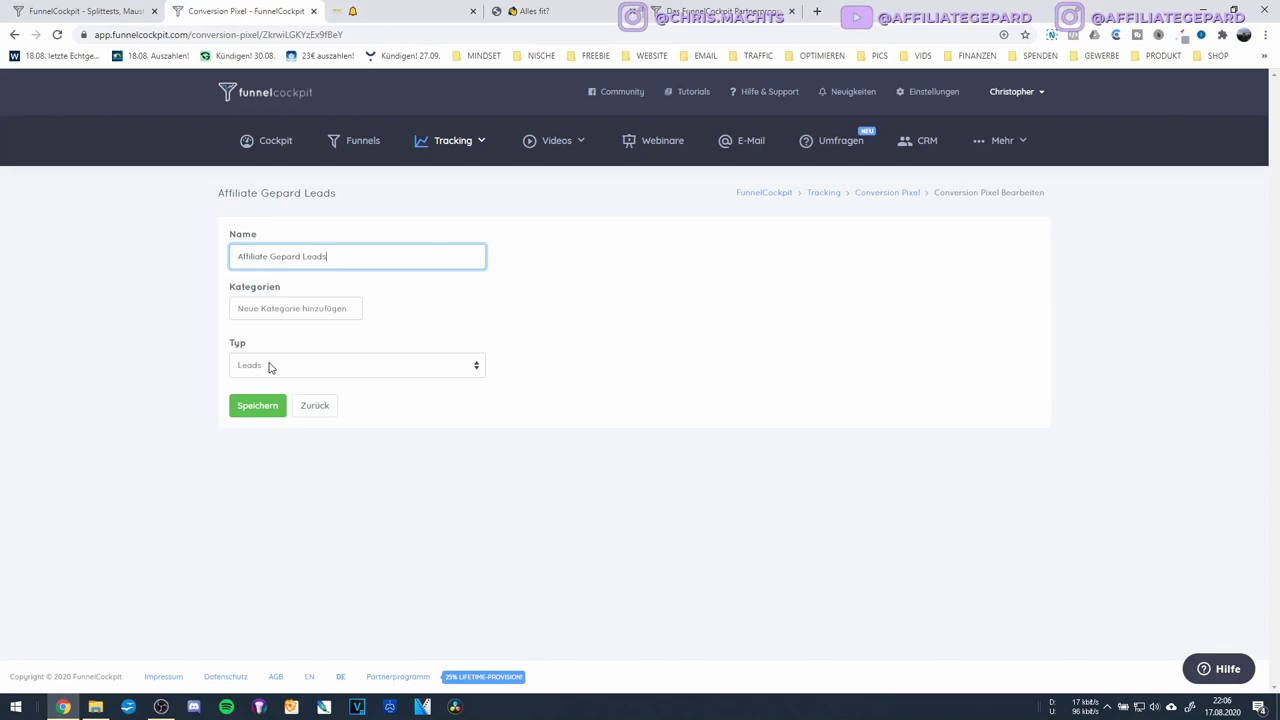
click(257, 406)
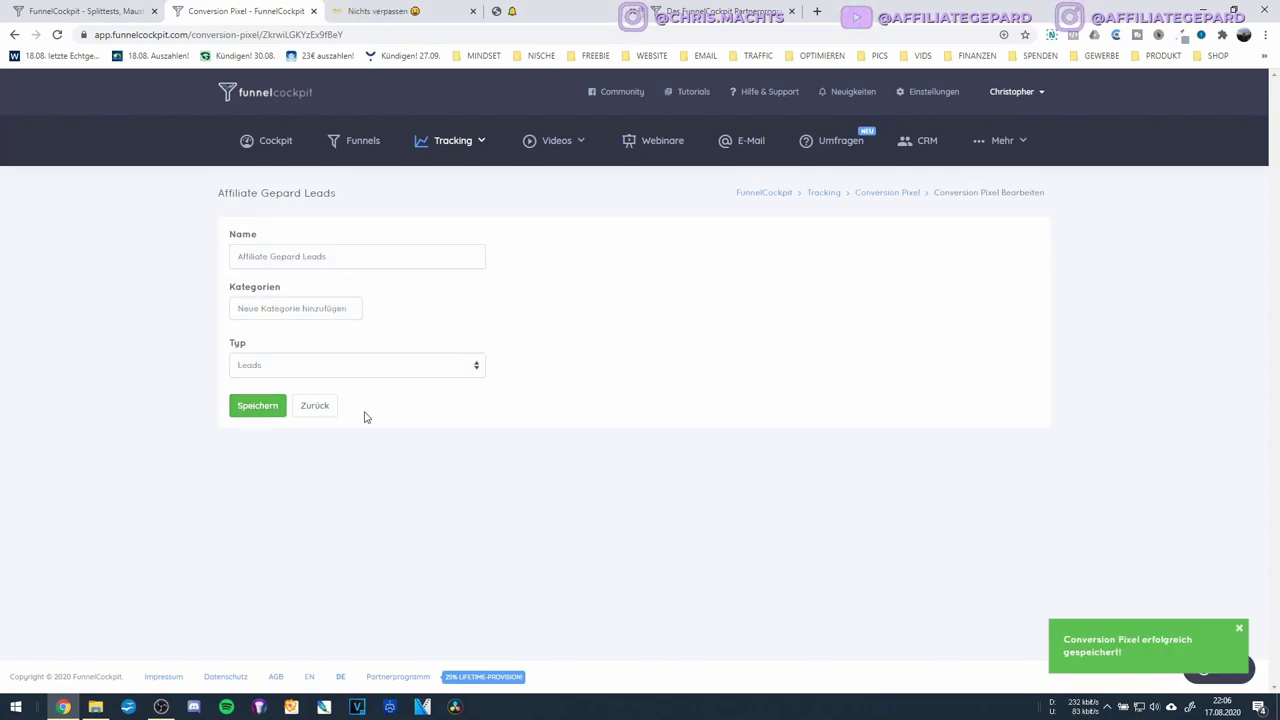
Open the Video Player overview of the videos area and look through its list of videos and categories
mouse_move(460, 157)
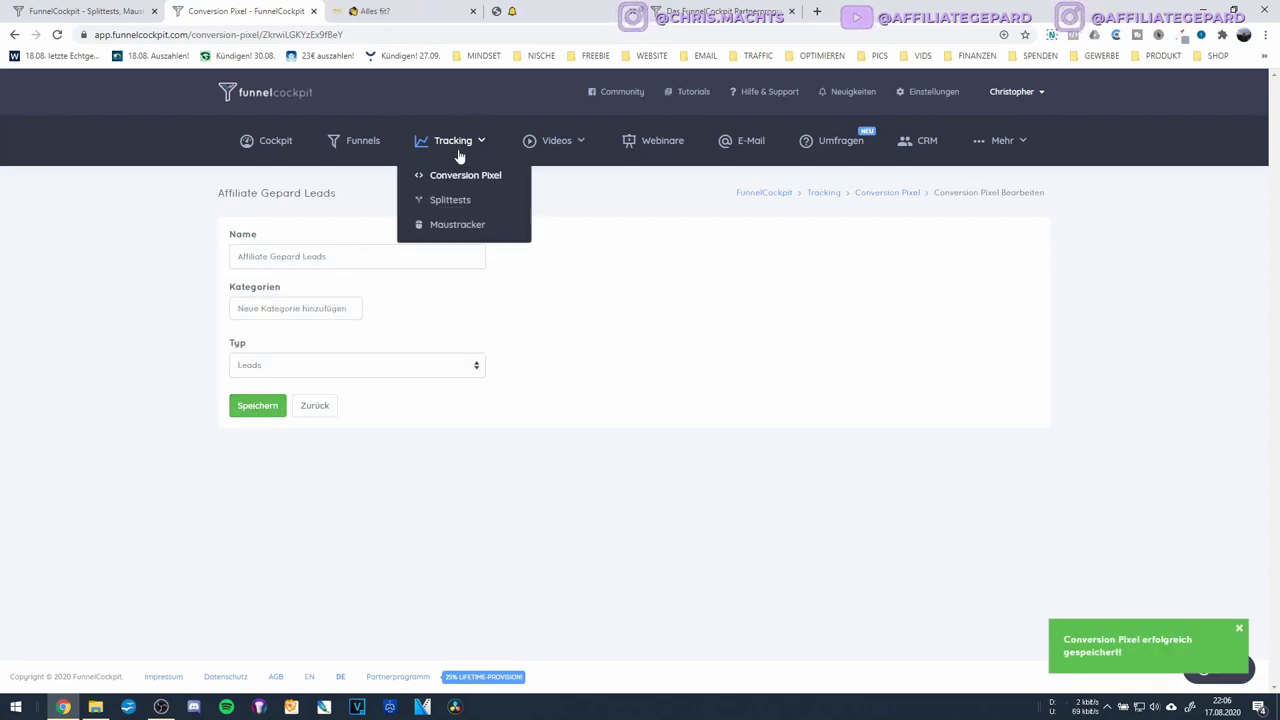
mouse_move(546, 150)
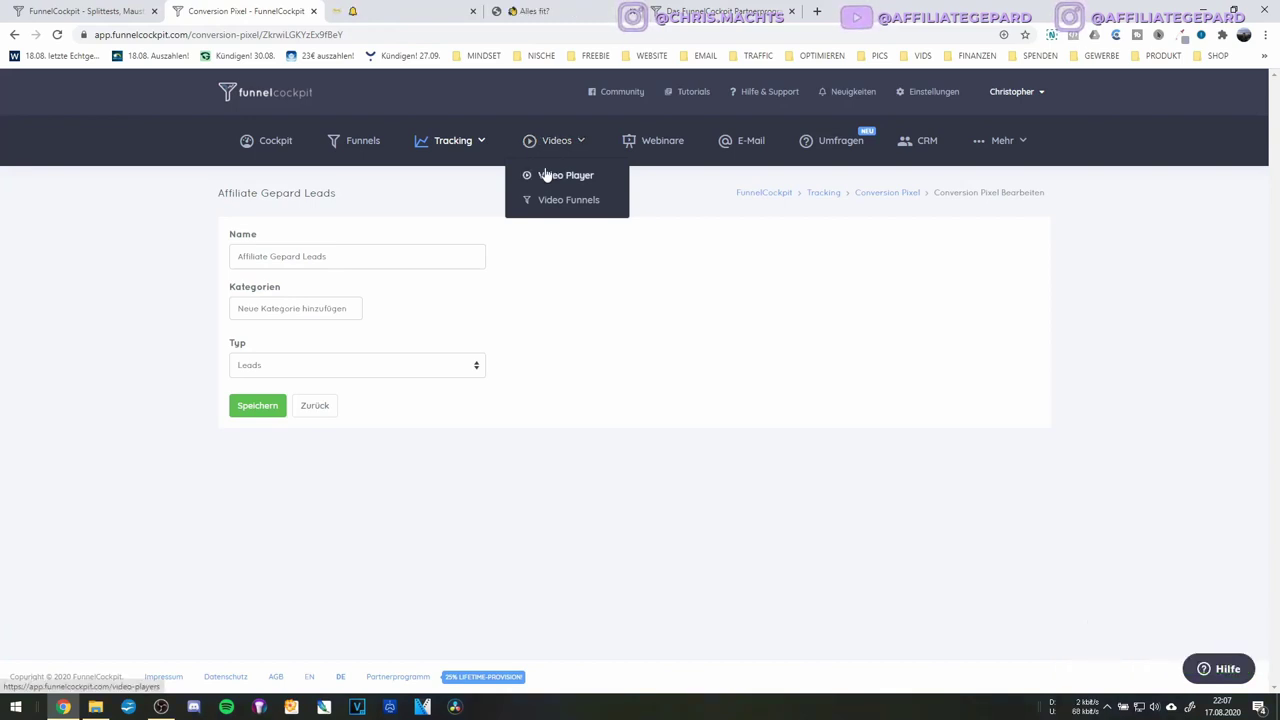
click(546, 174)
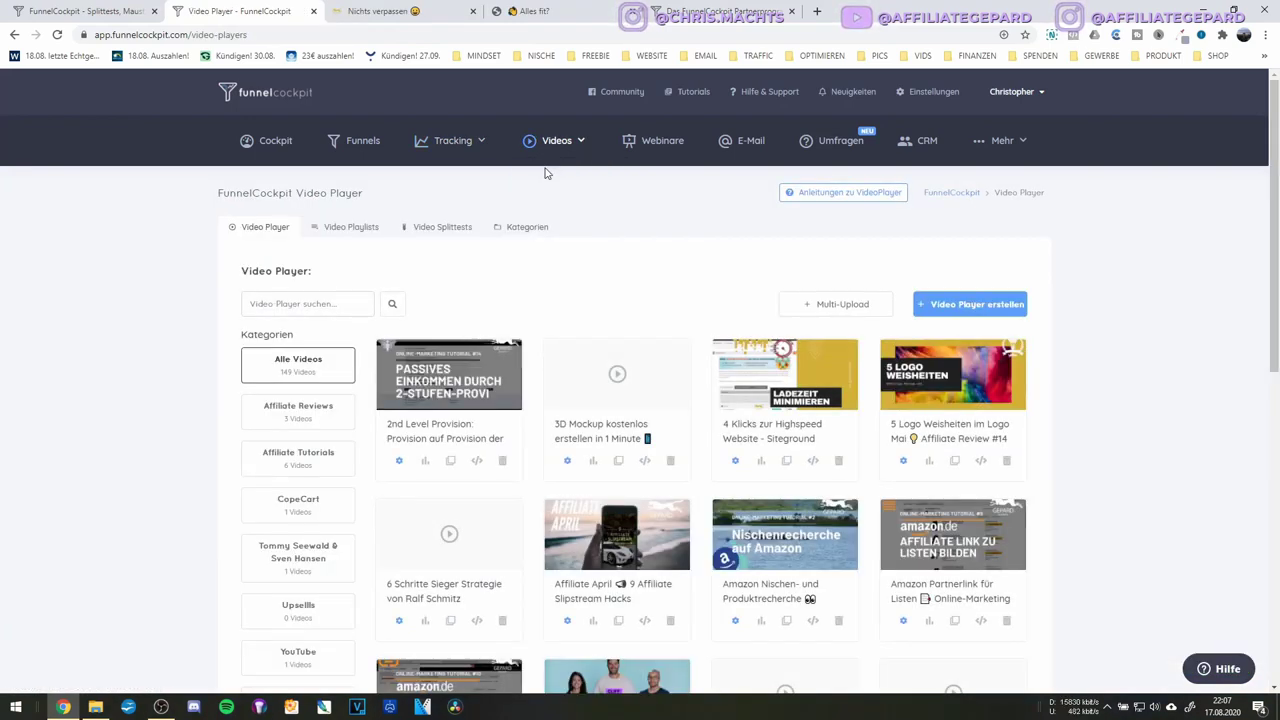
scroll(716, 505, down, 7)
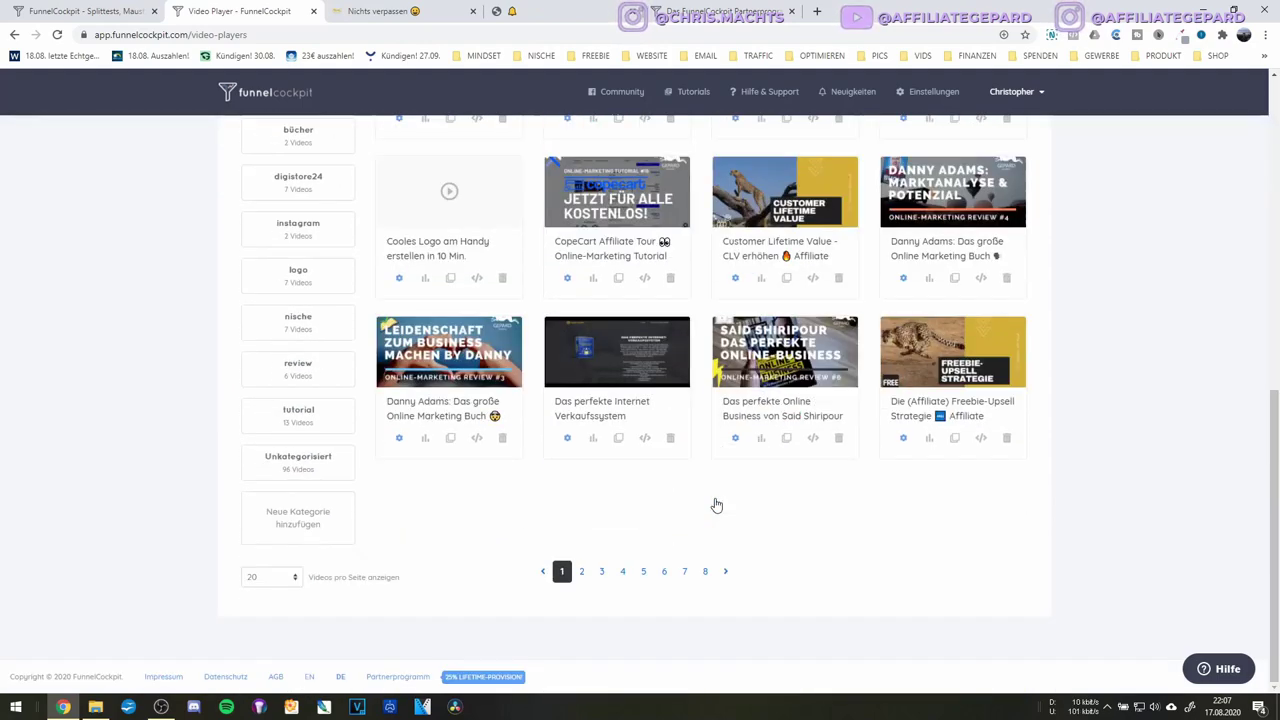
scroll(716, 505, up, 7)
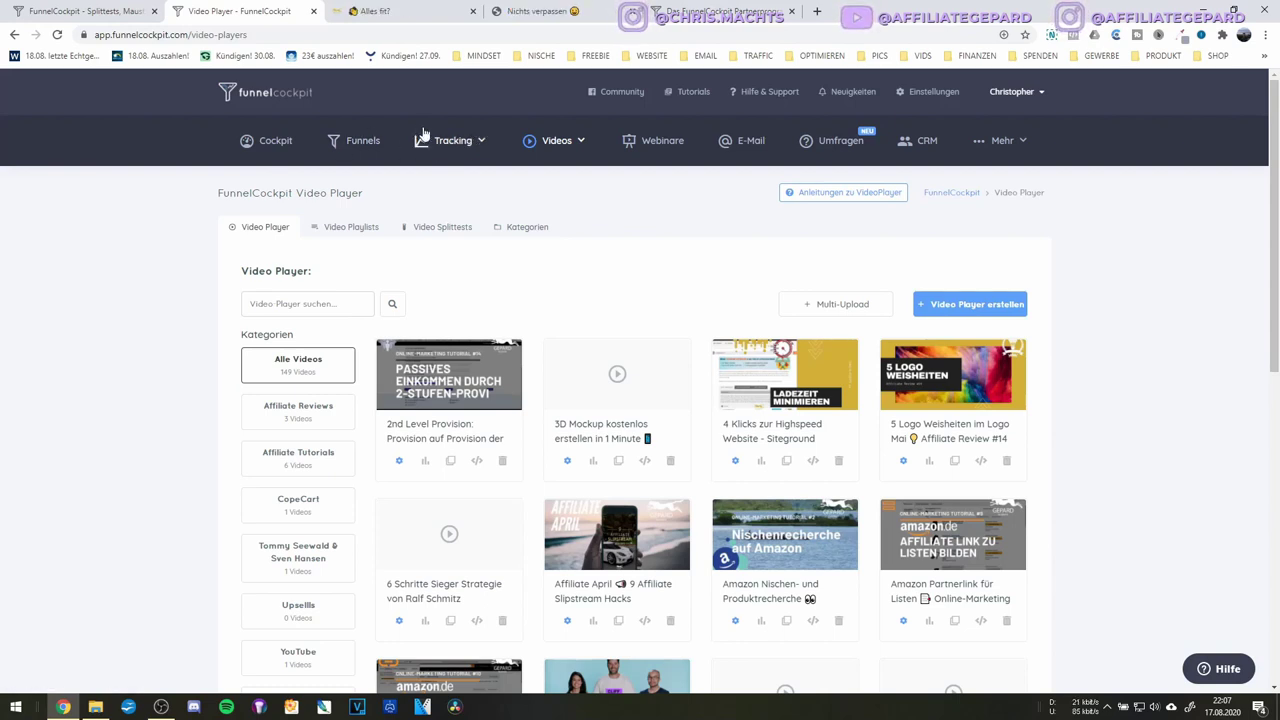
Open the form for a new video player and examine its name field, upload, video URL and import options, and preview
click(955, 310)
click(458, 262)
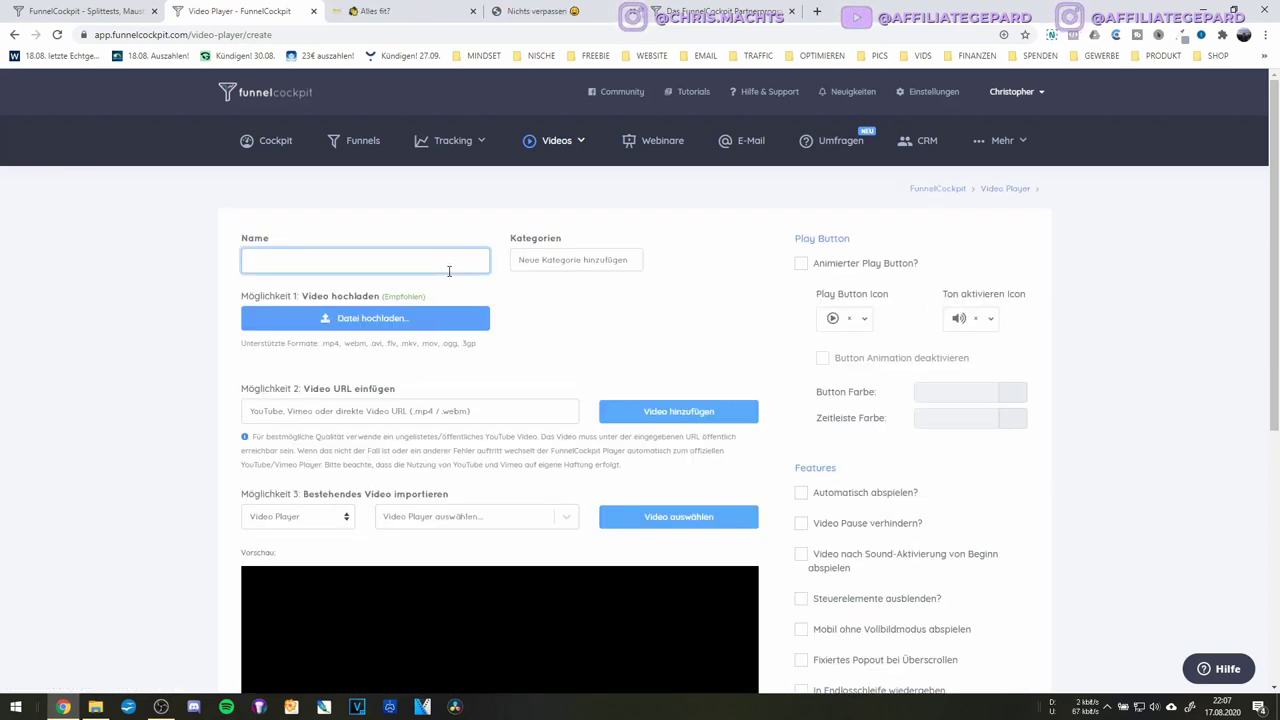
triple_click(396, 294)
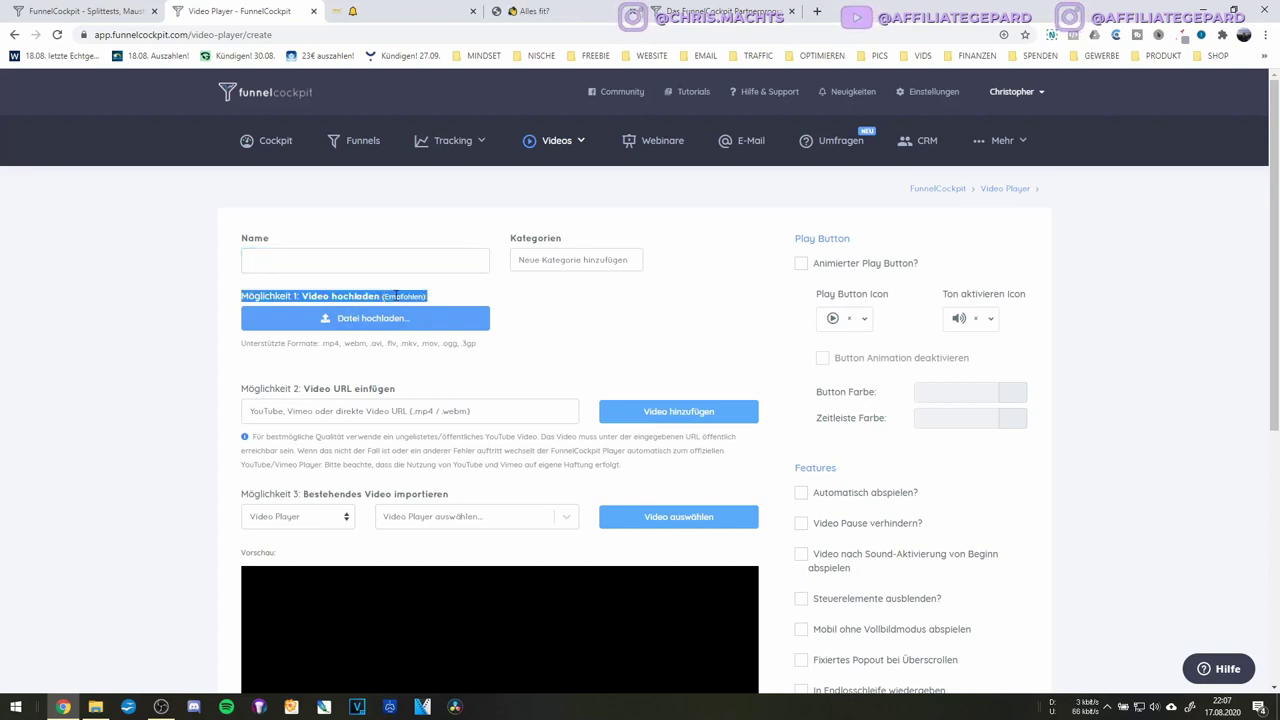
double_click(416, 297)
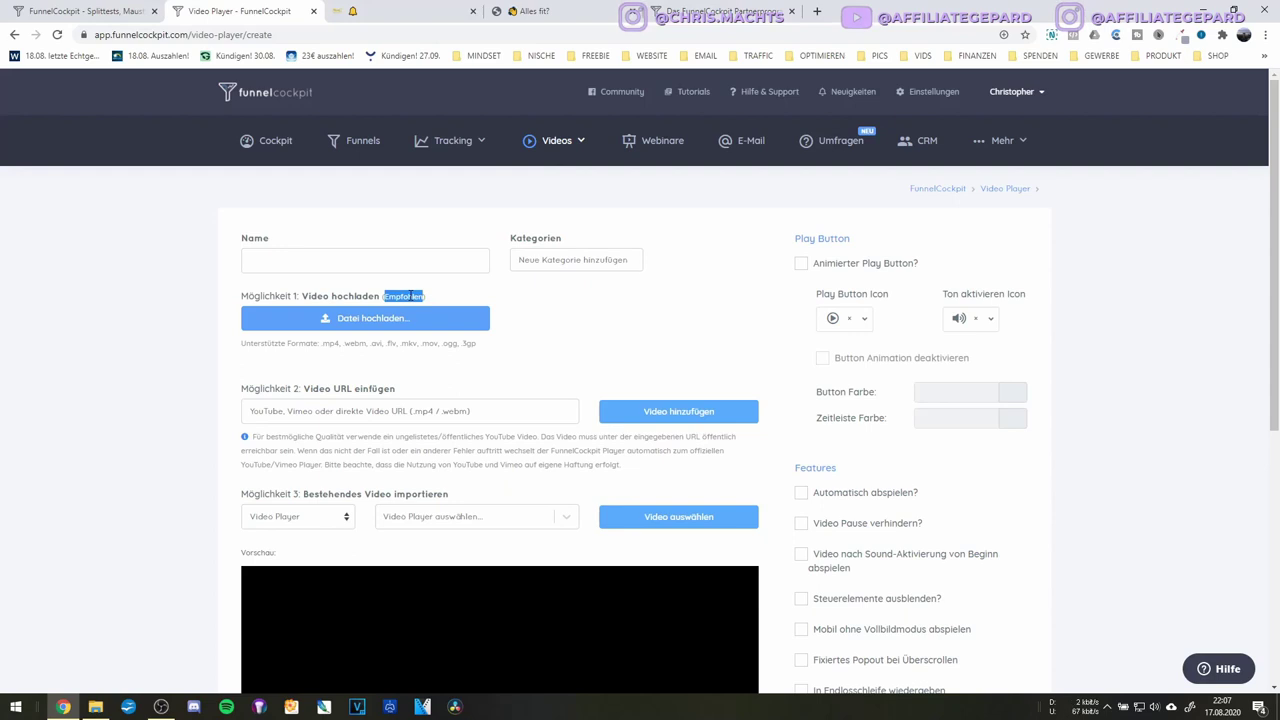
click(406, 295)
double_click(406, 295)
click(359, 410)
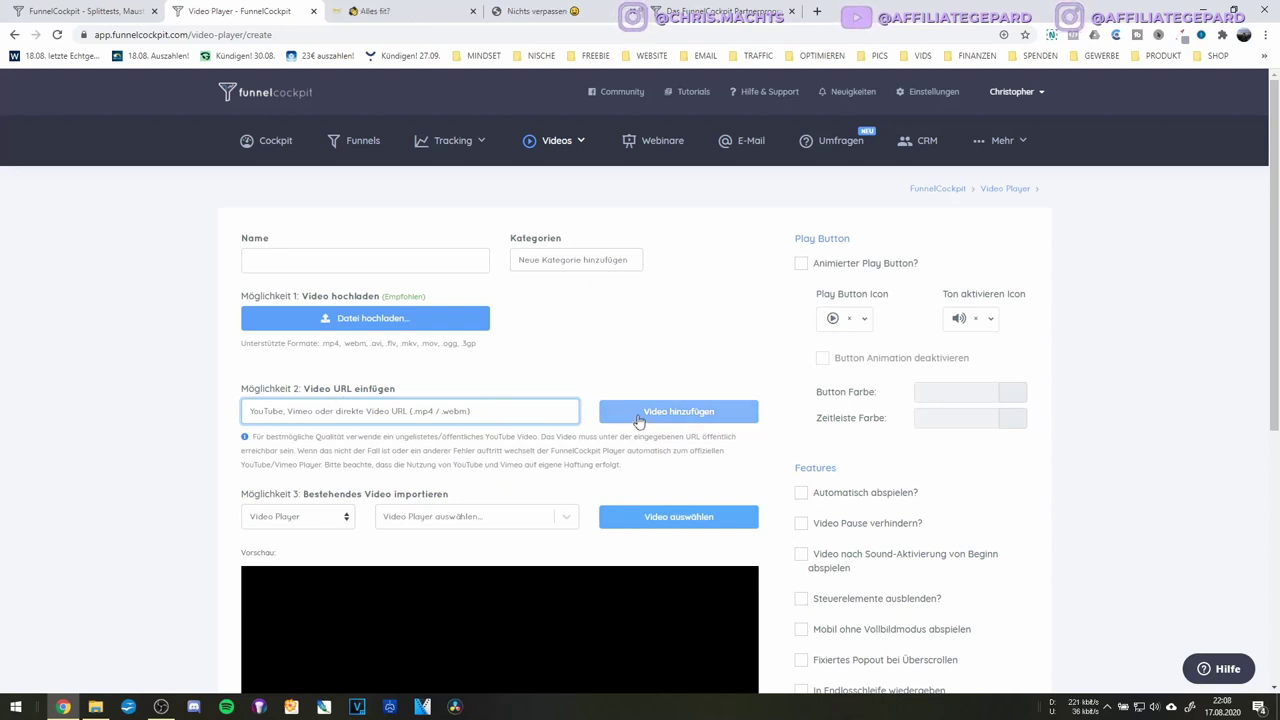
scroll(517, 346, down, 2)
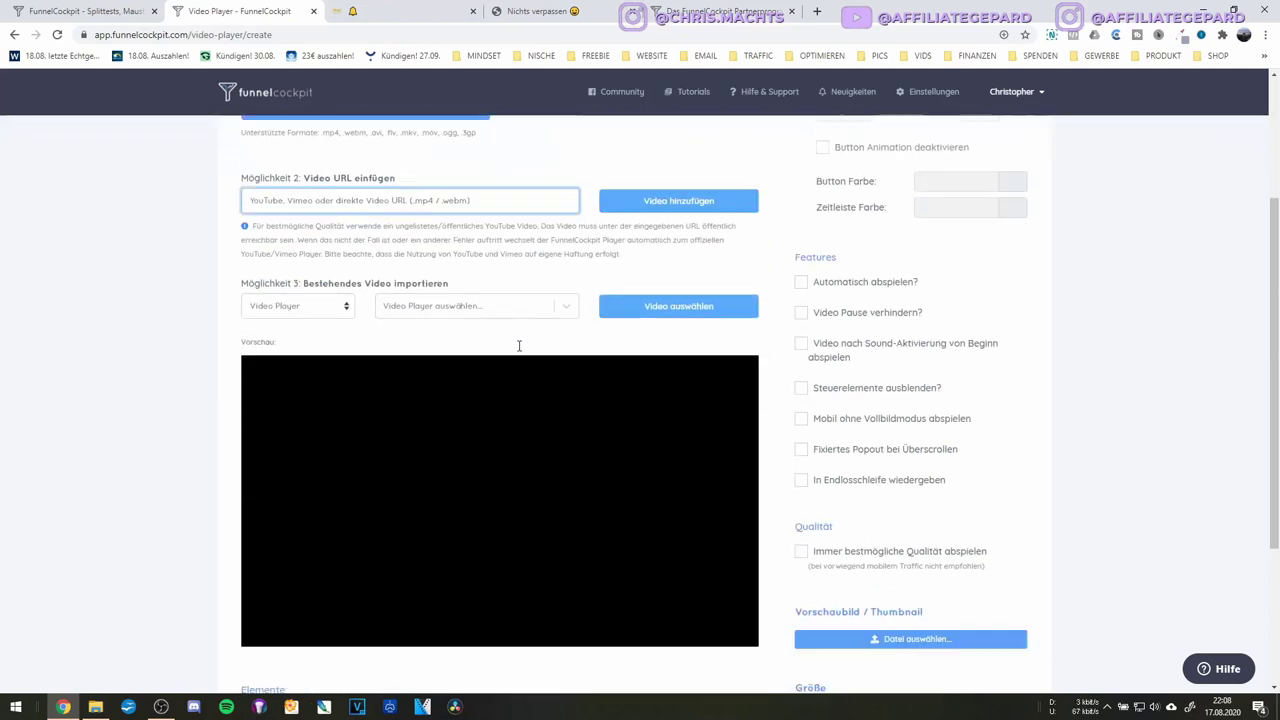
scroll(474, 466, down, 2)
scroll(474, 466, up, 3)
scroll(523, 553, down, 3)
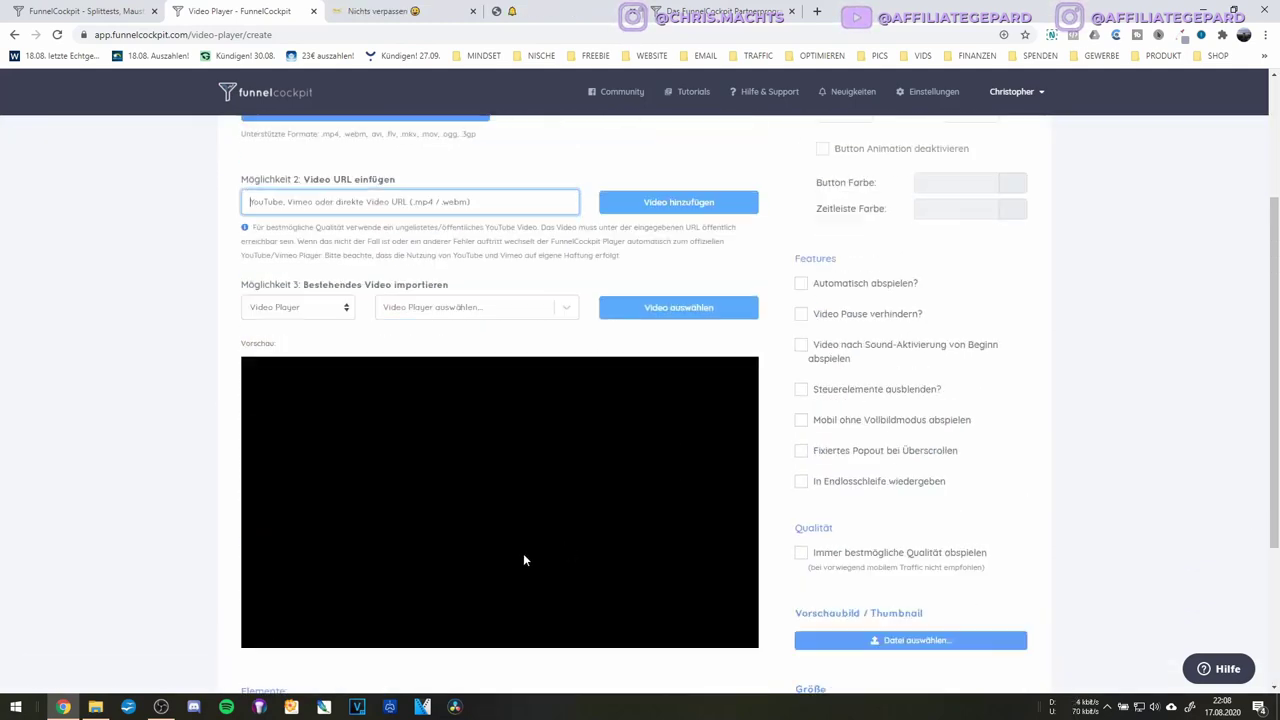
scroll(545, 542, up, 4)
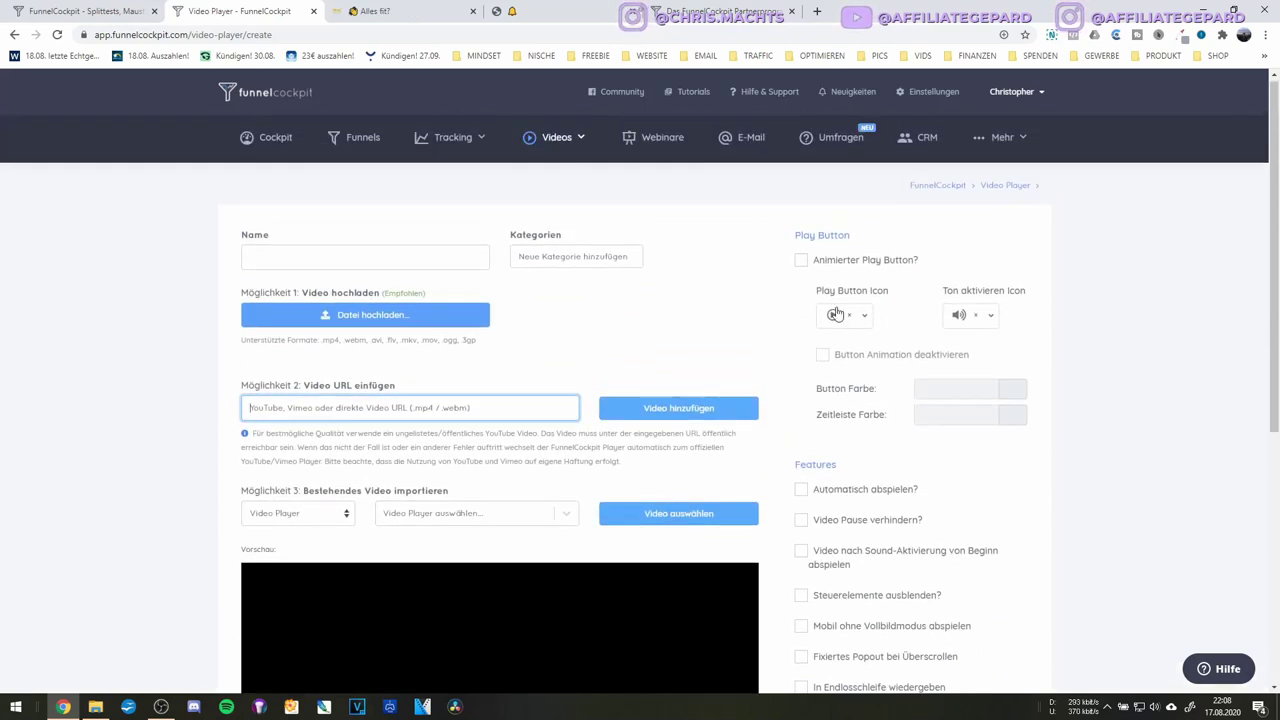
Enable "Animierter Play Button" and "Mobil ohne Vollbildmodus abspielen" for the new video player
click(804, 268)
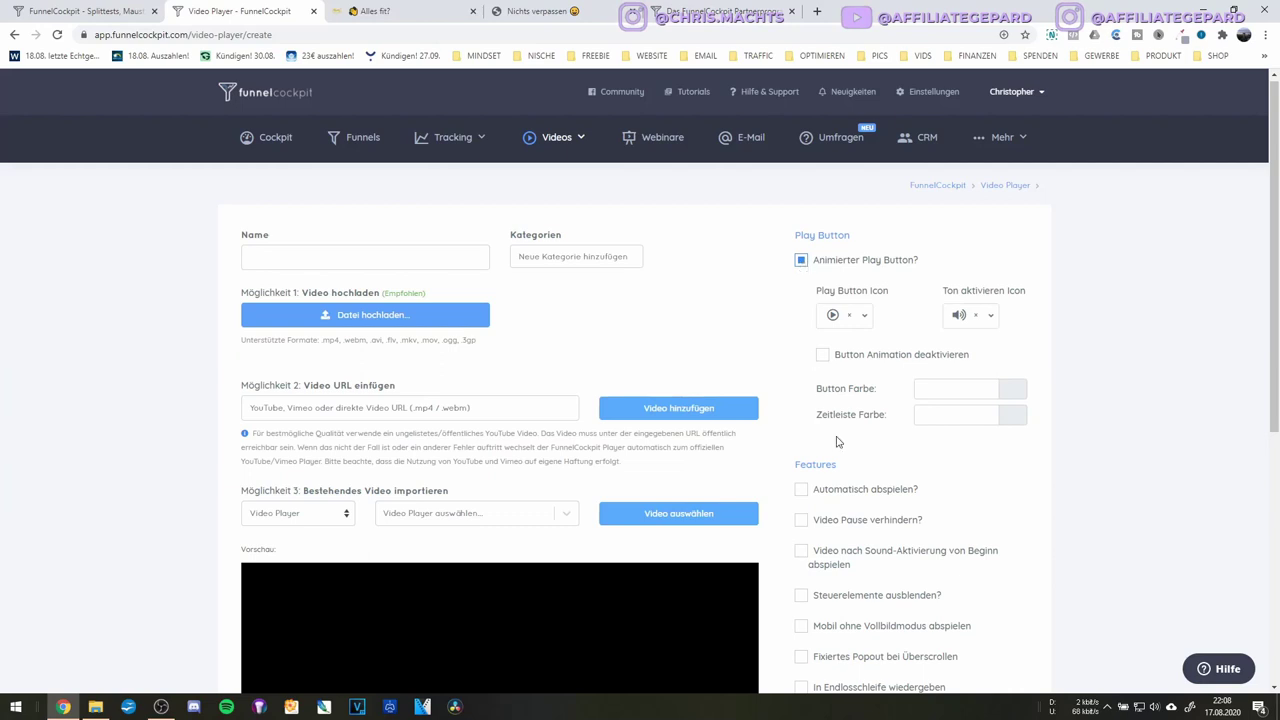
scroll(838, 442, down, 1)
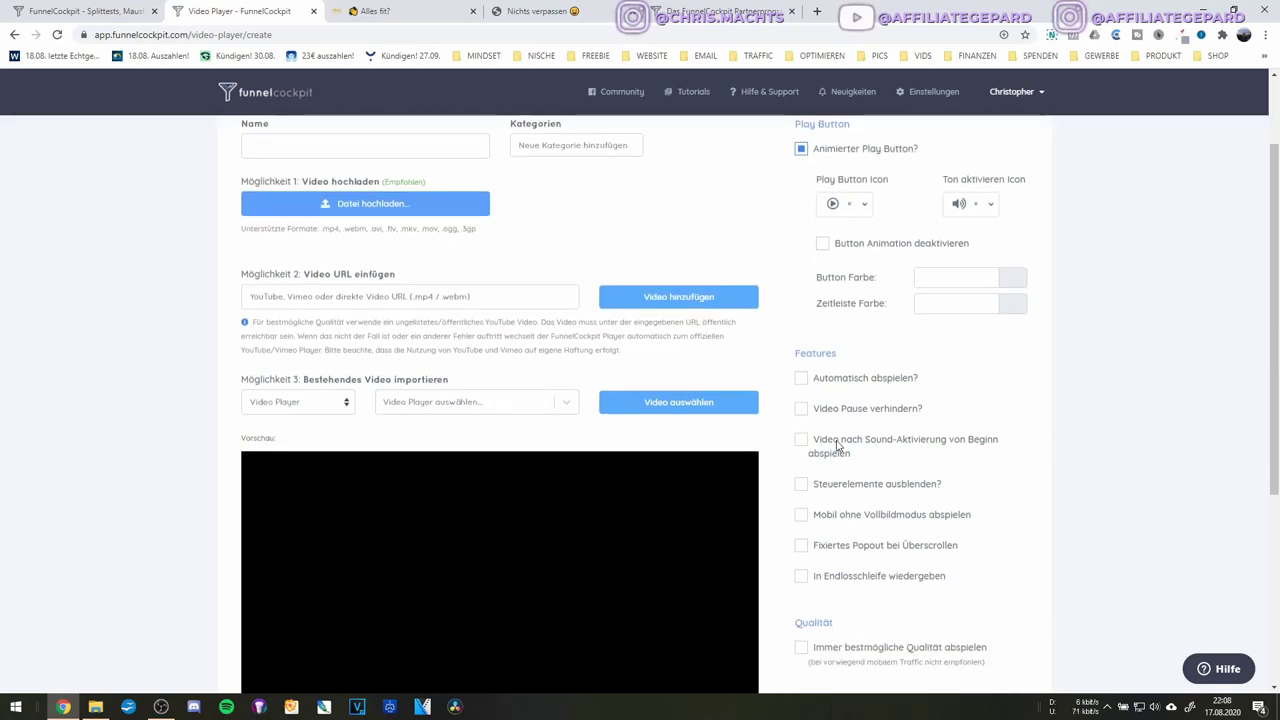
click(802, 518)
Examine the remaining video player options, including playback features, quality, thumbnail, size and timed elements
scroll(806, 505, down, 2)
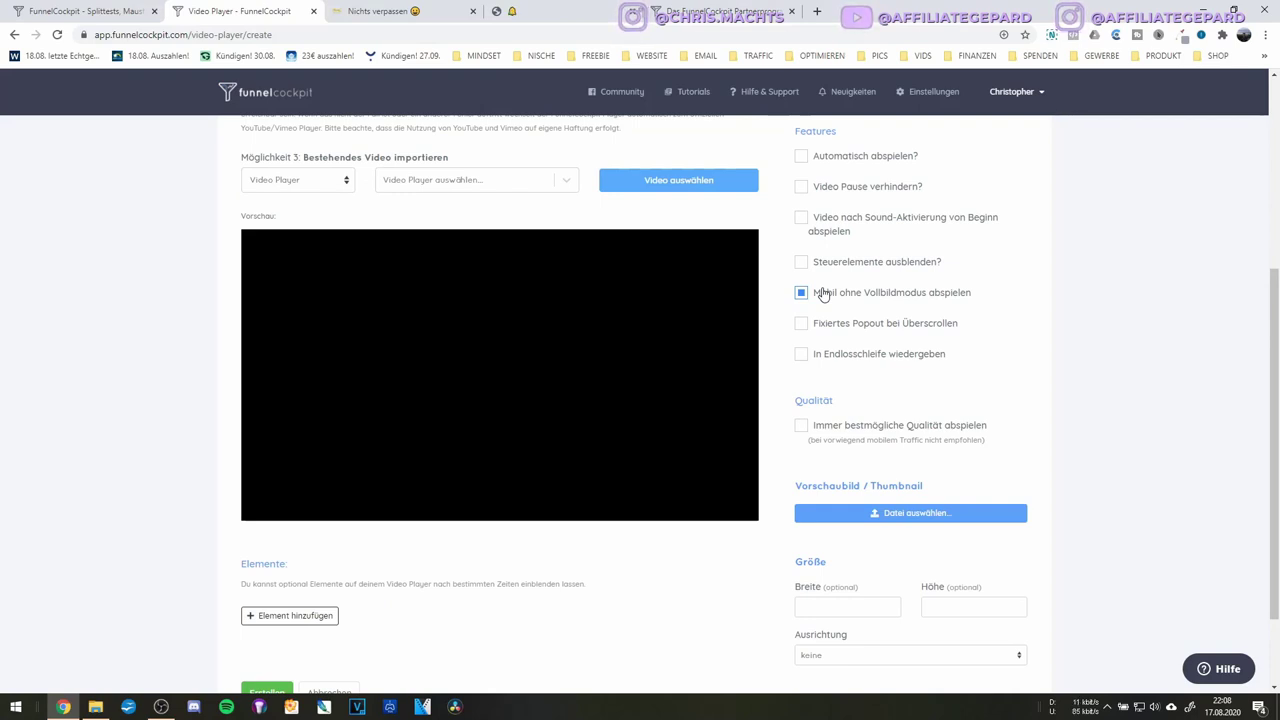
triple_click(895, 484)
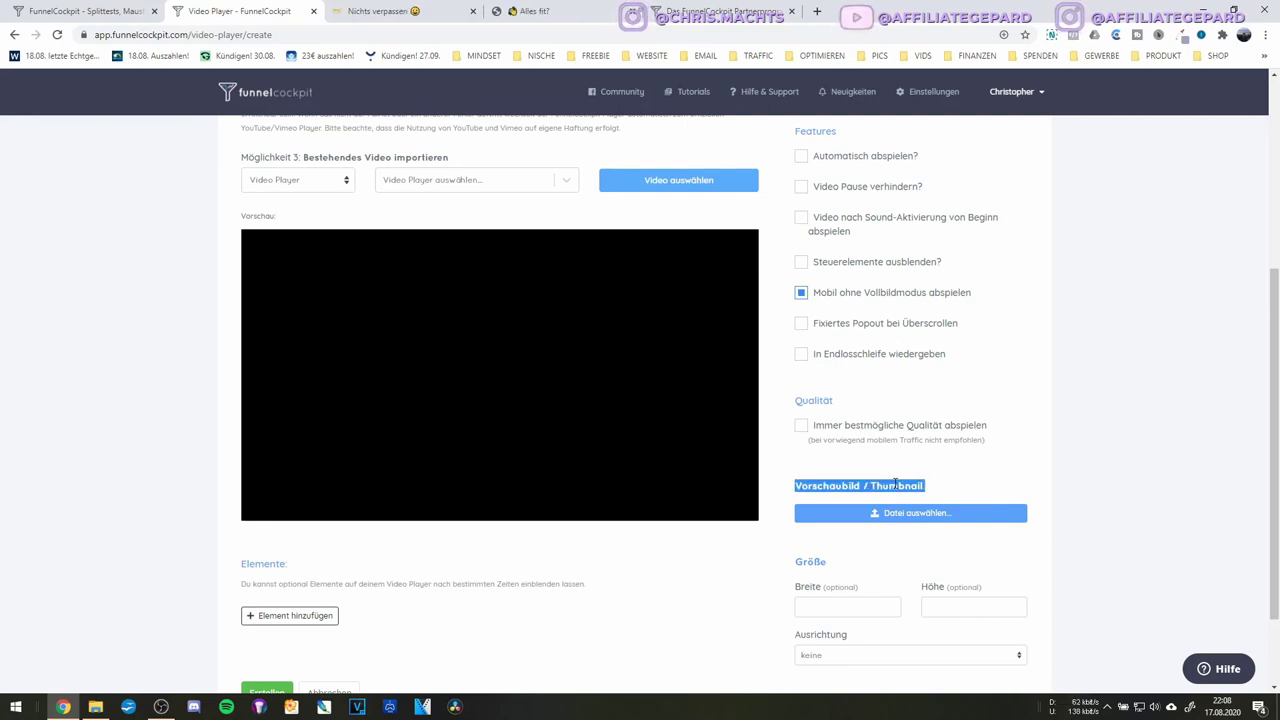
scroll(872, 520, down, 2)
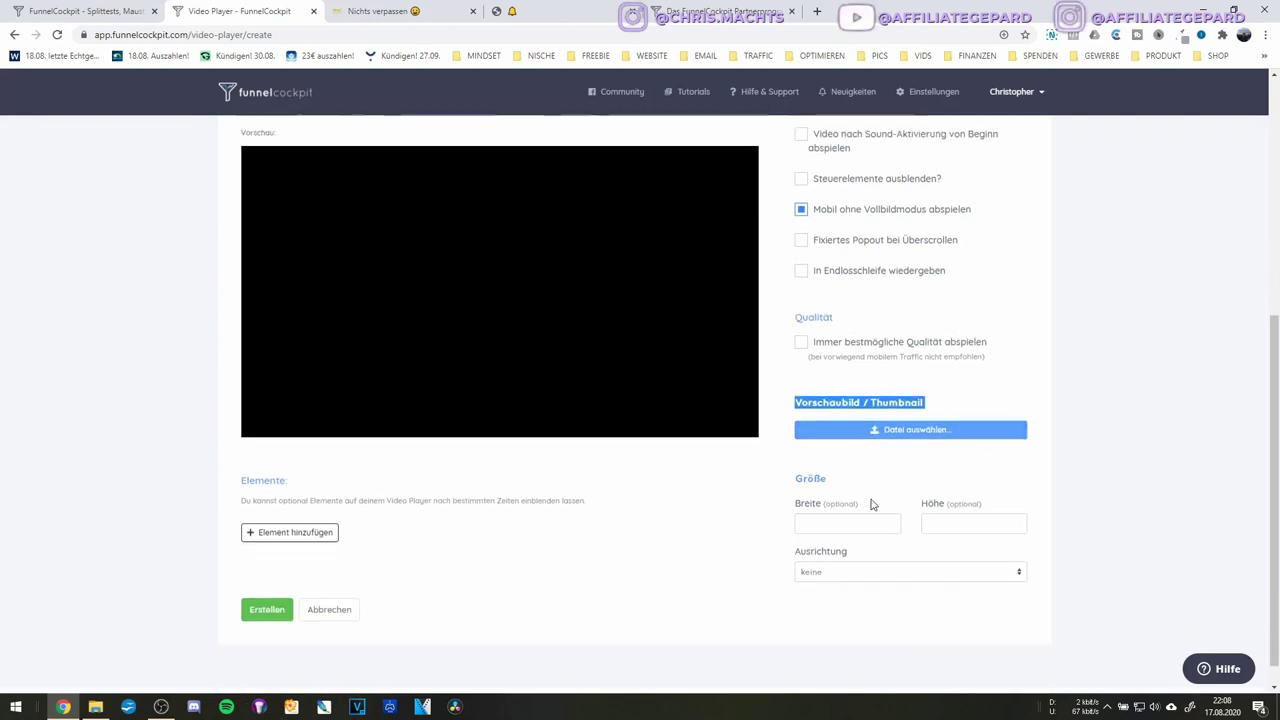
scroll(872, 498, up, 4)
scroll(871, 500, down, 4)
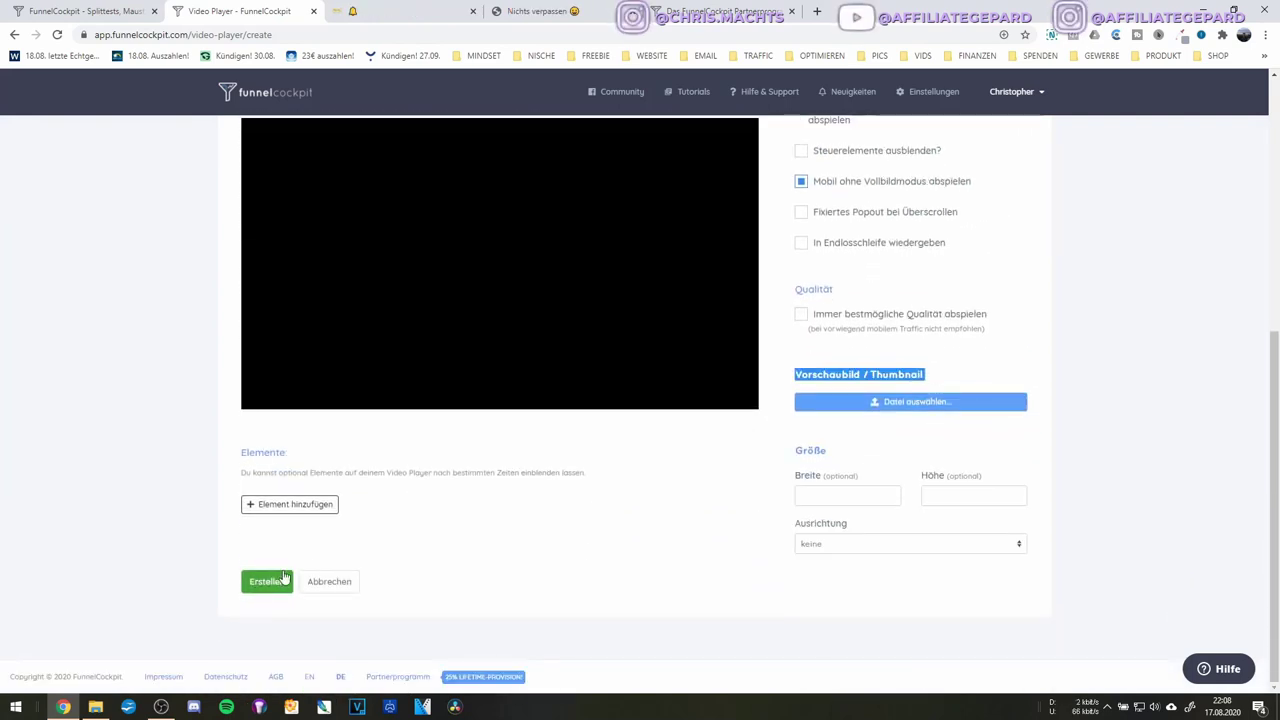
scroll(476, 541, up, 4)
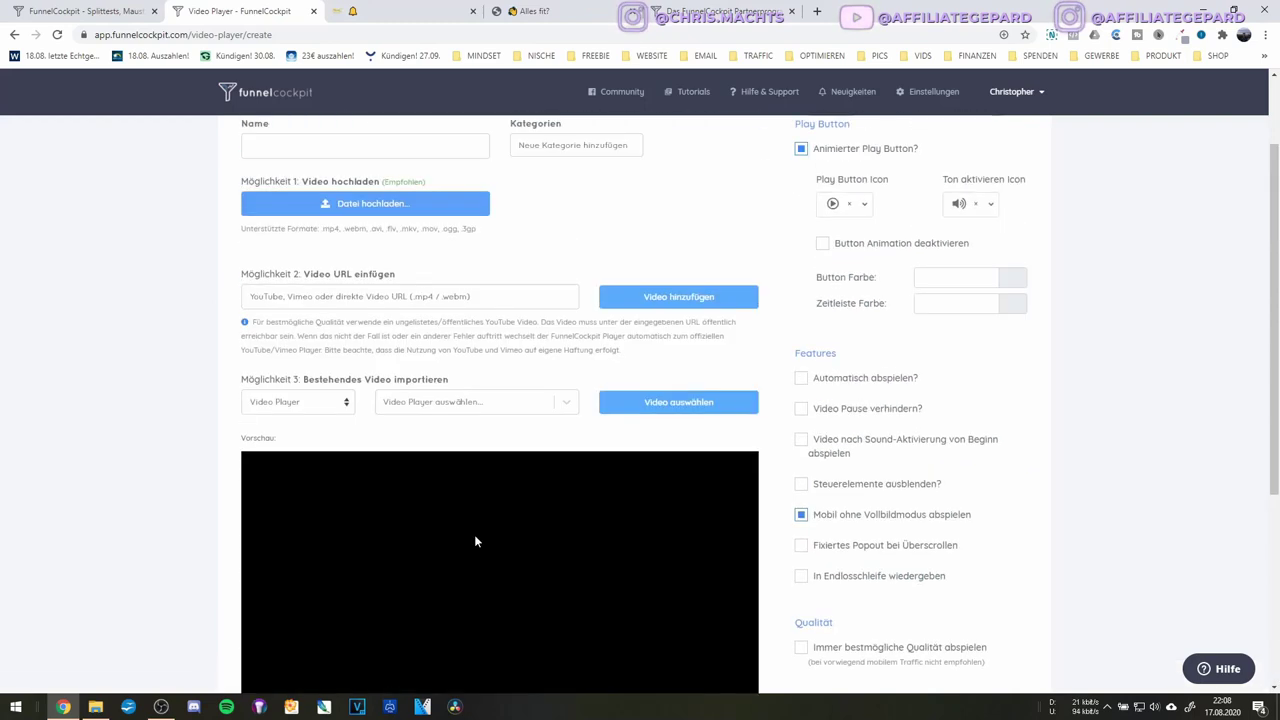
scroll(476, 541, up, 2)
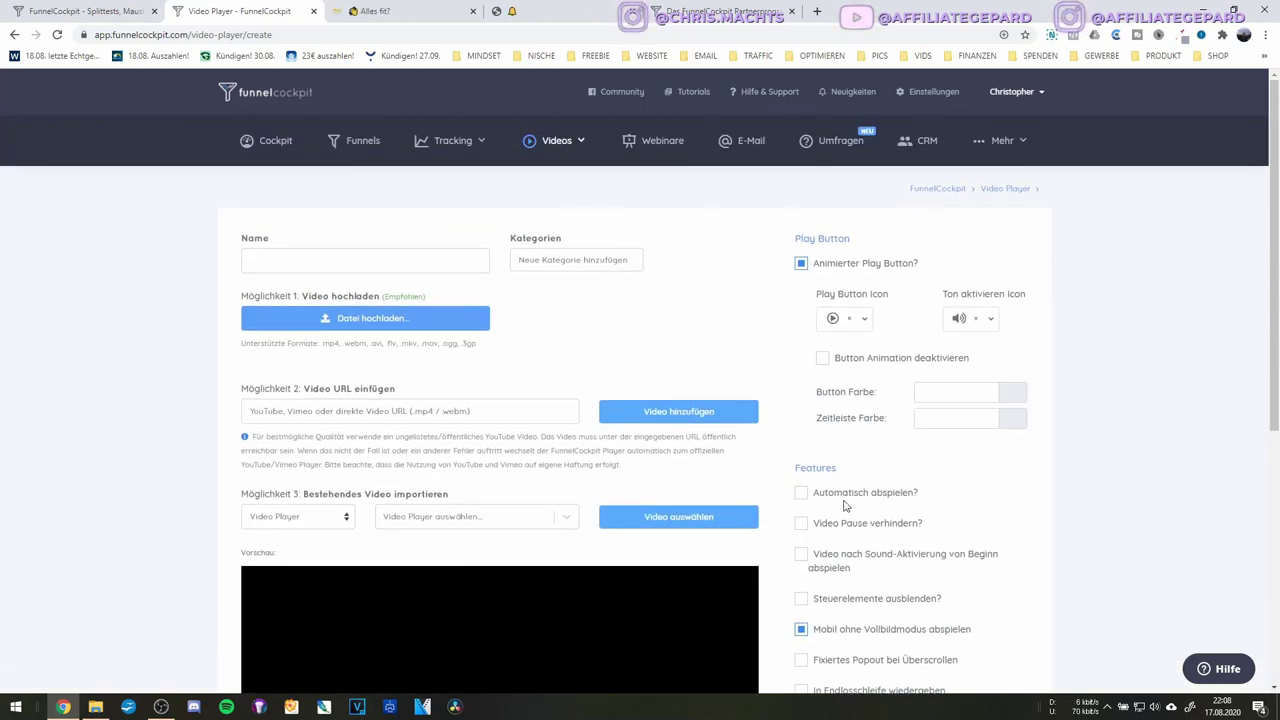
scroll(862, 382, down, 2)
scroll(872, 464, up, 2)
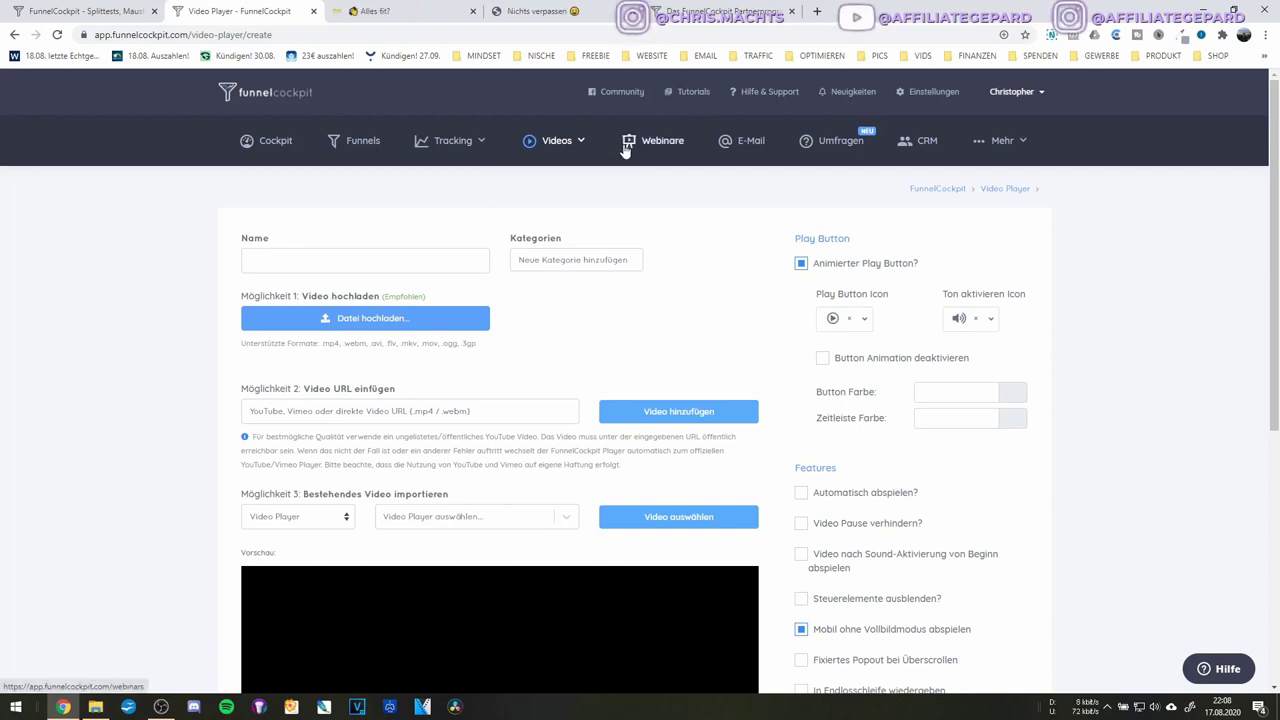
Leave the unsaved video player for the E-Mail Marketing dashboard and view the additional areas Formulare and Dateien
click(745, 144)
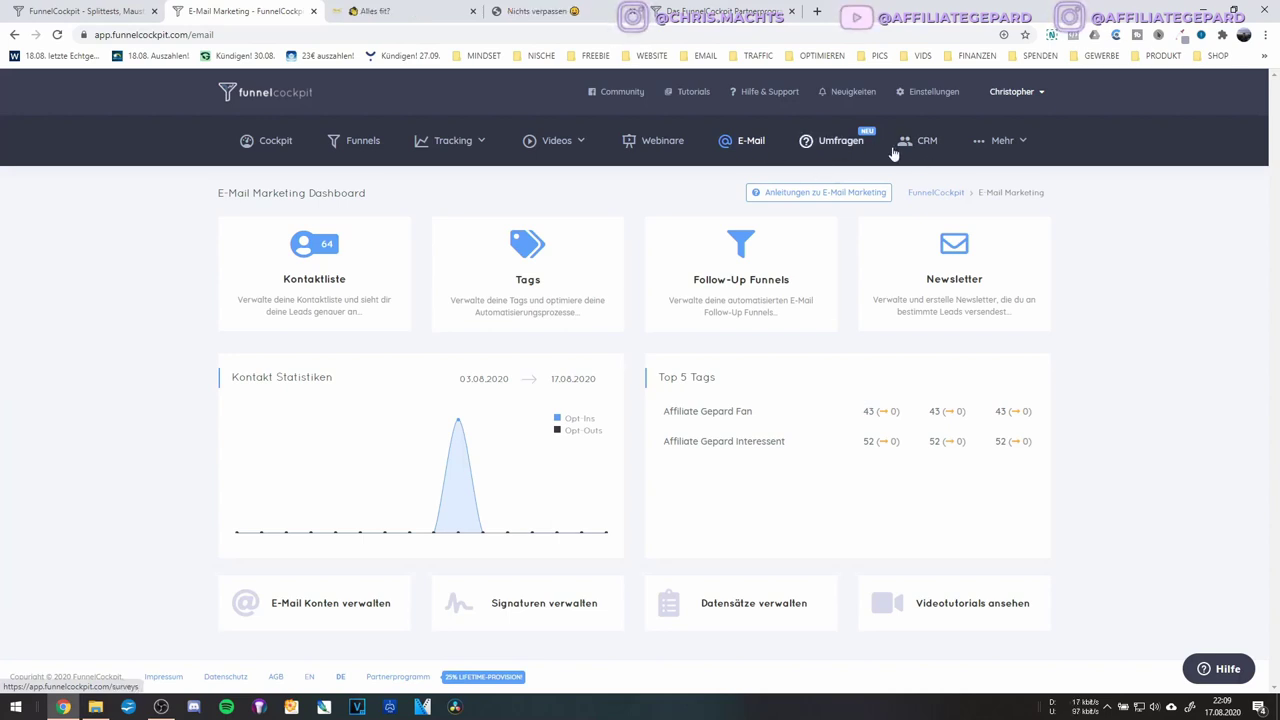
click(1032, 146)
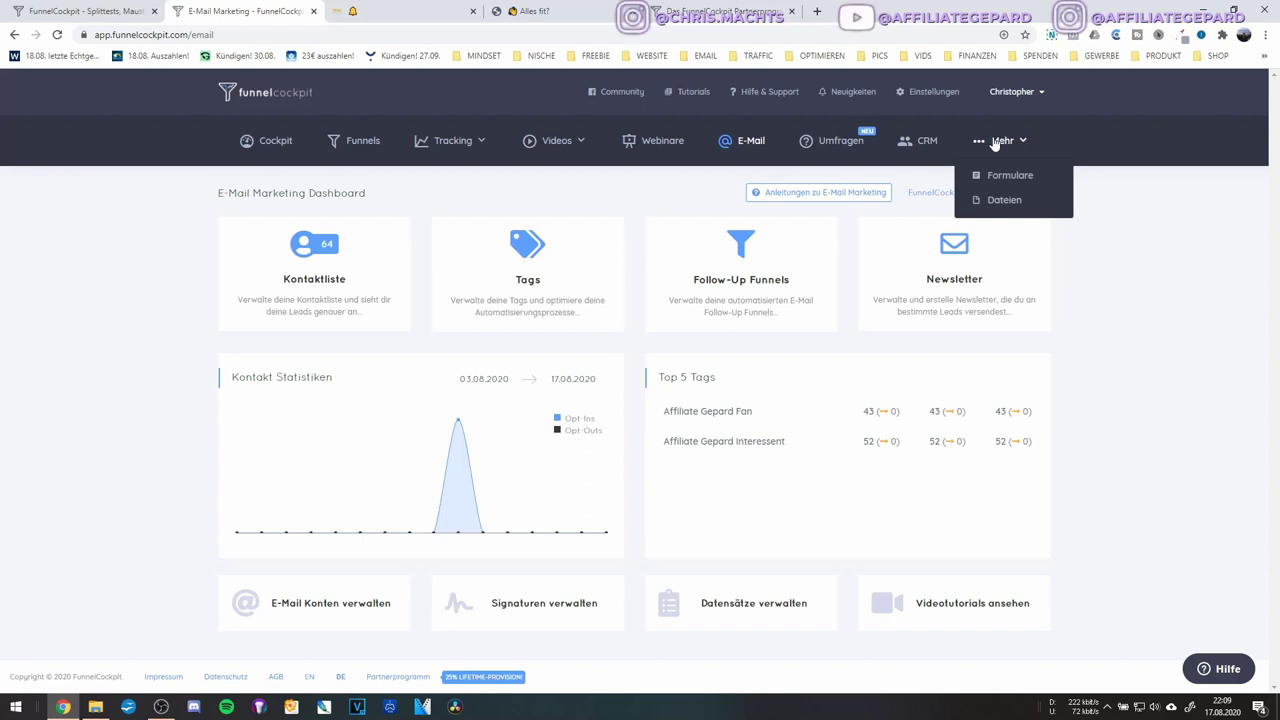
click(995, 145)
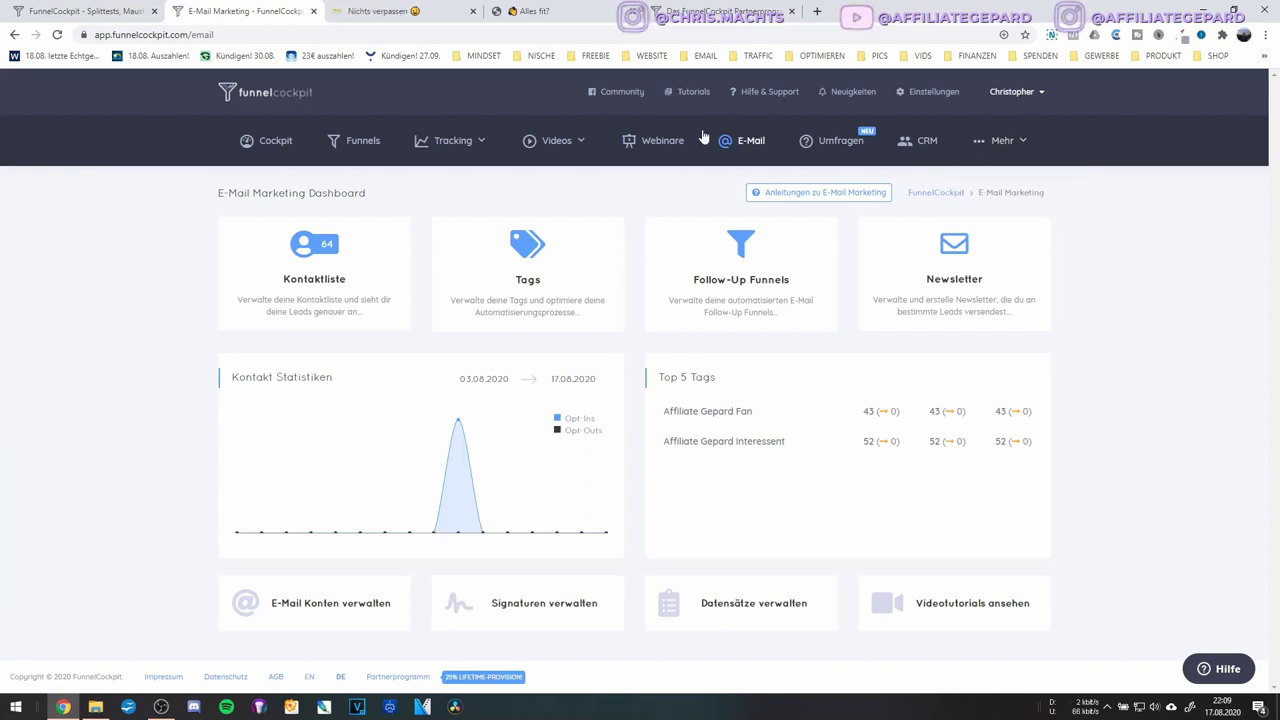